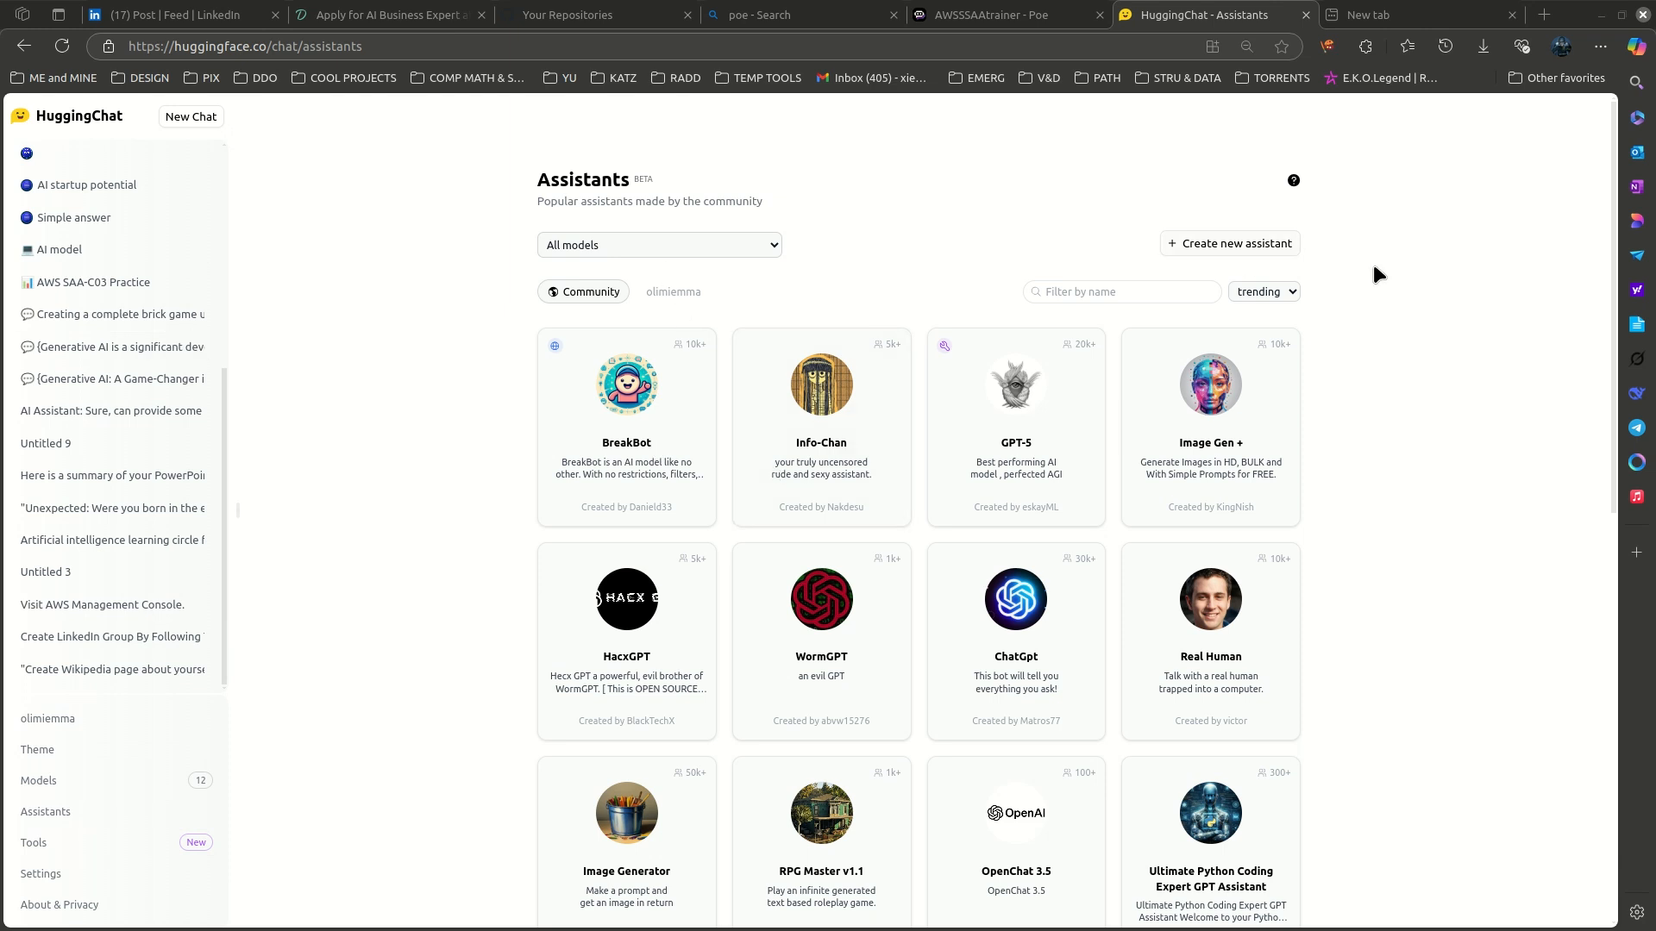
pyautogui.click(1284, 248)
pyautogui.click(798, 395)
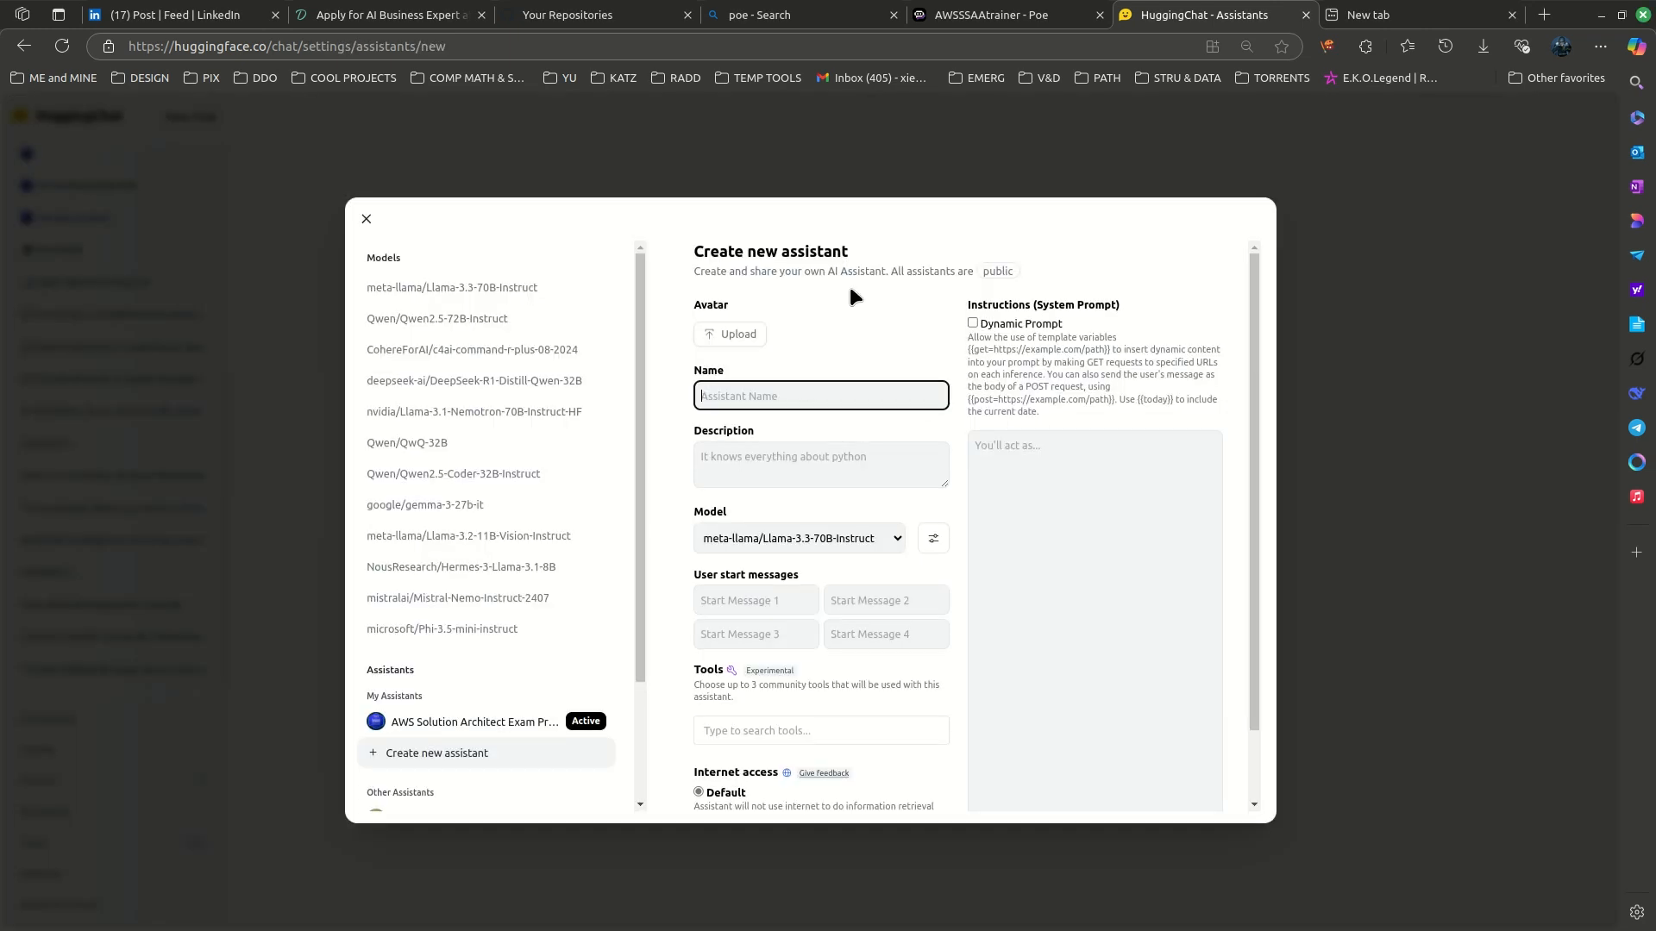
pyautogui.click(366, 219)
pyautogui.scroll(5, 156, 314)
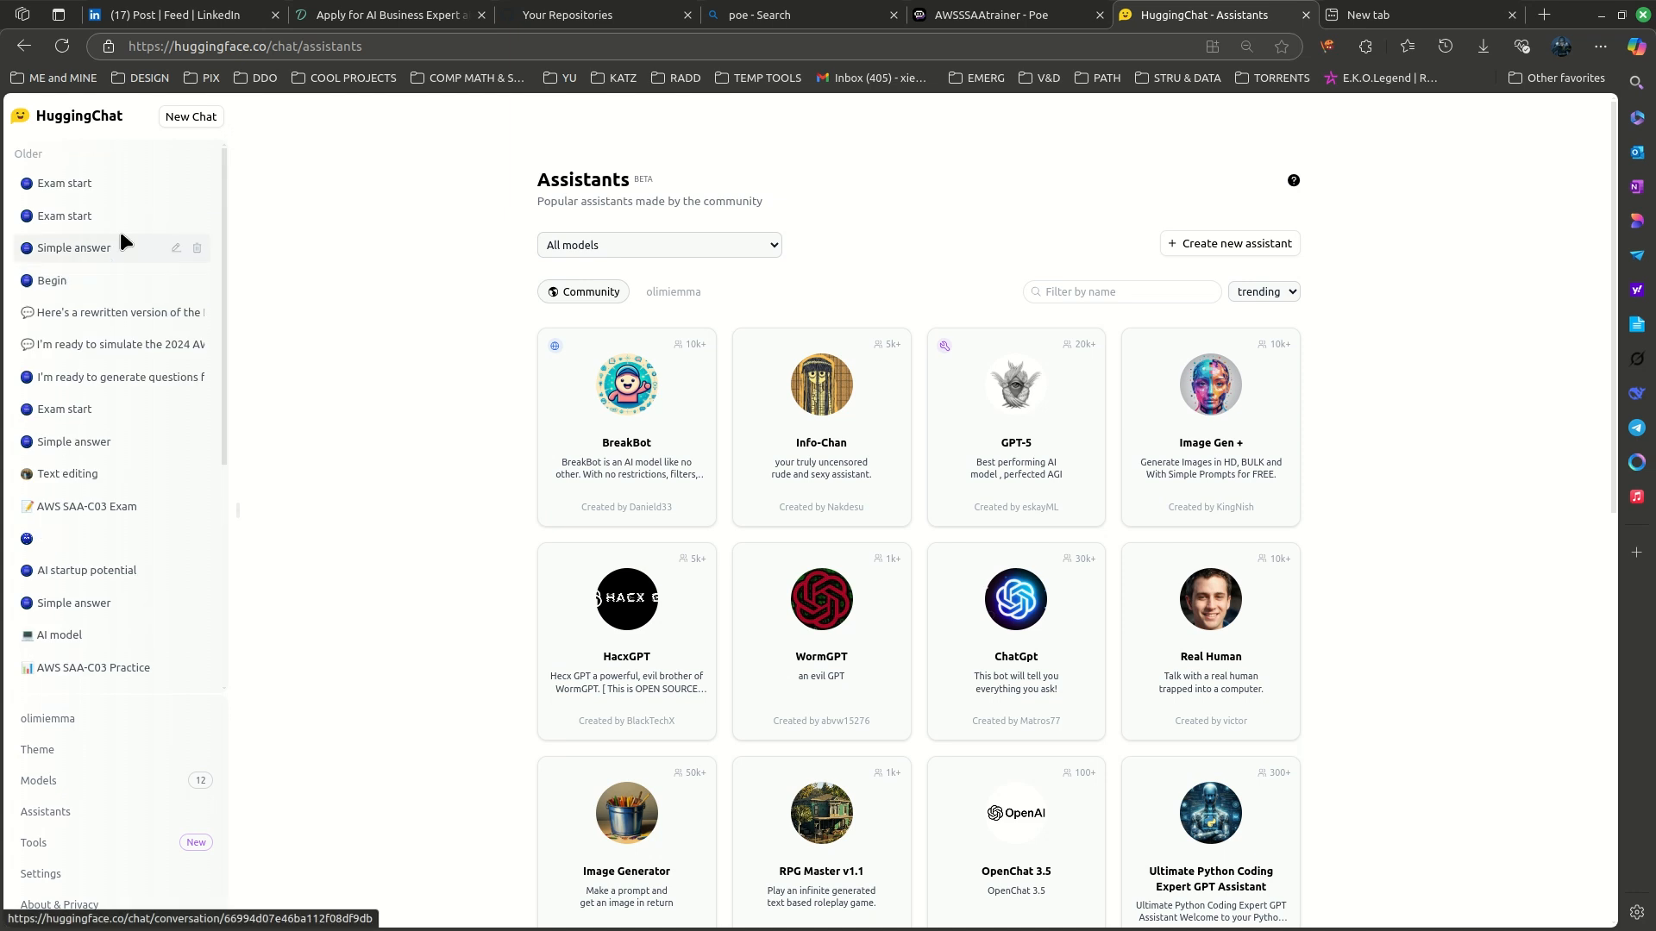
# - Start a new assistant and name it "Personalized Product Recommendation System"
pyautogui.click(1233, 245)
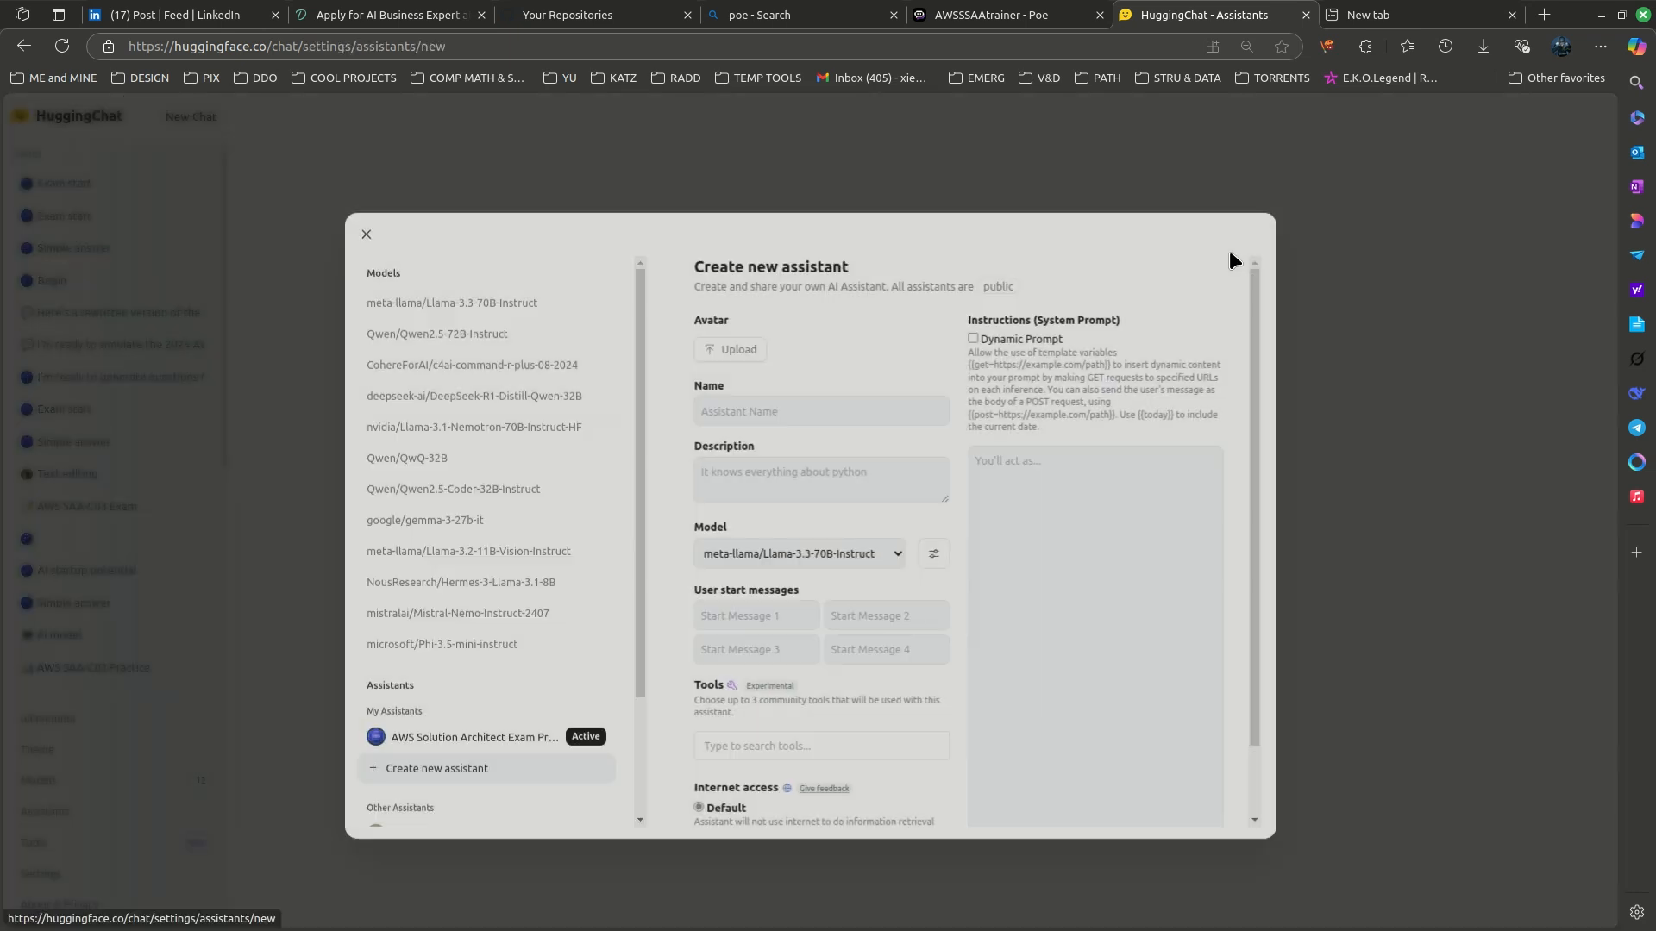
pyautogui.click(741, 393)
pyautogui.write('Personalized Product Recommendation System')
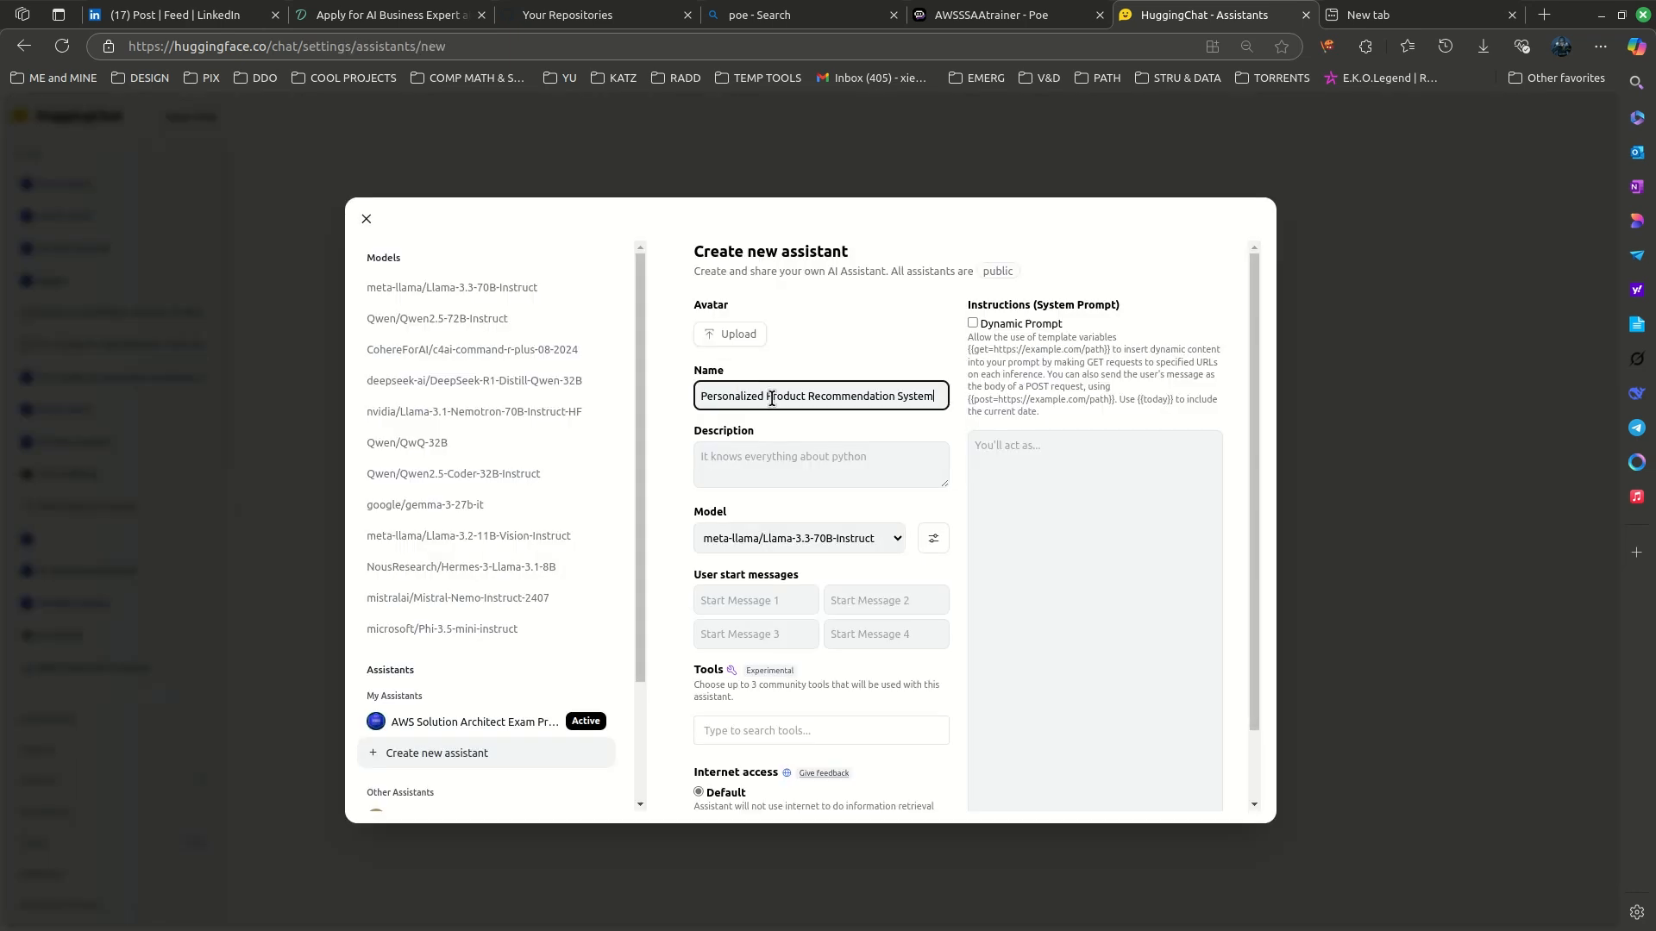
# - Open Gemini at gemini.google.com in the empty new browser tab
pyautogui.click(1403, 15)
pyautogui.write('gem')
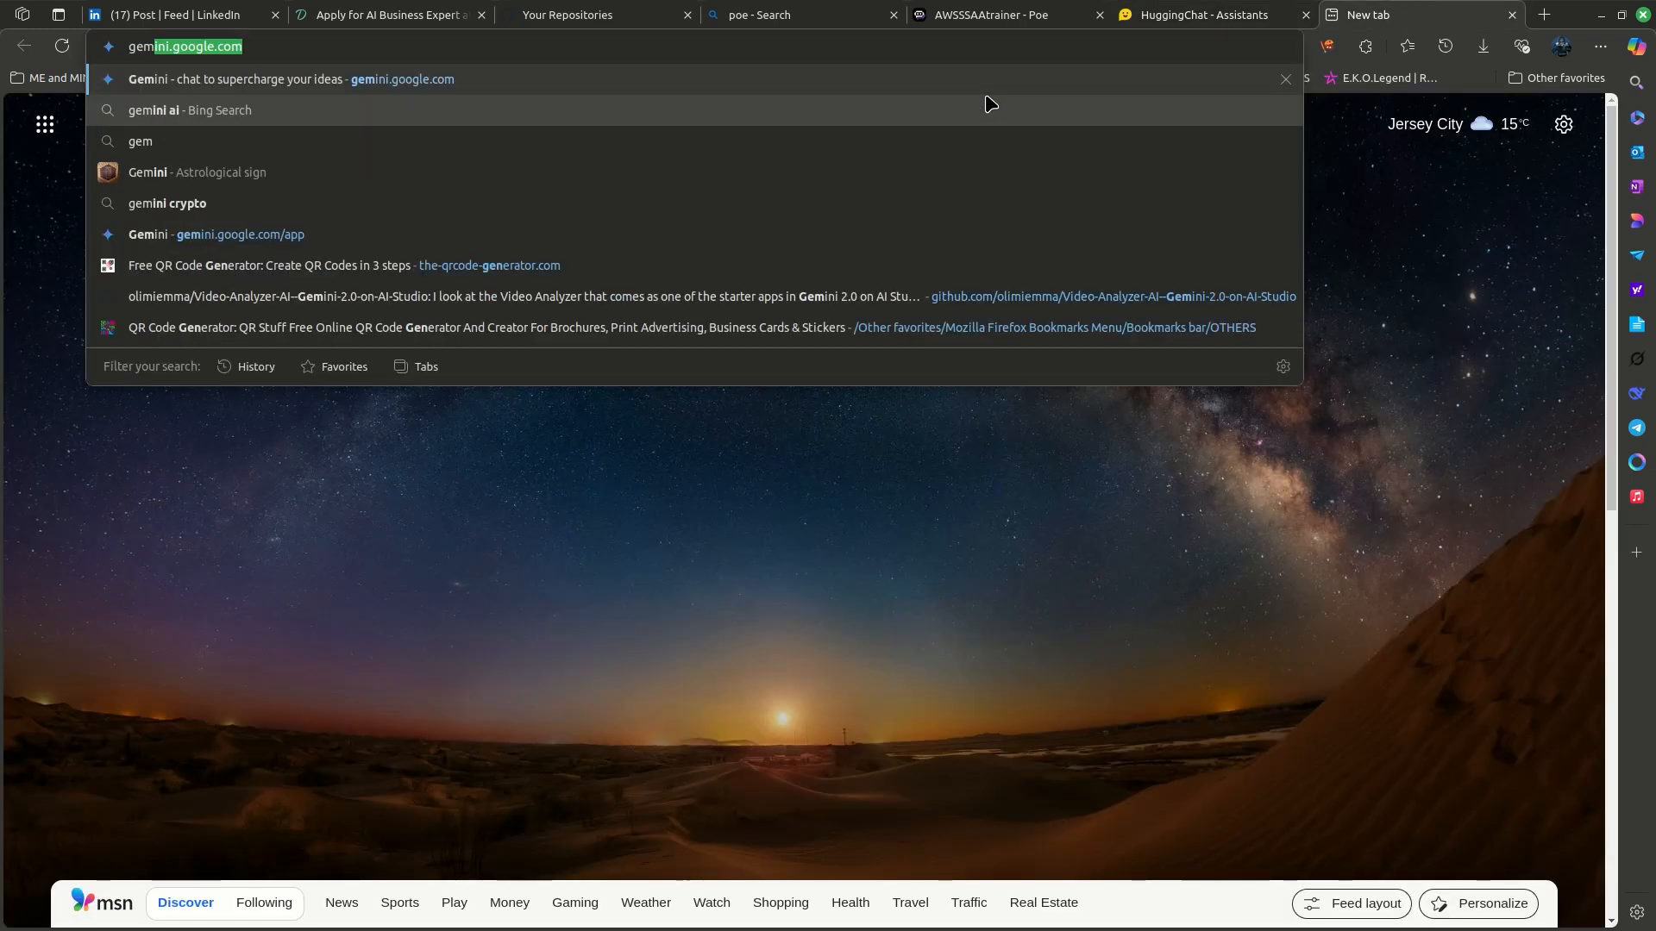
pyautogui.press('Return')
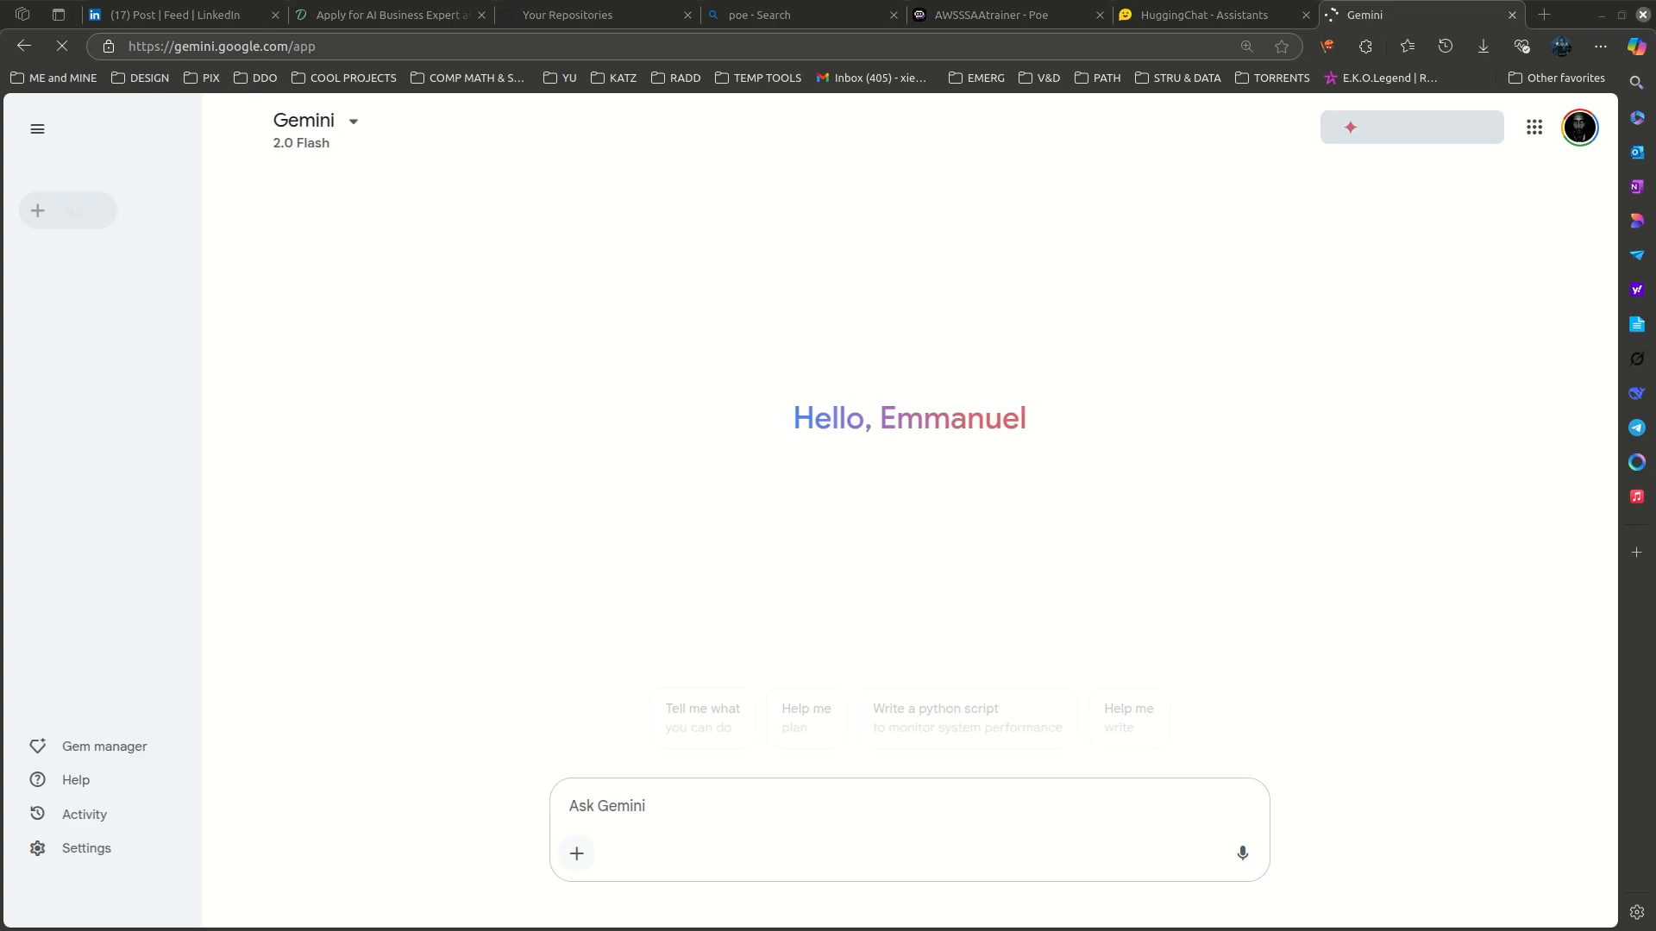
# - Submit the prompt "Generate an image icon for Personalized Product Recommendation System app" to Gemini
pyautogui.click(687, 811)
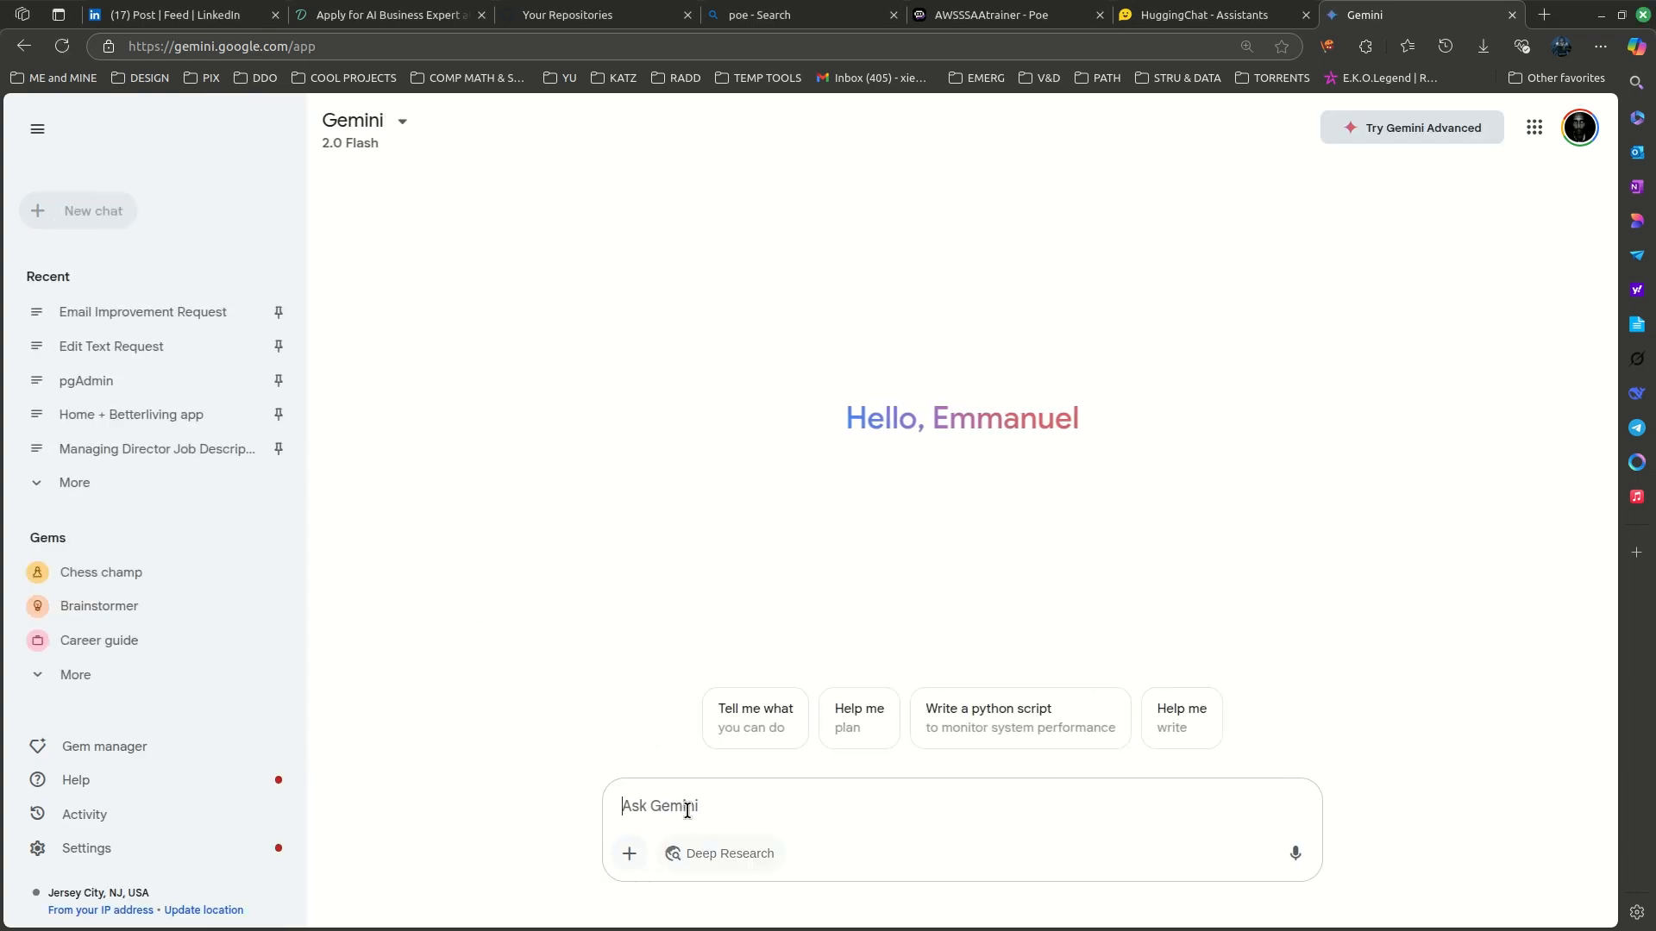
pyautogui.write('Gene')
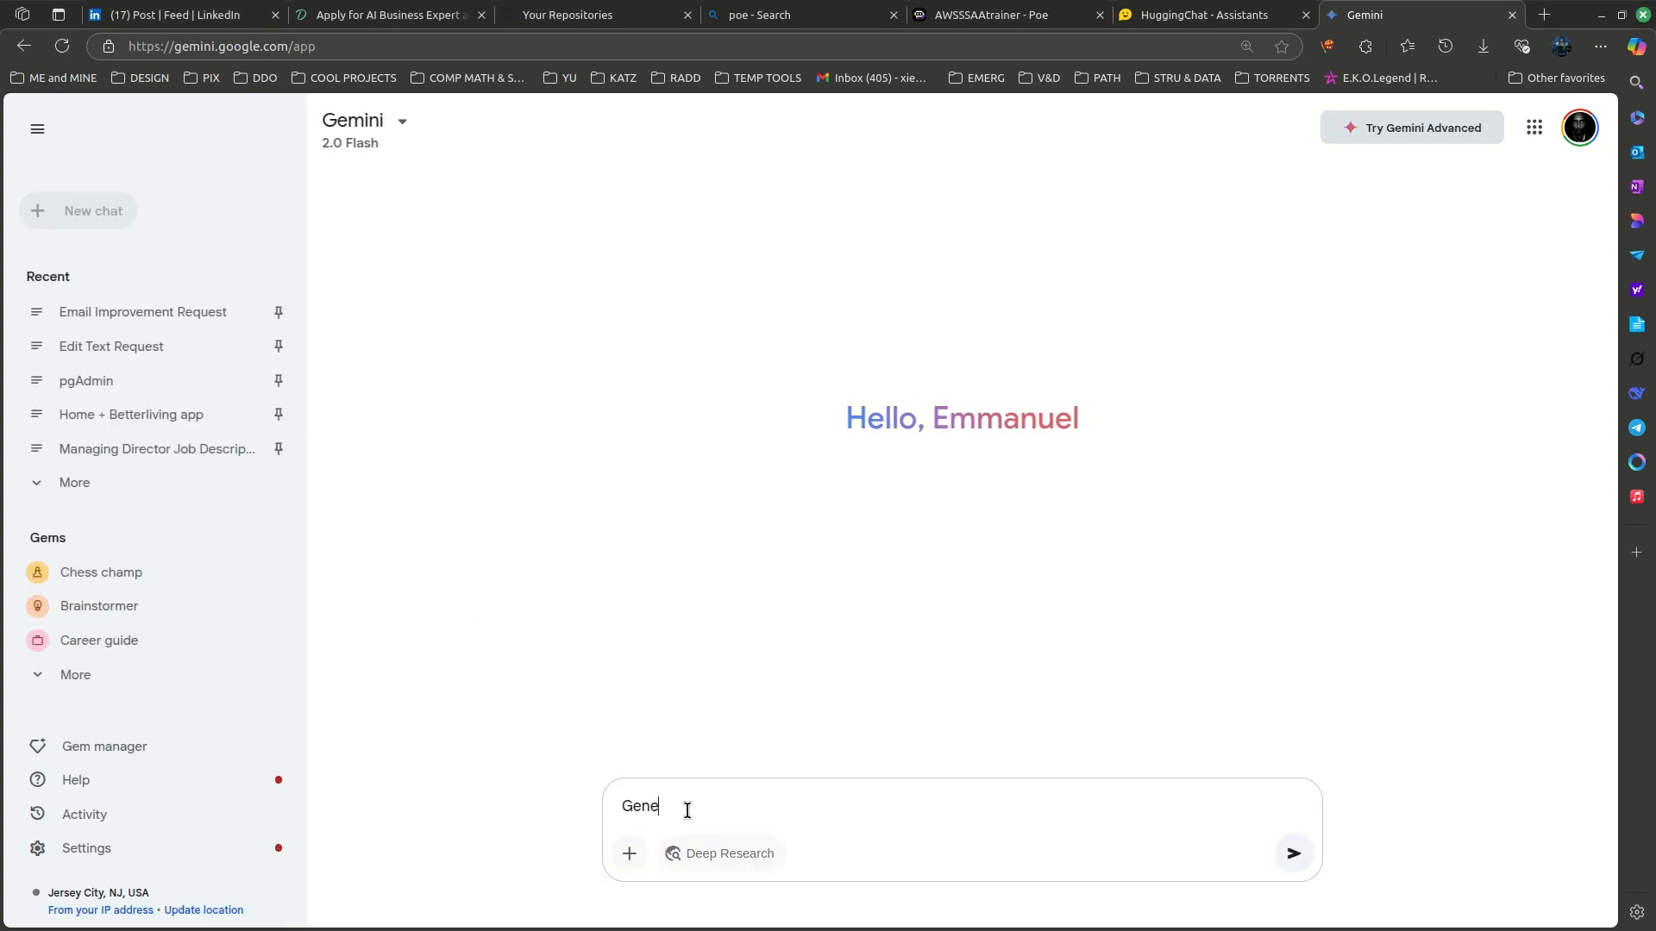
pyautogui.write('rate an image for')
pyautogui.press('BackSpace')
pyautogui.press('BackSpace')
pyautogui.press('BackSpace')
pyautogui.press('BackSpace')
pyautogui.write('icon for v')
pyautogui.write('Personalized Product Recommendation System')
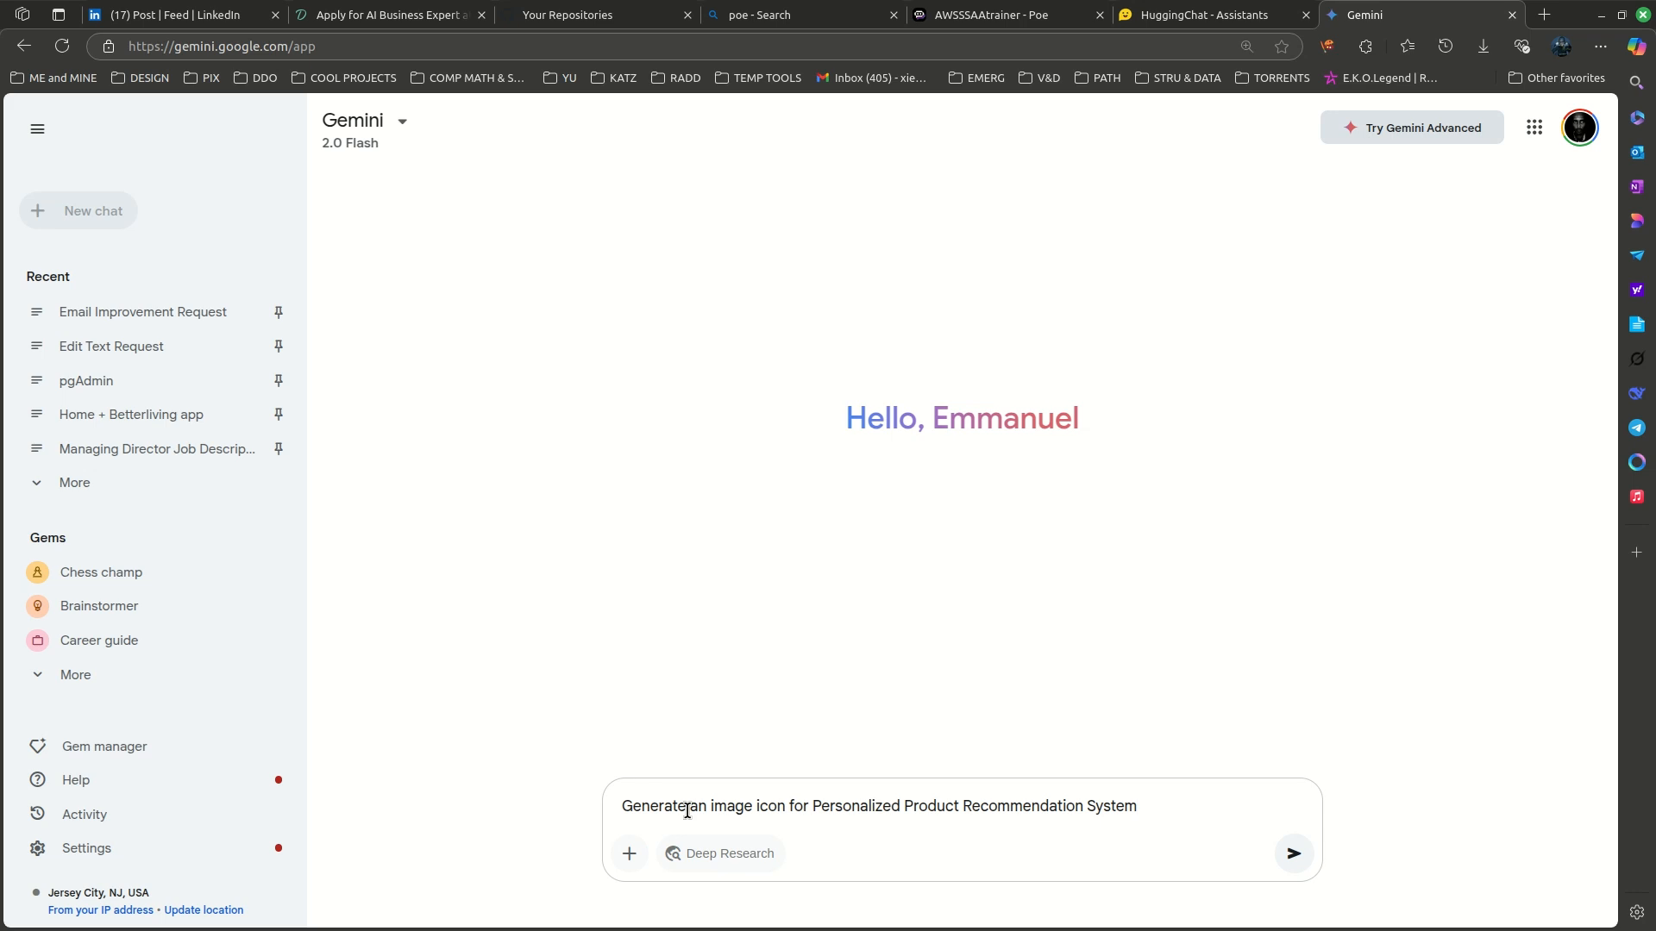
pyautogui.write('app')
pyautogui.press('Return')
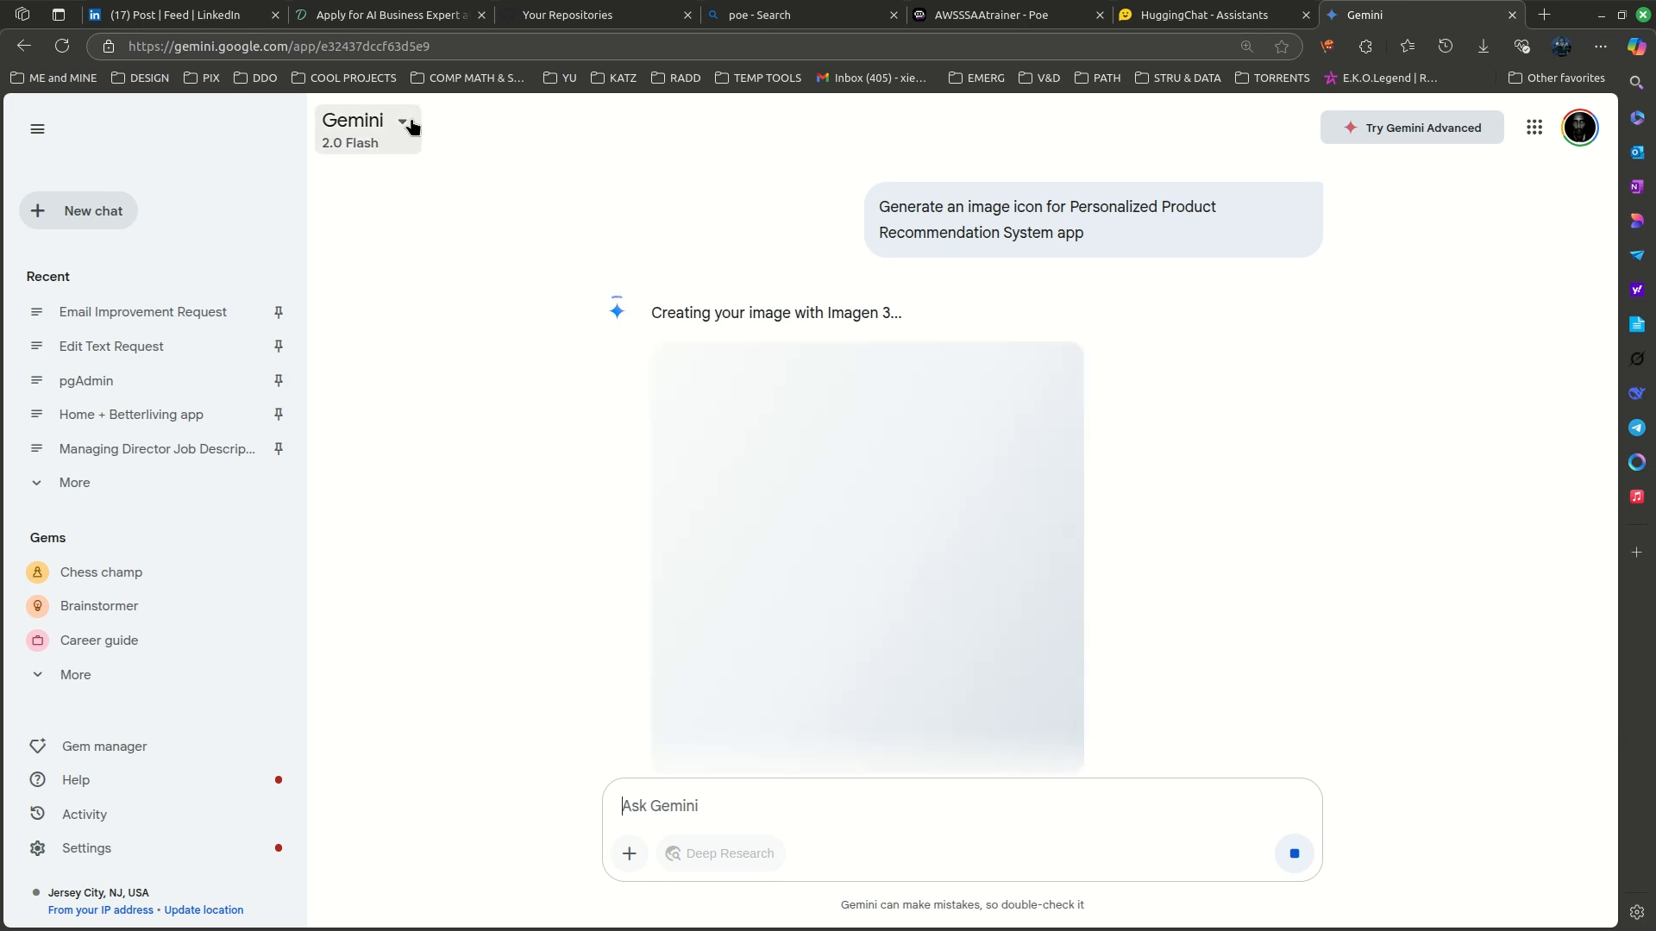
pyautogui.click(412, 132)
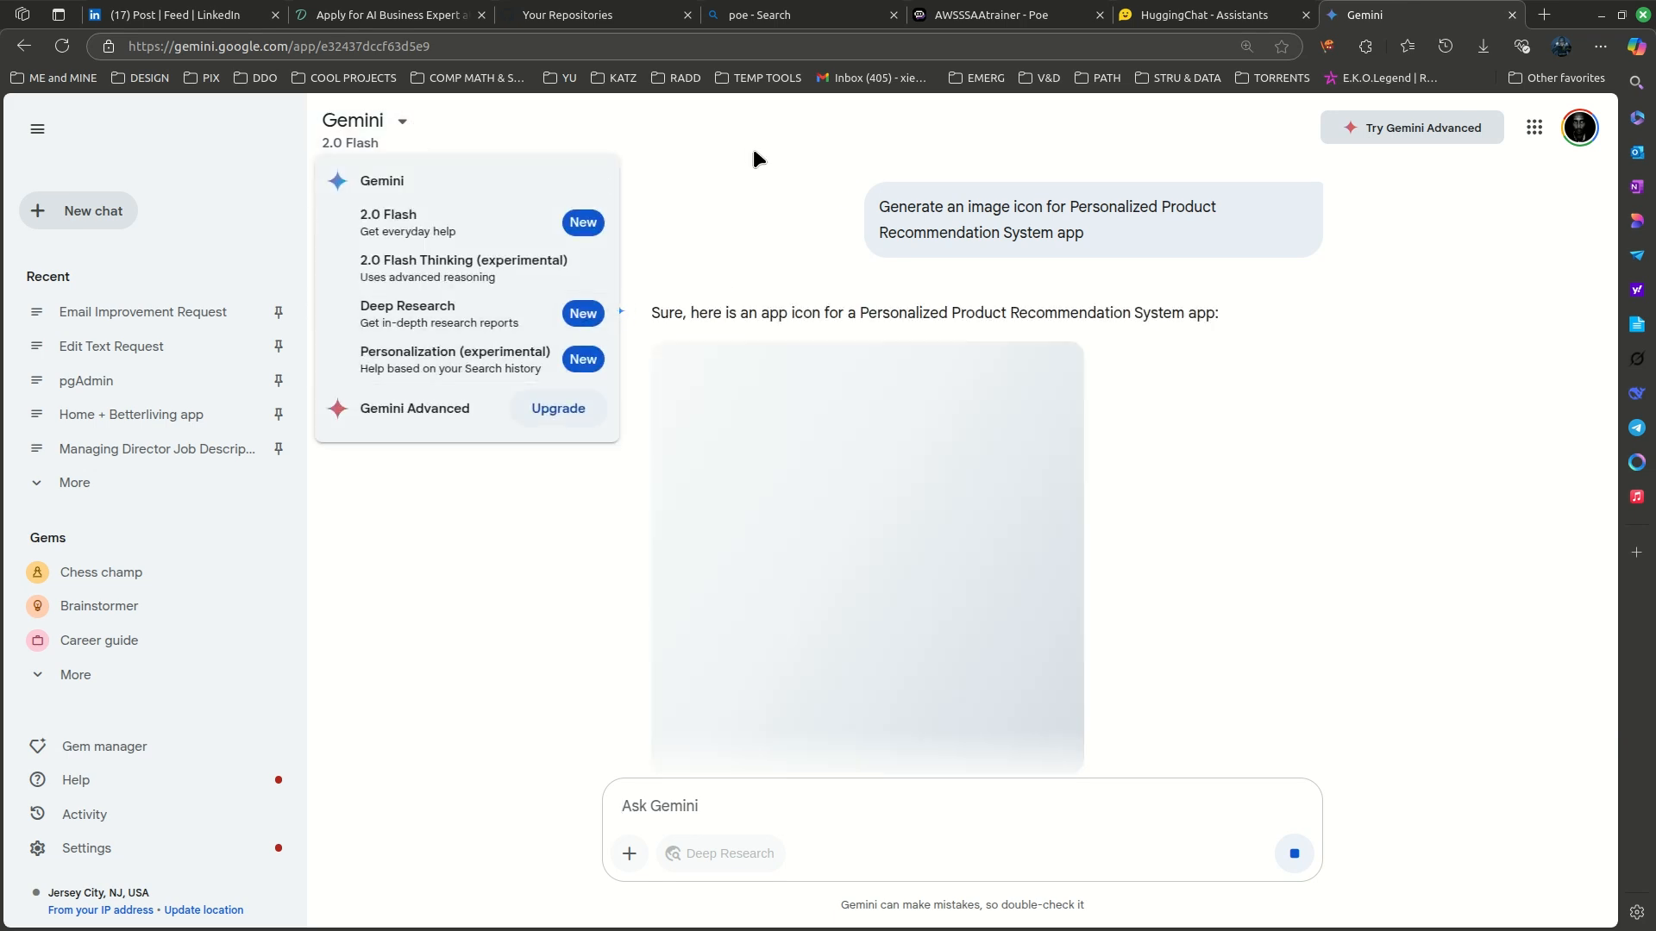
pyautogui.click(753, 149)
# - Download the generated icon and upload Gemini_Generated_Image_3ezlu63ezlu63ezl.jpeg from Downloads as the HuggingChat assistant's avatar
pyautogui.moveTo(972, 633)
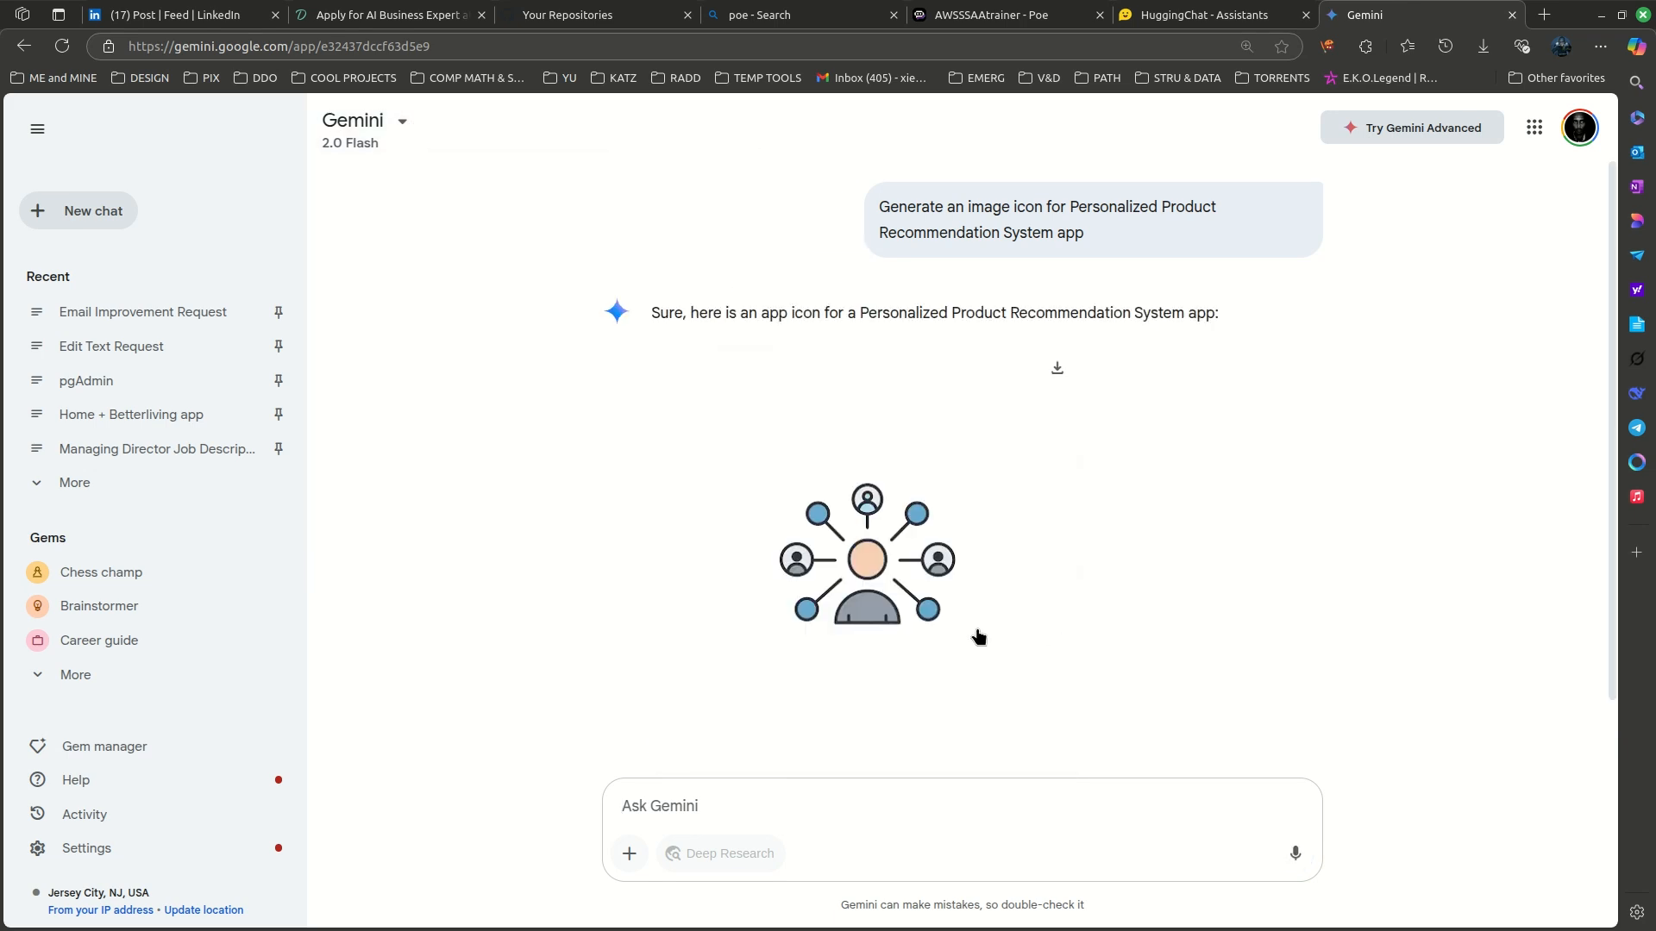
pyautogui.click(1059, 370)
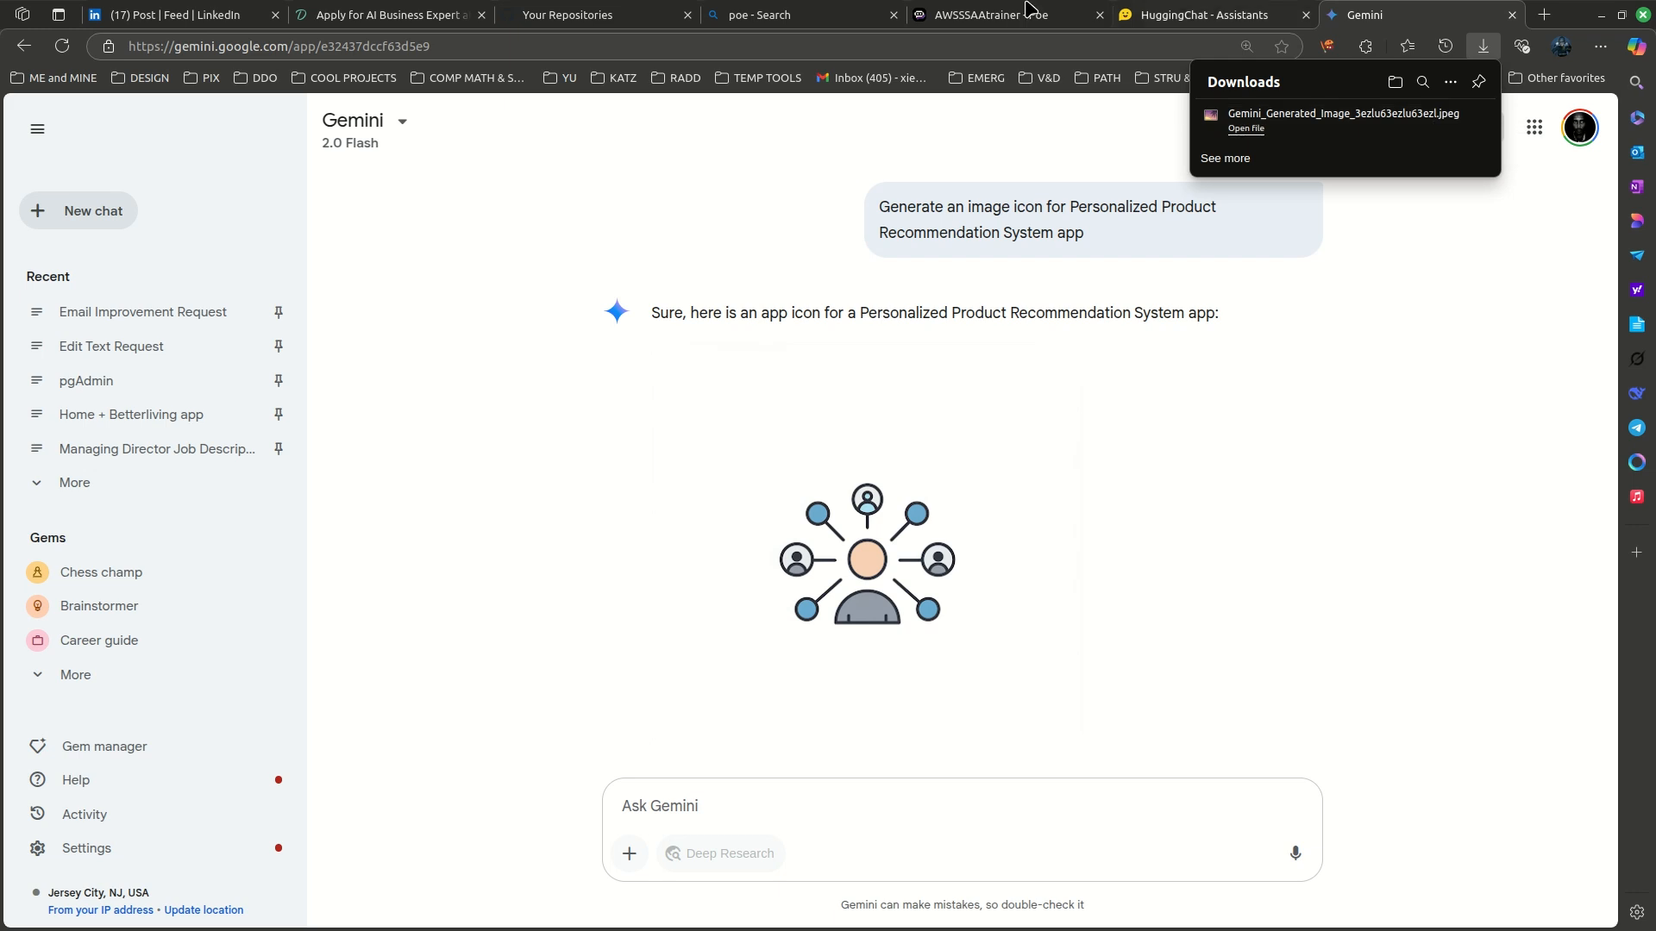
pyautogui.click(1207, 15)
pyautogui.click(750, 338)
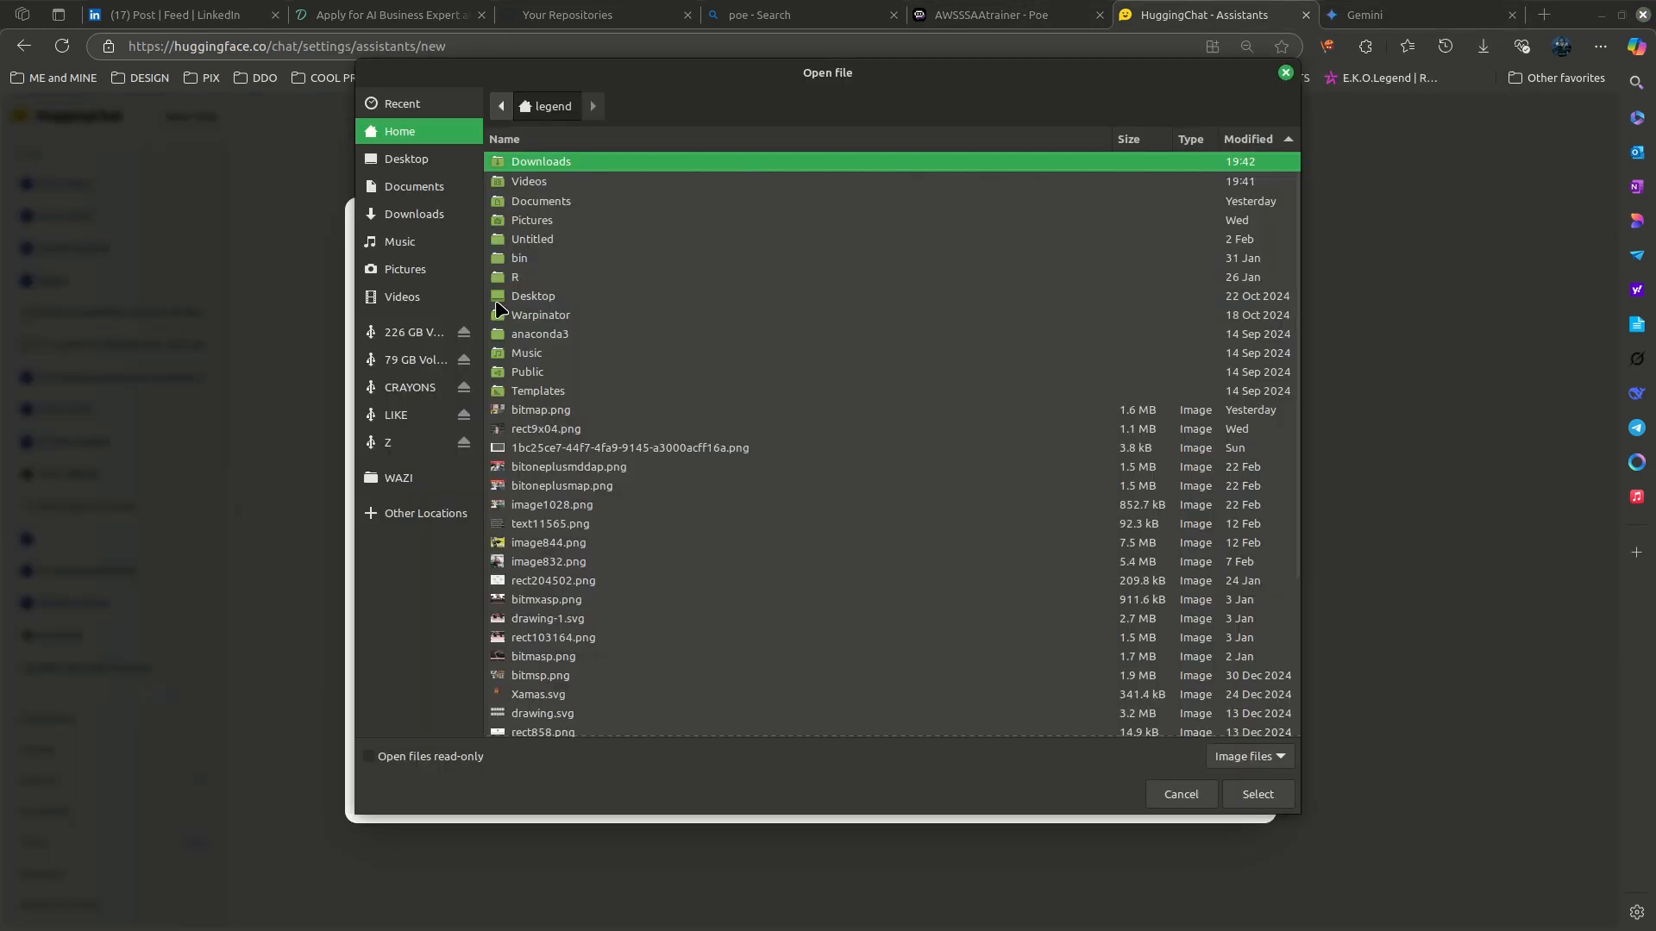
pyautogui.click(423, 214)
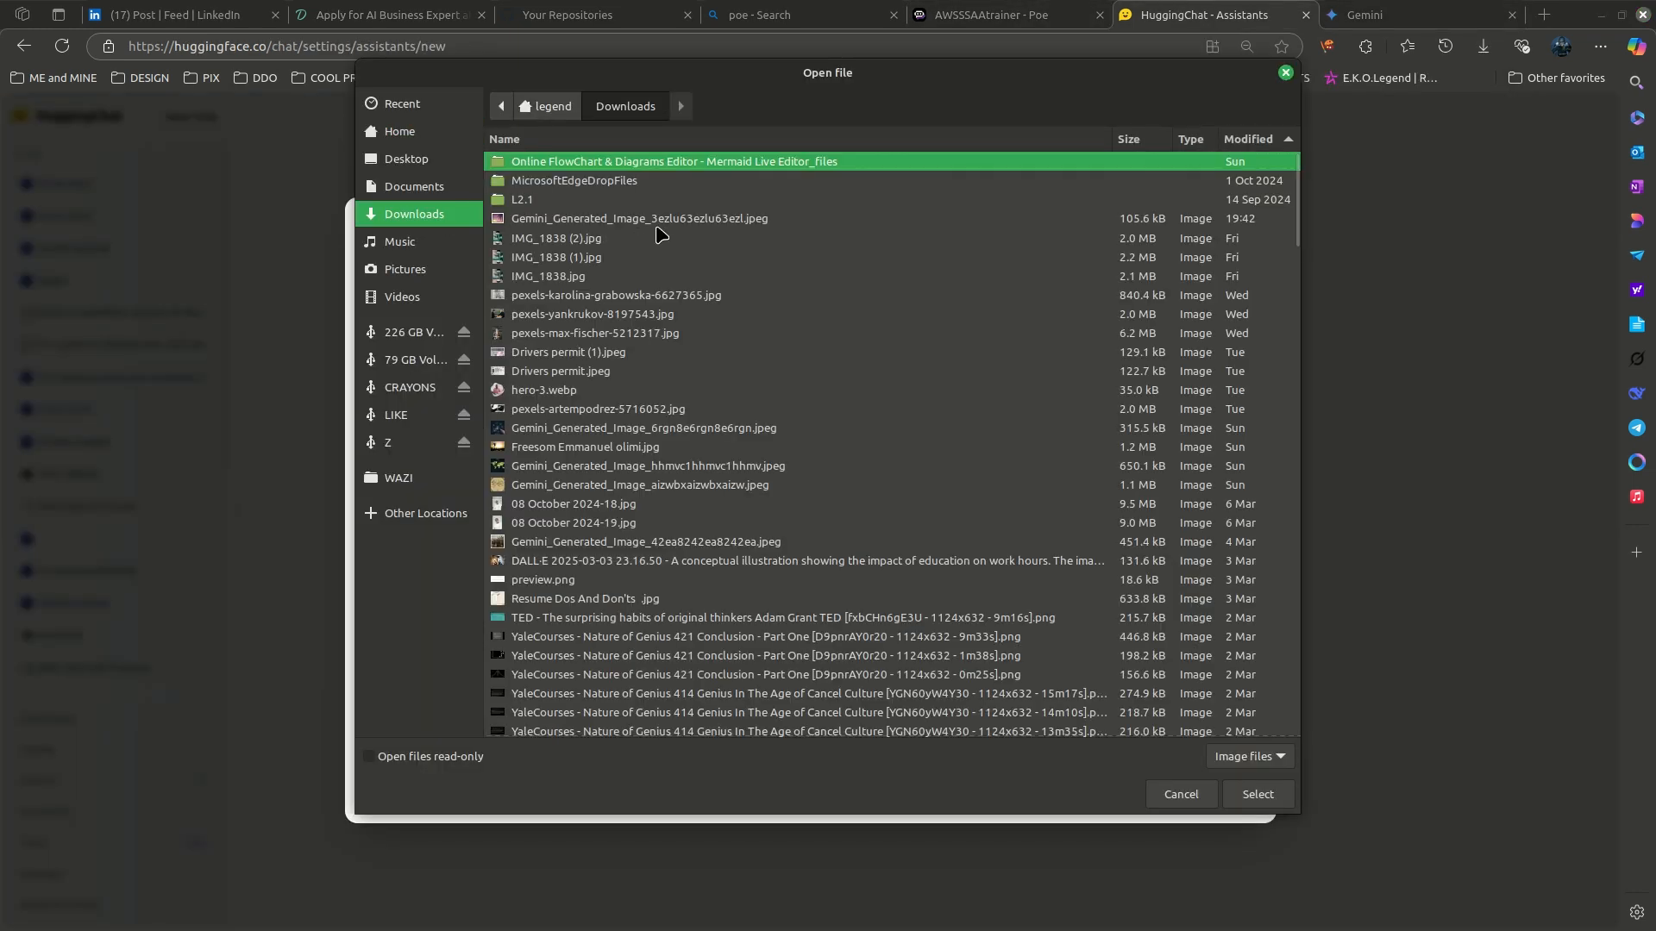
pyautogui.click(660, 223)
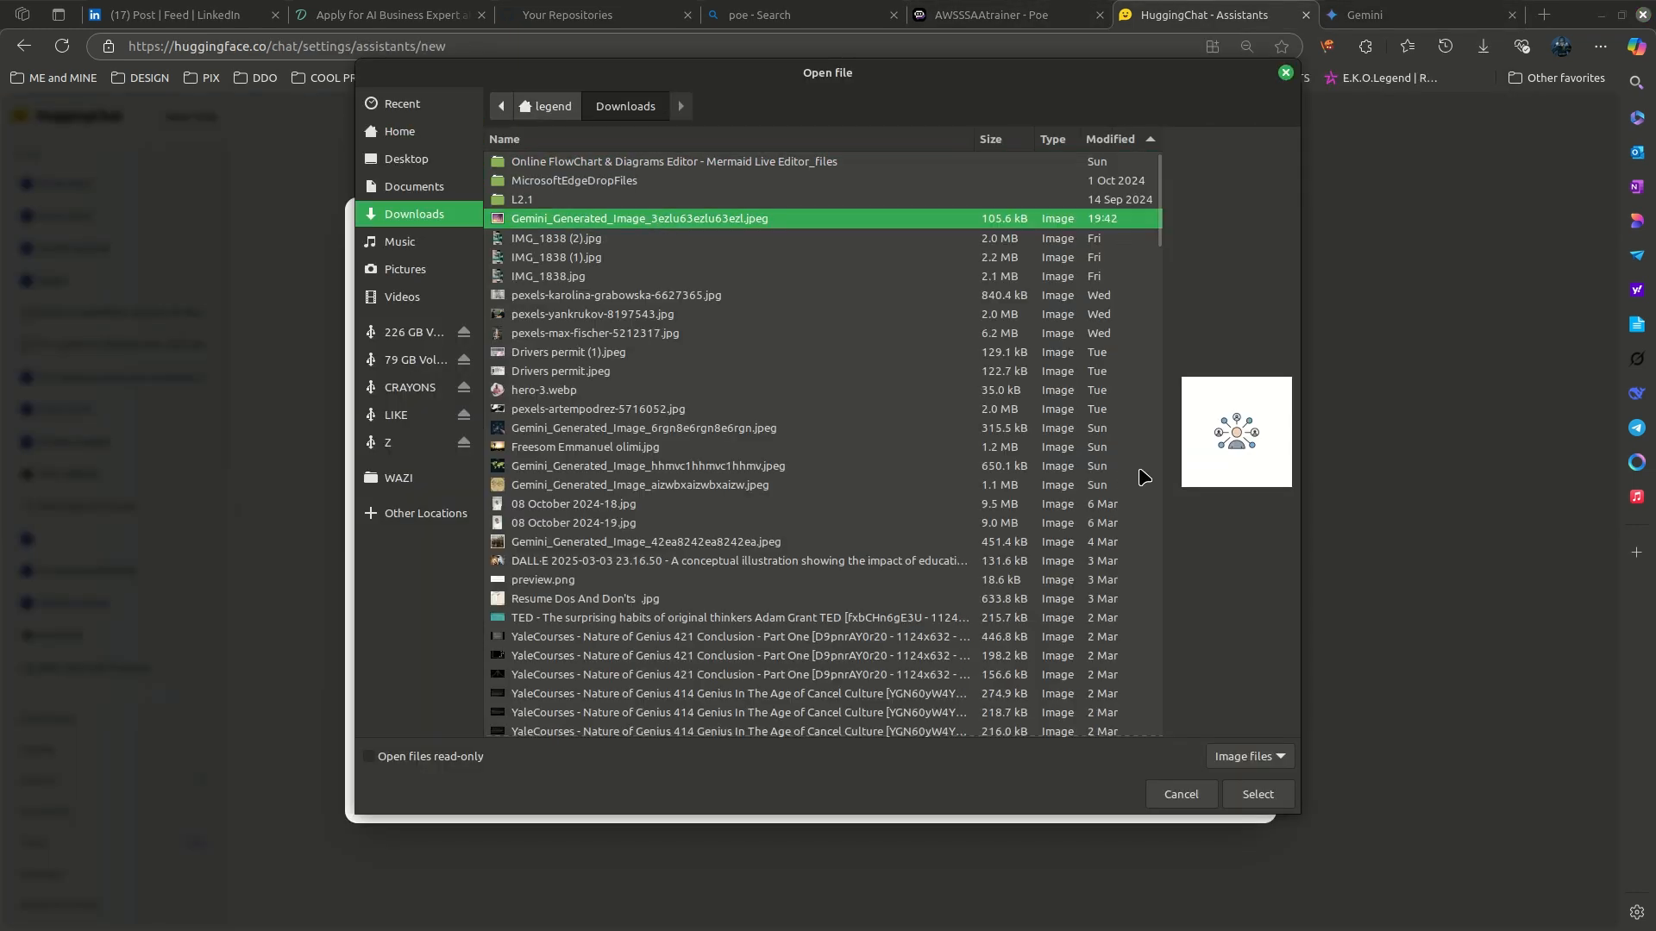
pyautogui.click(1273, 803)
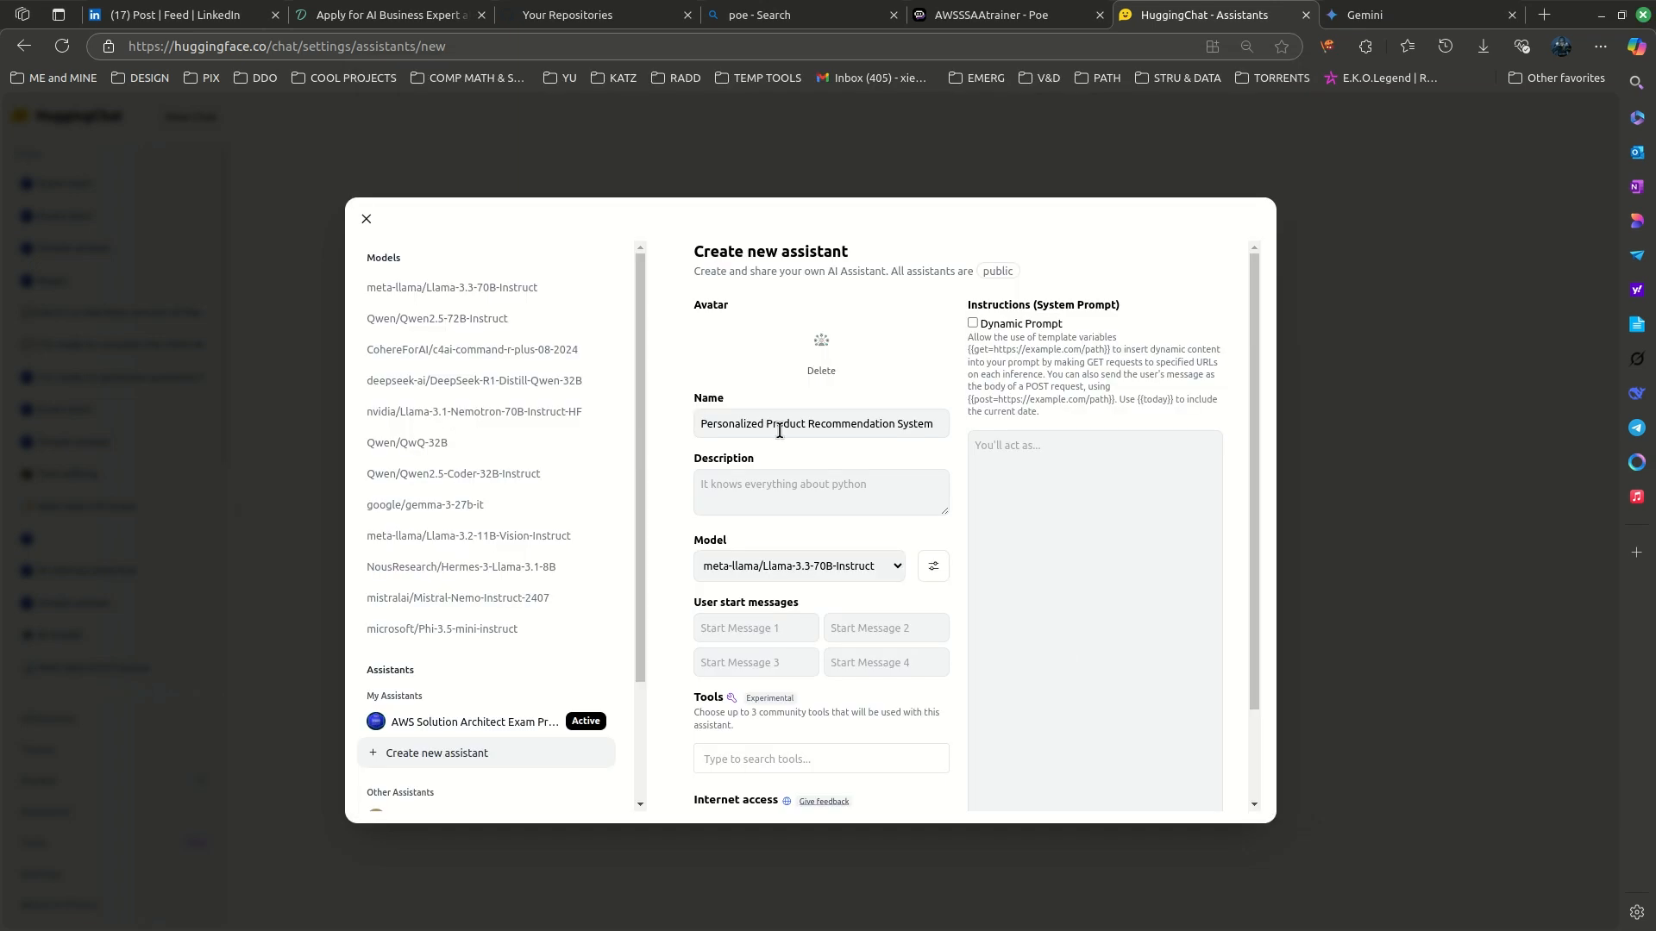
# - Fill in the assistant's description with the copied text on analyzing customer reviews, purchase history, and browsing behavior
pyautogui.click(818, 494)
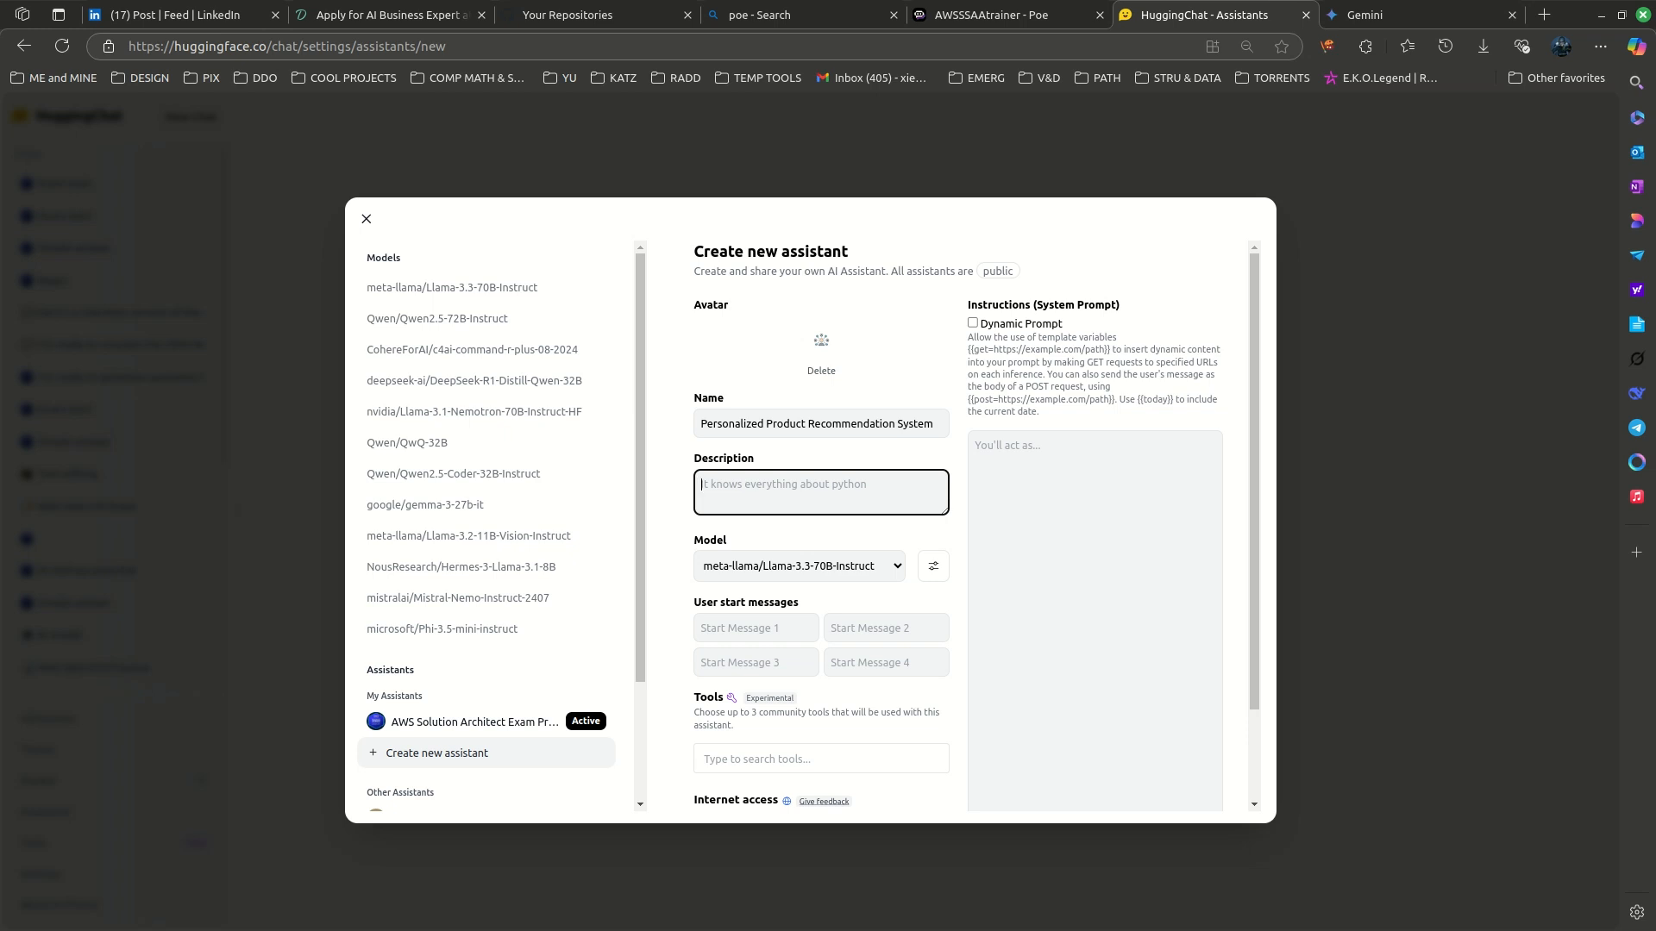
pyautogui.hotkey('alt', 'Tab')
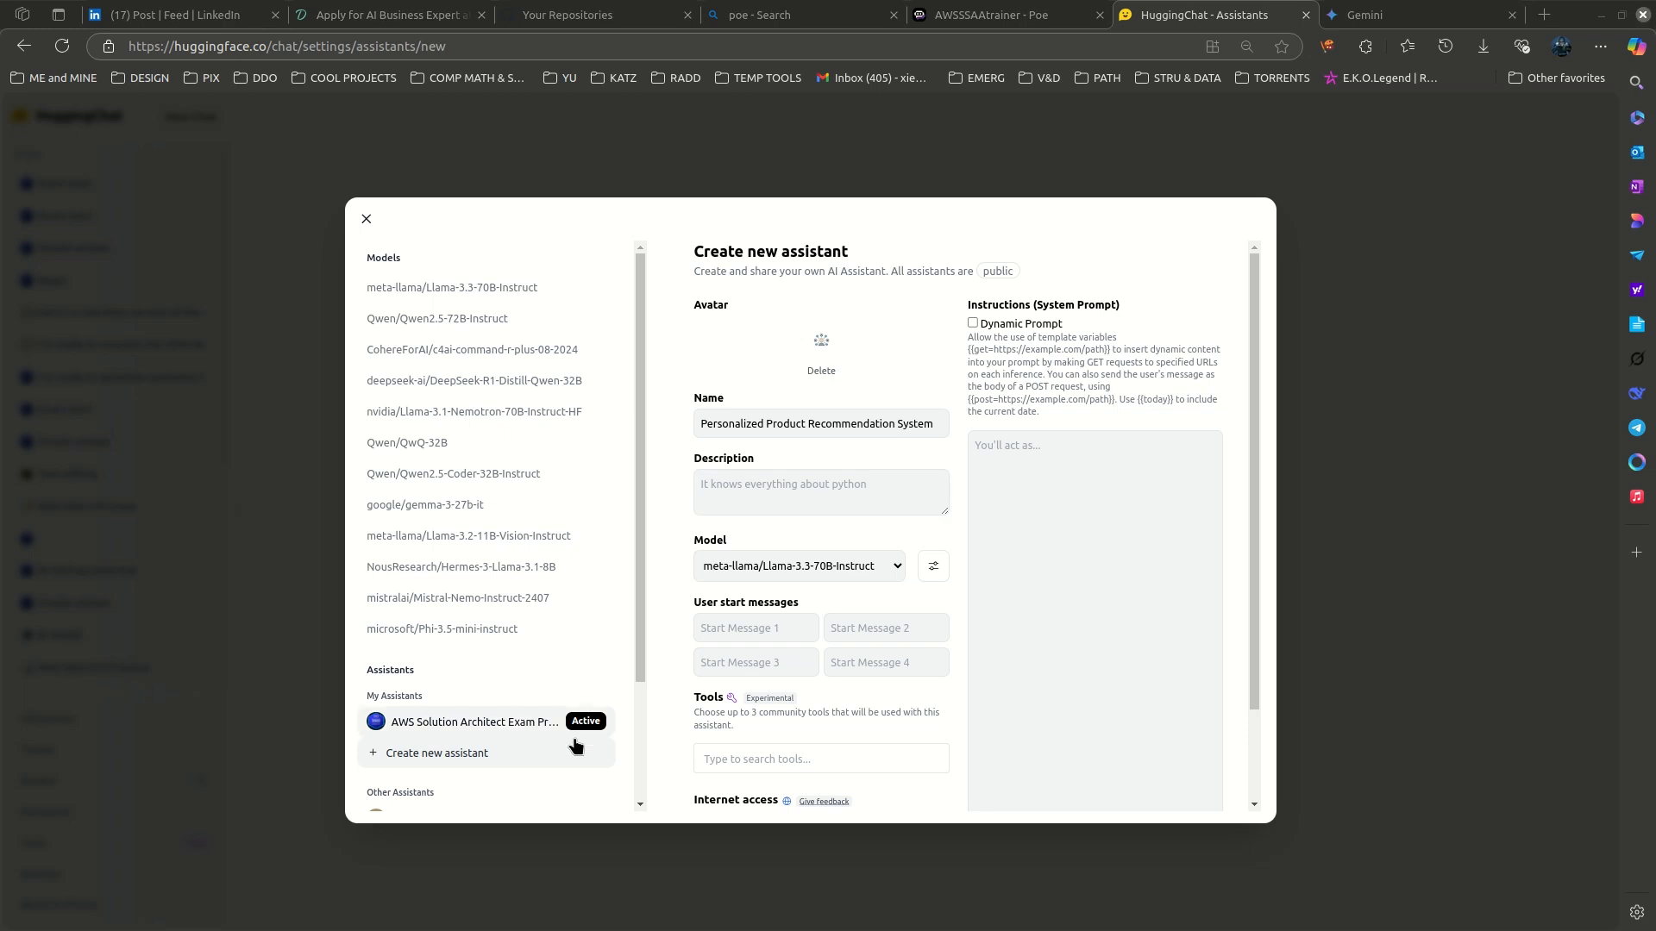
pyautogui.click(729, 491)
pyautogui.hotkey('ctrl', 'v')
pyautogui.scroll(3, 776, 492)
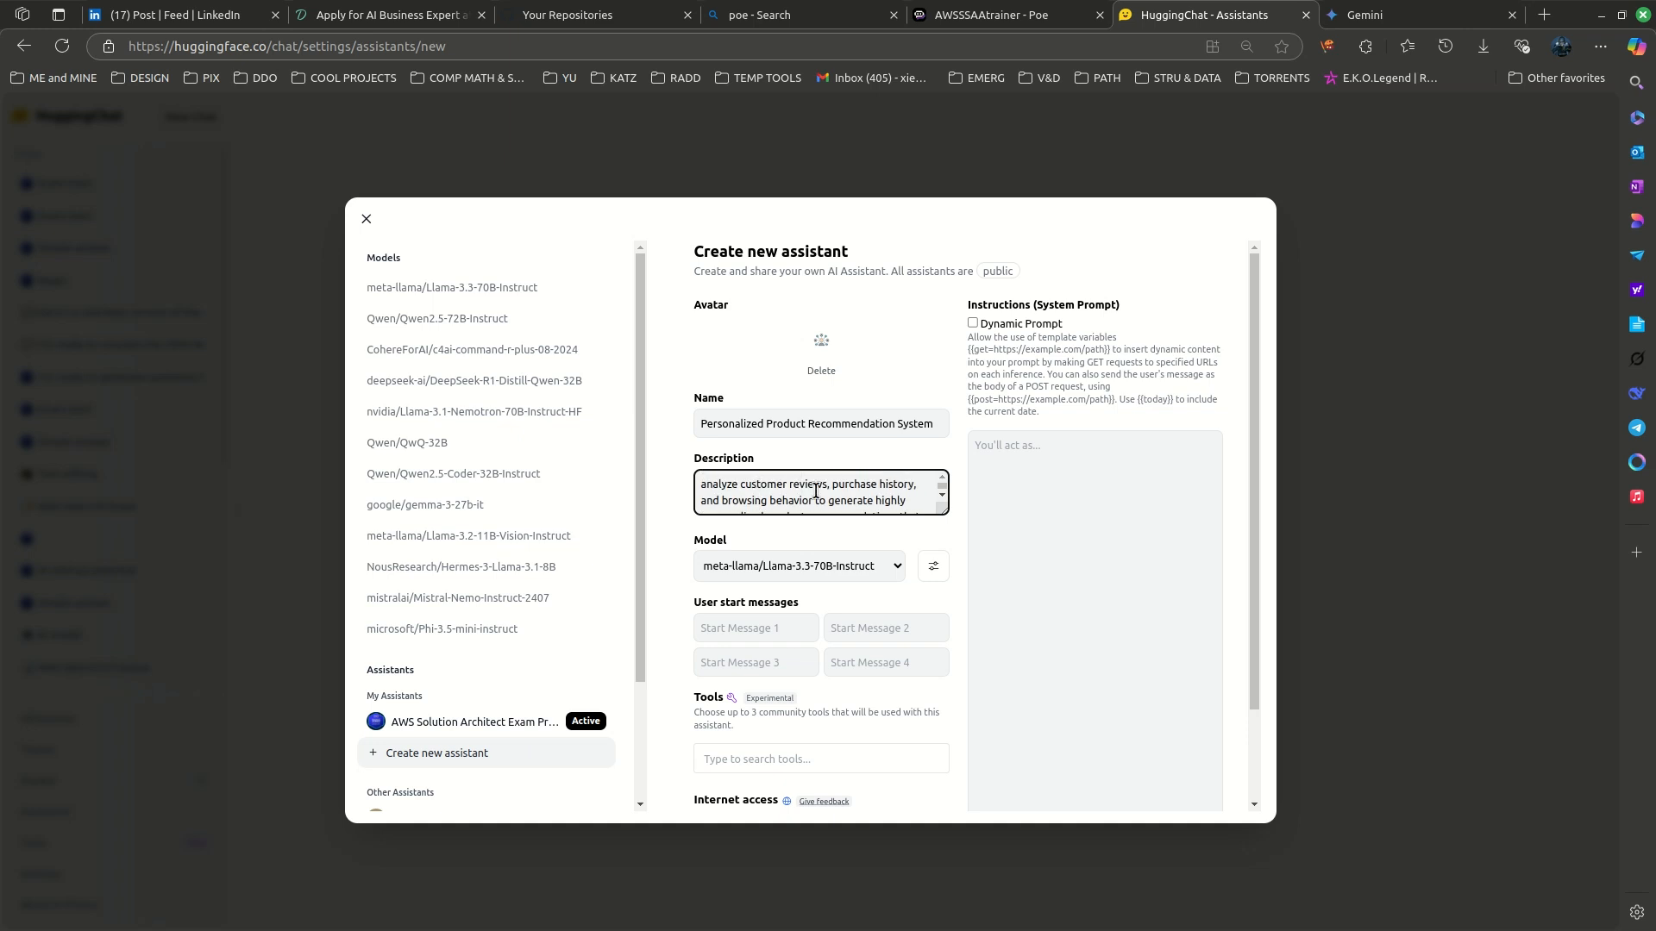
pyautogui.moveTo(870, 483); pyautogui.dragTo(866, 483)
pyautogui.scroll(-3, 836, 496)
pyautogui.scroll(3, 836, 496)
# - Enter the system prompt's role paragraph for an AI analyst extracting insights from customer reviews, and choose mistralai/Mistral-Nemo-Instruct-2407 as the model
pyautogui.hotkey('alt', 'Tab')
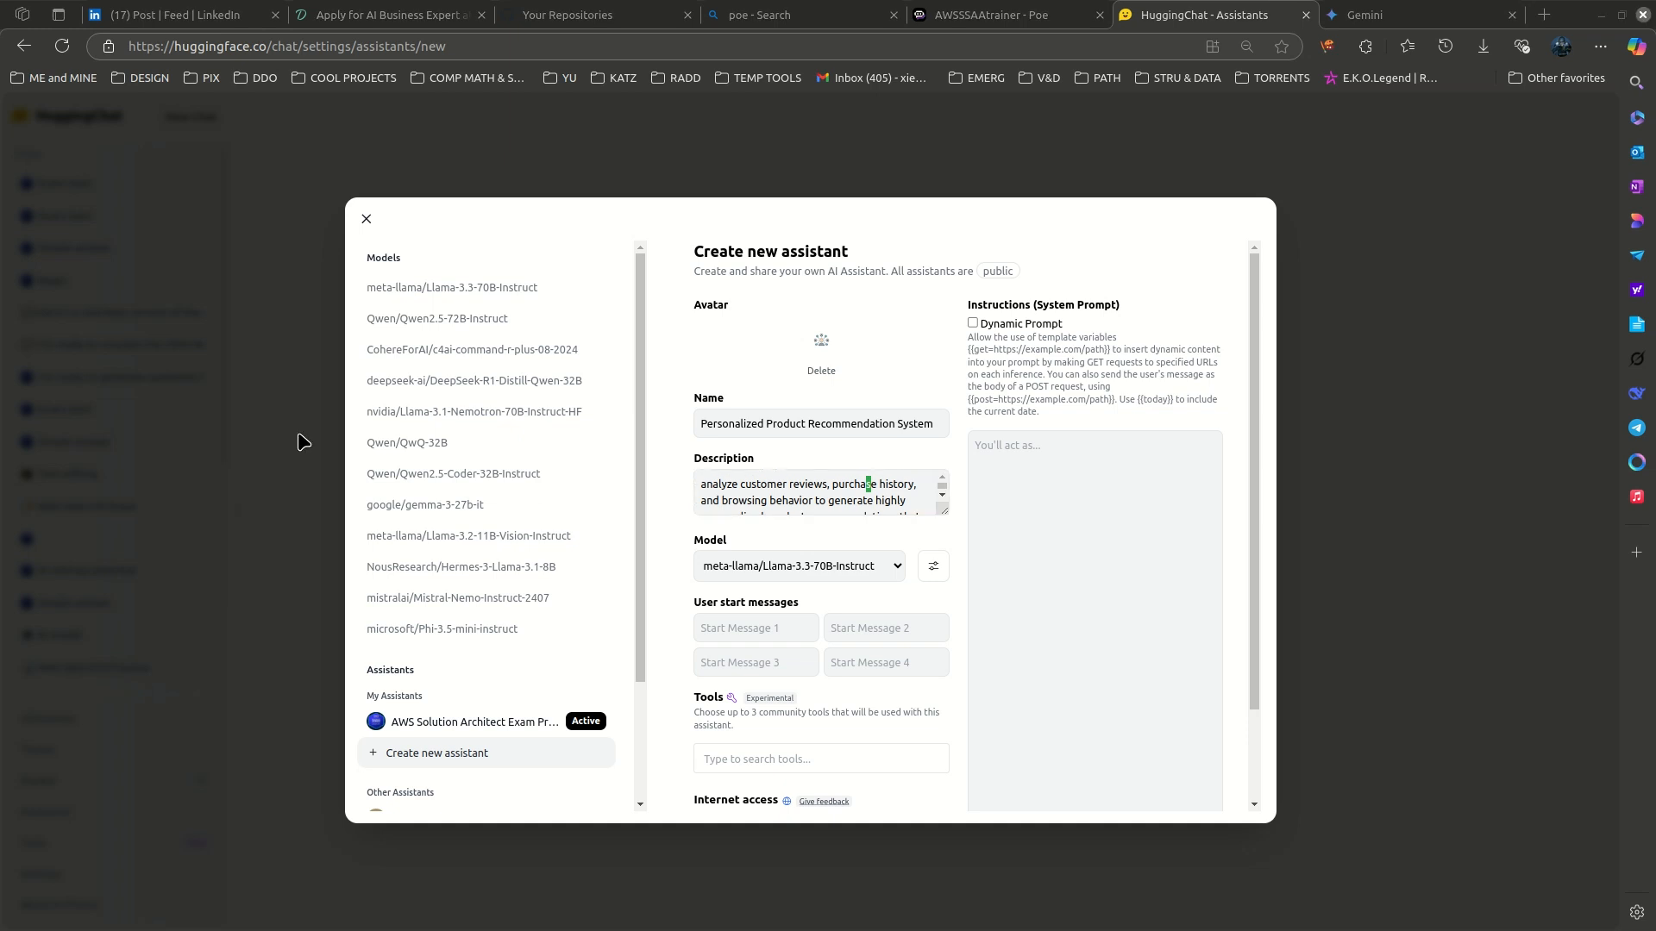
pyautogui.click(1091, 463)
pyautogui.write('You are an AI analyst specializing in extracting meaningful insights from customer reviews. Your task is to identify customer preferences, pain points, and buying patterns from a set of reviews.')
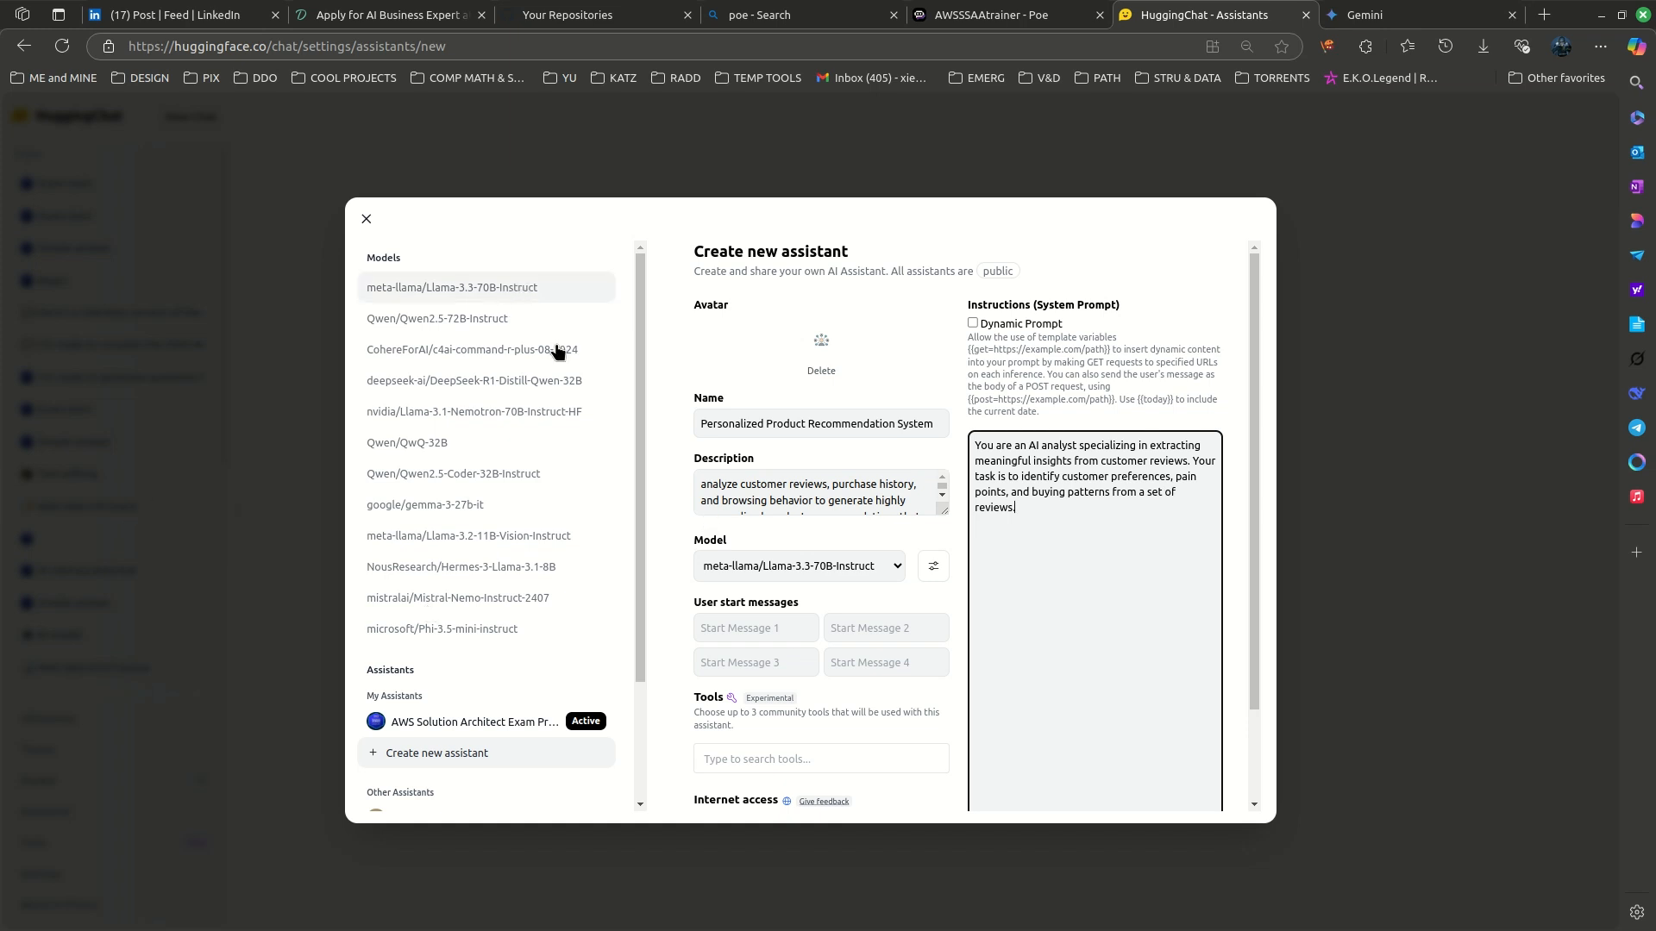
pyautogui.click(862, 569)
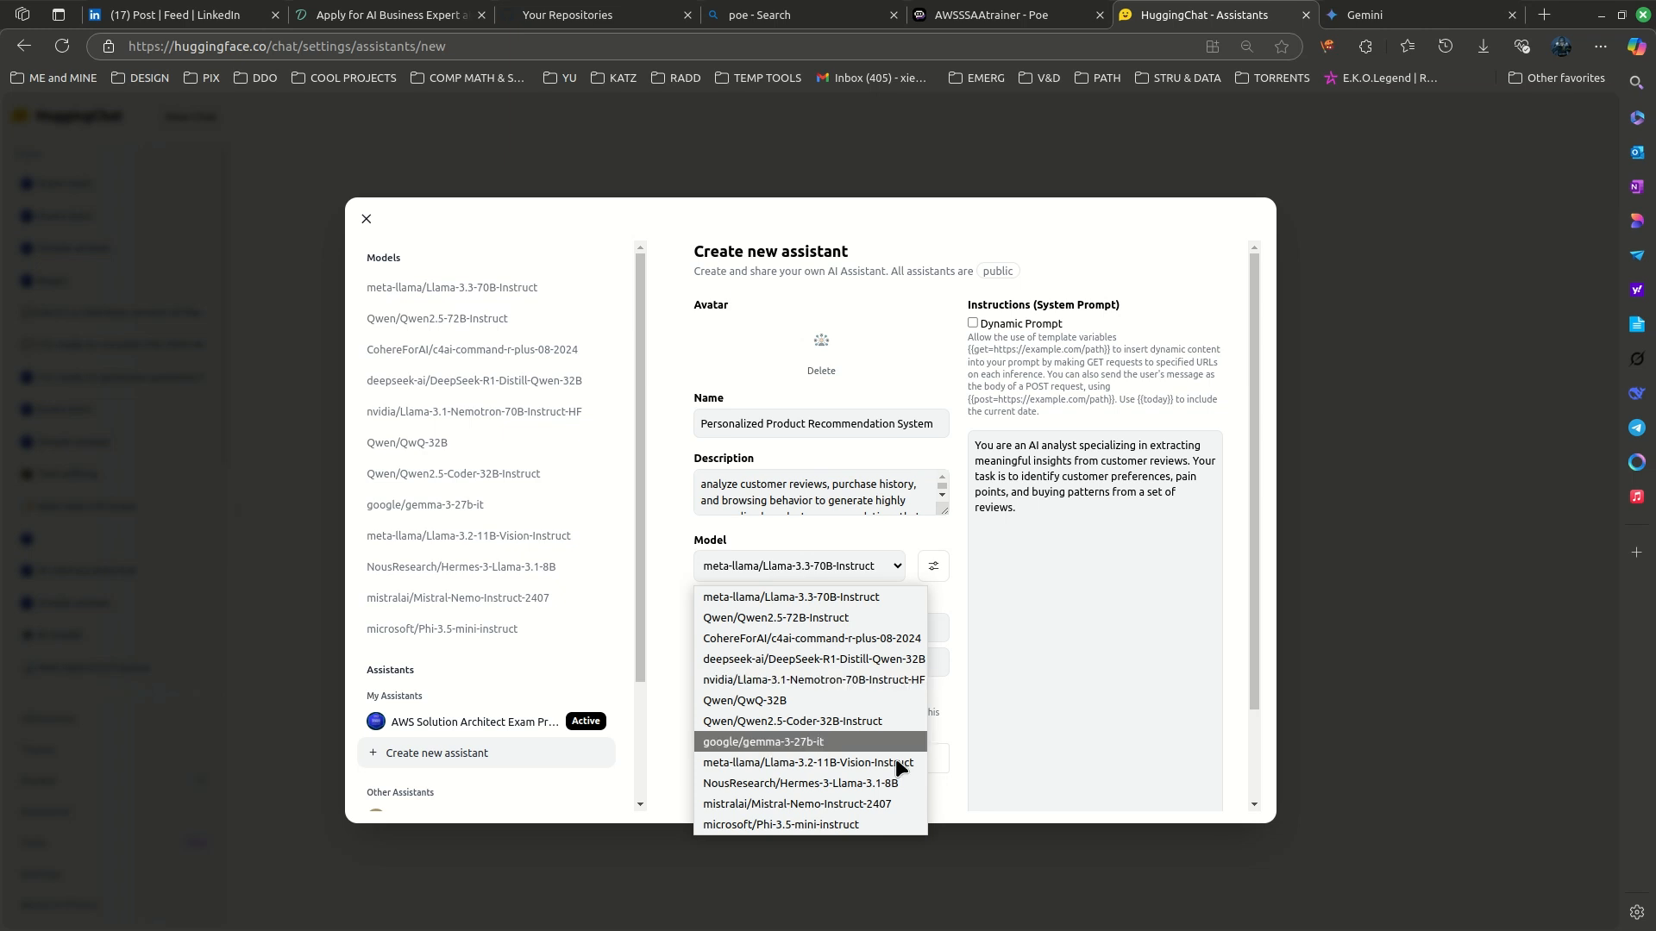
pyautogui.click(883, 804)
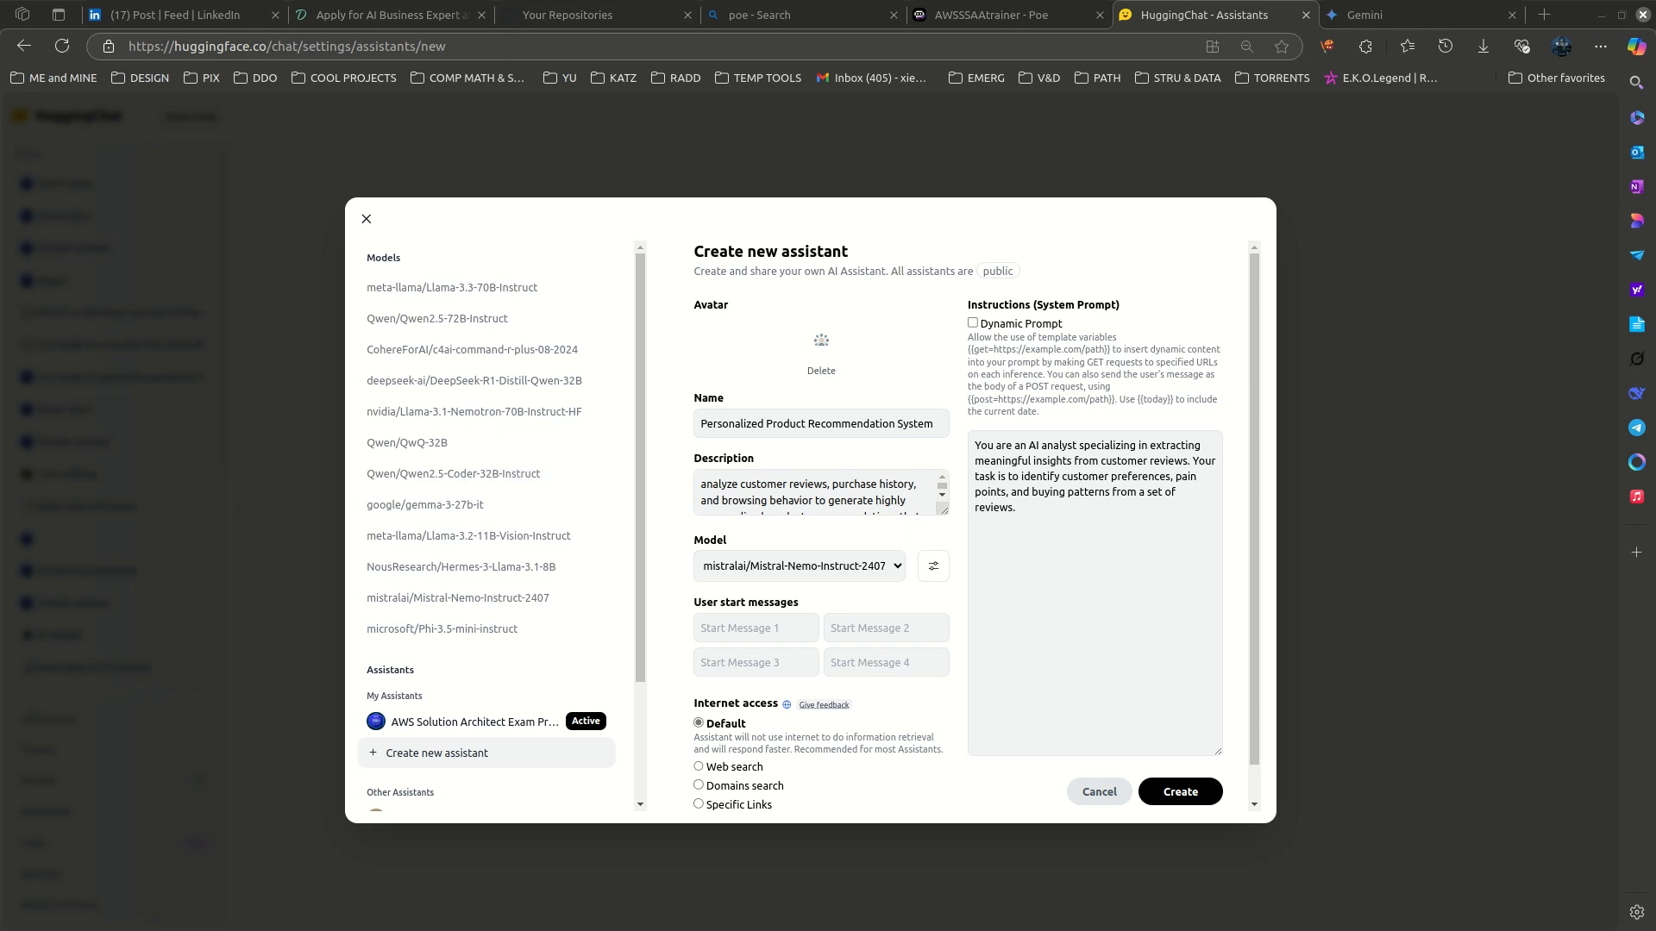
# - Add an Instructions section below the role paragraph for analyzing customer [CUSTOMER_ID]'s reviews, extracting features, pain points, price sensitivity, brand preferences, usage patterns and categories
pyautogui.click(1043, 508)
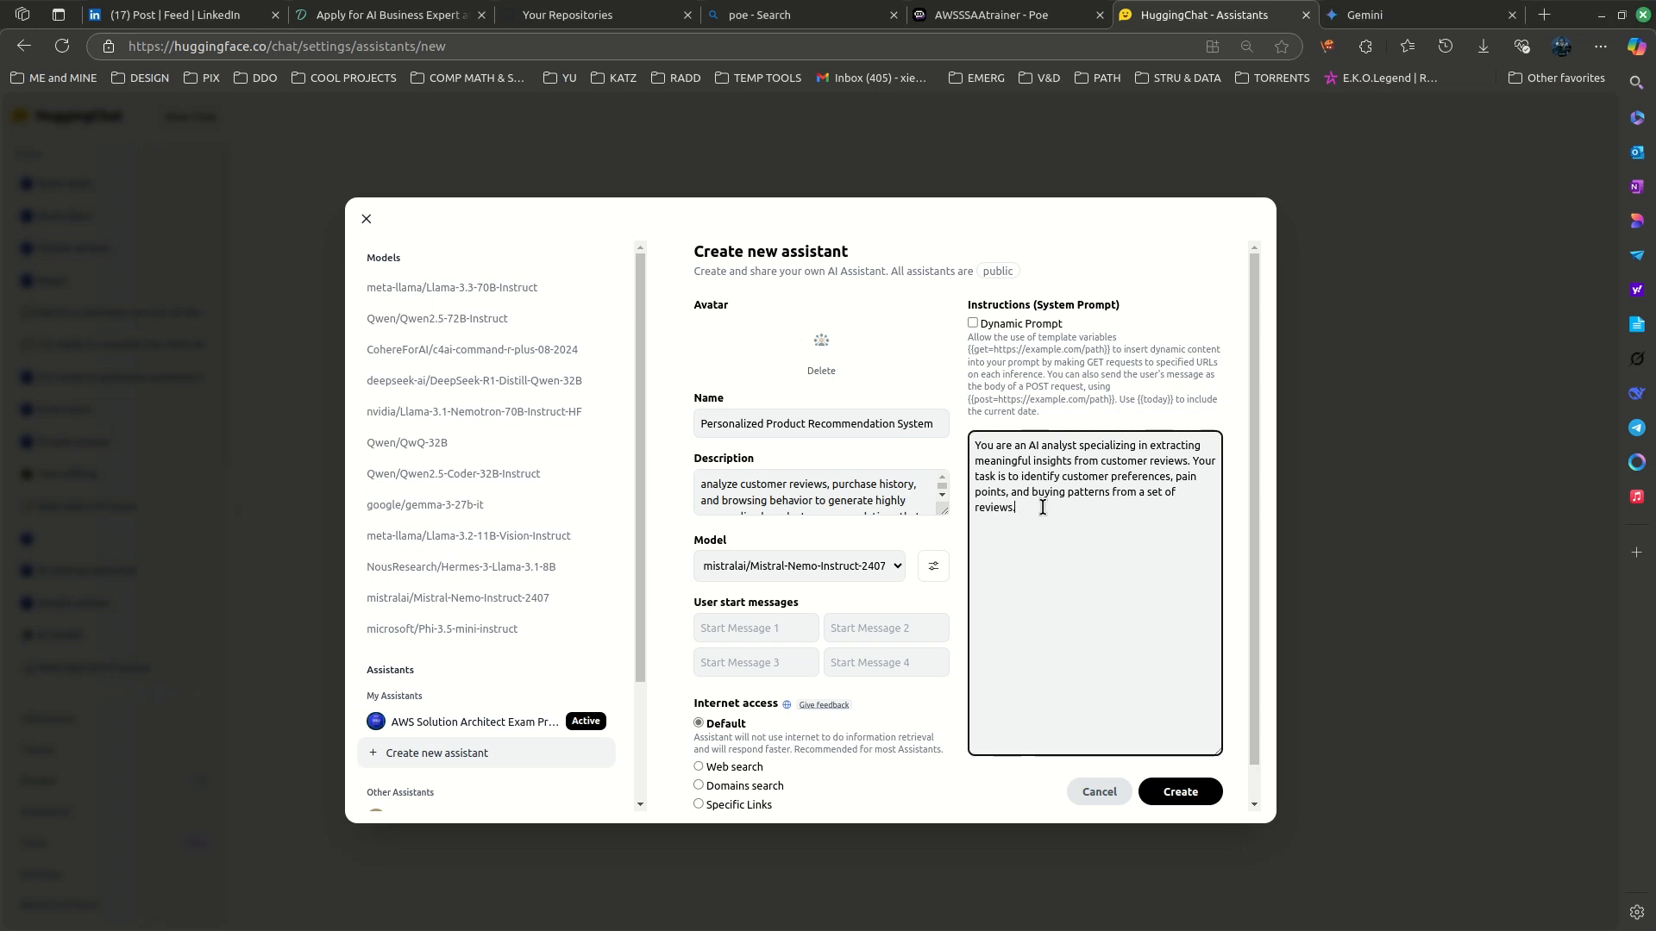
pyautogui.press('Return')
pyautogui.press('Return')
pyautogui.write('You are an AI analyst specializing in extracting meaningful insights from customer reviews. Your task is to identify customer preferences, pain points, and buying patterns from a set of reviews.')
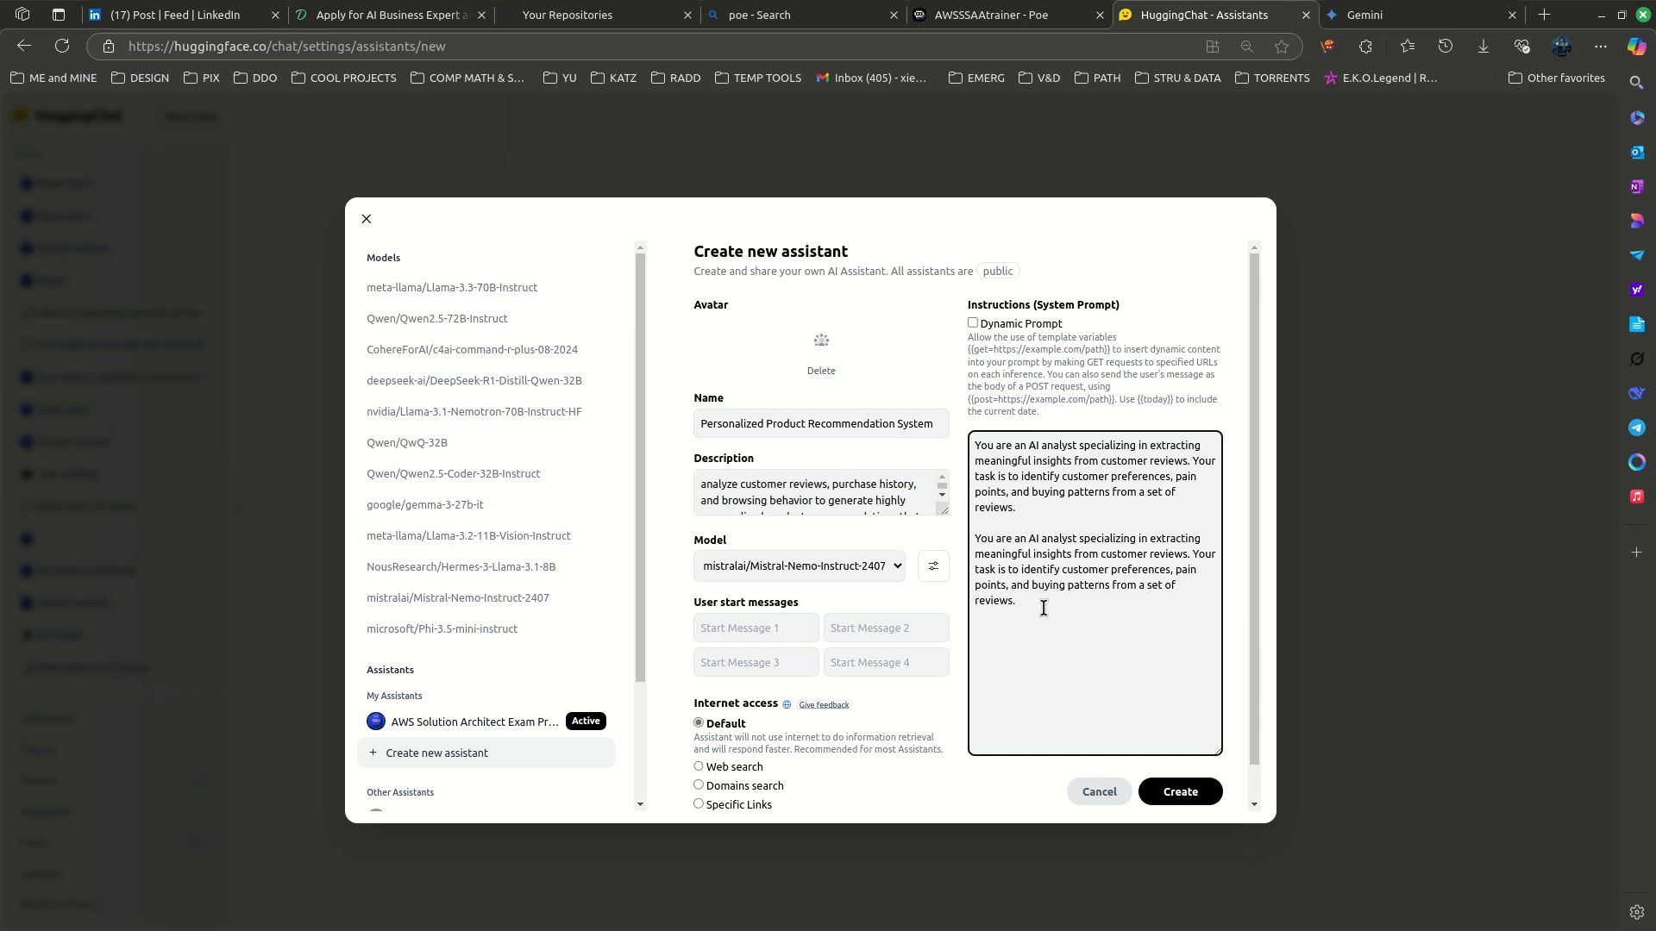
pyautogui.hotkey('ctrl', 'z')
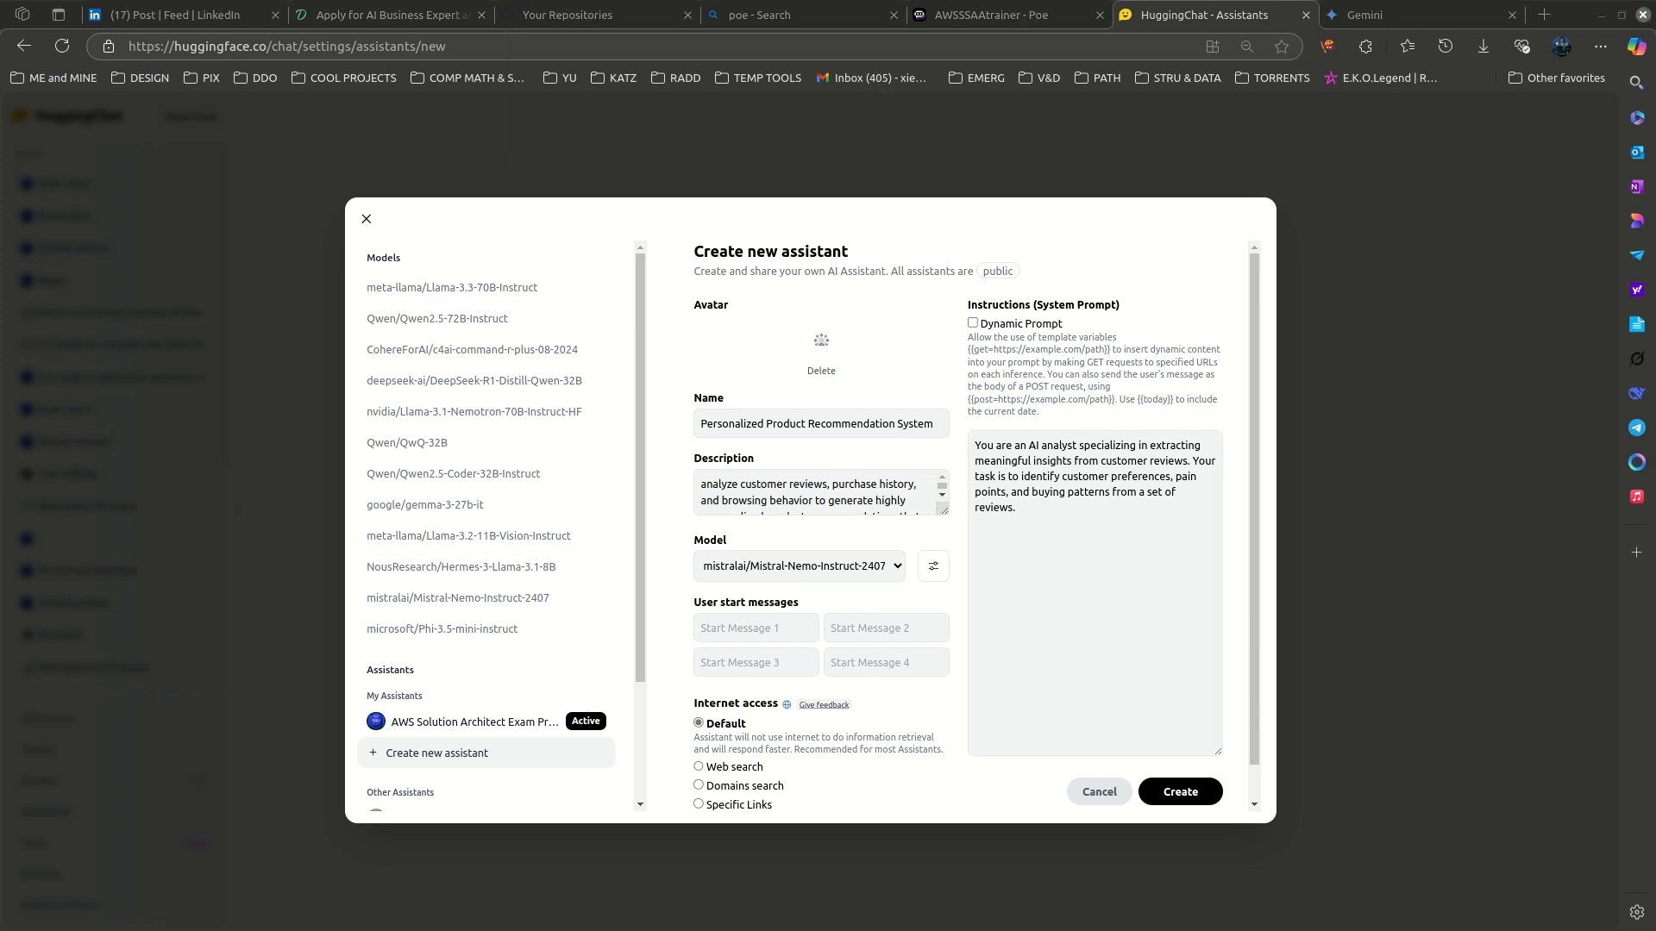
pyautogui.click(1015, 545)
pyautogui.write('Instructions Analyze the following reviews for customer [CUSTOMER_ID]. Extract:  Key product features the customer values Problems or pain points mentioned Price sensitivity indicators Brand preferences or loyalty signals Usage patterns (how/when they use products) Specific product categories of interest')
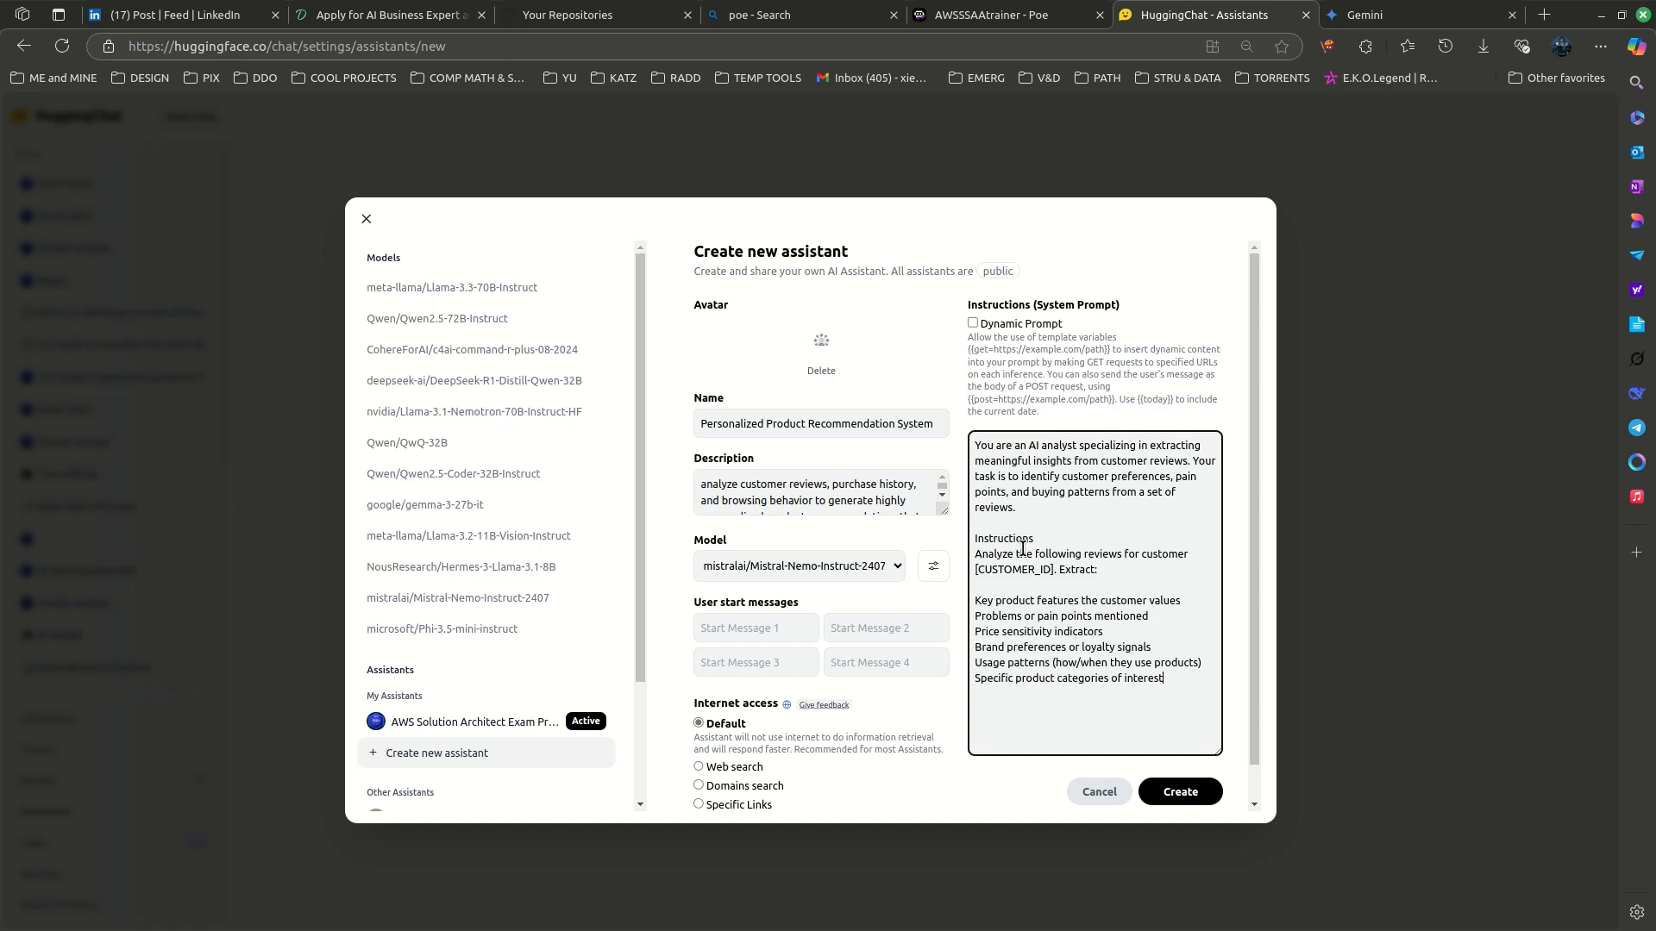
# - Append a Response Format section to the system prompt, running from Primary Interests and Pain Points through Categories of Interest and Recommendation Strategy
pyautogui.moveTo(1053, 536); pyautogui.dragTo(958, 552)
pyautogui.hotkey('alt', 'Tab')
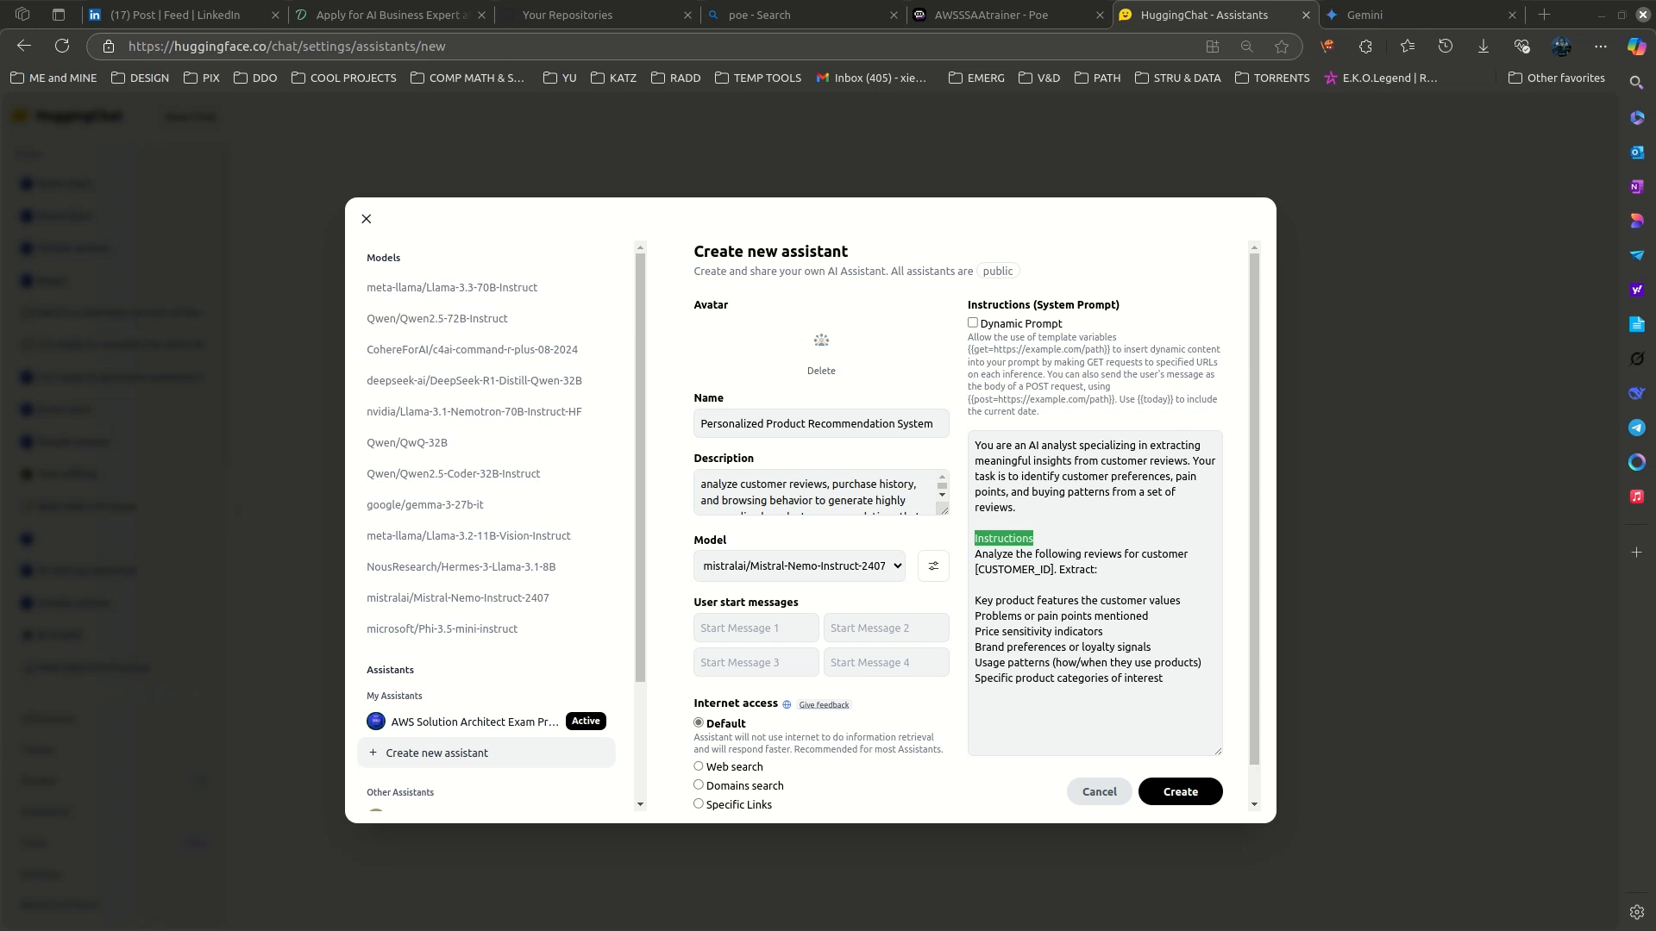
pyautogui.click(1182, 687)
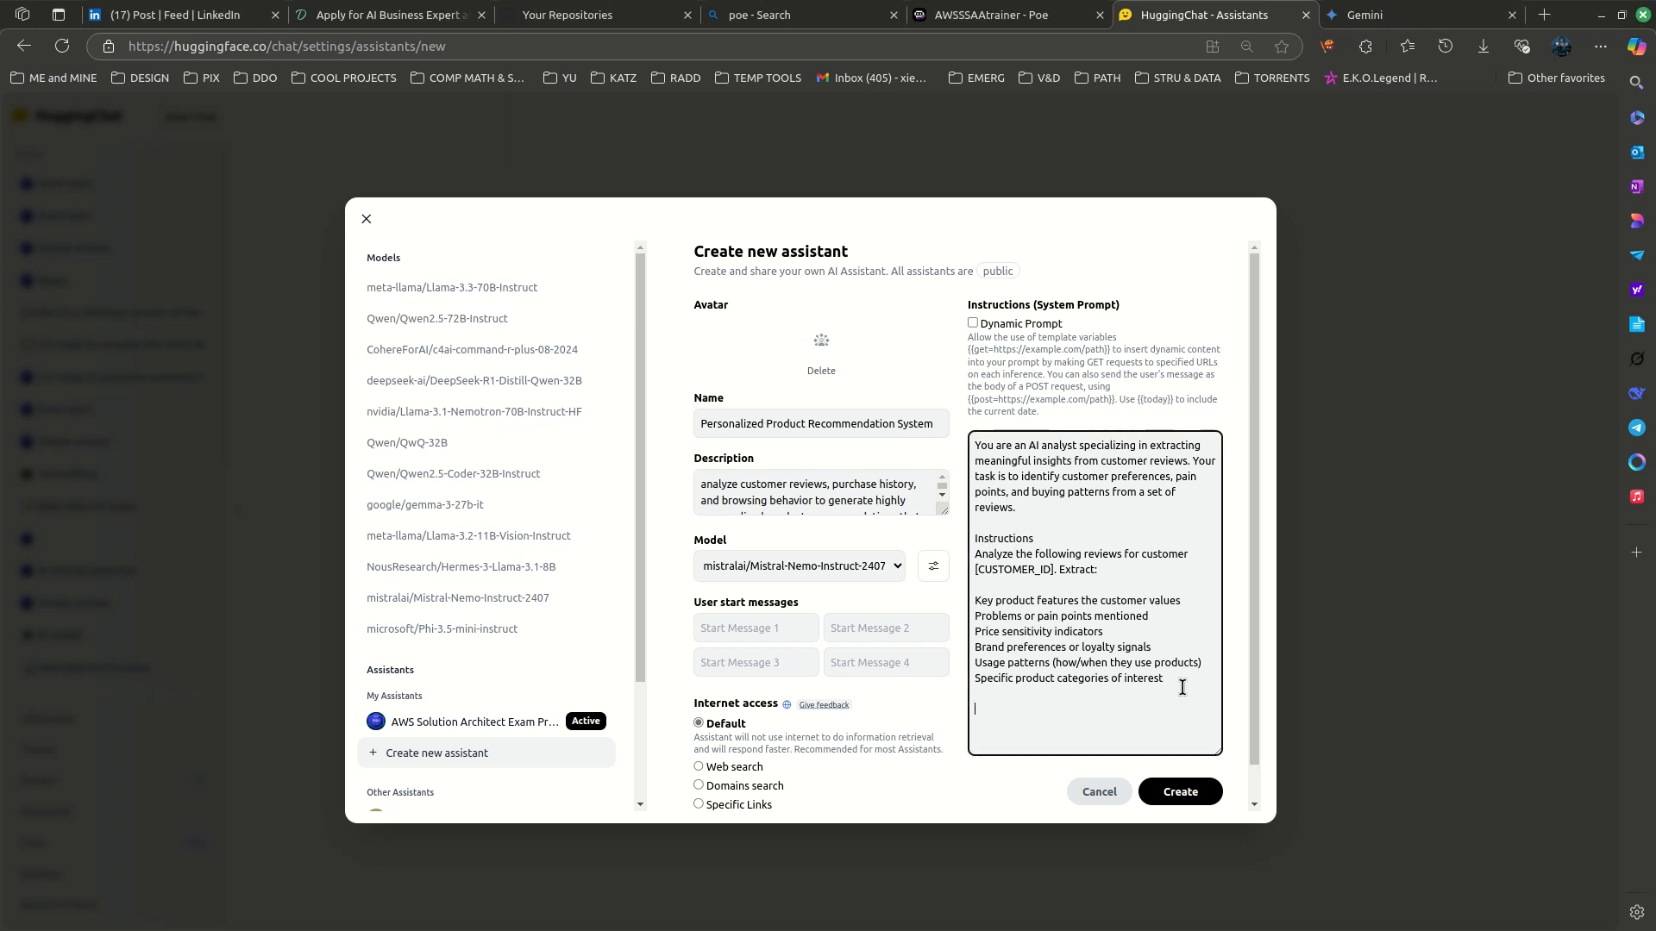
pyautogui.write('Response Format Provide your analysis in the following structure:  Primary Interests: [List top 3 product features/attributes the customer values] Pain Points: [List top 3 problems the customer wants to solve] Price Sensitivity: [High/Medium/Low with brief explanation] Brand Relationships: [Any brand loyalty signals] Usage Context: [When/how they use products] Categories of Interest: [List product categories the customer has shown interest in] Recommendation Strategy: [Brief strategic direction for what types of products would best serve this customer]')
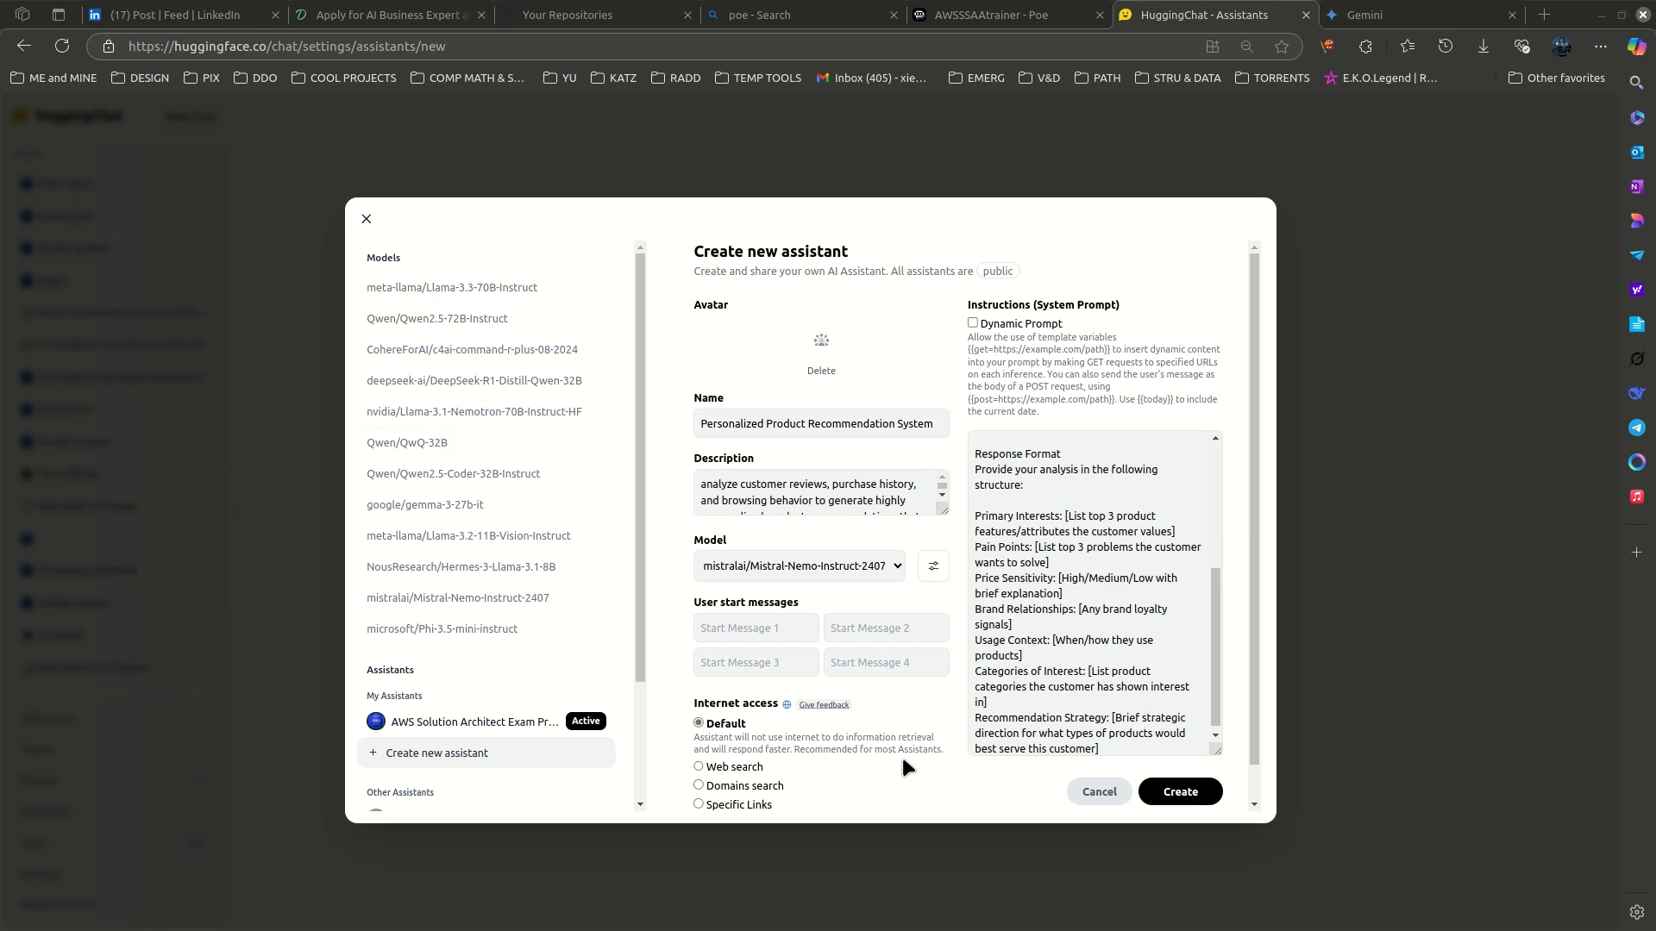
# - Search the web in a new browser tab for "does mistral AI have access to web?"
pyautogui.scroll(-1, 841, 736)
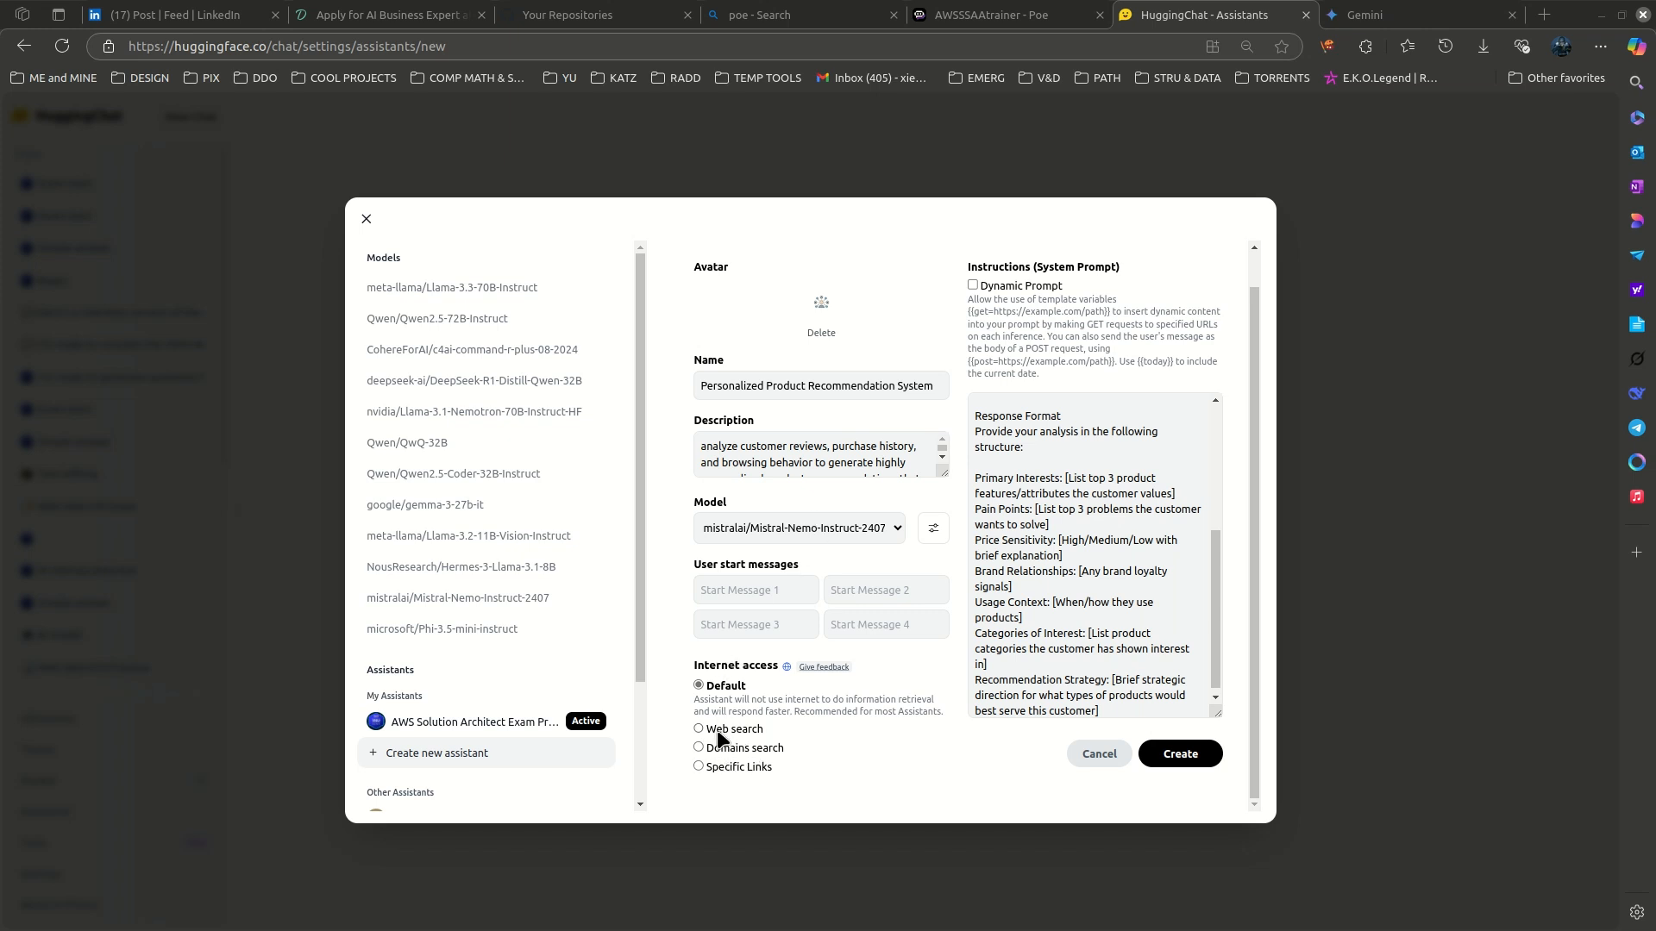
pyautogui.click(1549, 15)
pyautogui.click(1549, 14)
pyautogui.write('does miatr')
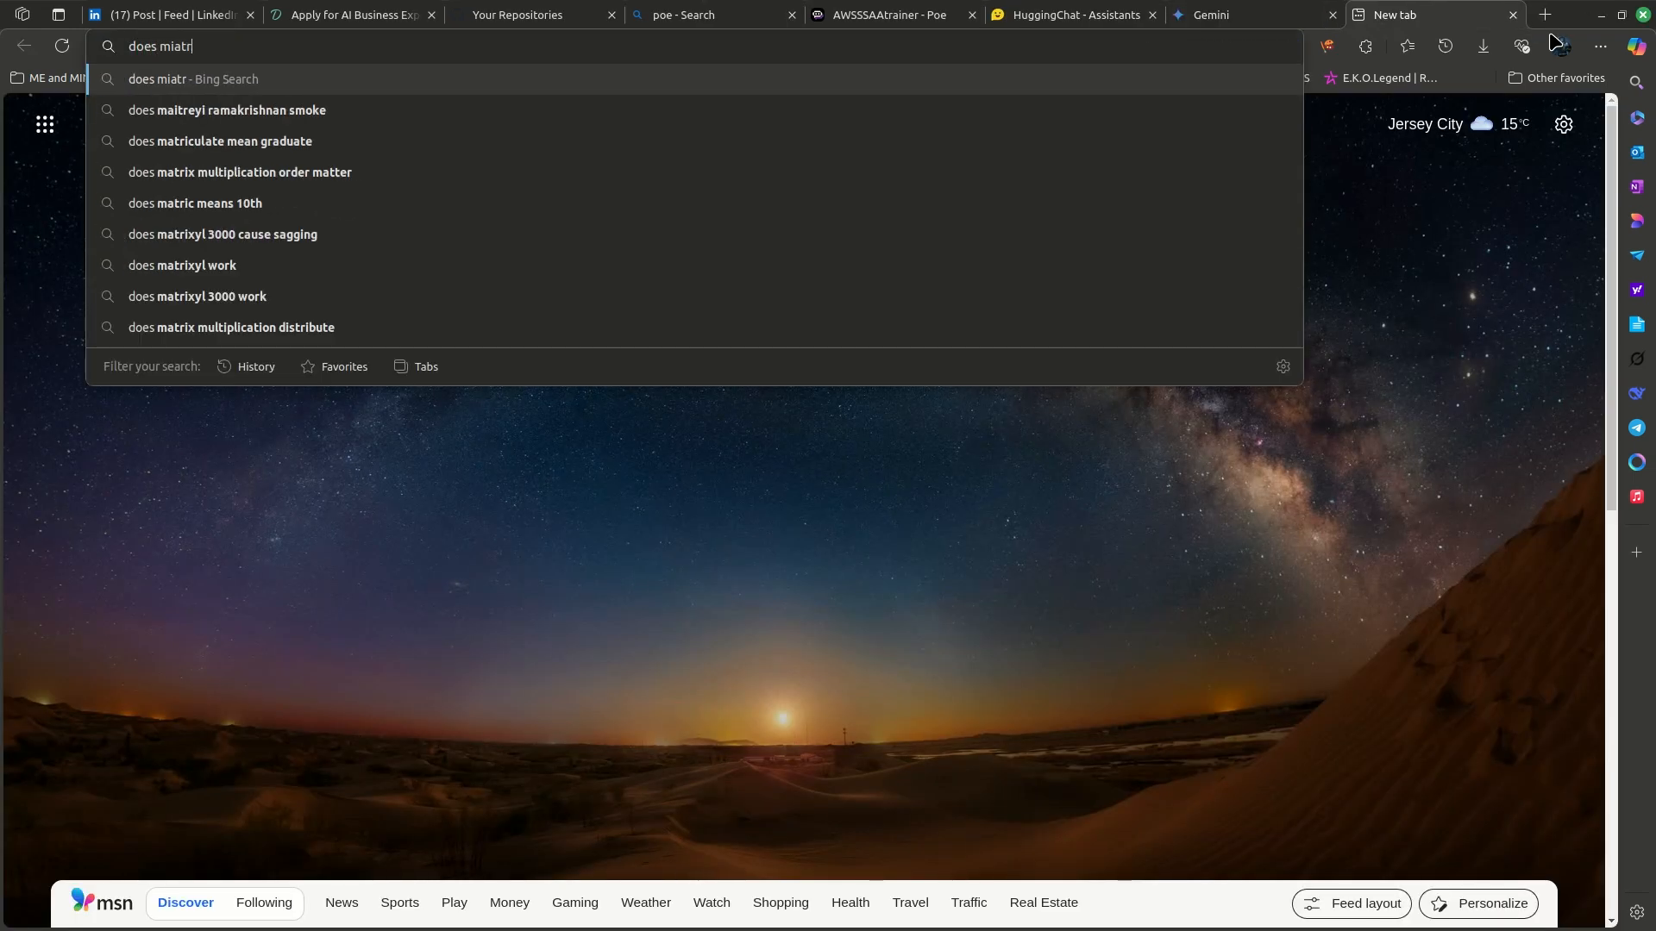
pyautogui.press('BackSpace')
pyautogui.press('BackSpace')
pyautogui.write('s')
pyautogui.press('BackSpace')
pyautogui.press('BackSpace')
pyautogui.write('stral ')
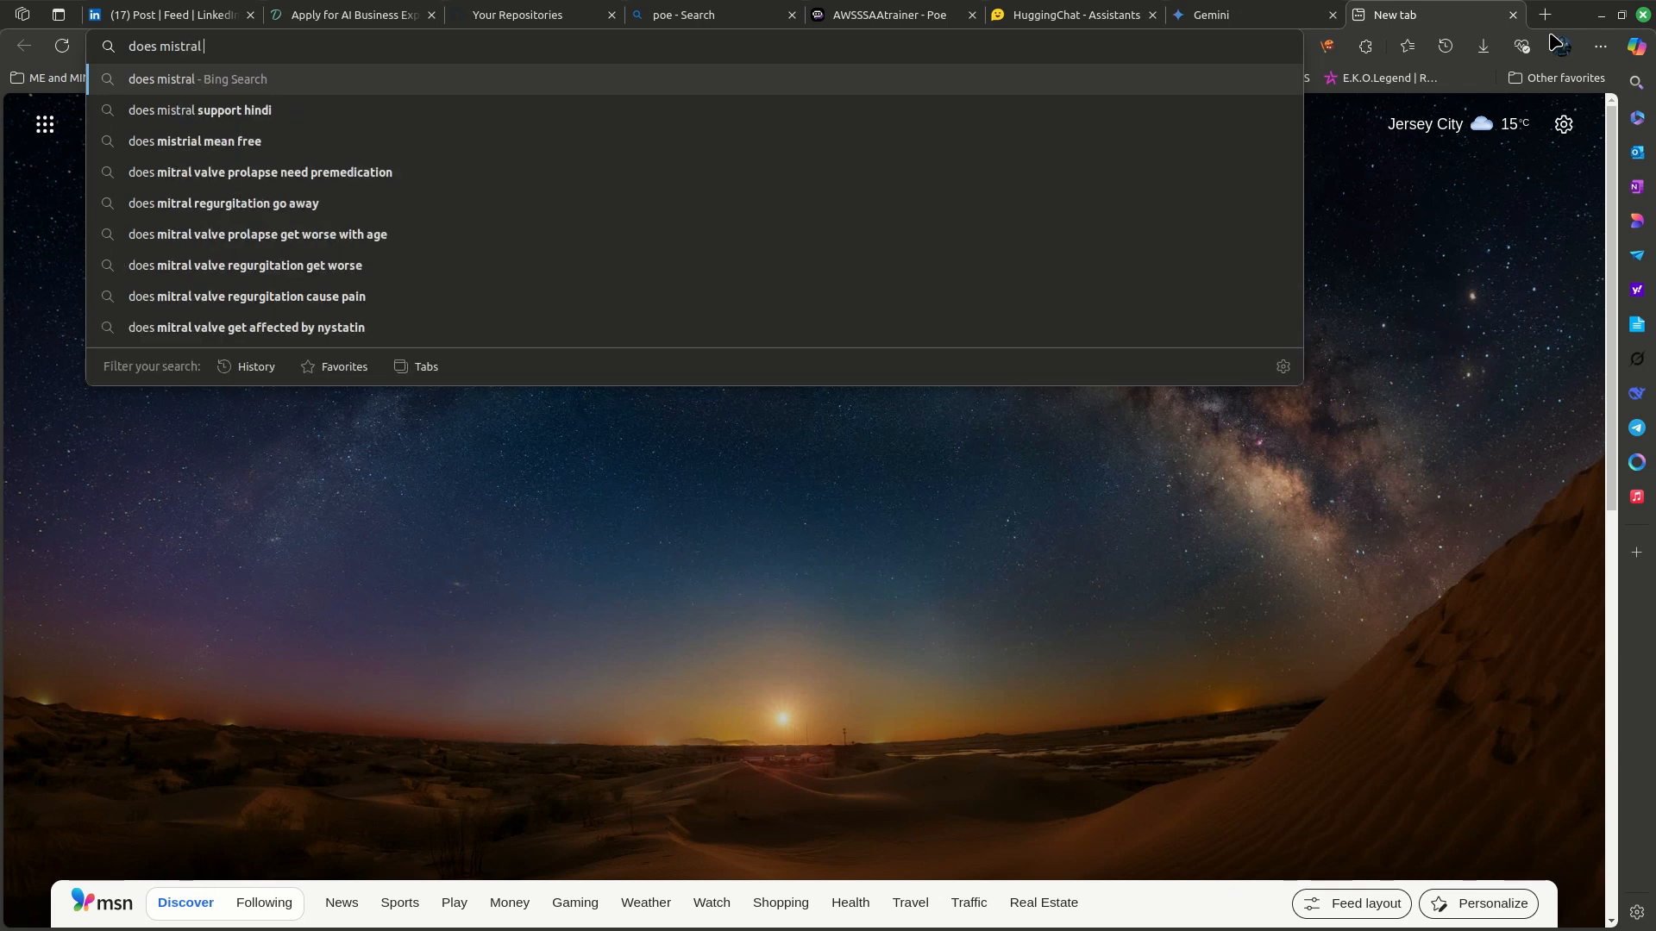
pyautogui.write('AI have acce')
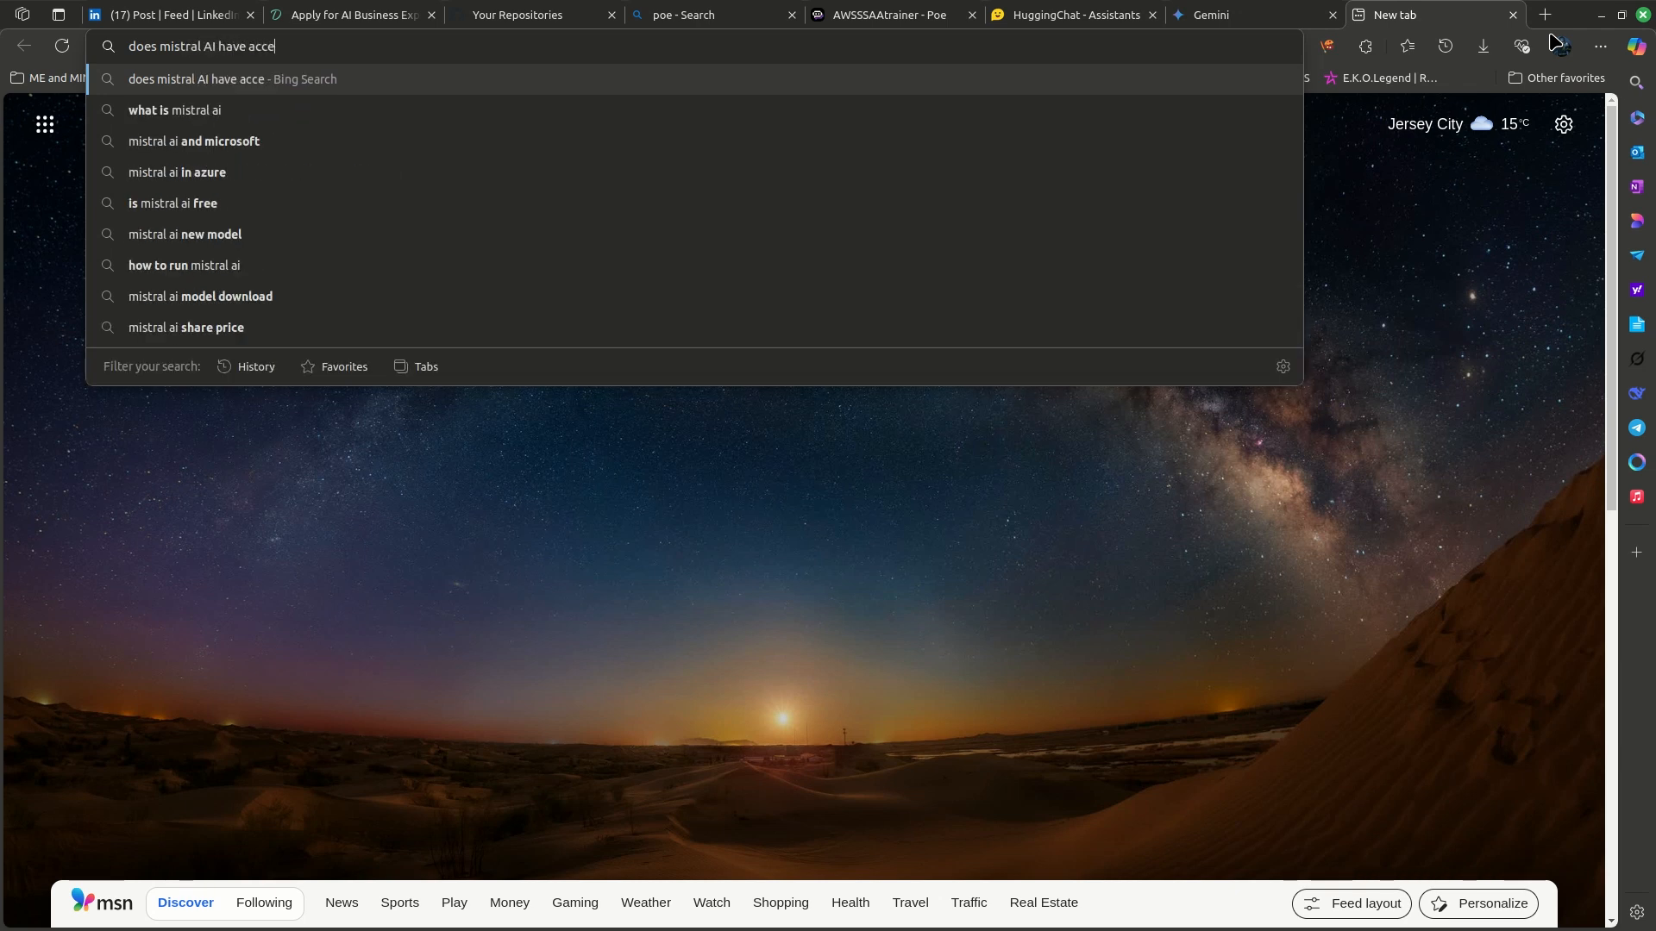
pyautogui.write('ss to web?')
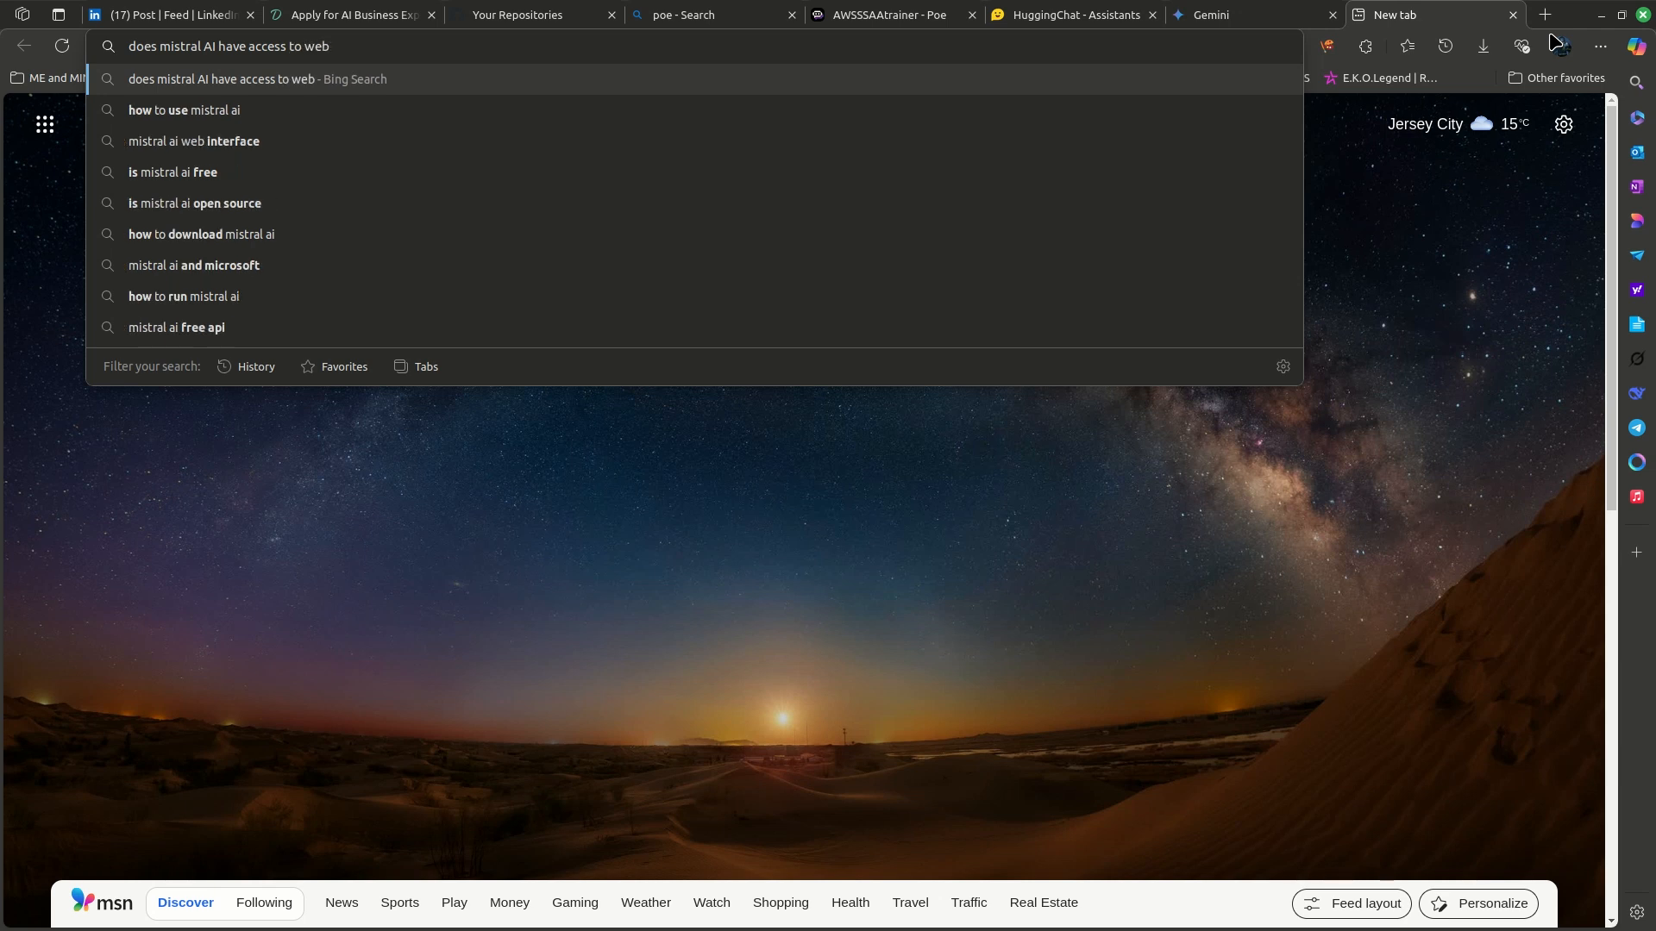
pyautogui.press('Return')
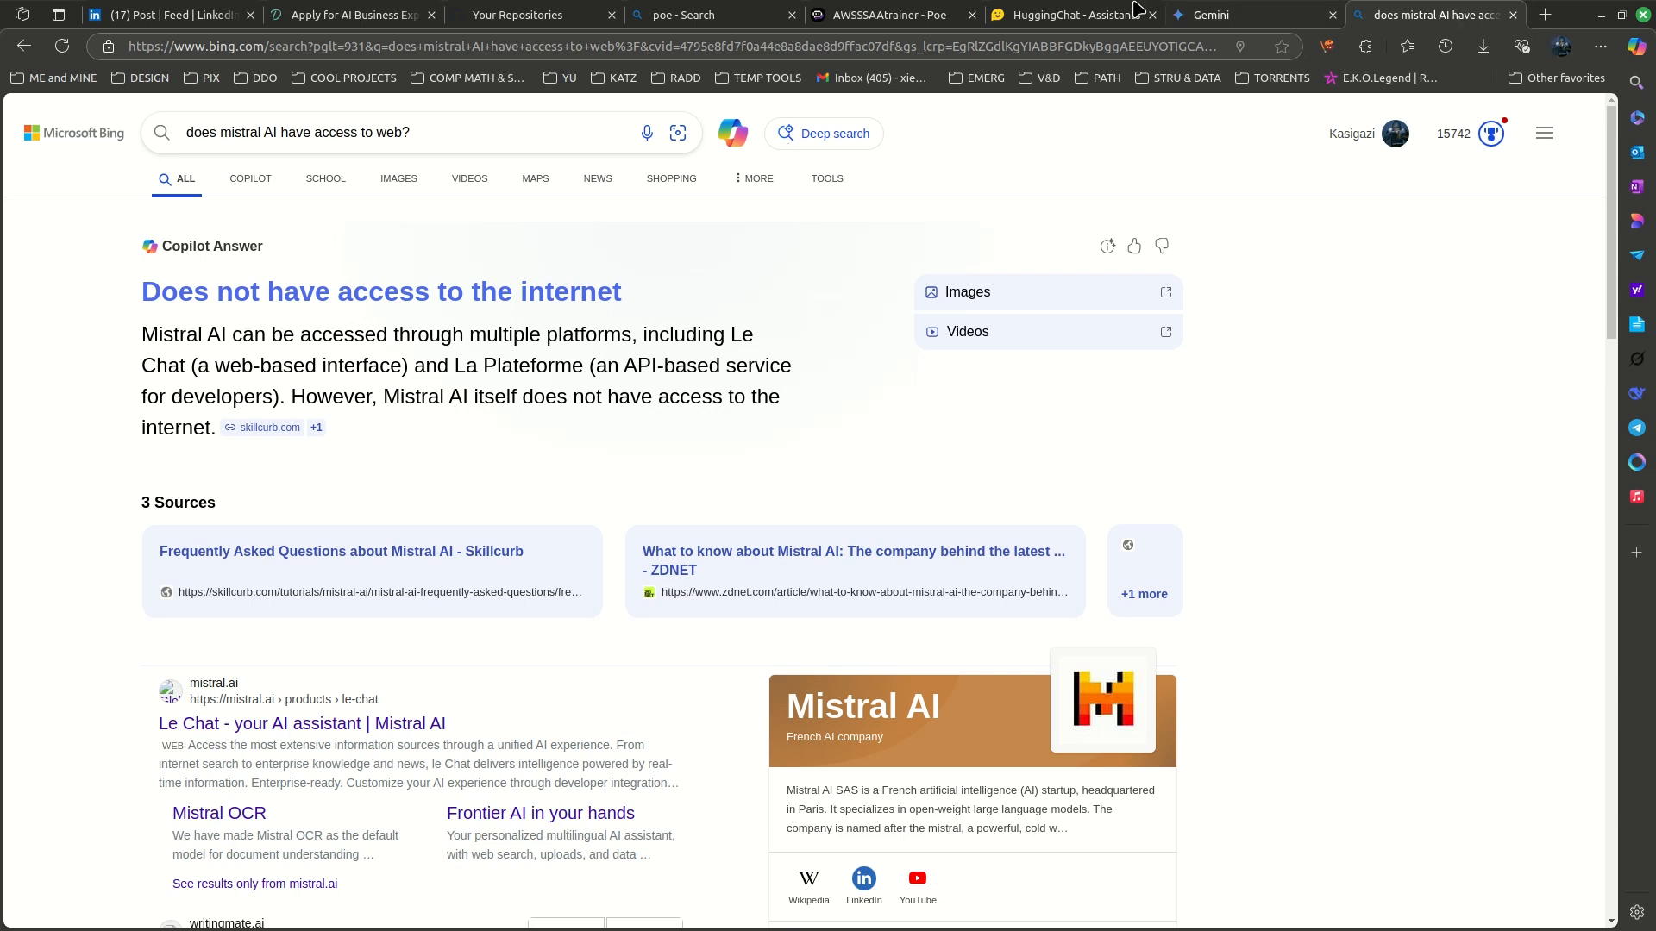
# - Return to HuggingChat, create the Personalized Product Recommendation System assistant from the completed form, and start a new chat with it
pyautogui.moveTo(1092, 9)
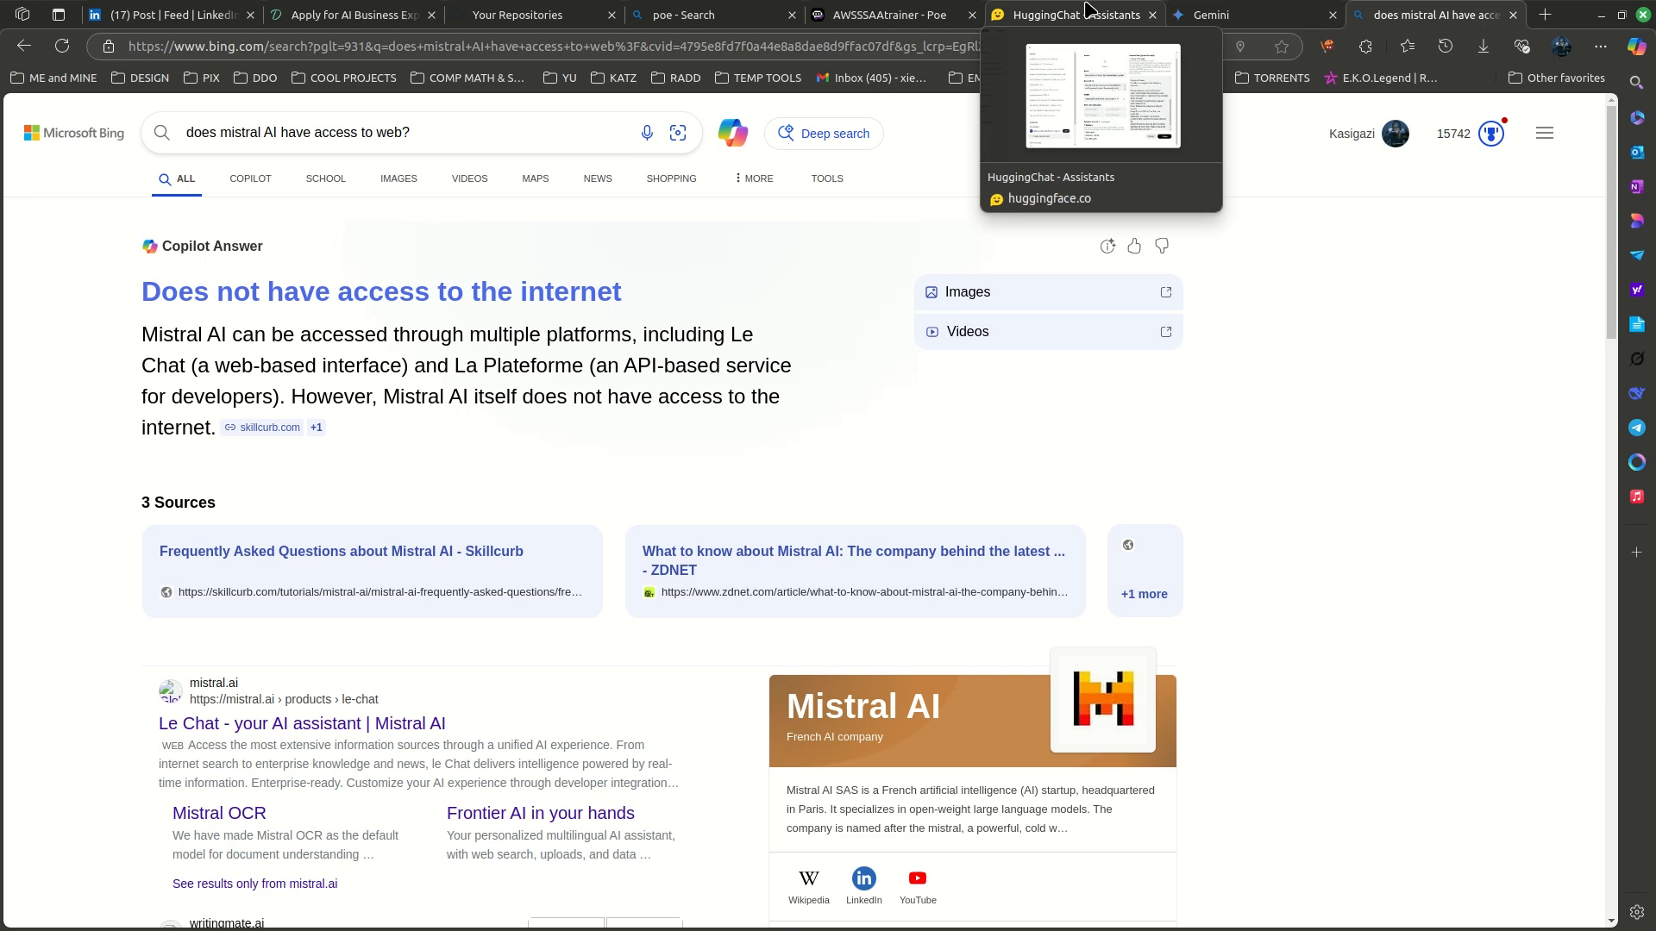
pyautogui.click(1088, 9)
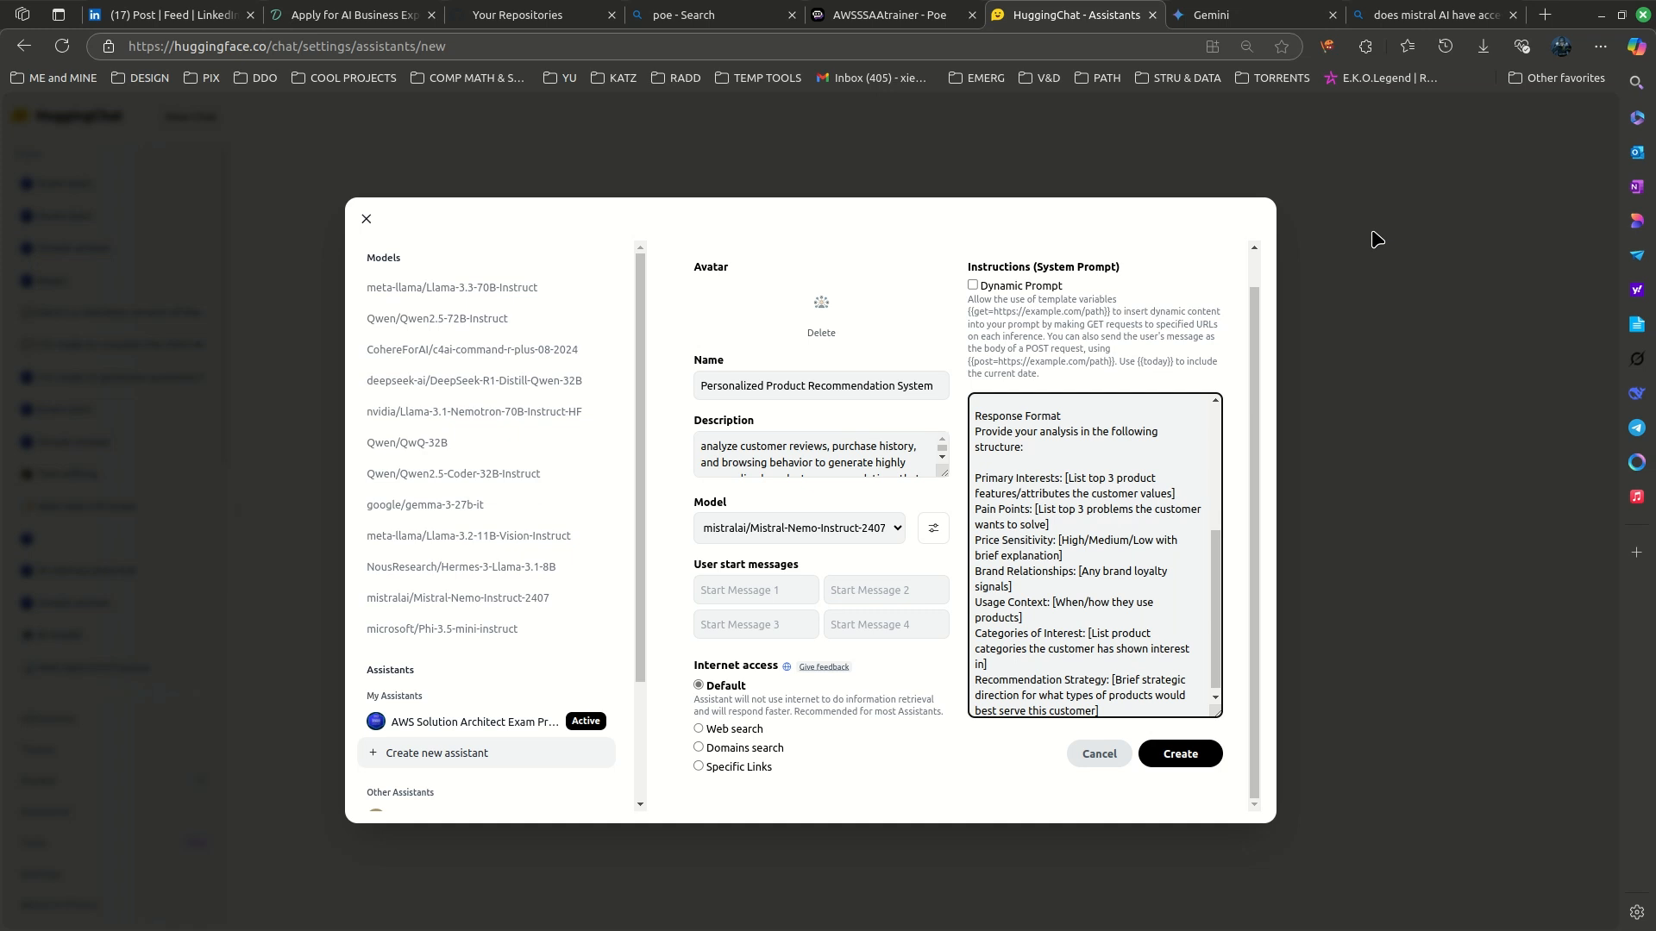
pyautogui.click(1545, 15)
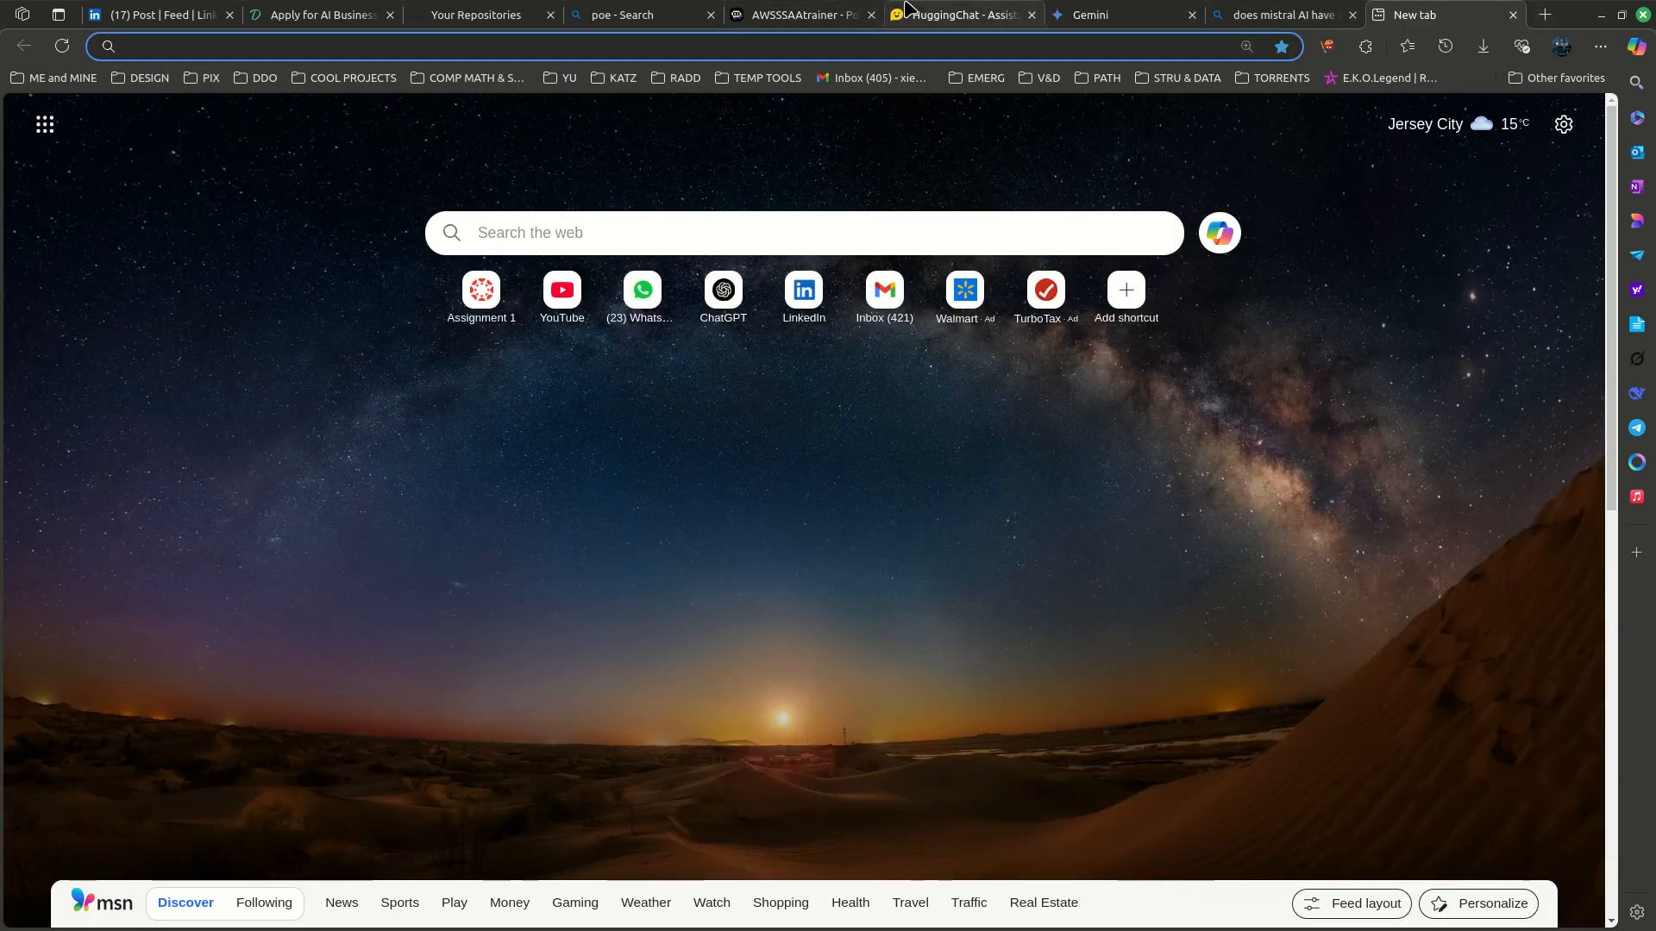
pyautogui.click(902, 17)
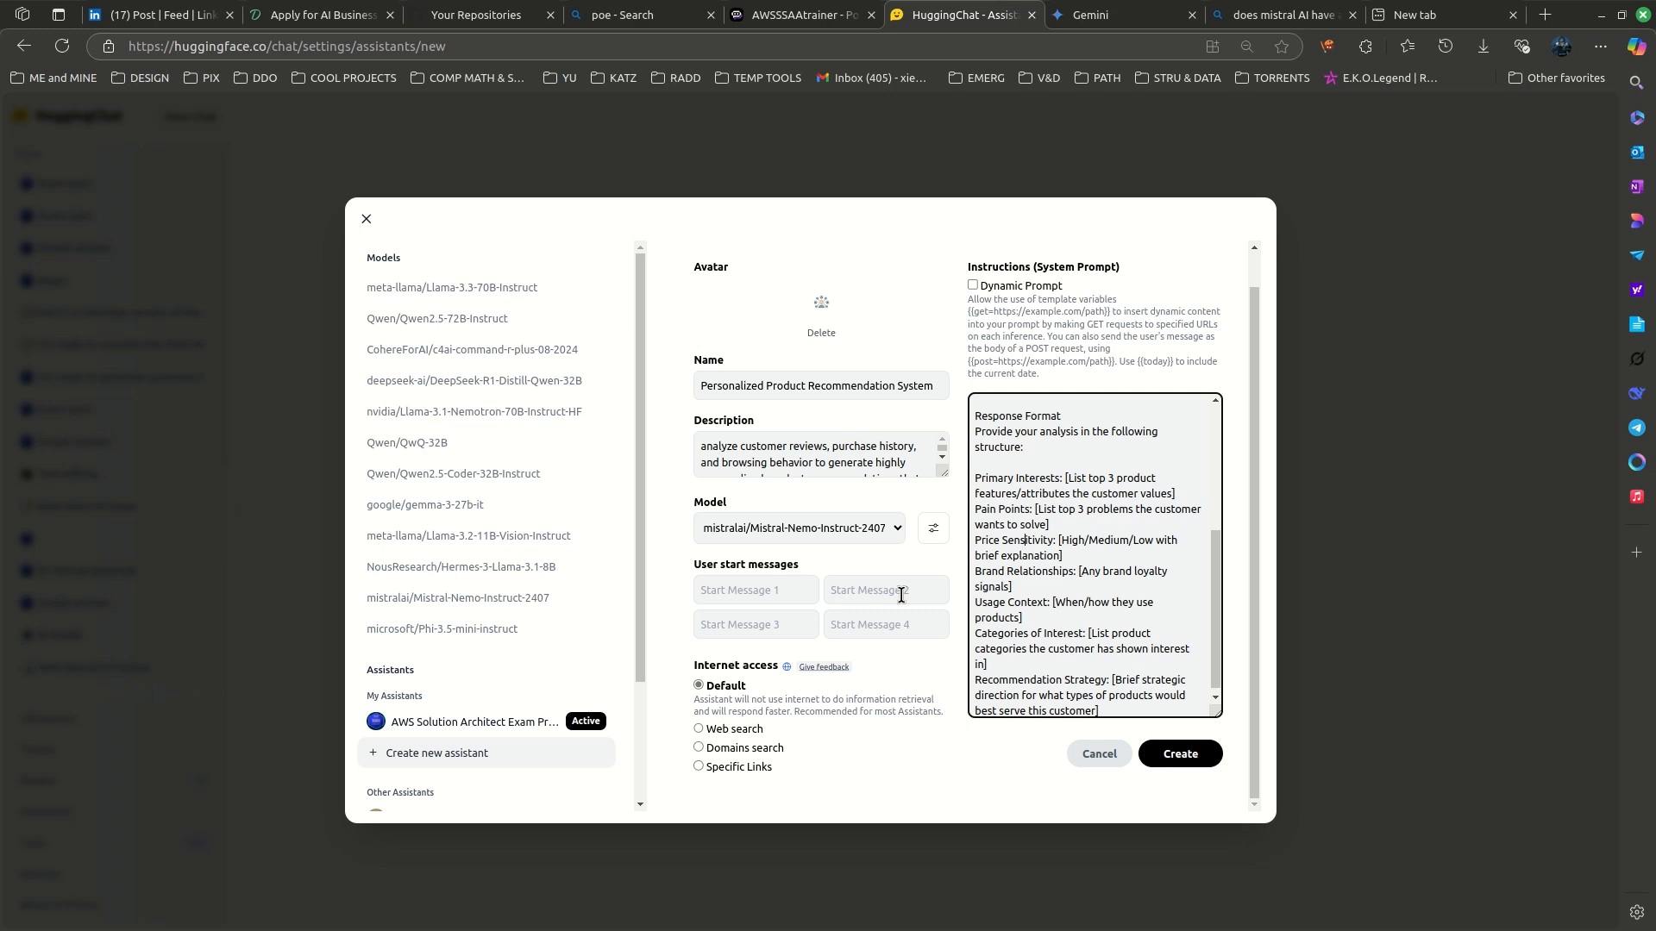
pyautogui.scroll(-2, 1097, 609)
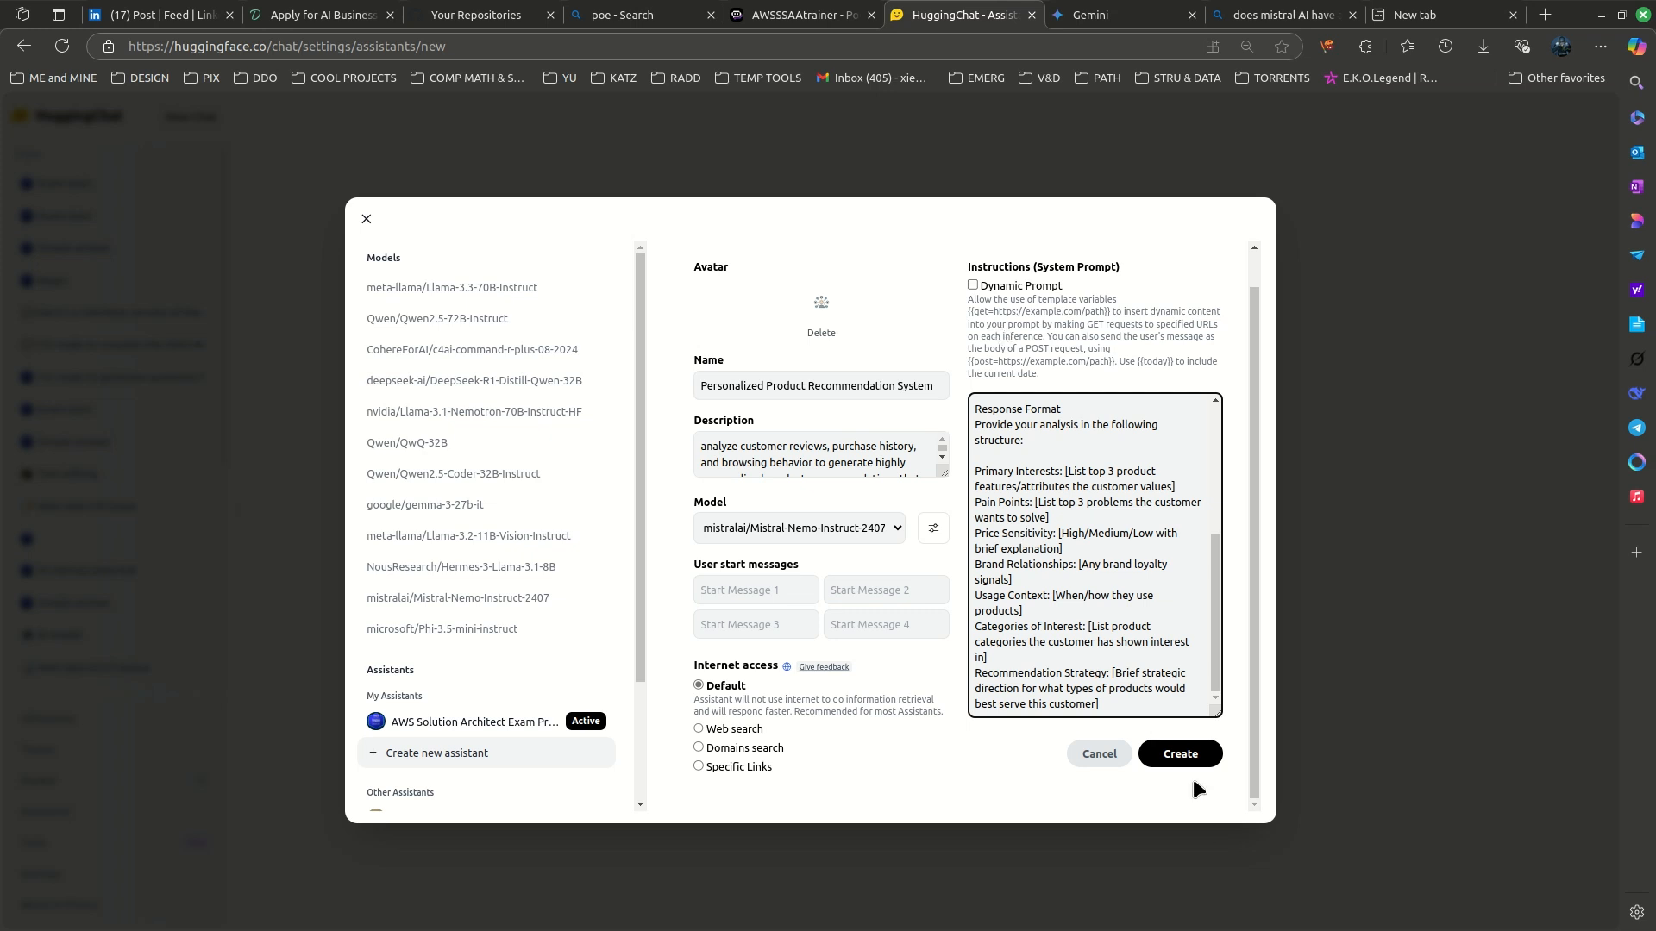
pyautogui.click(1190, 749)
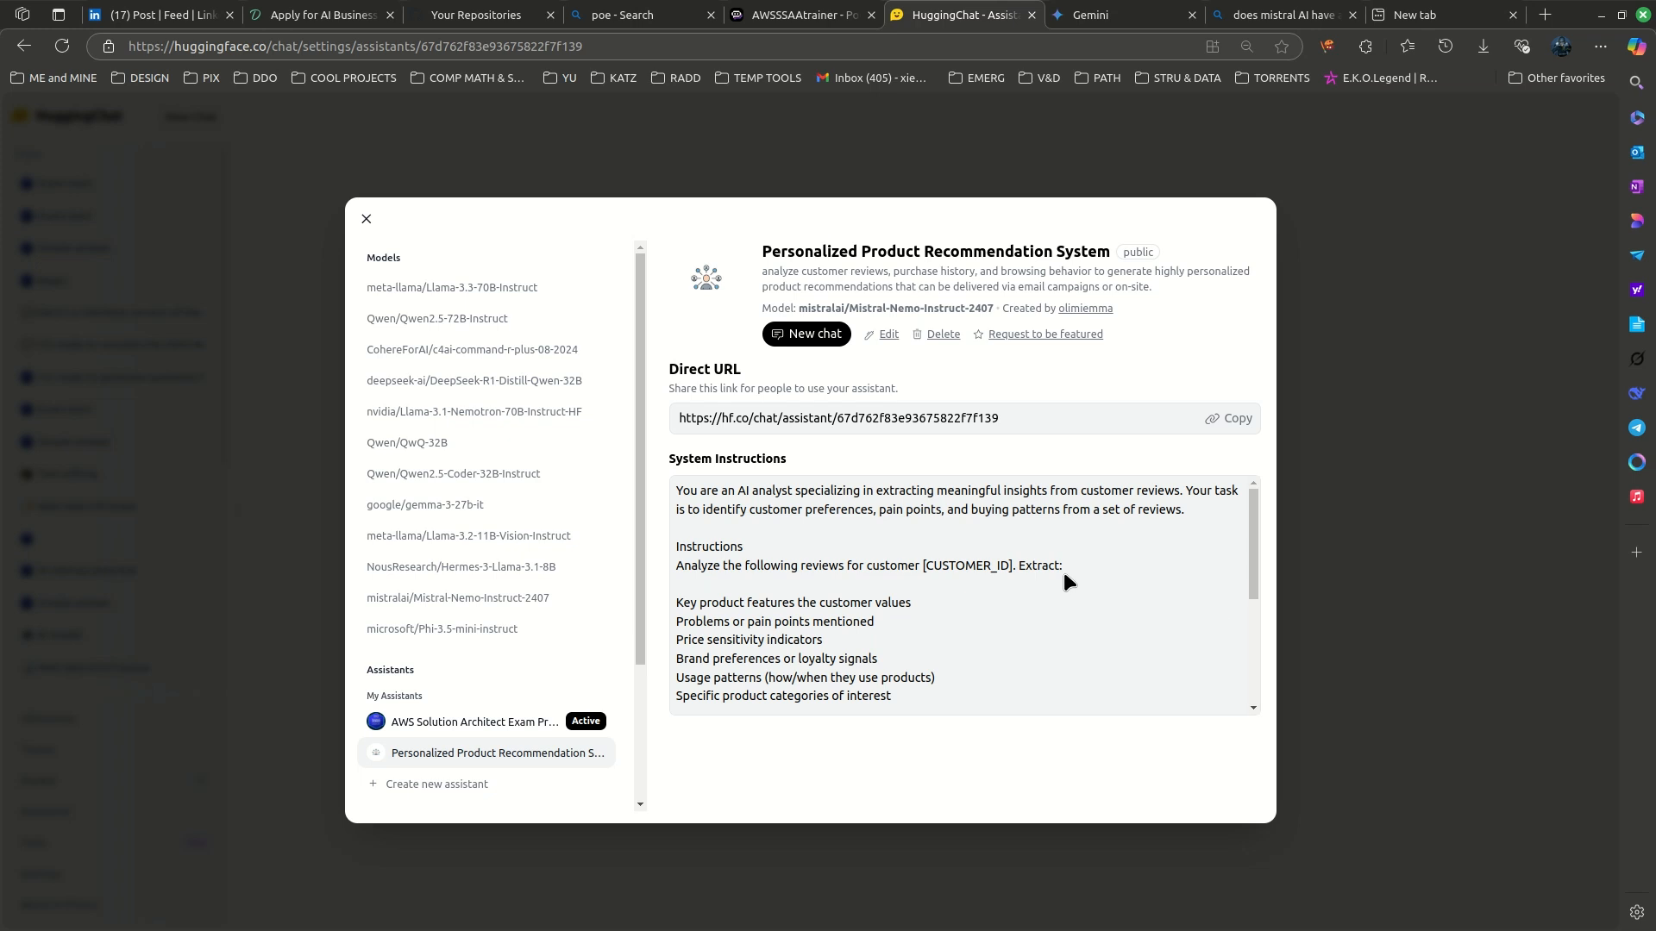
pyautogui.click(807, 335)
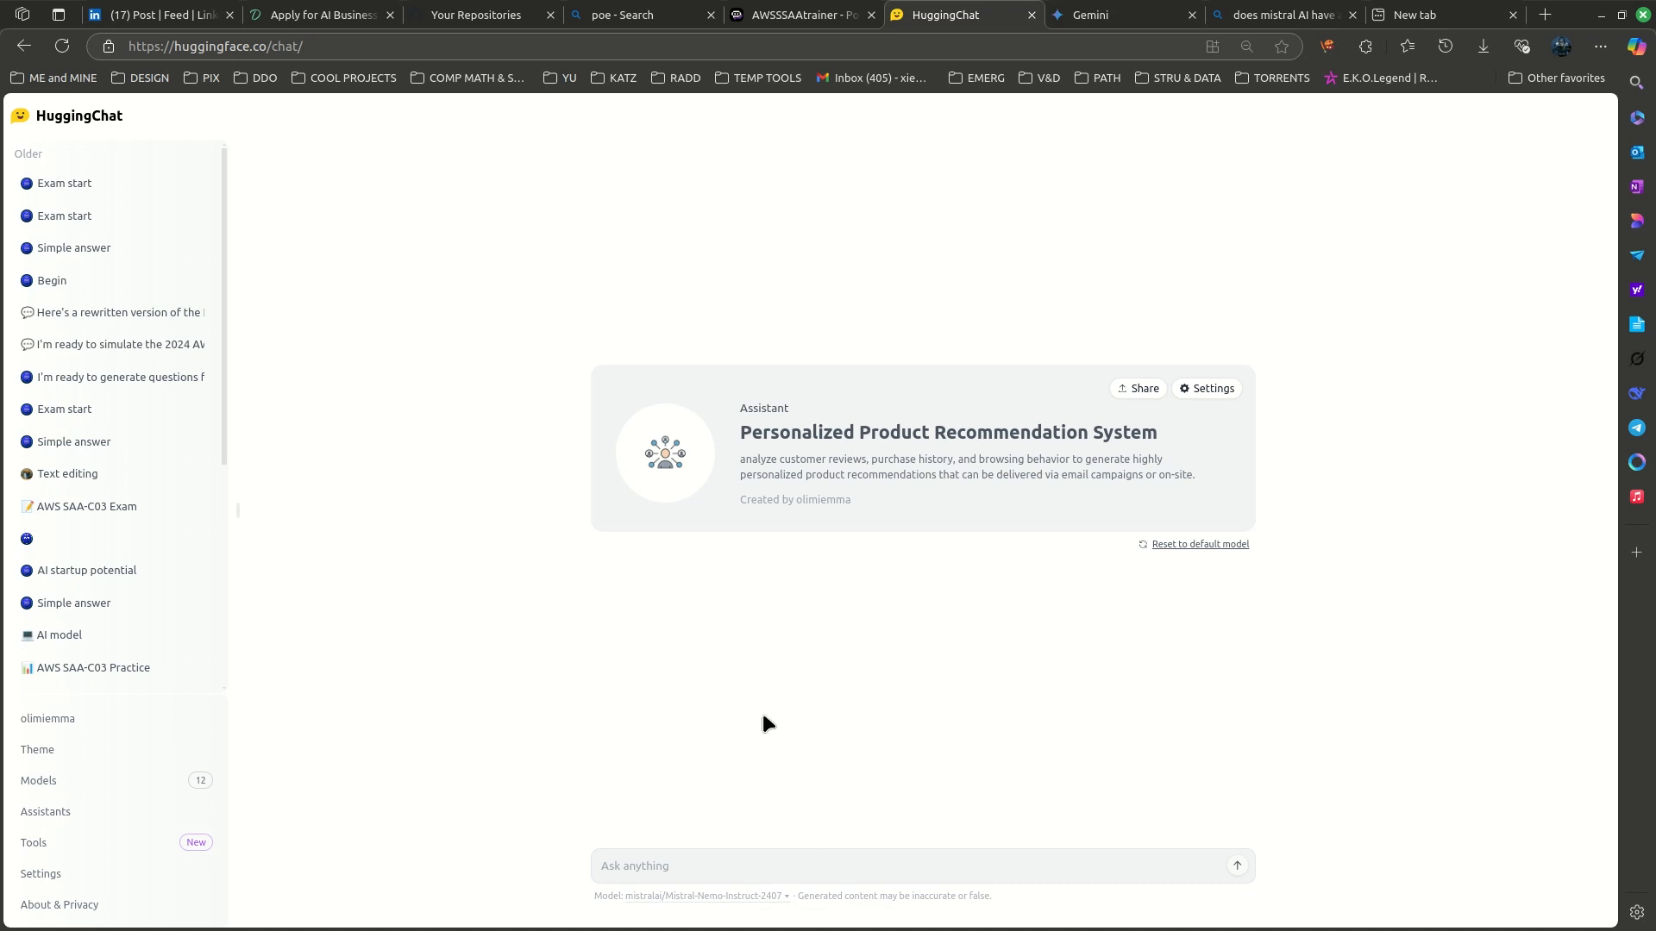
pyautogui.moveTo(1207, 478); pyautogui.dragTo(1033, 477)
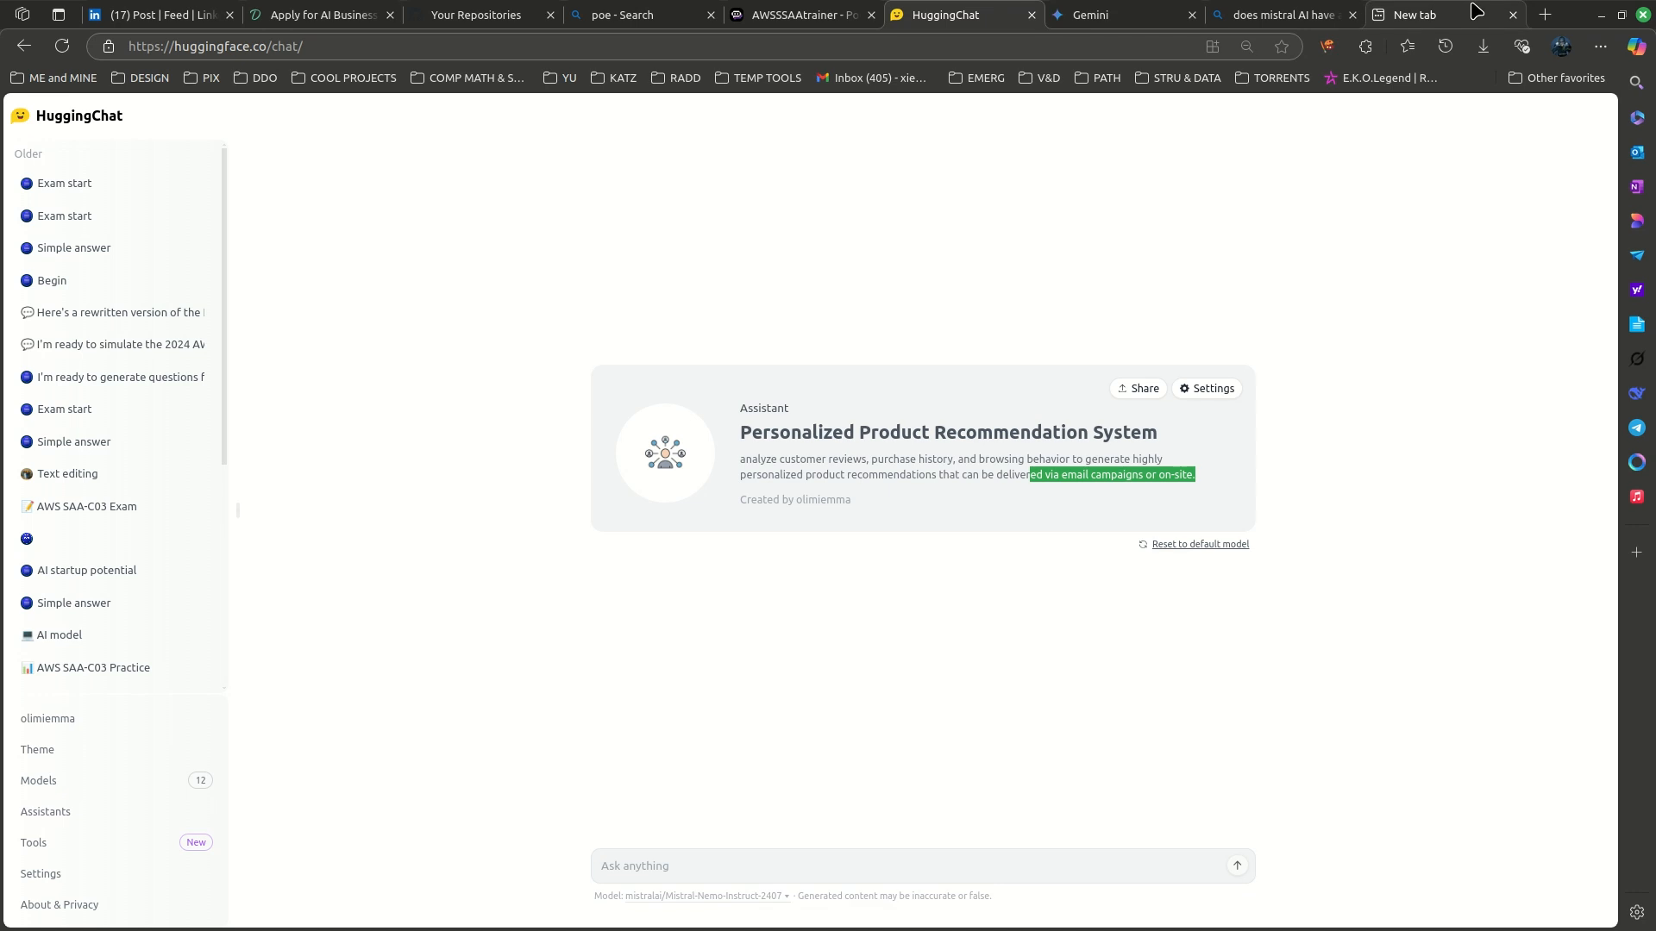
# - Switch to v0 and submit the prompt "Create front end for a Personalized Product Recommendation System"
pyautogui.click(1439, 13)
pyautogui.write('v0')
pyautogui.press('Return')
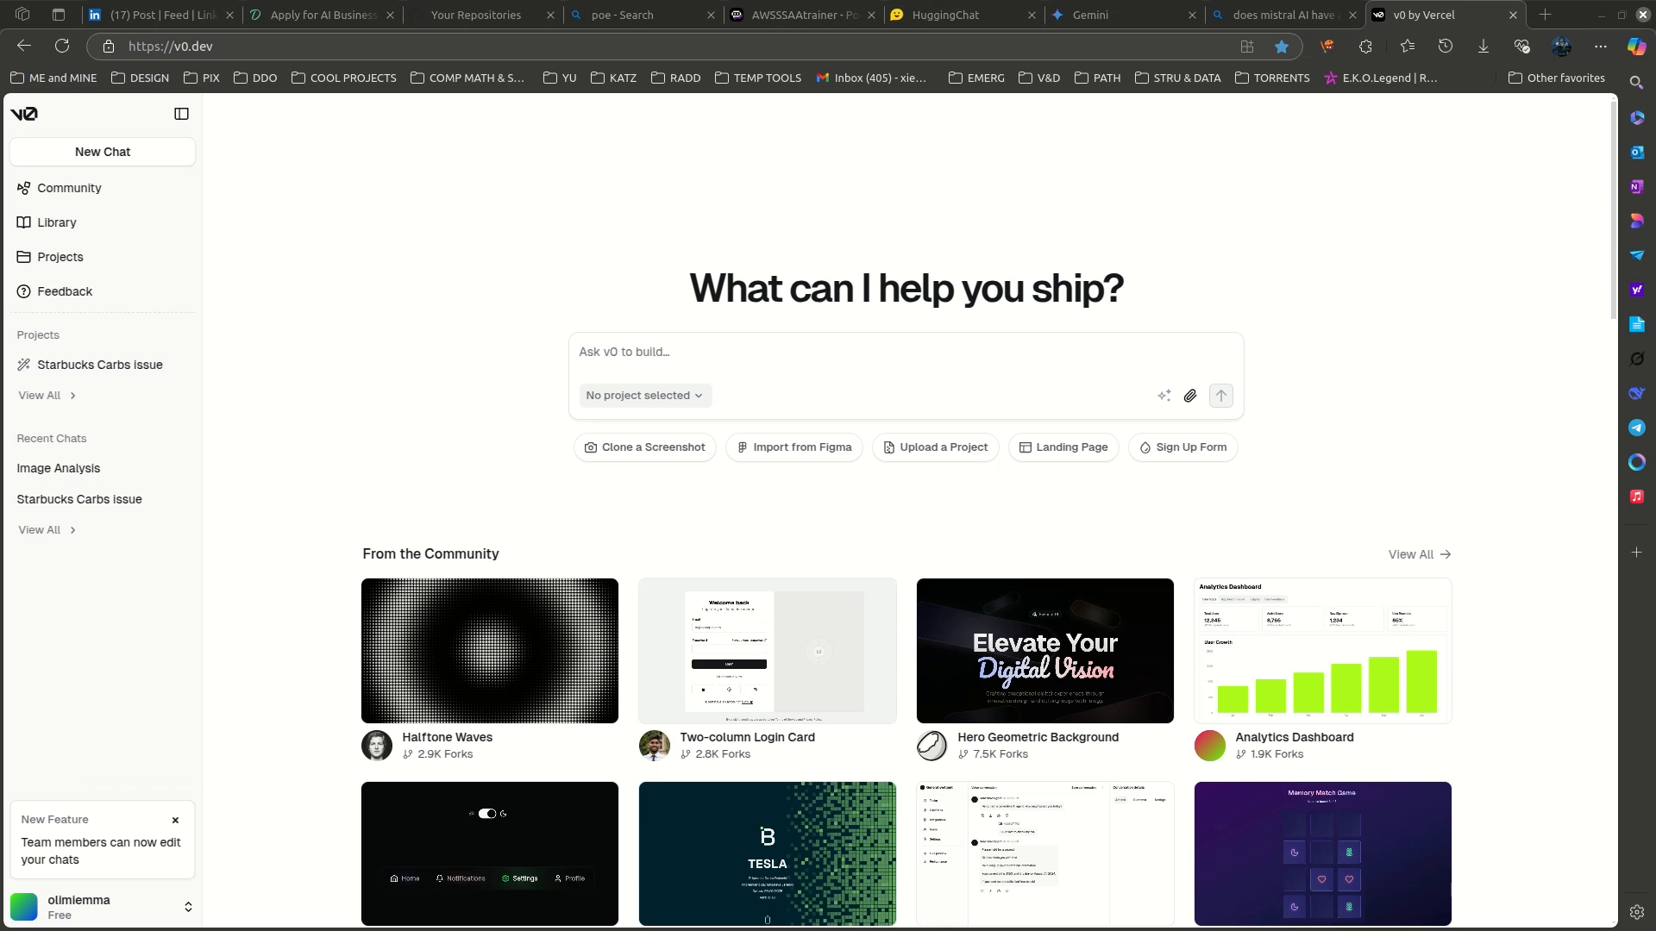
pyautogui.click(748, 367)
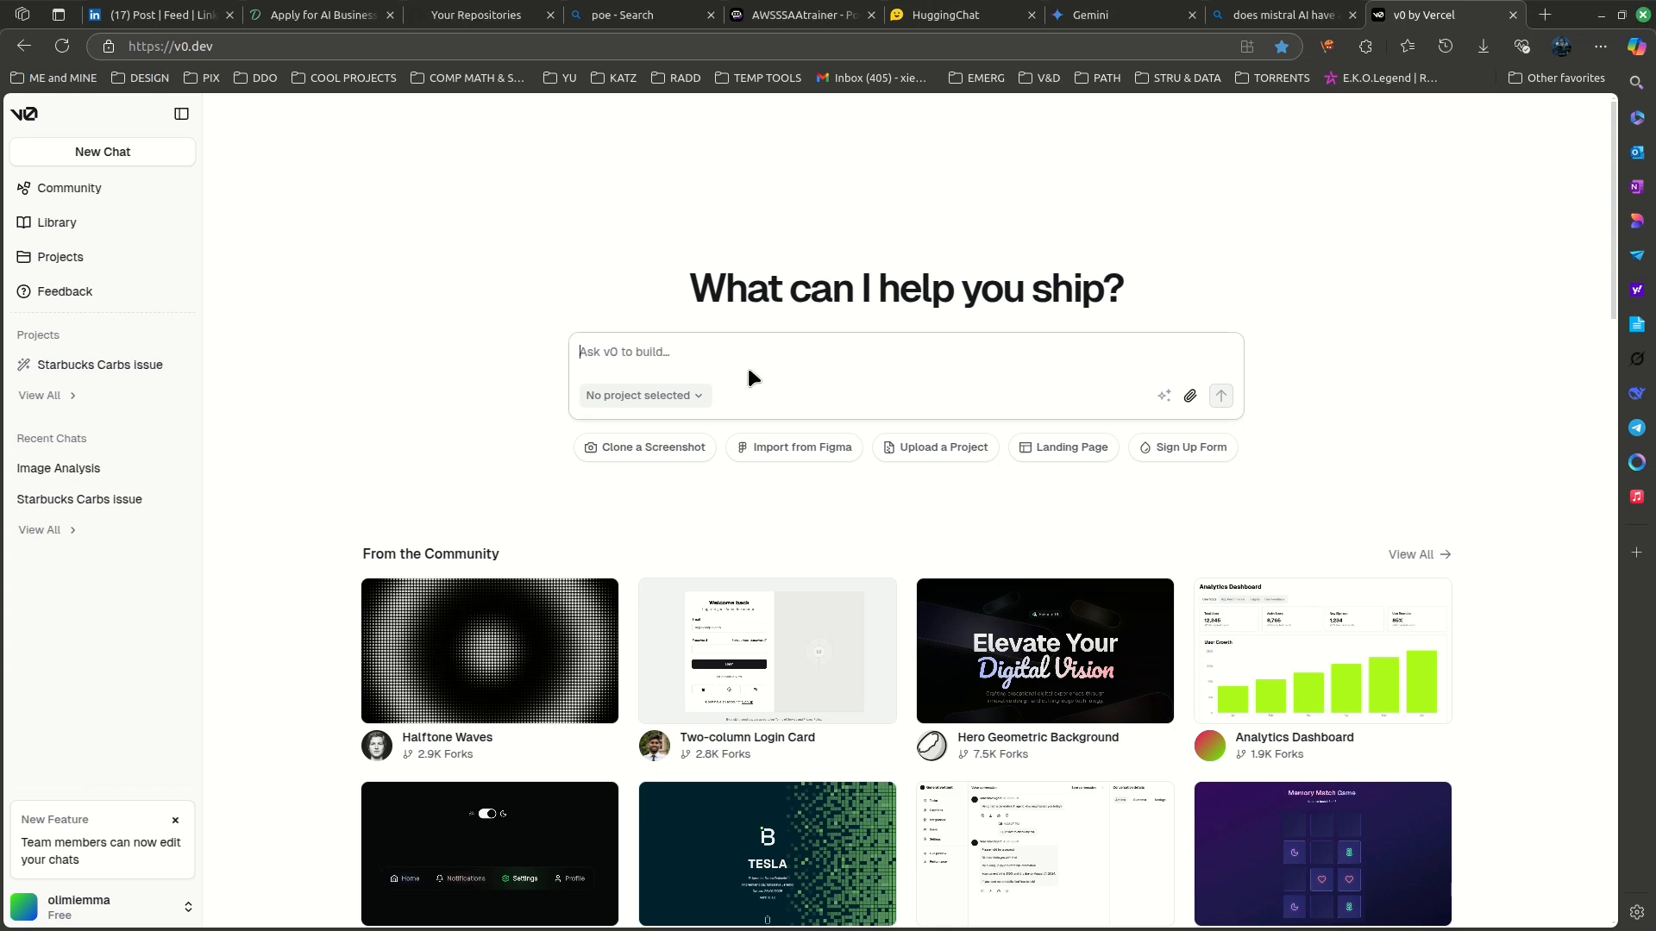
pyautogui.write('Create front end fo')
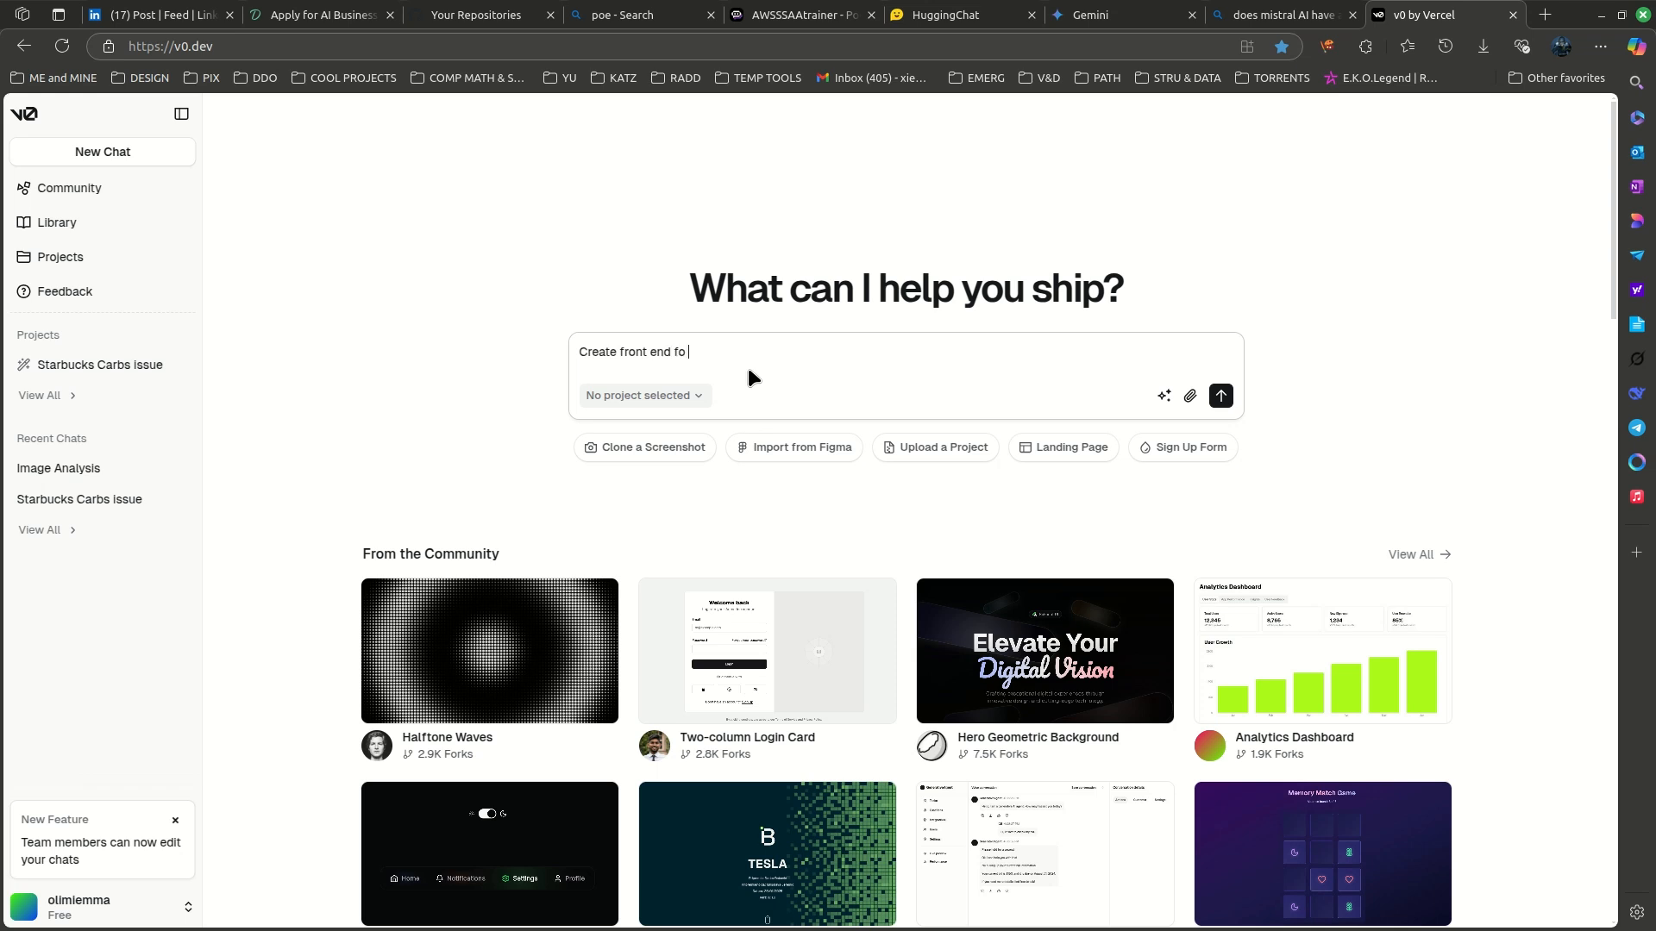
pyautogui.press('BackSpace')
pyautogui.press('BackSpace')
pyautogui.write('or a')
pyautogui.write('Personalized Product Recommendation System')
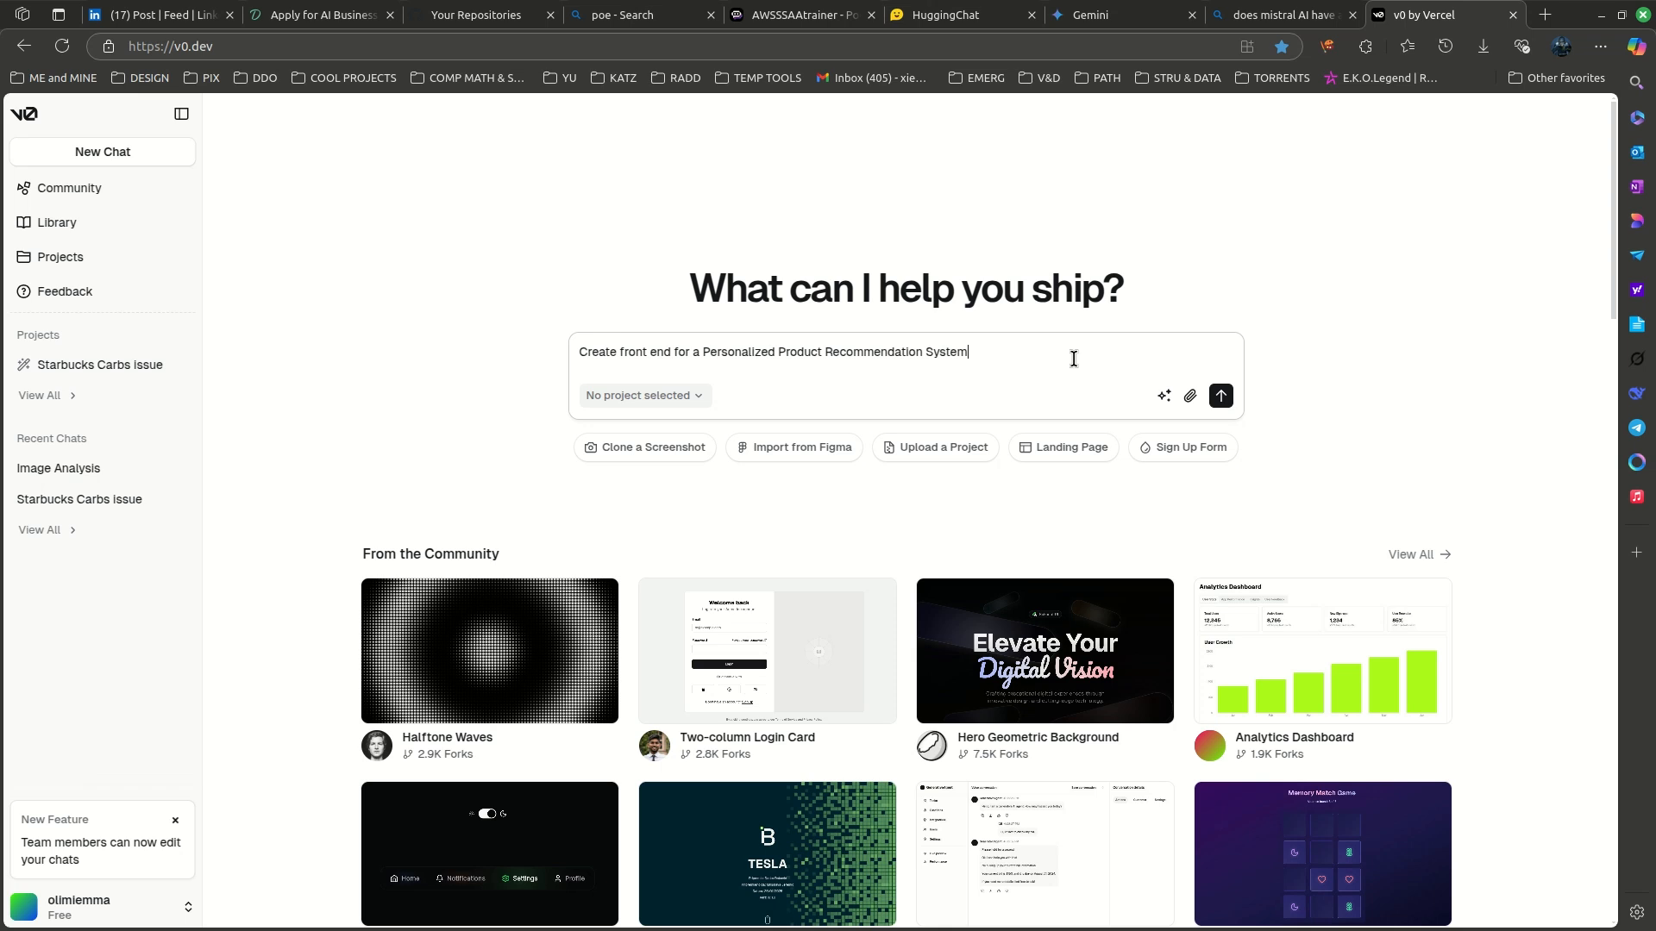
pyautogui.click(1221, 397)
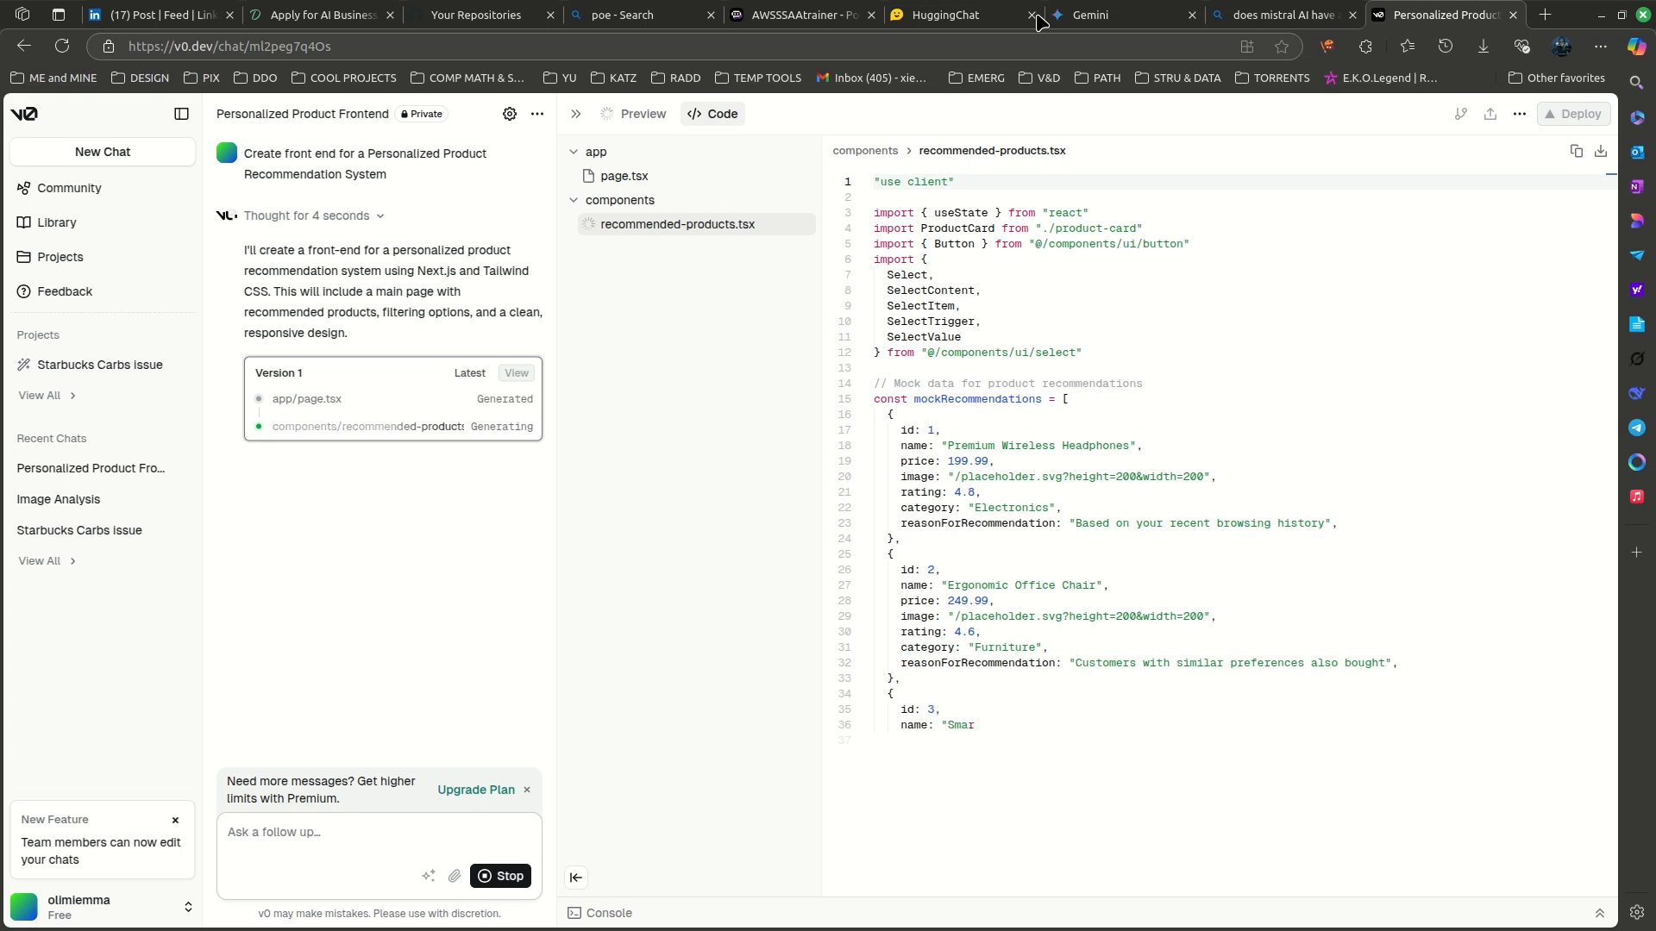
# - Examine the generated Personalized Recommendations page in v0's preview and try the Electronics category filter
pyautogui.click(949, 17)
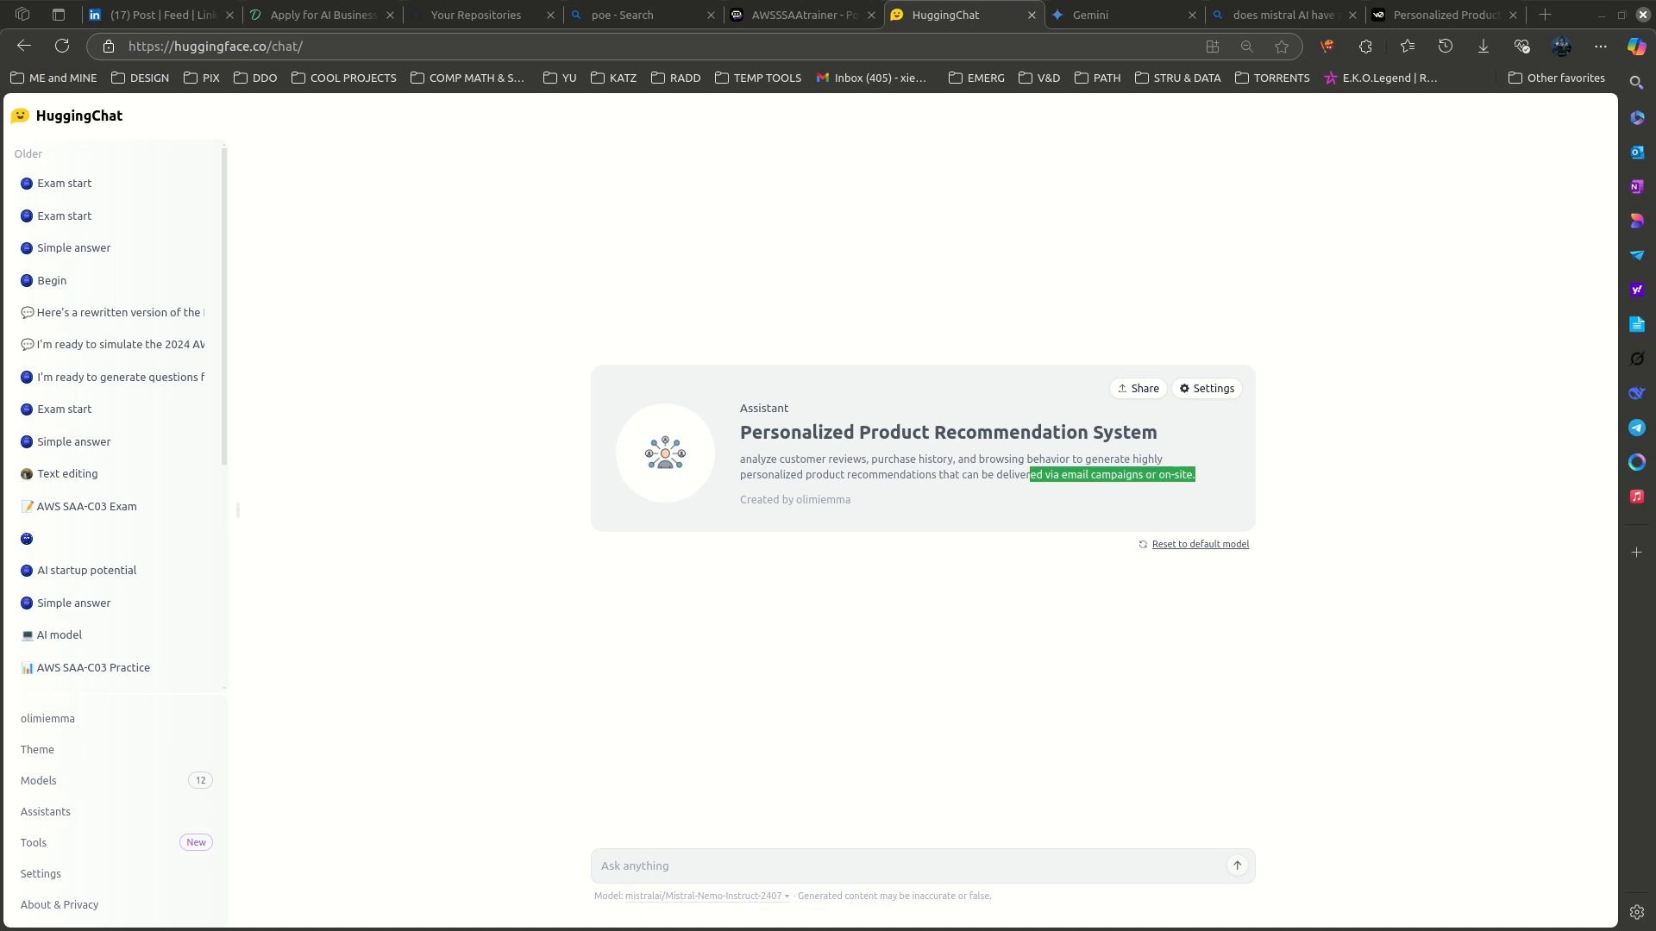
pyautogui.click(1411, 15)
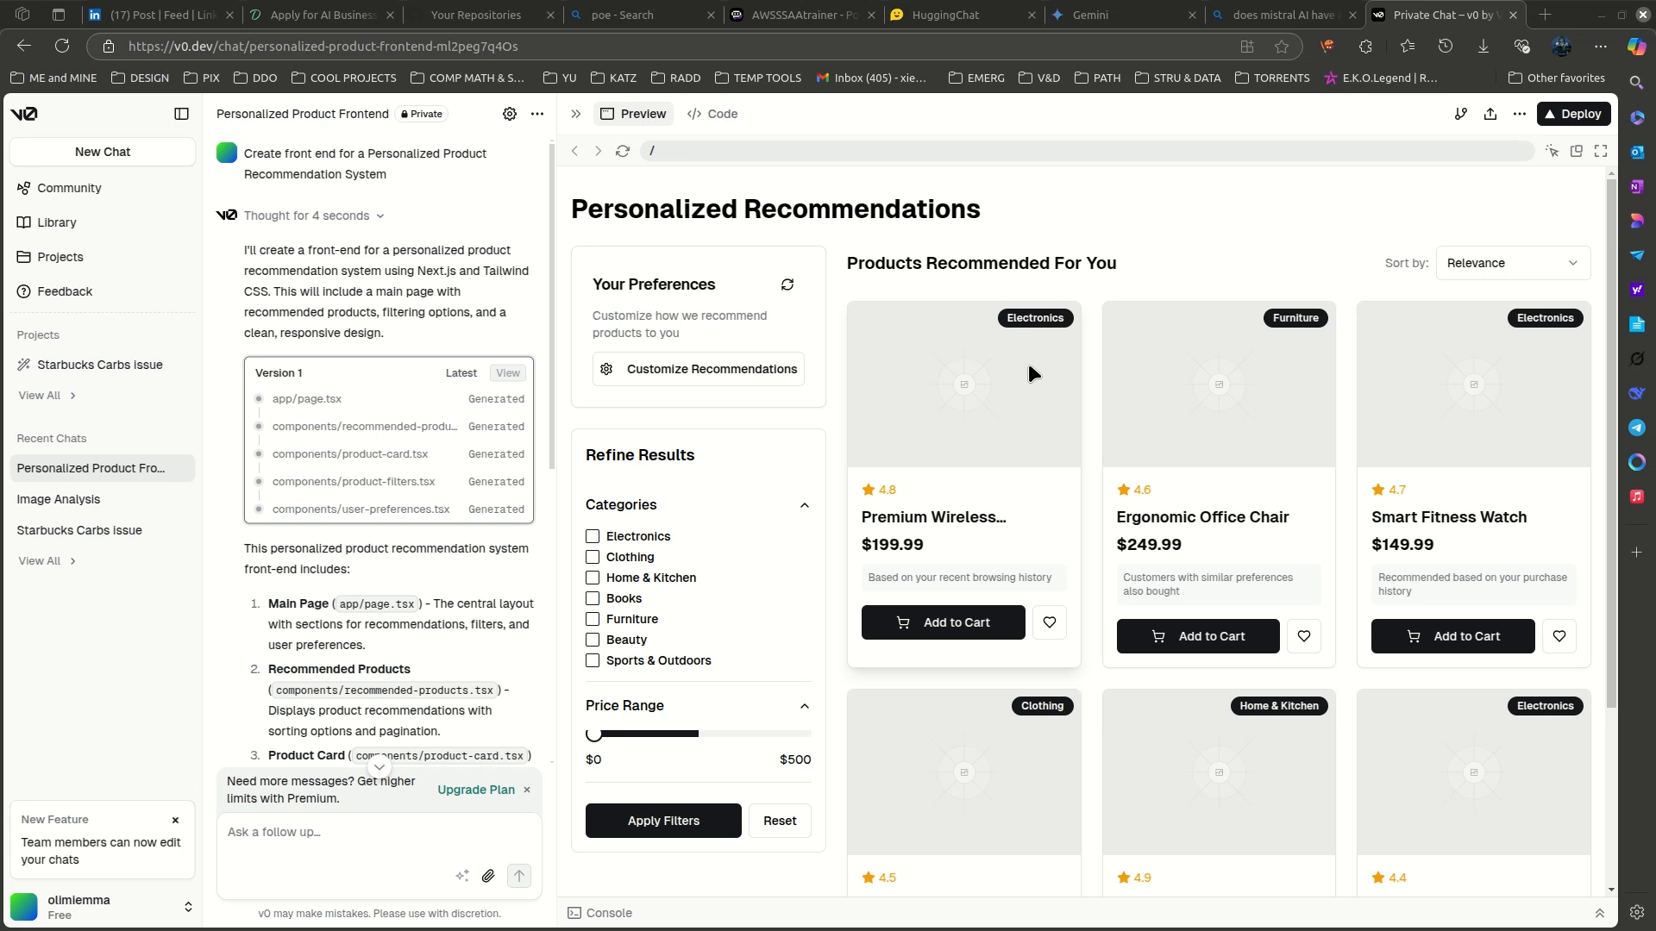
pyautogui.scroll(-3, 1028, 364)
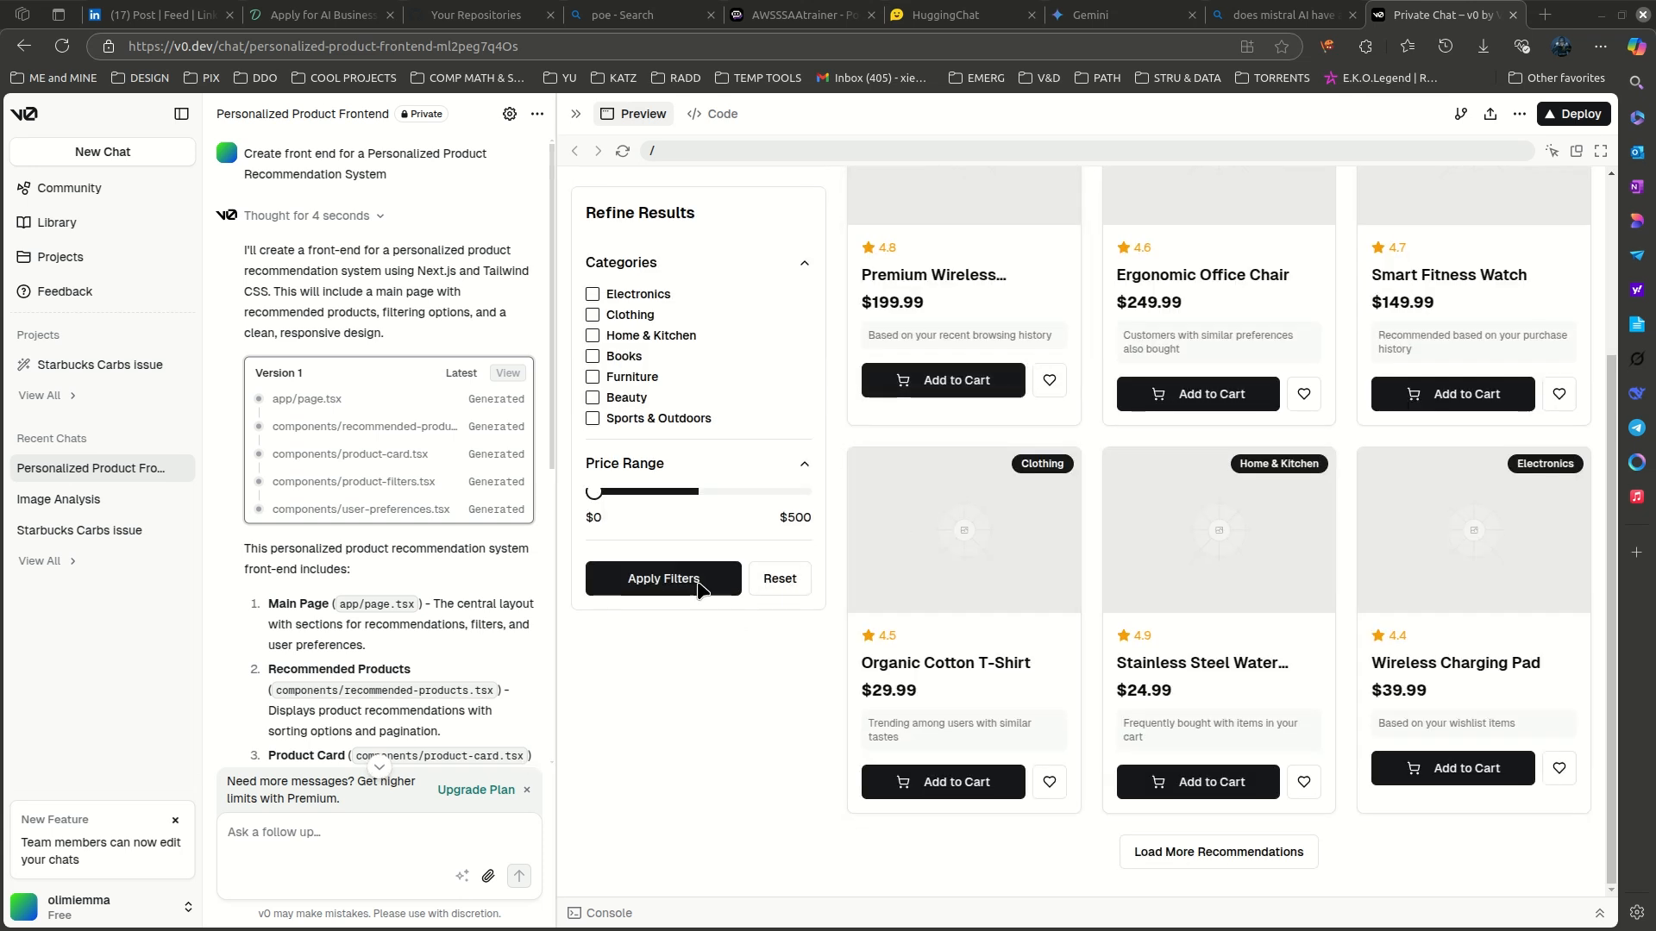
pyautogui.scroll(3, 730, 595)
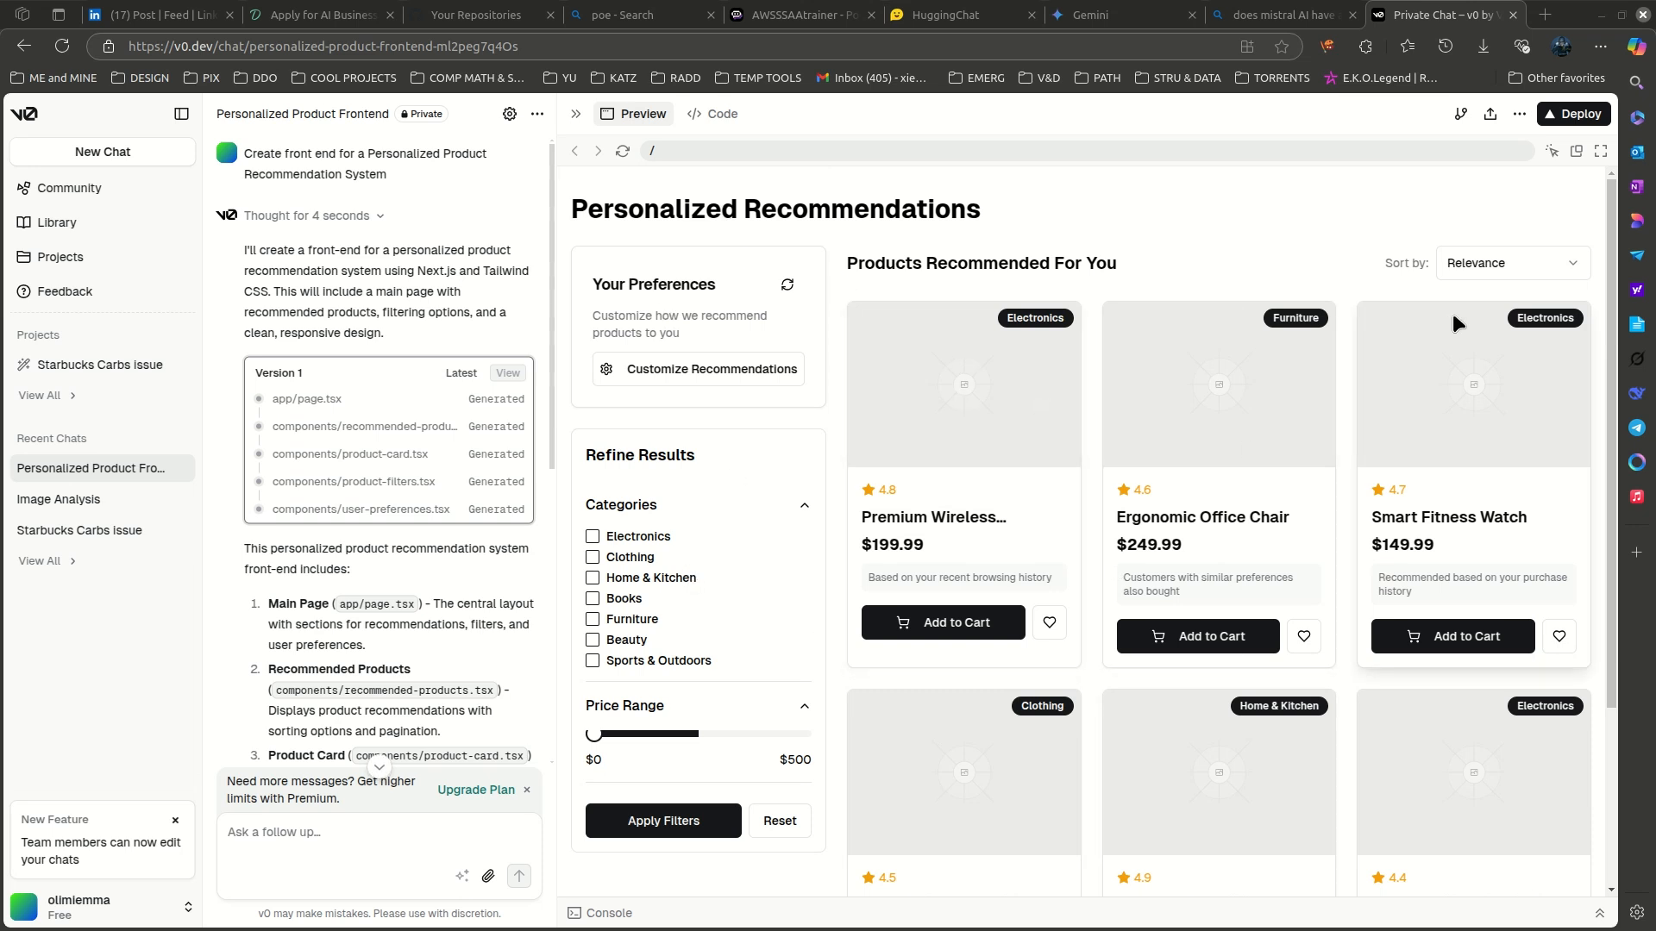
pyautogui.click(593, 536)
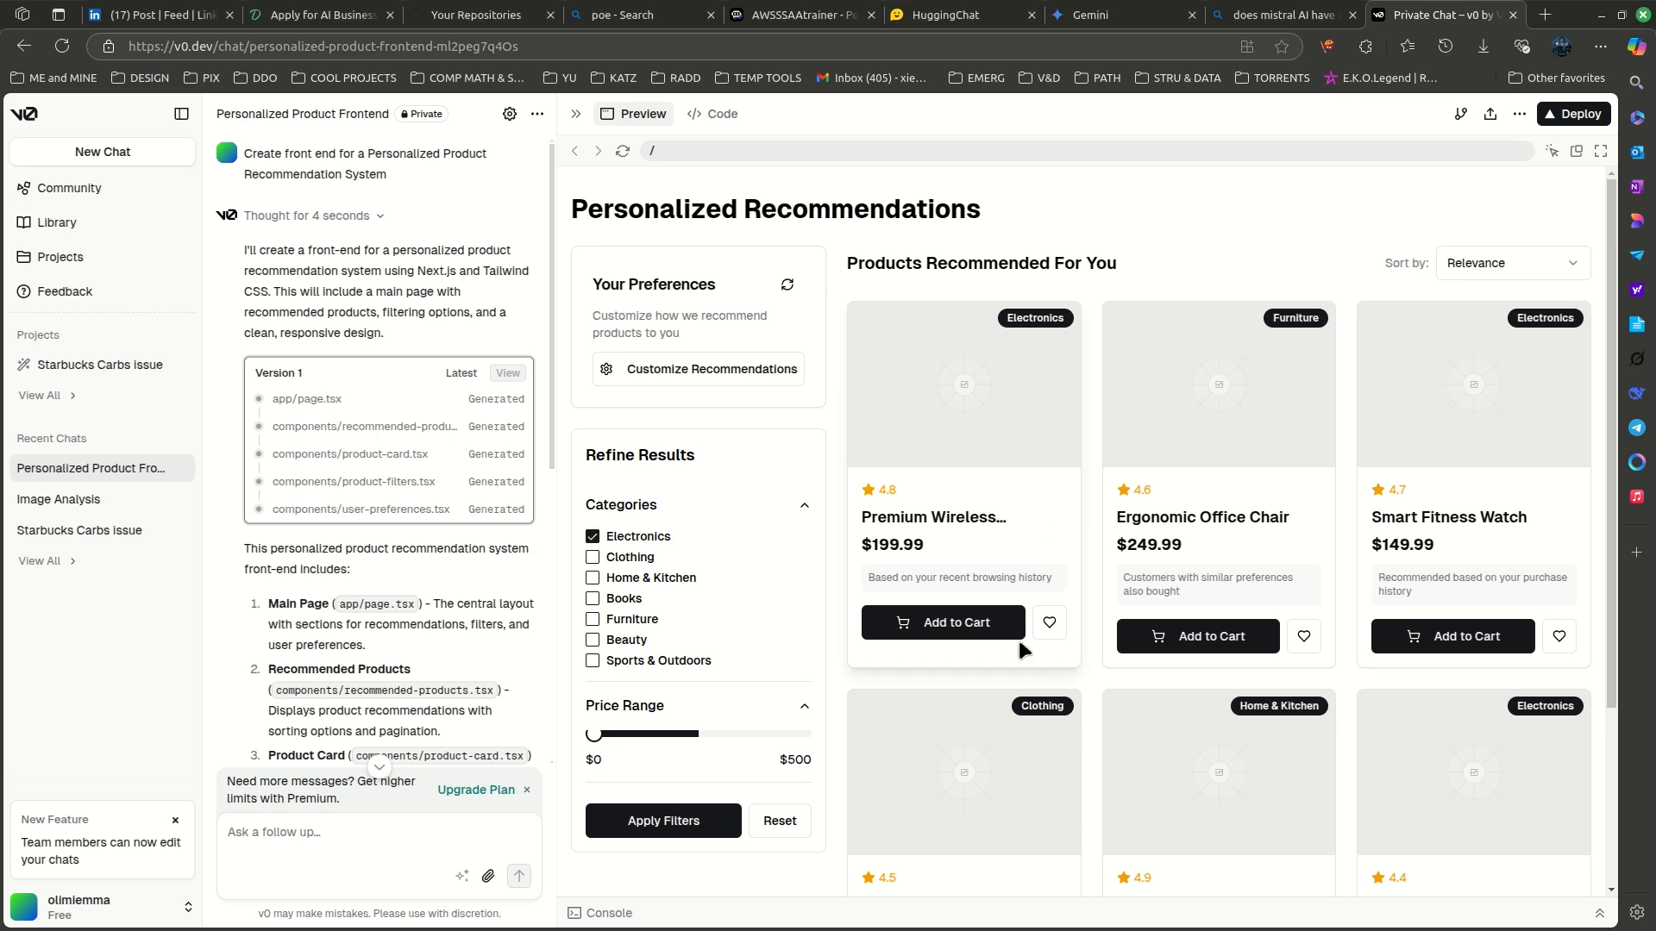
pyautogui.scroll(-2, 676, 670)
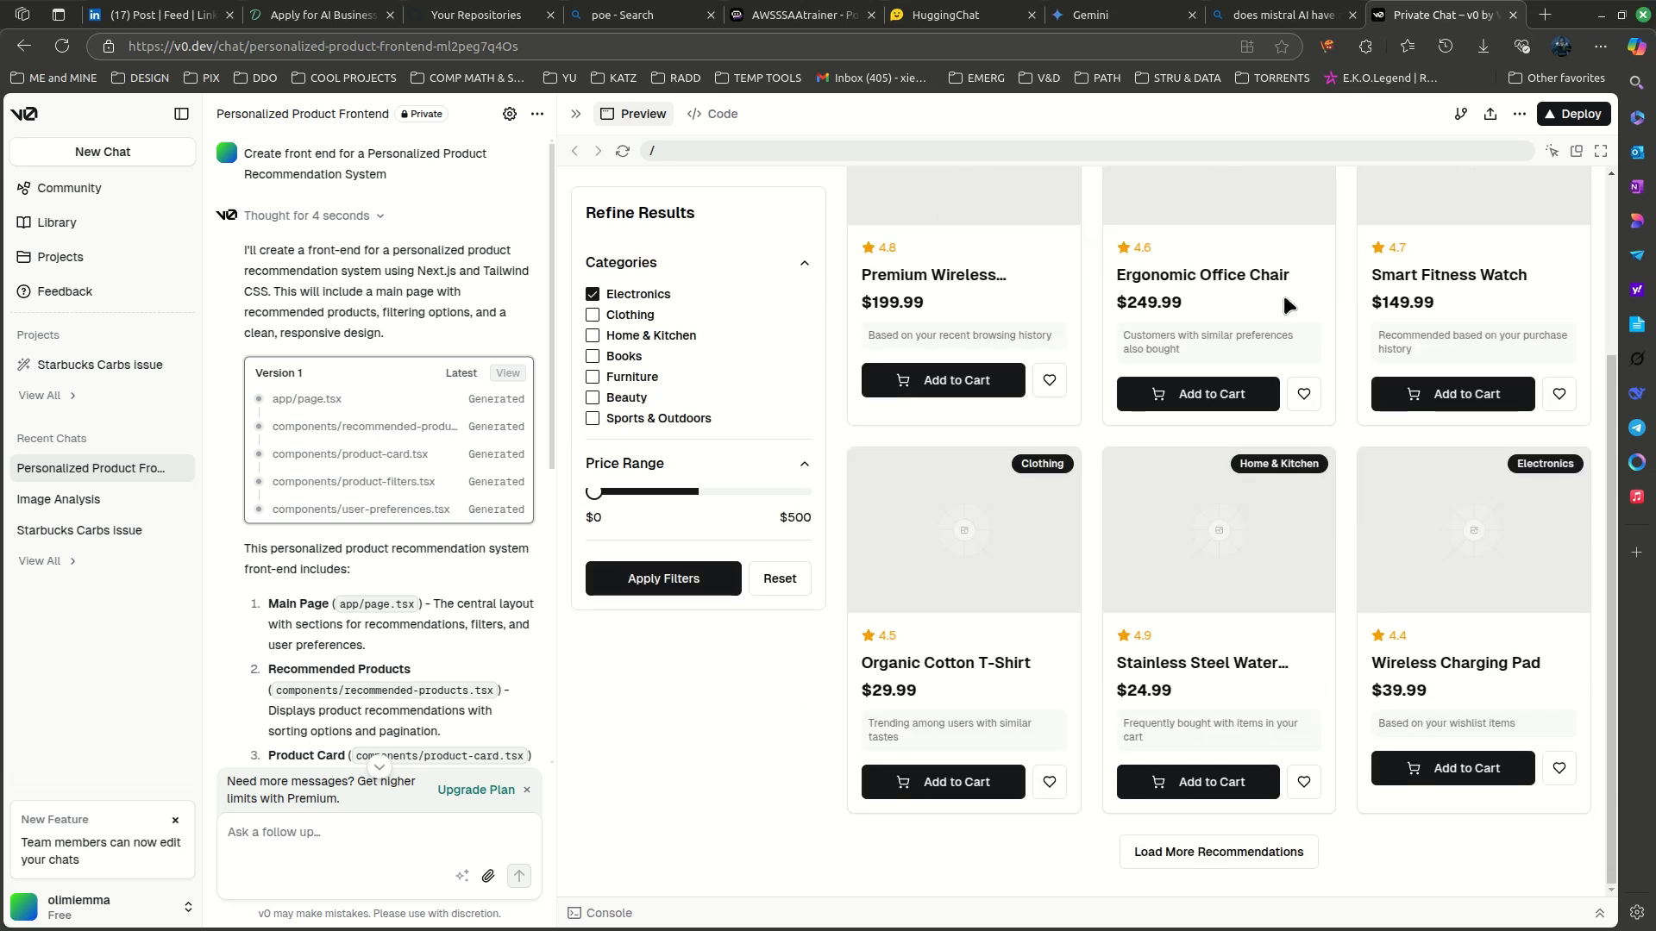
pyautogui.scroll(3, 1516, 283)
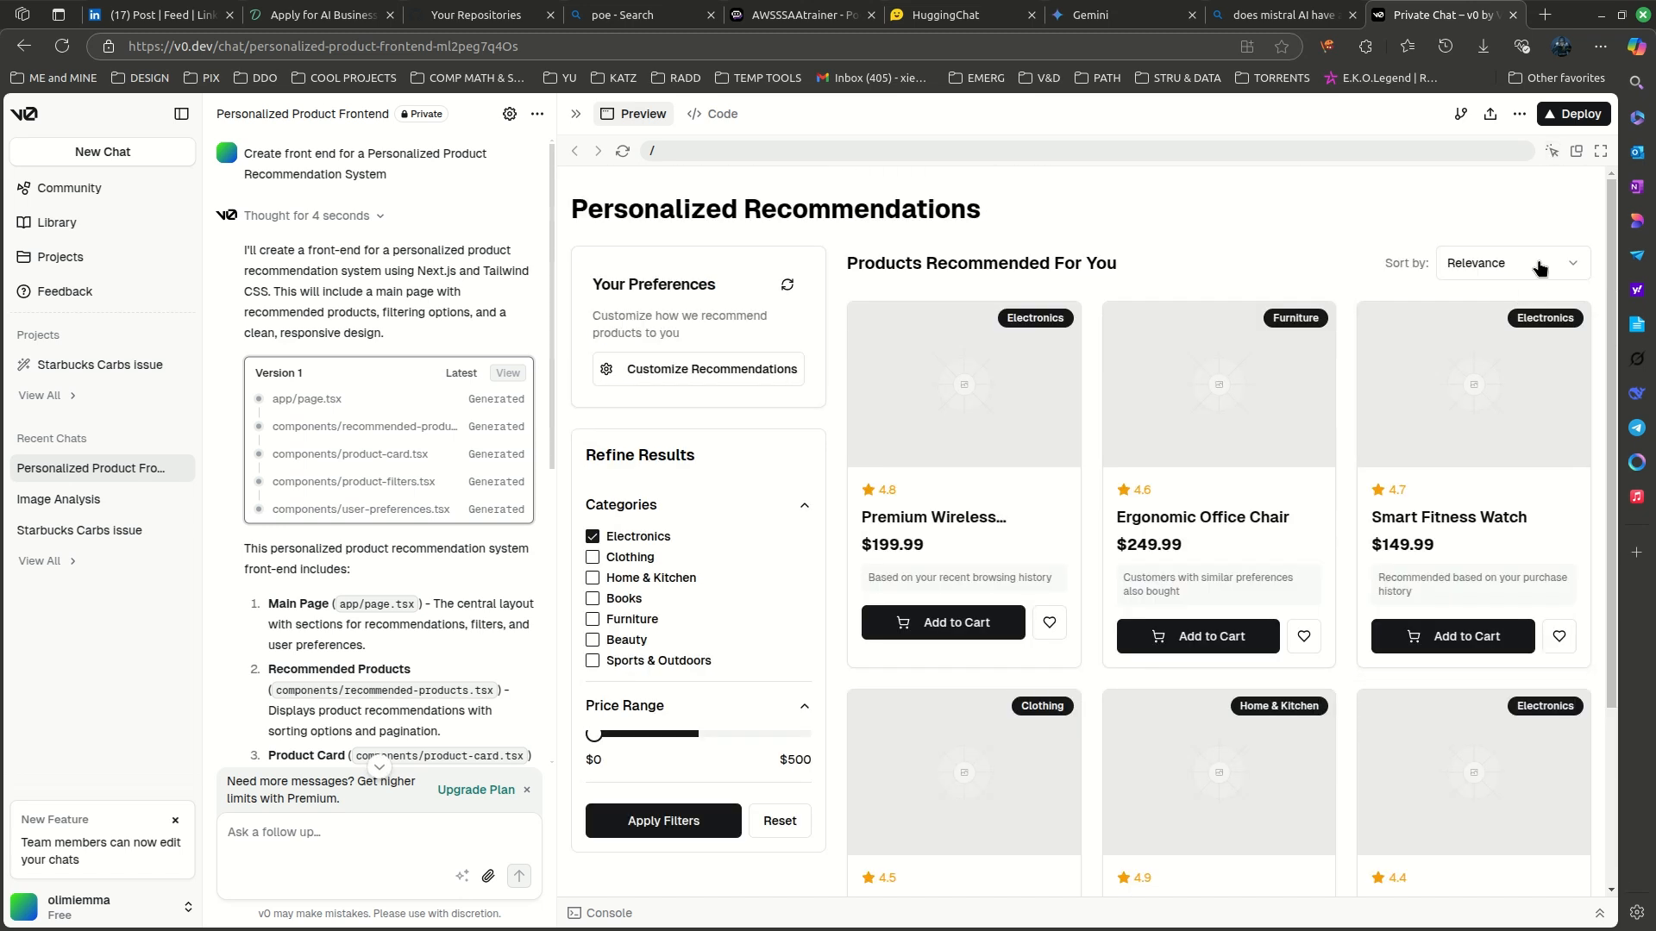
# - Examine the generated code of user-preferences.tsx and compare it with the page preview
pyautogui.click(722, 117)
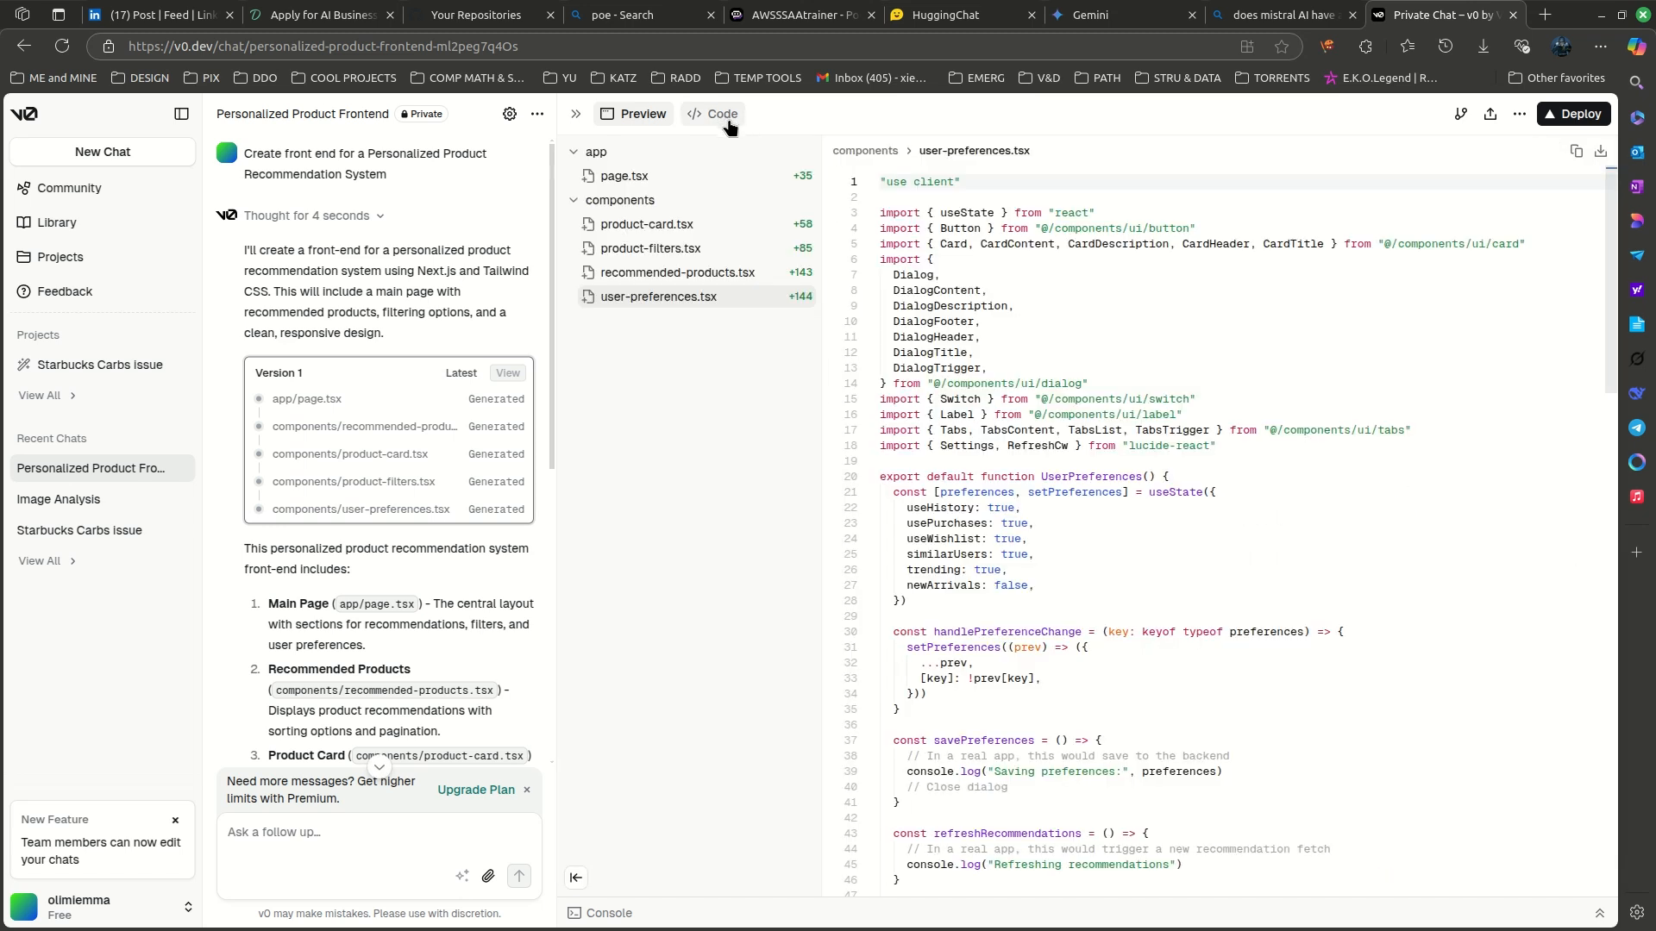
pyautogui.scroll(-5, 1007, 327)
pyautogui.scroll(3, 1007, 328)
pyautogui.click(638, 115)
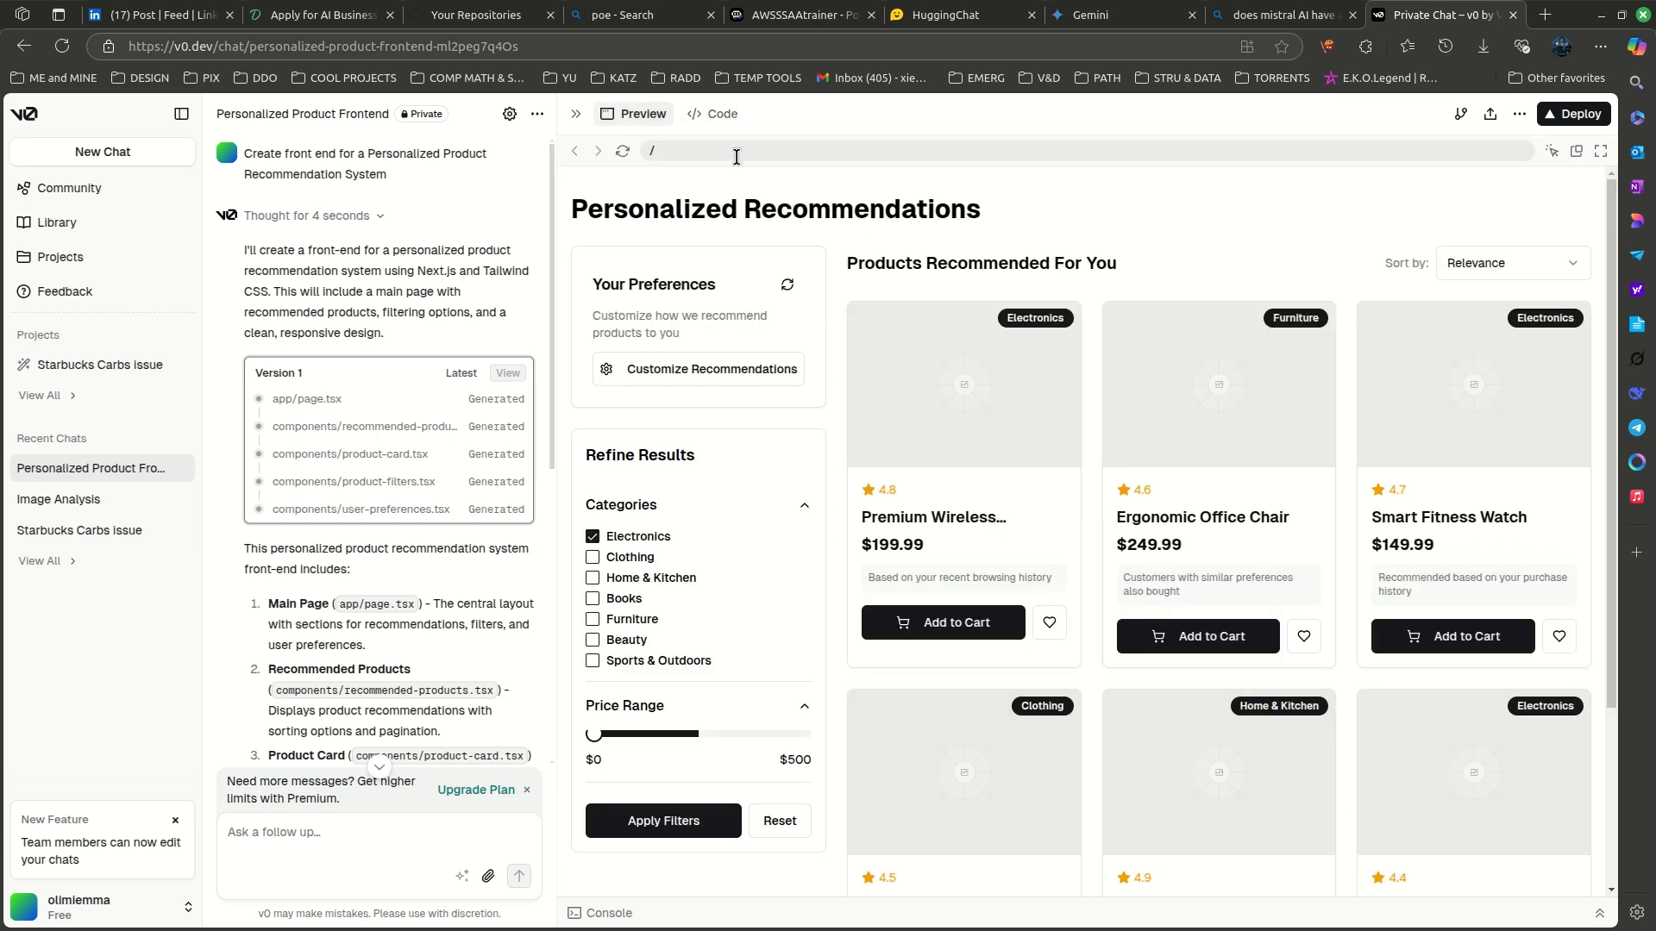
pyautogui.click(723, 119)
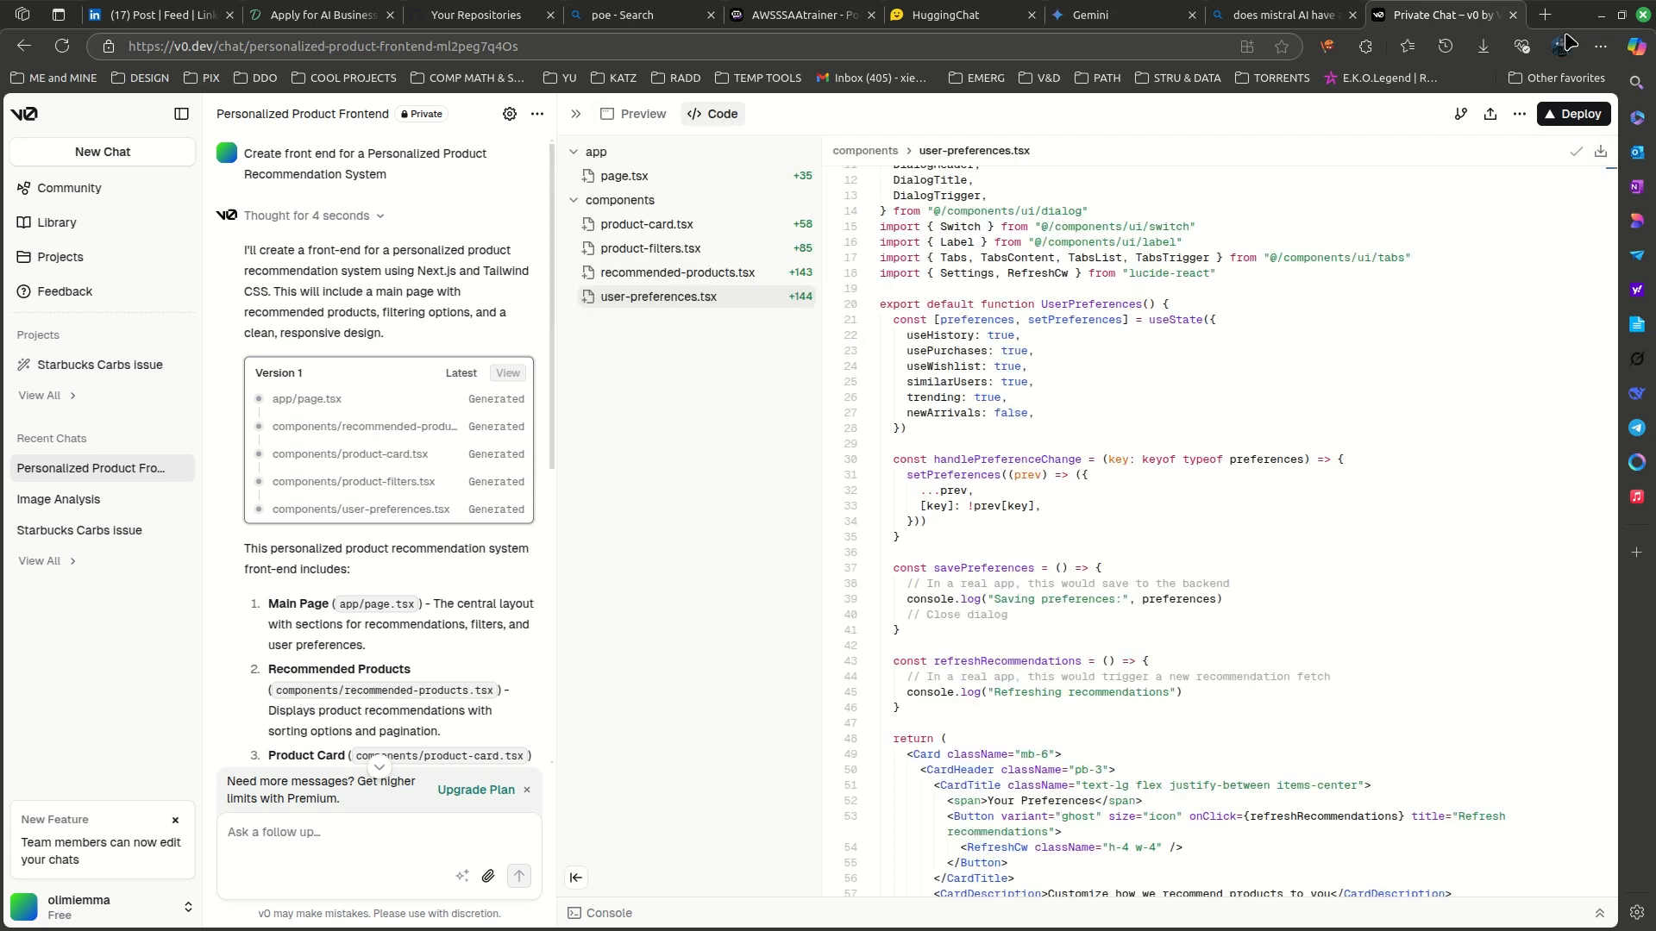
# - Open GitHub in a new browser tab and start a new repository from the account's repository list
pyautogui.click(1546, 15)
pyautogui.write('git')
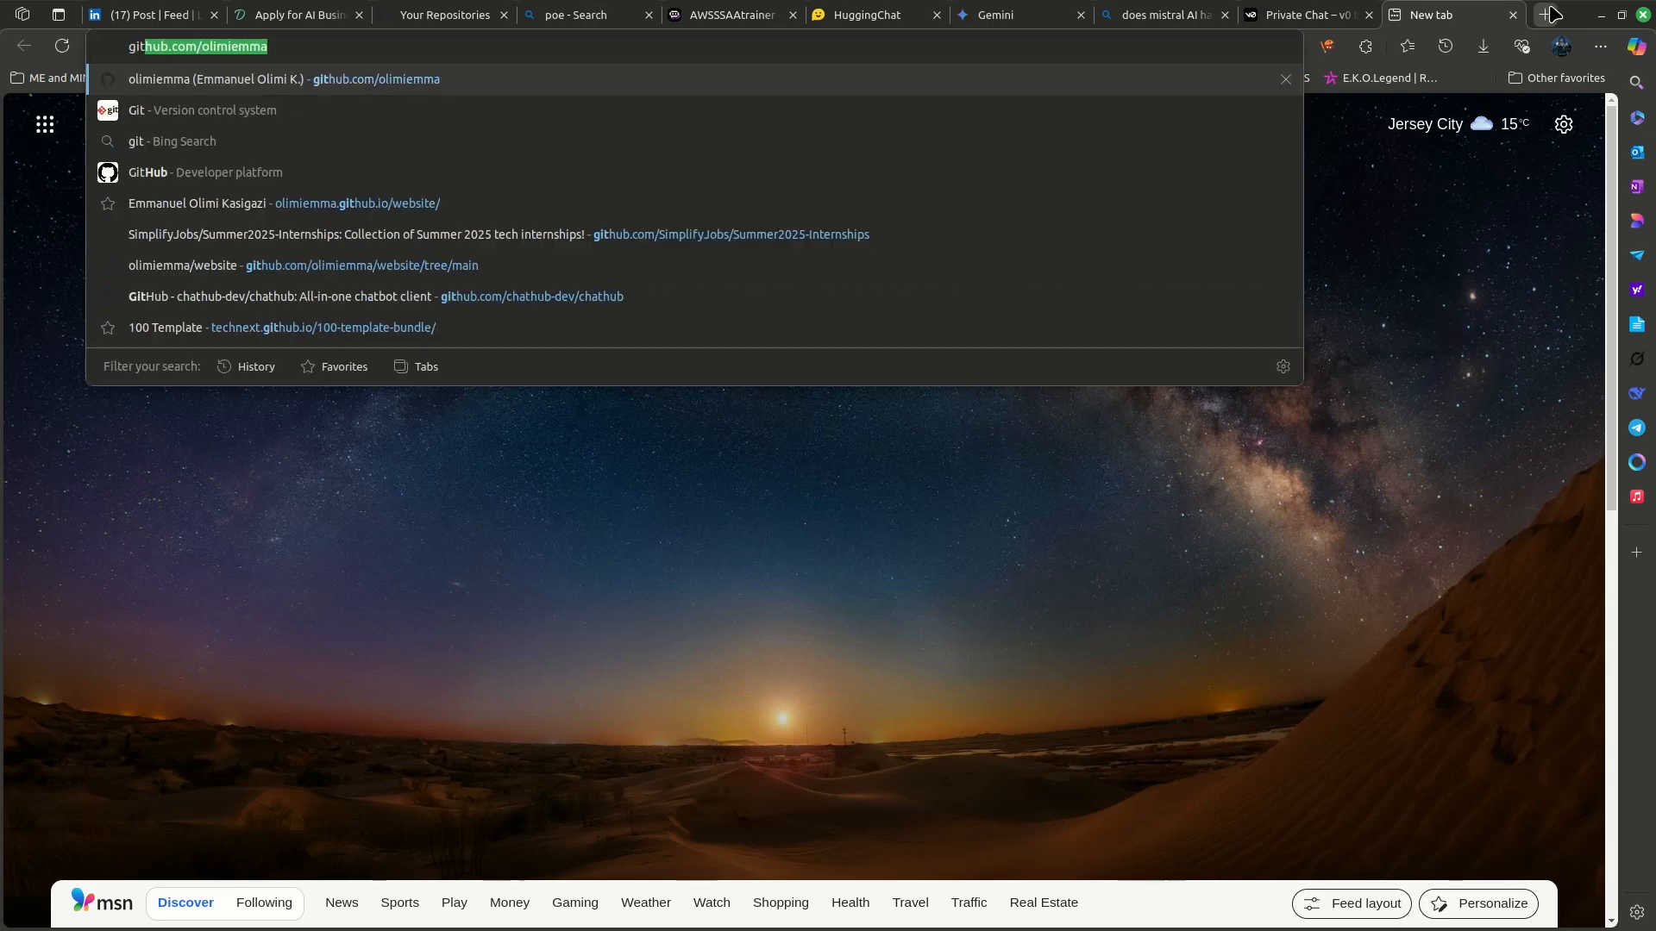
pyautogui.press('Return')
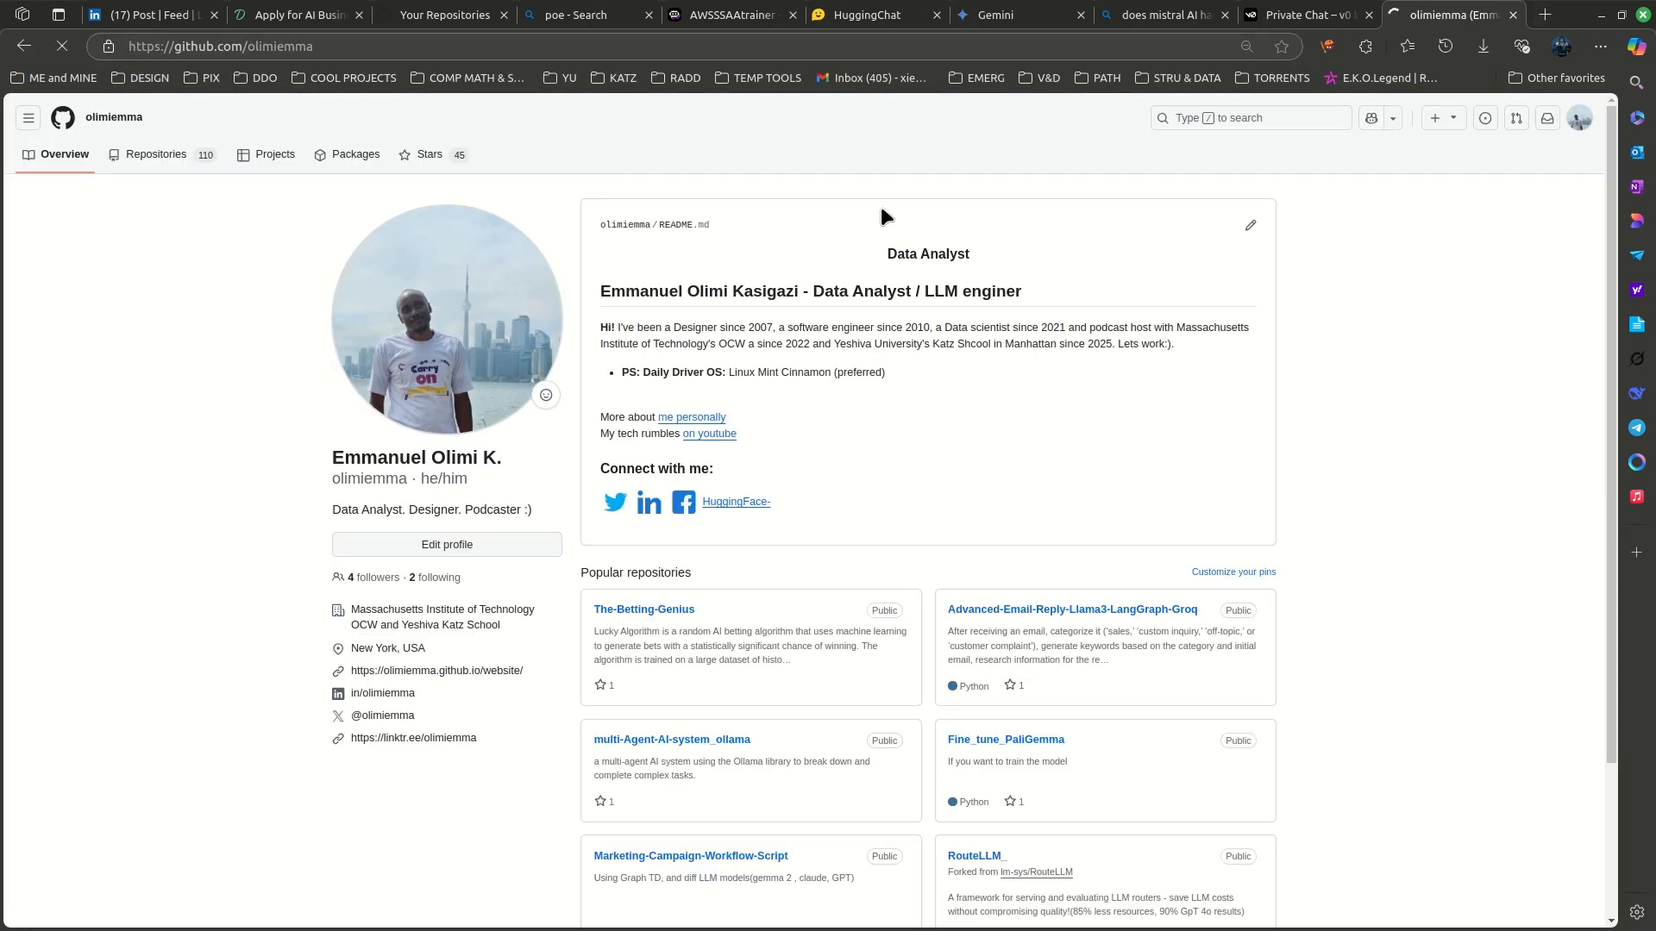
pyautogui.click(172, 157)
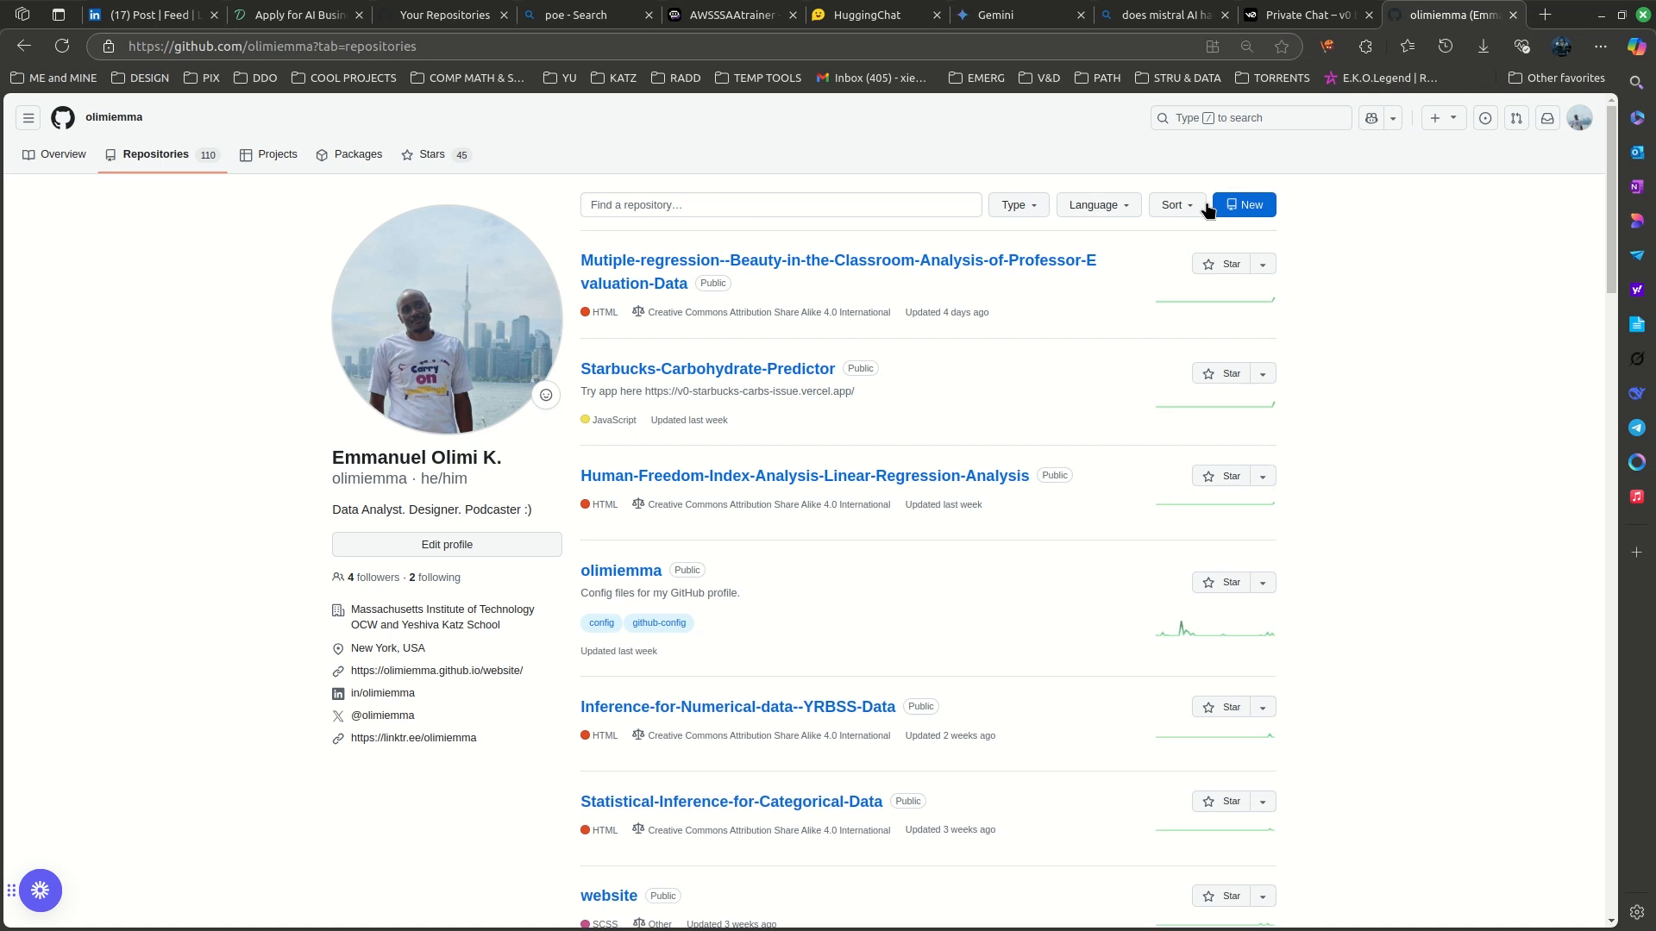
pyautogui.click(1245, 205)
# - Copy the v0 prompt into the new GitHub repository's name and trim it to "Personalized Product Recommendation System"
pyautogui.click(1311, 12)
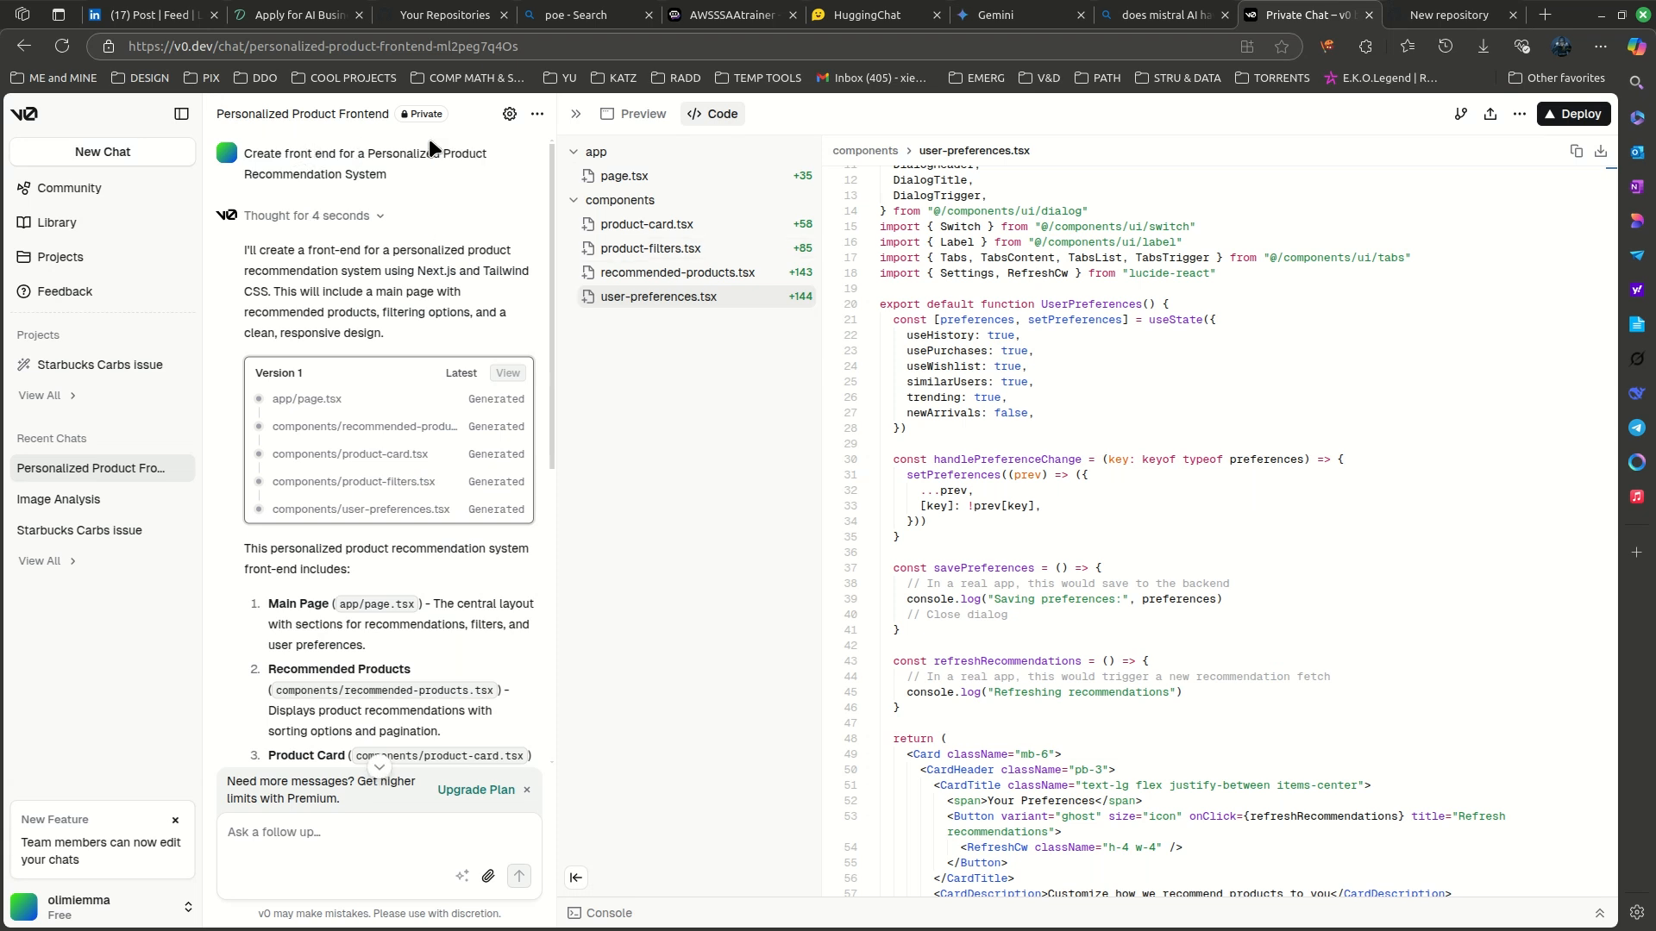
pyautogui.click(516, 162)
pyautogui.click(1464, 8)
pyautogui.click(717, 306)
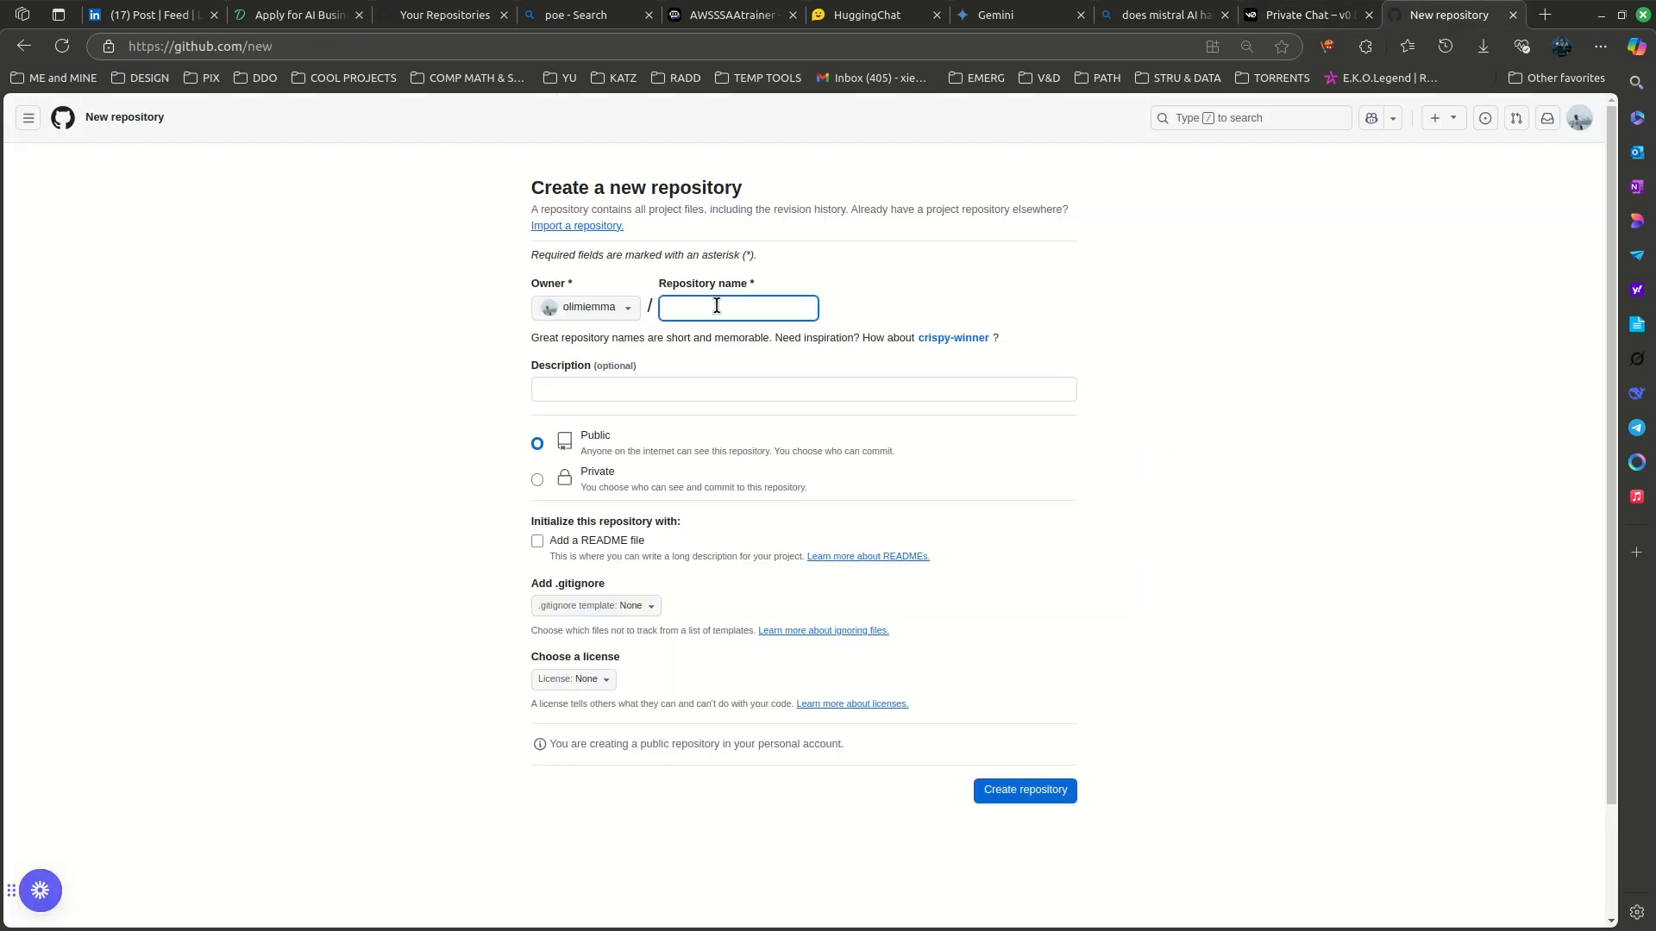
pyautogui.hotkey('ctrl', 'v')
pyautogui.moveTo(688, 307); pyautogui.dragTo(595, 316)
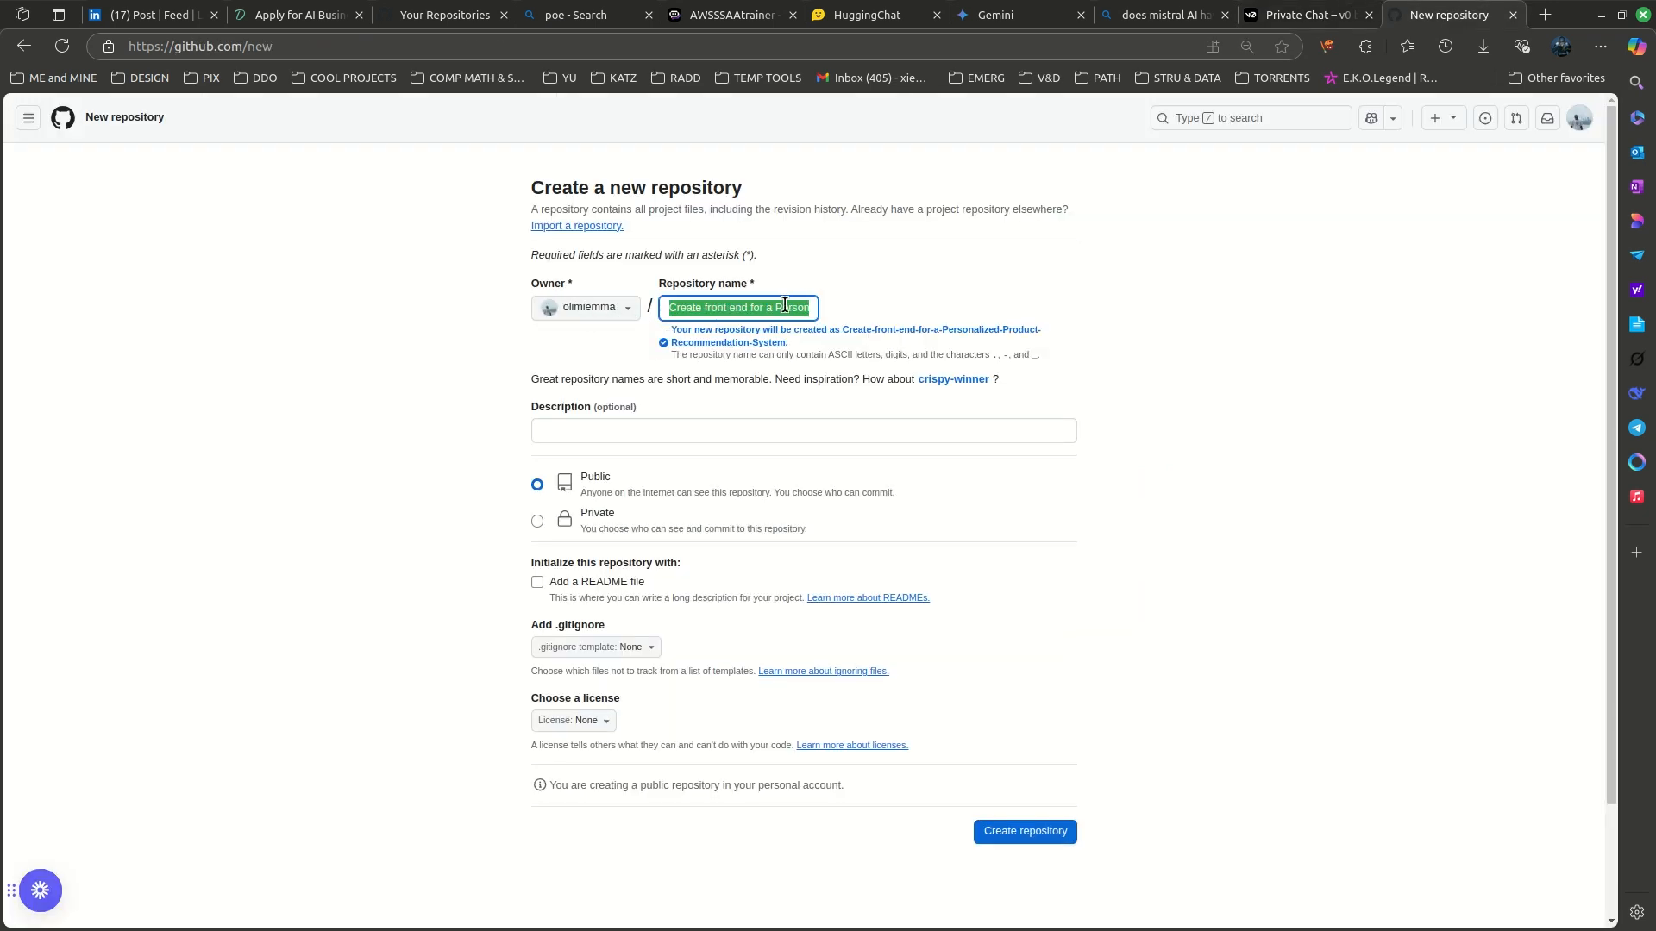
pyautogui.moveTo(774, 307); pyautogui.dragTo(586, 316)
pyautogui.press('BackSpace')
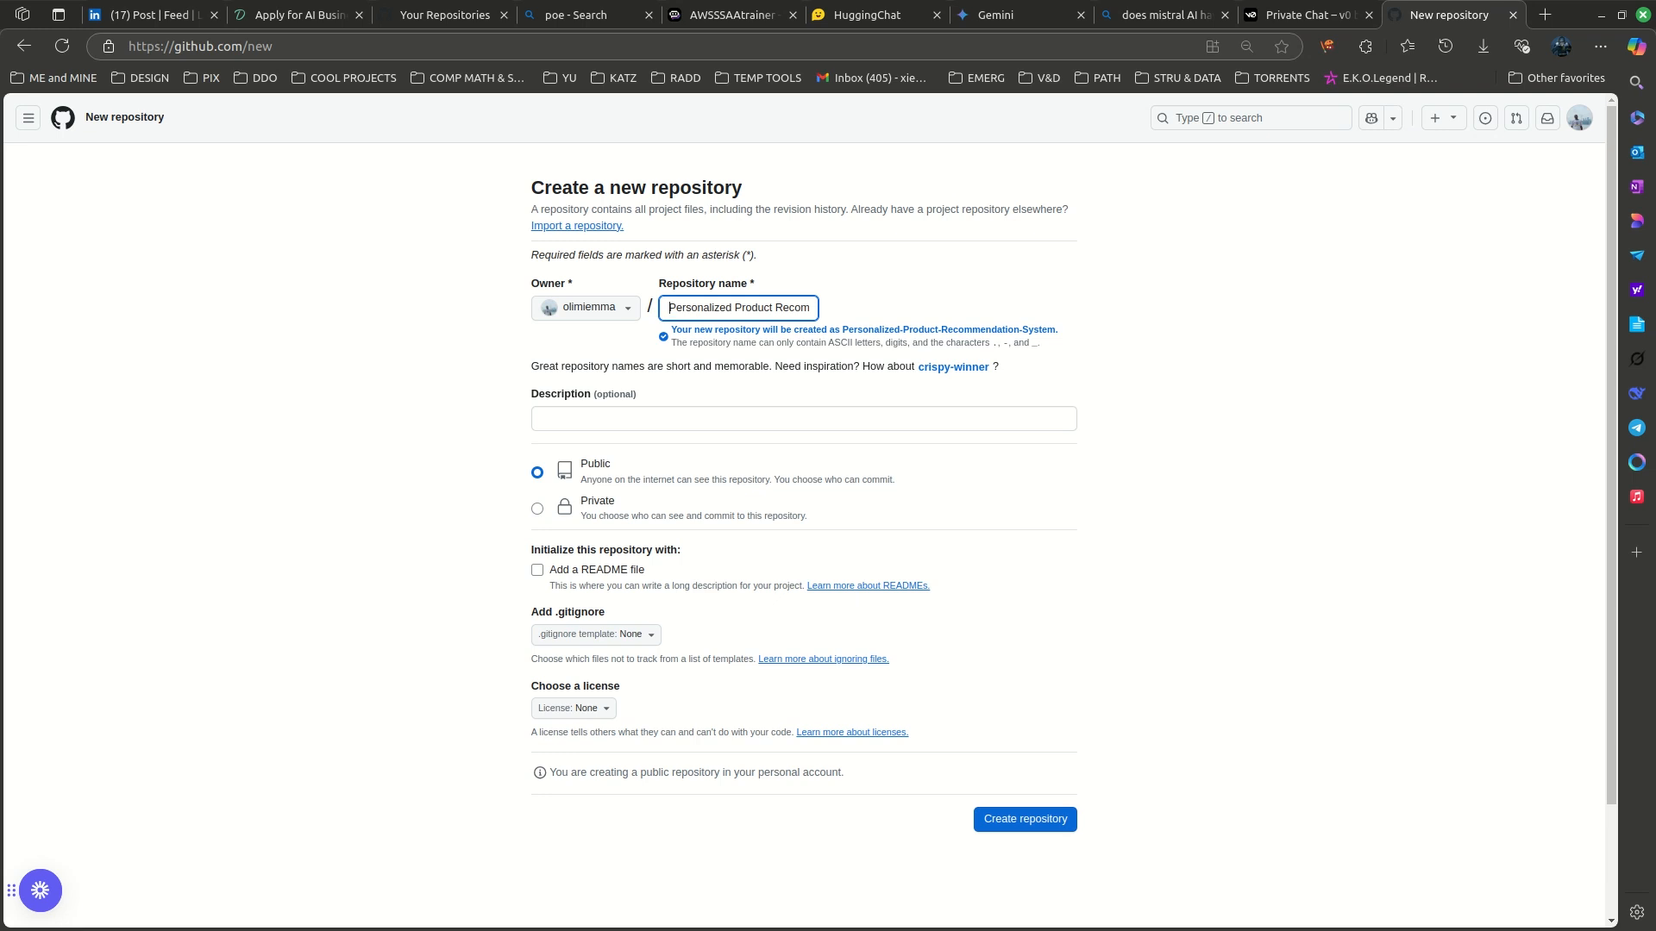
# - Paste the copied summary of the AI product-recommendation solution as the description and create the public repository
pyautogui.hotkey('alt', 'Tab')
pyautogui.click(592, 418)
pyautogui.hotkey('ctrl', 'v')
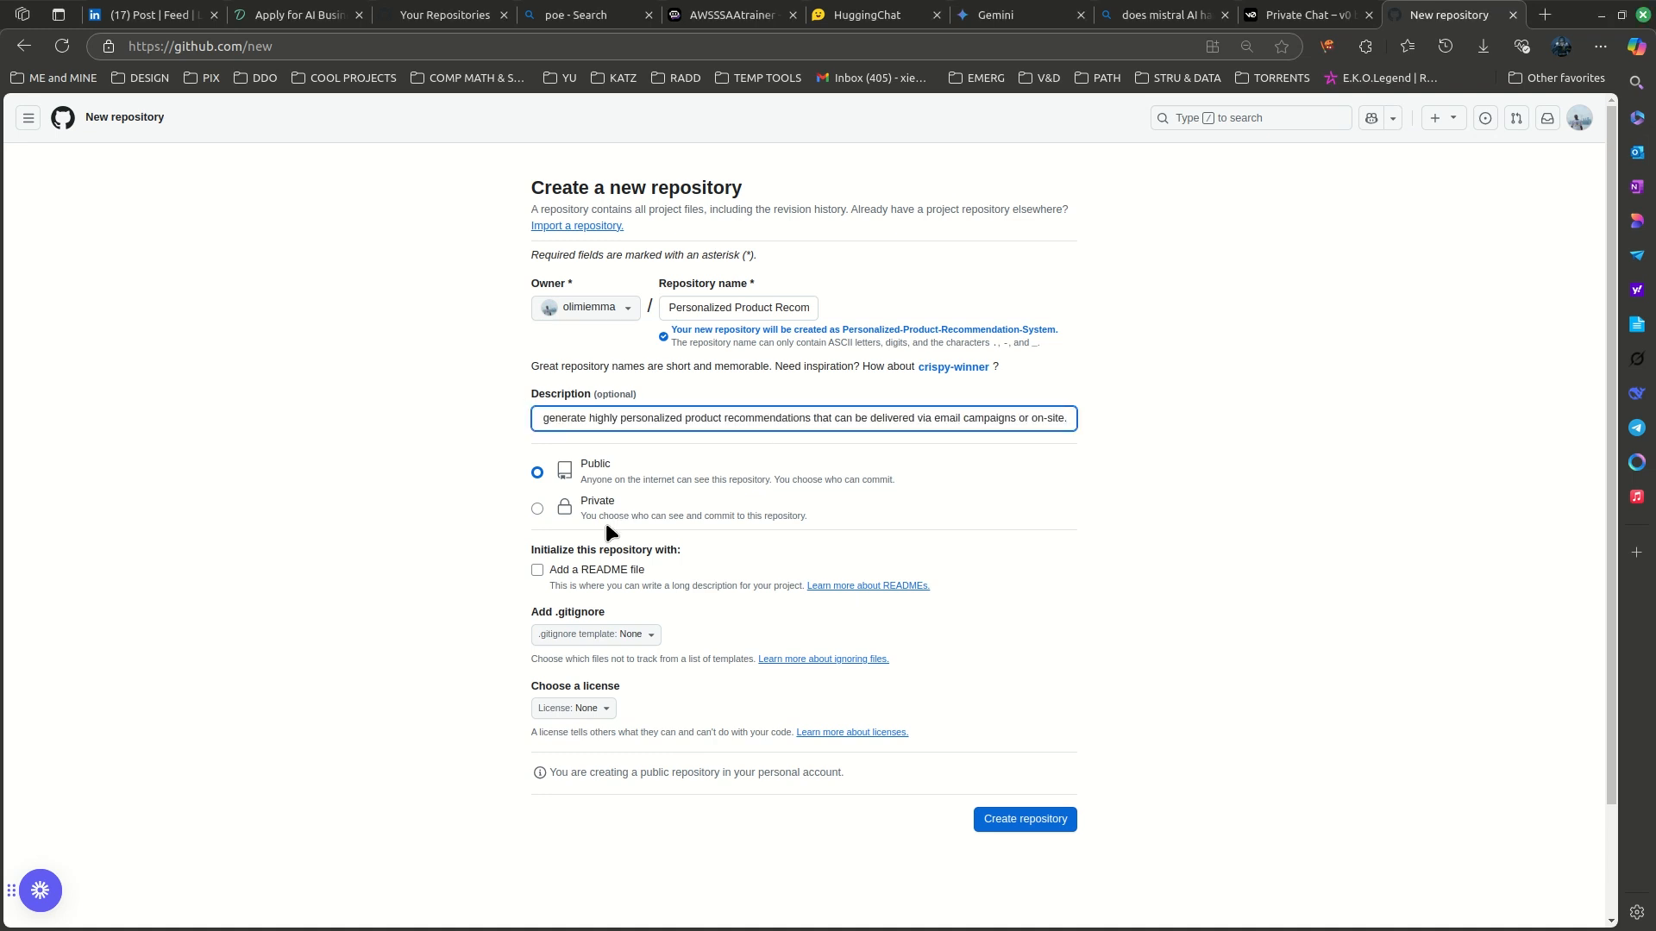
pyautogui.click(1052, 824)
# - Copy the user-preferences.tsx code from v0 and paste it into a new file in the GitHub repository
pyautogui.click(1306, 15)
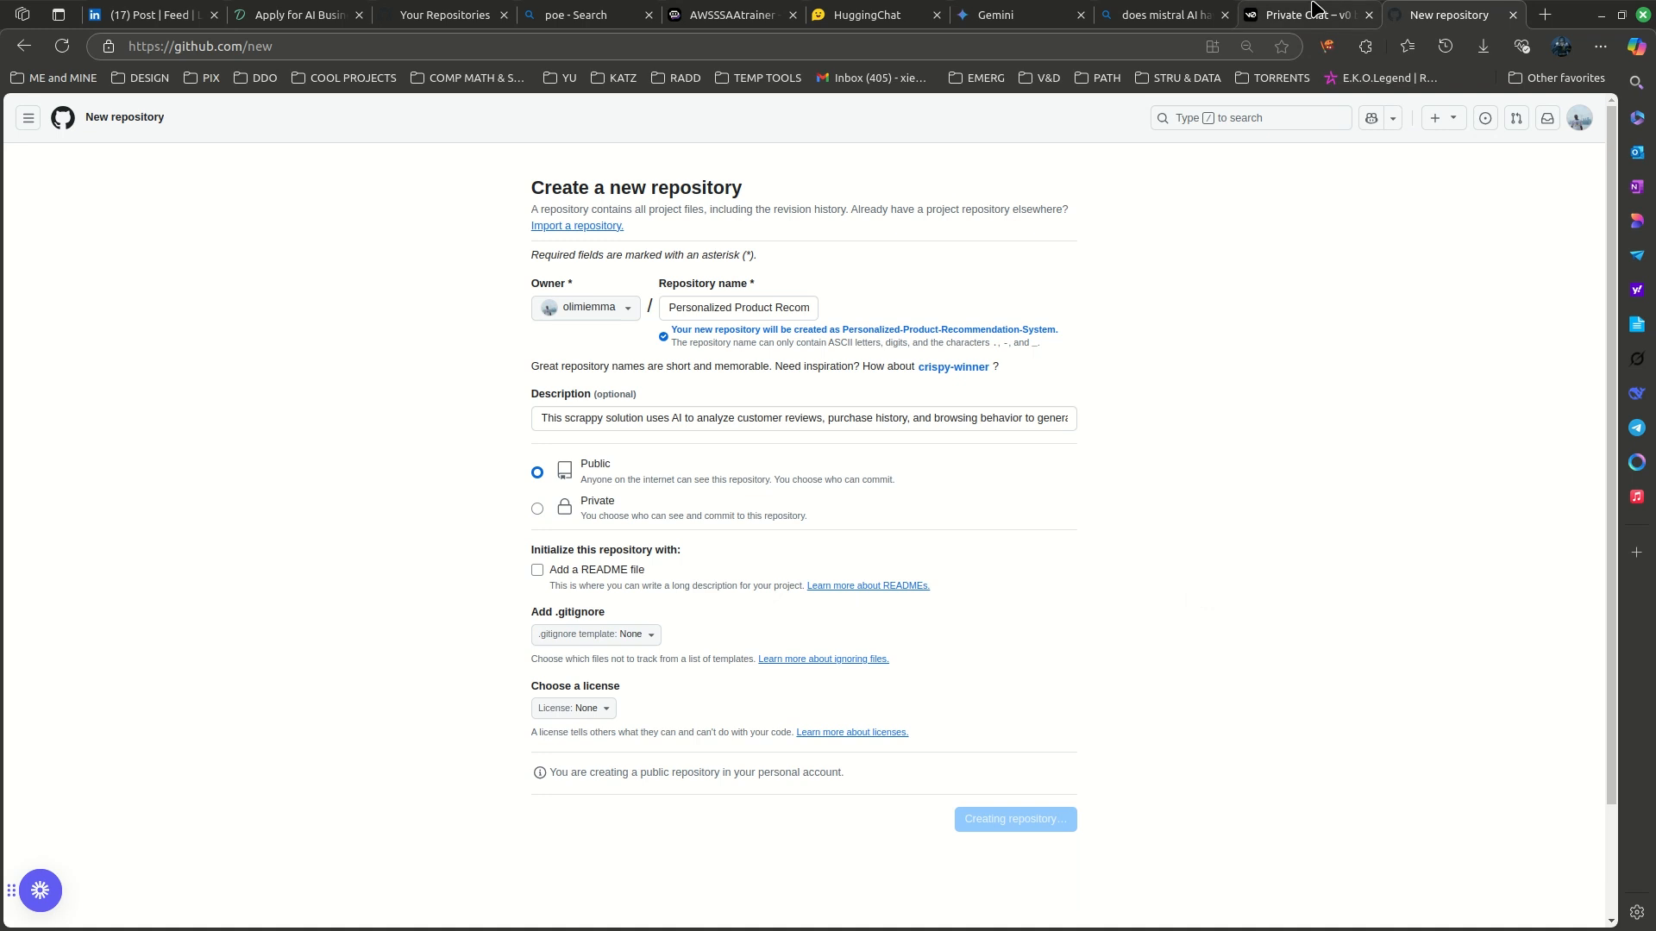
pyautogui.click(1452, 14)
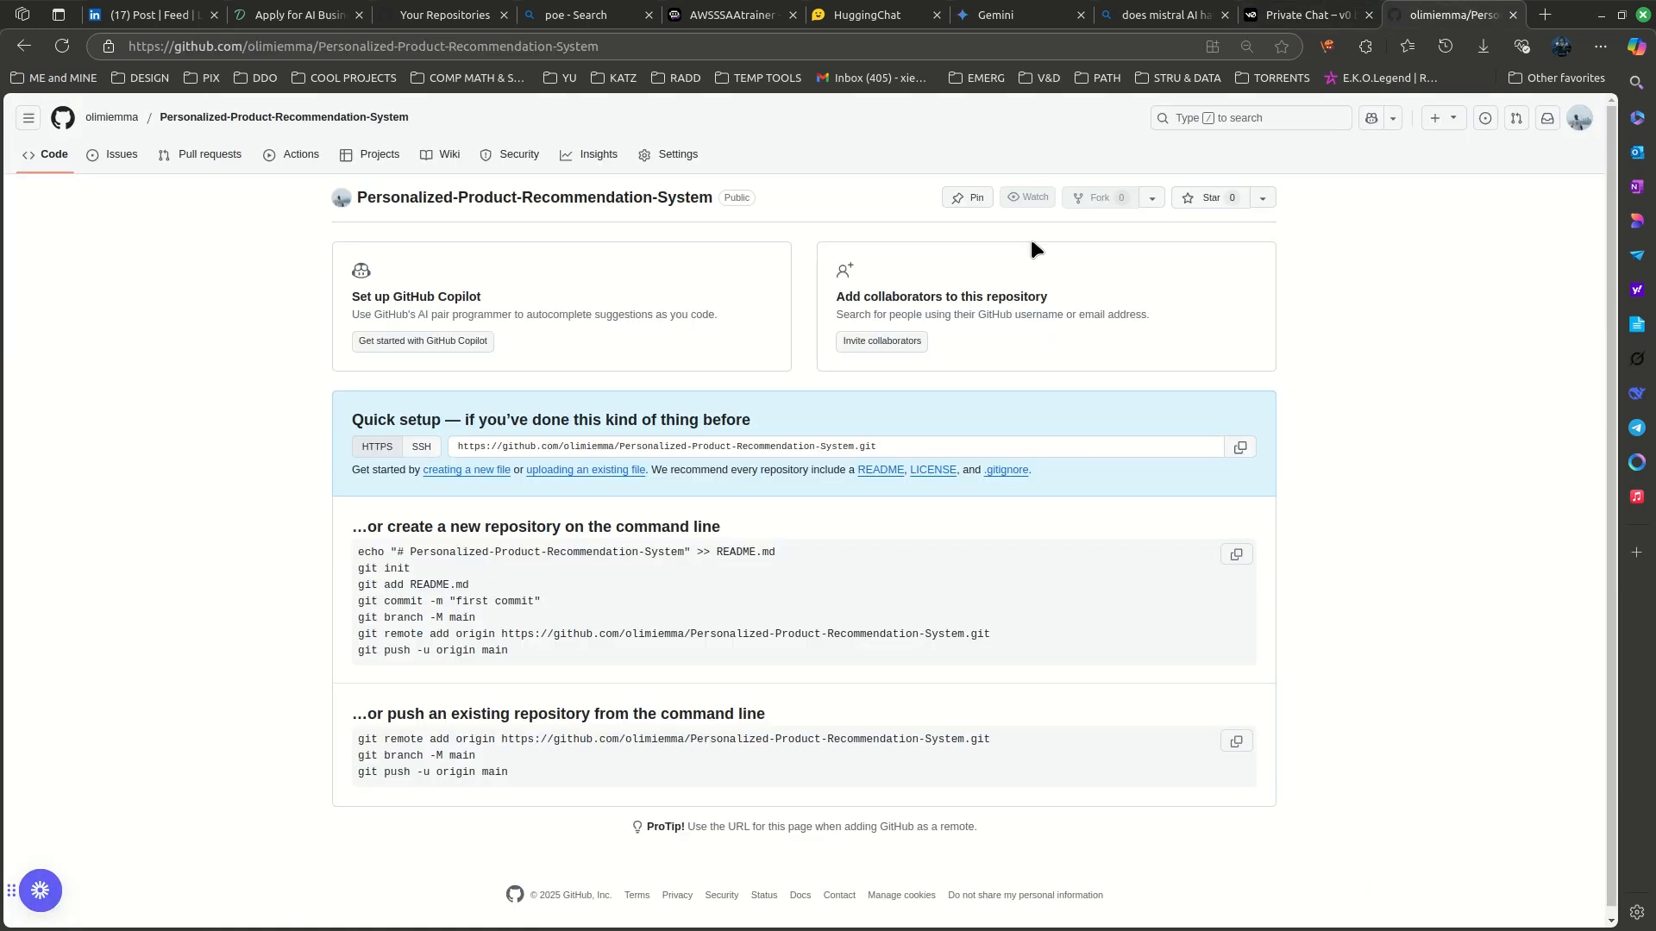
pyautogui.click(490, 476)
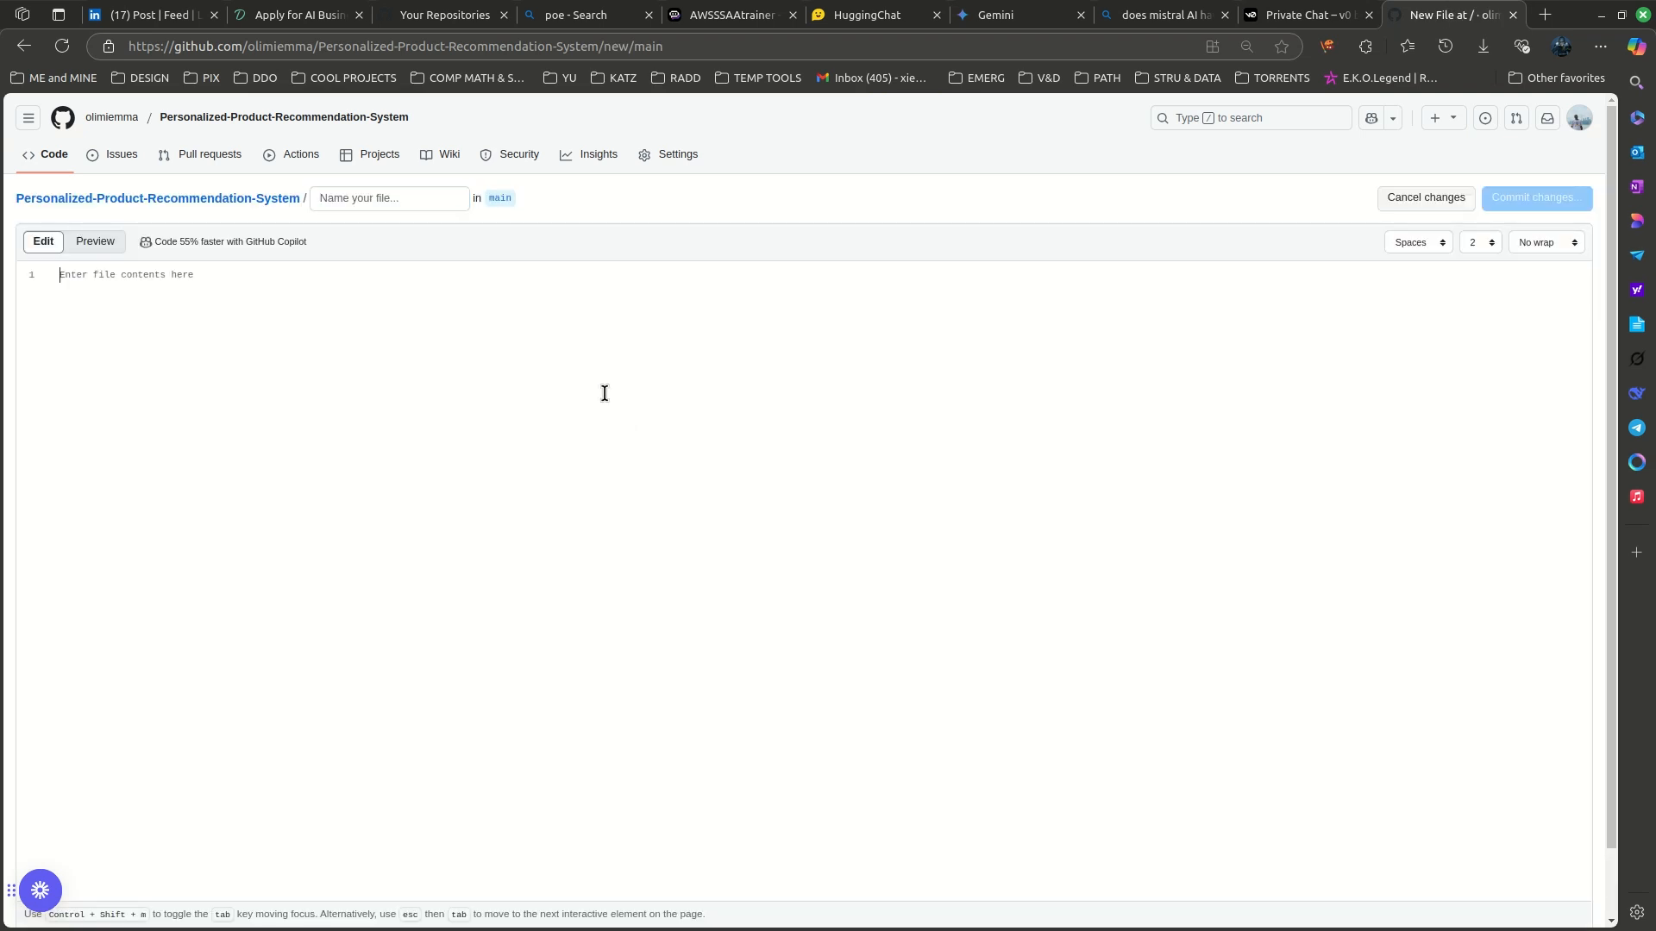
pyautogui.hotkey('ctrl', 'v')
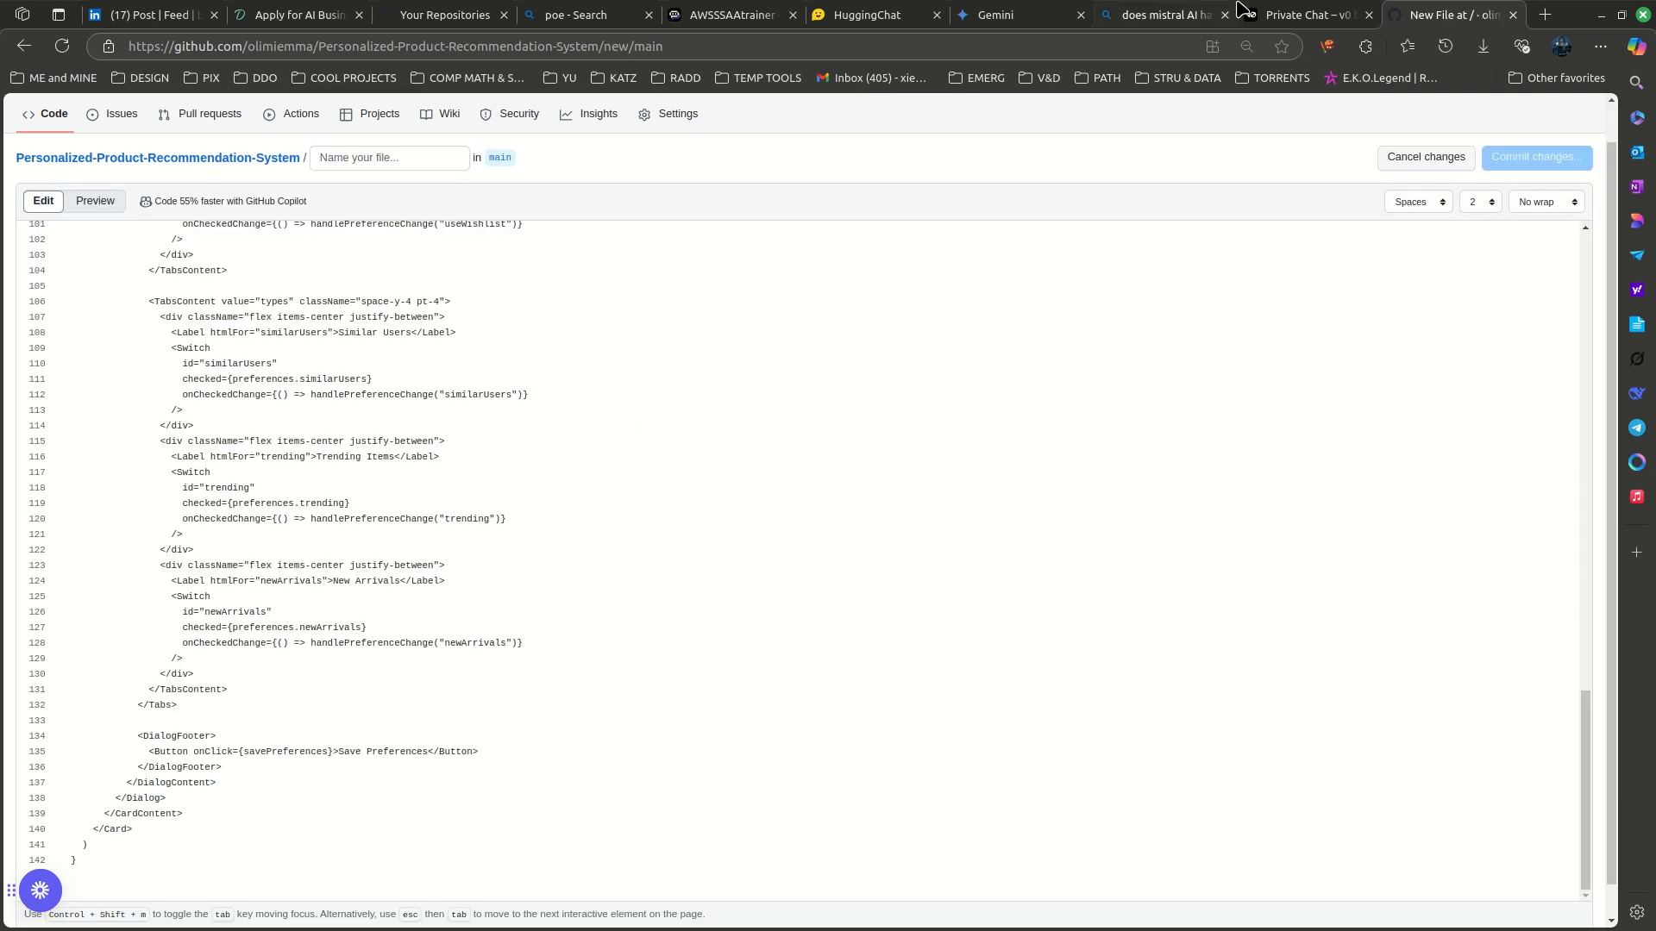
# - Switch to v0 and look through the generated component files, including product-card.tsx and product-filters.tsx, and their file options
pyautogui.click(1325, 12)
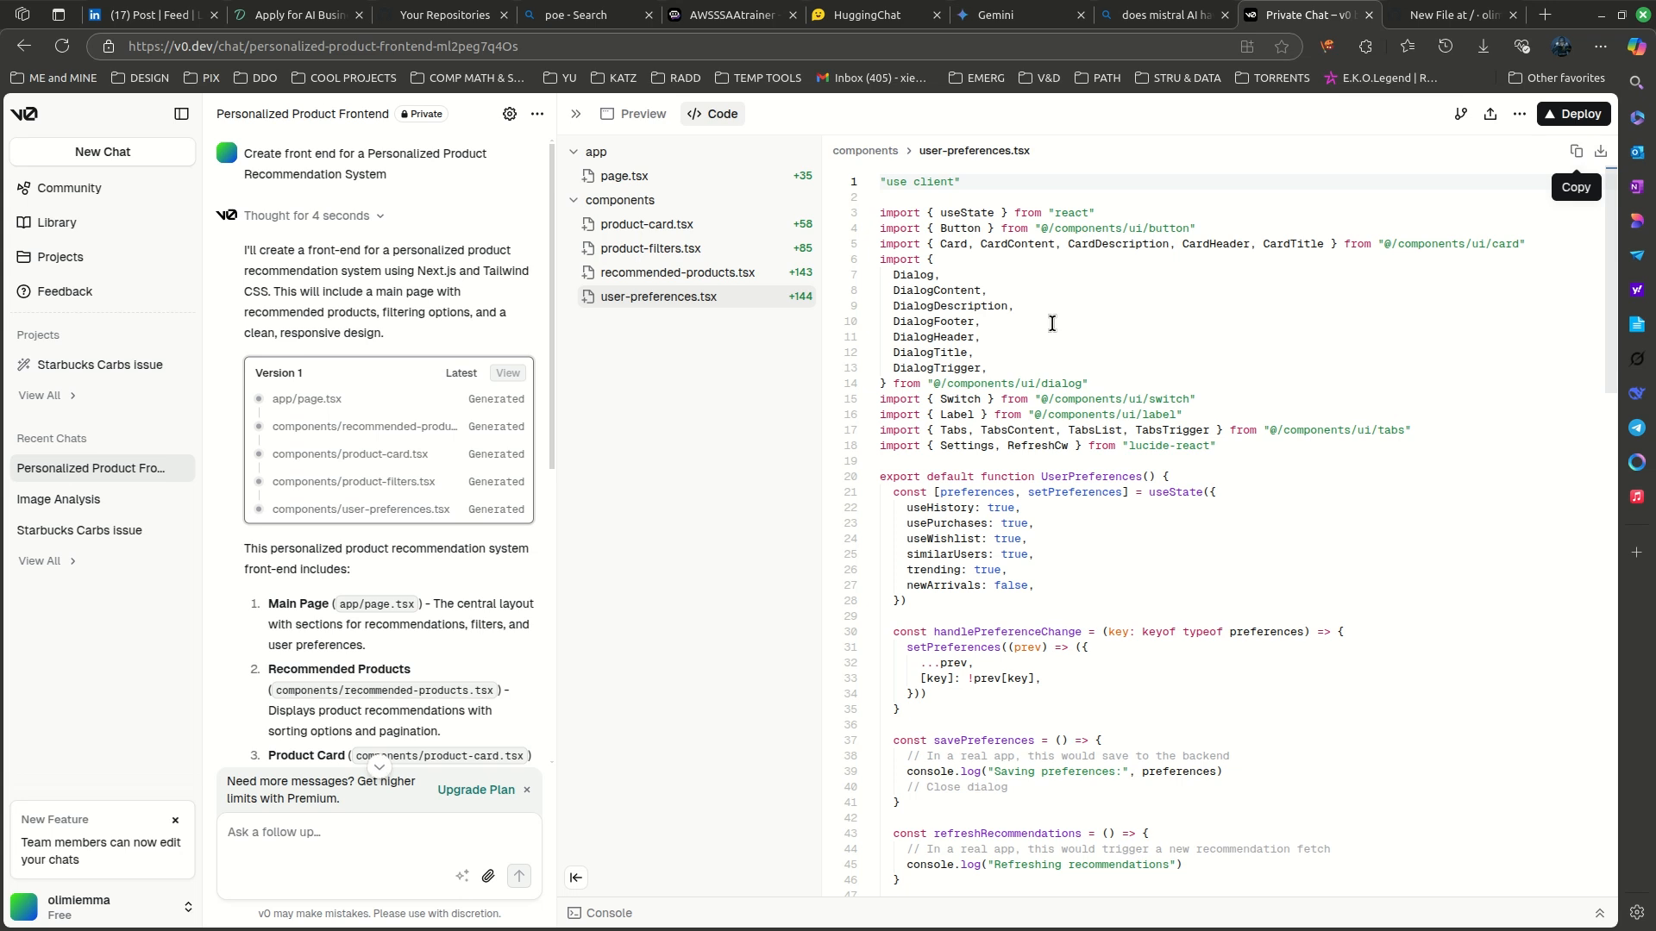
pyautogui.click(672, 229)
pyautogui.click(685, 251)
pyautogui.click(687, 274)
pyautogui.click(679, 296)
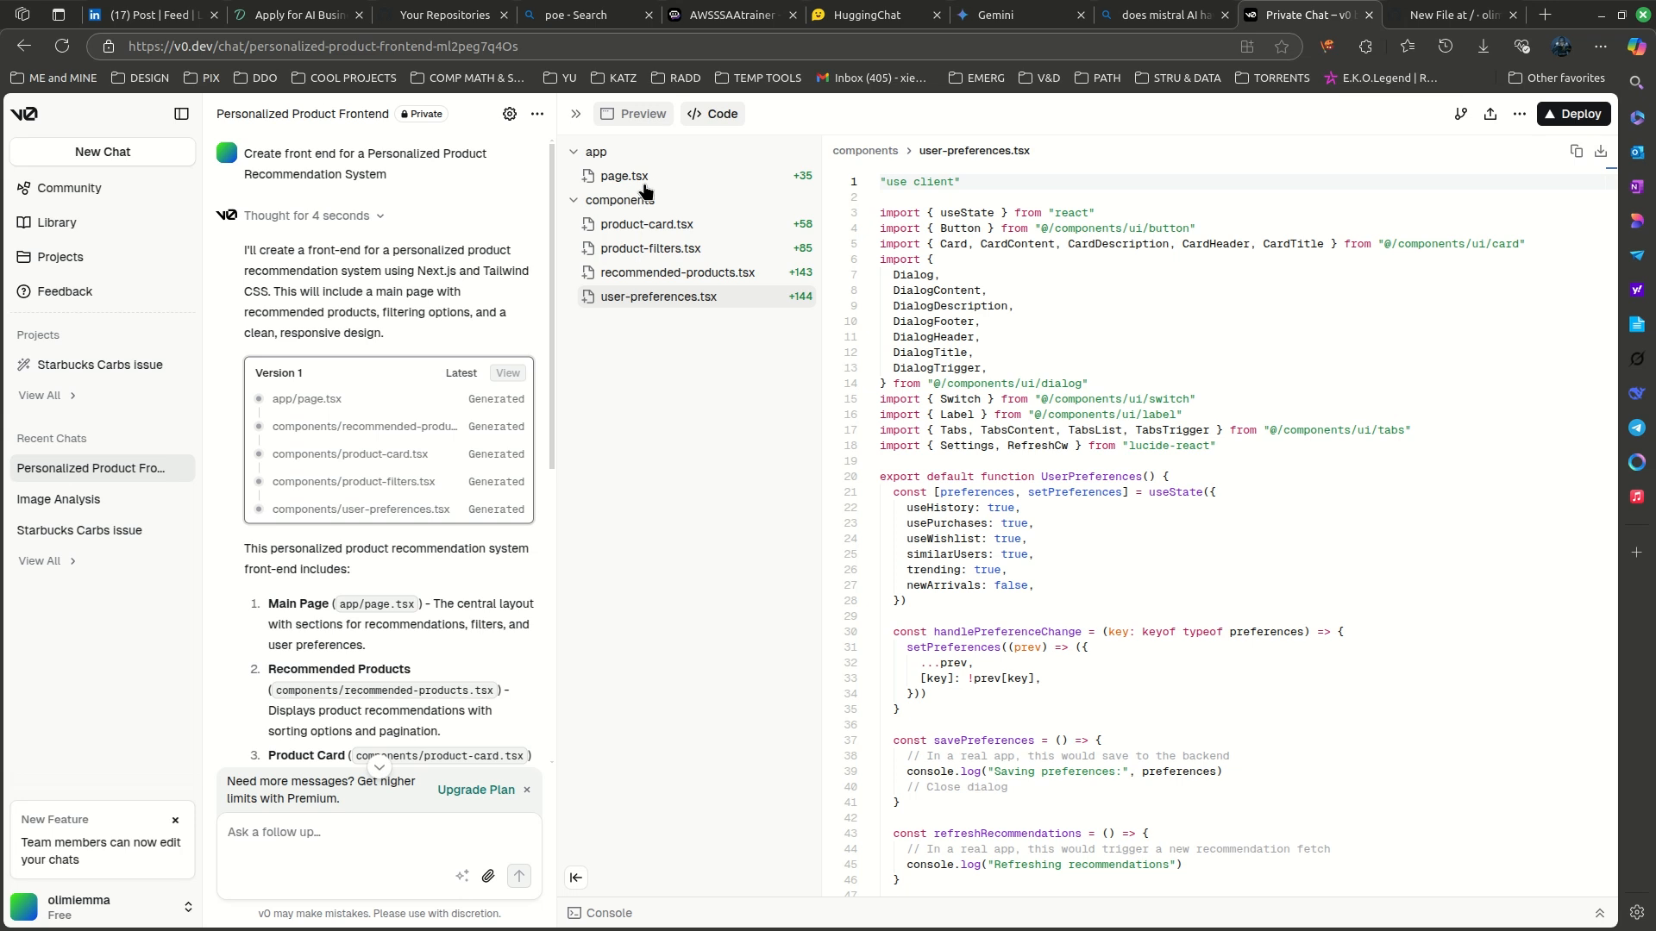
pyautogui.click(640, 227)
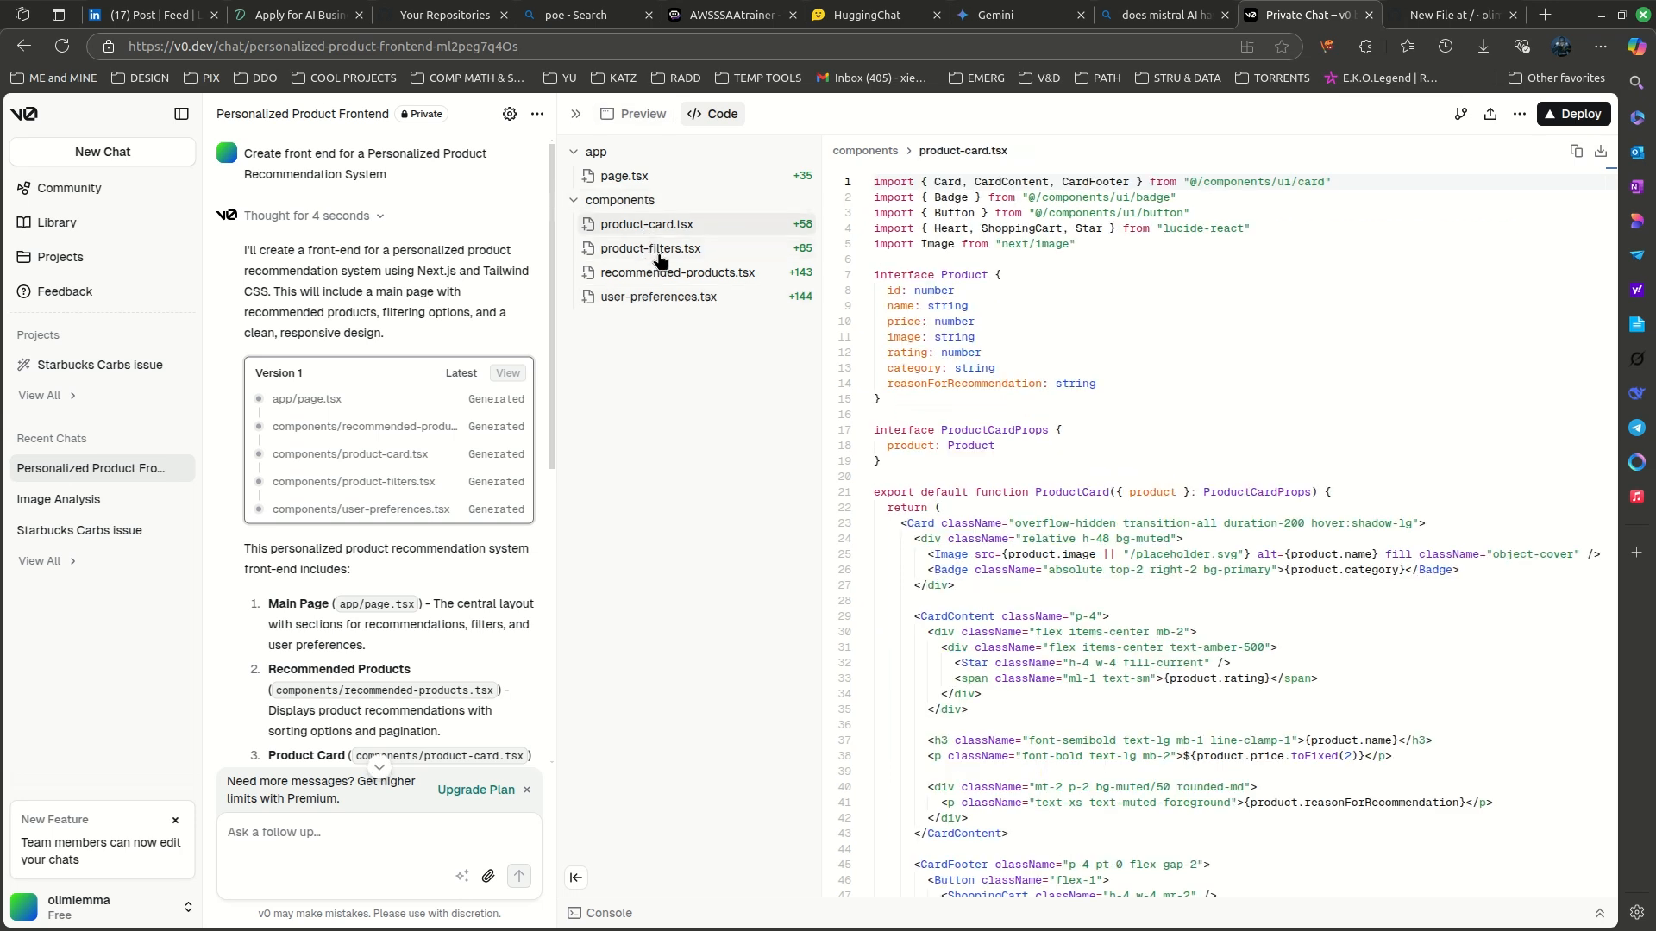
pyautogui.click(658, 256)
pyautogui.rightClick(675, 229)
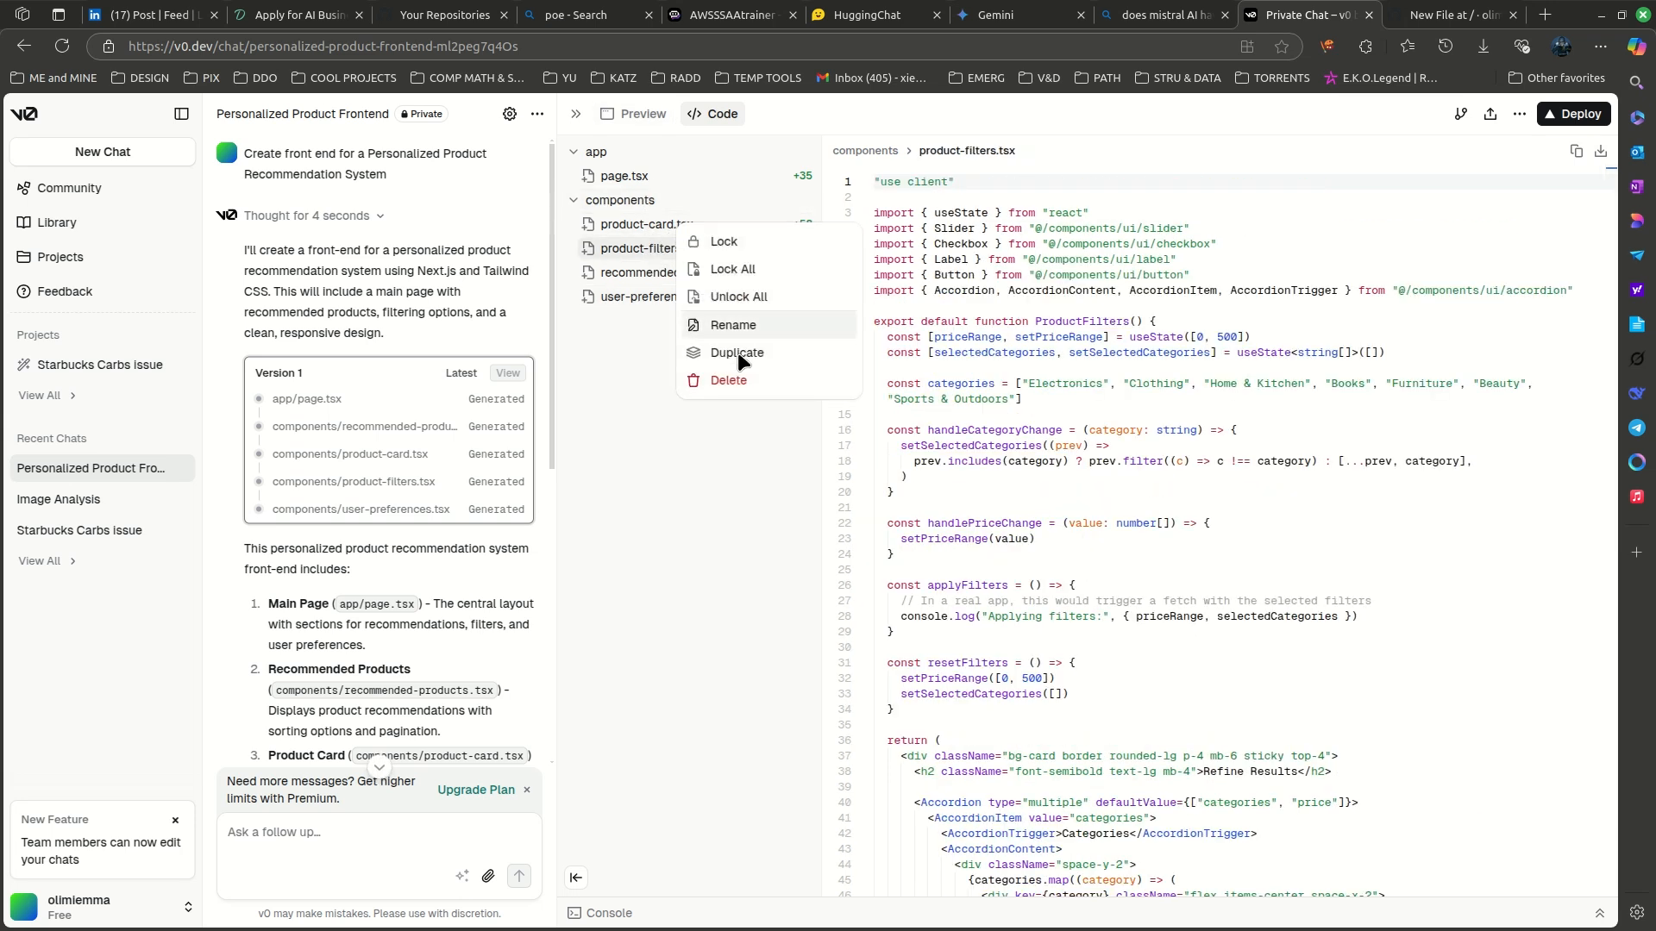
pyautogui.click(718, 478)
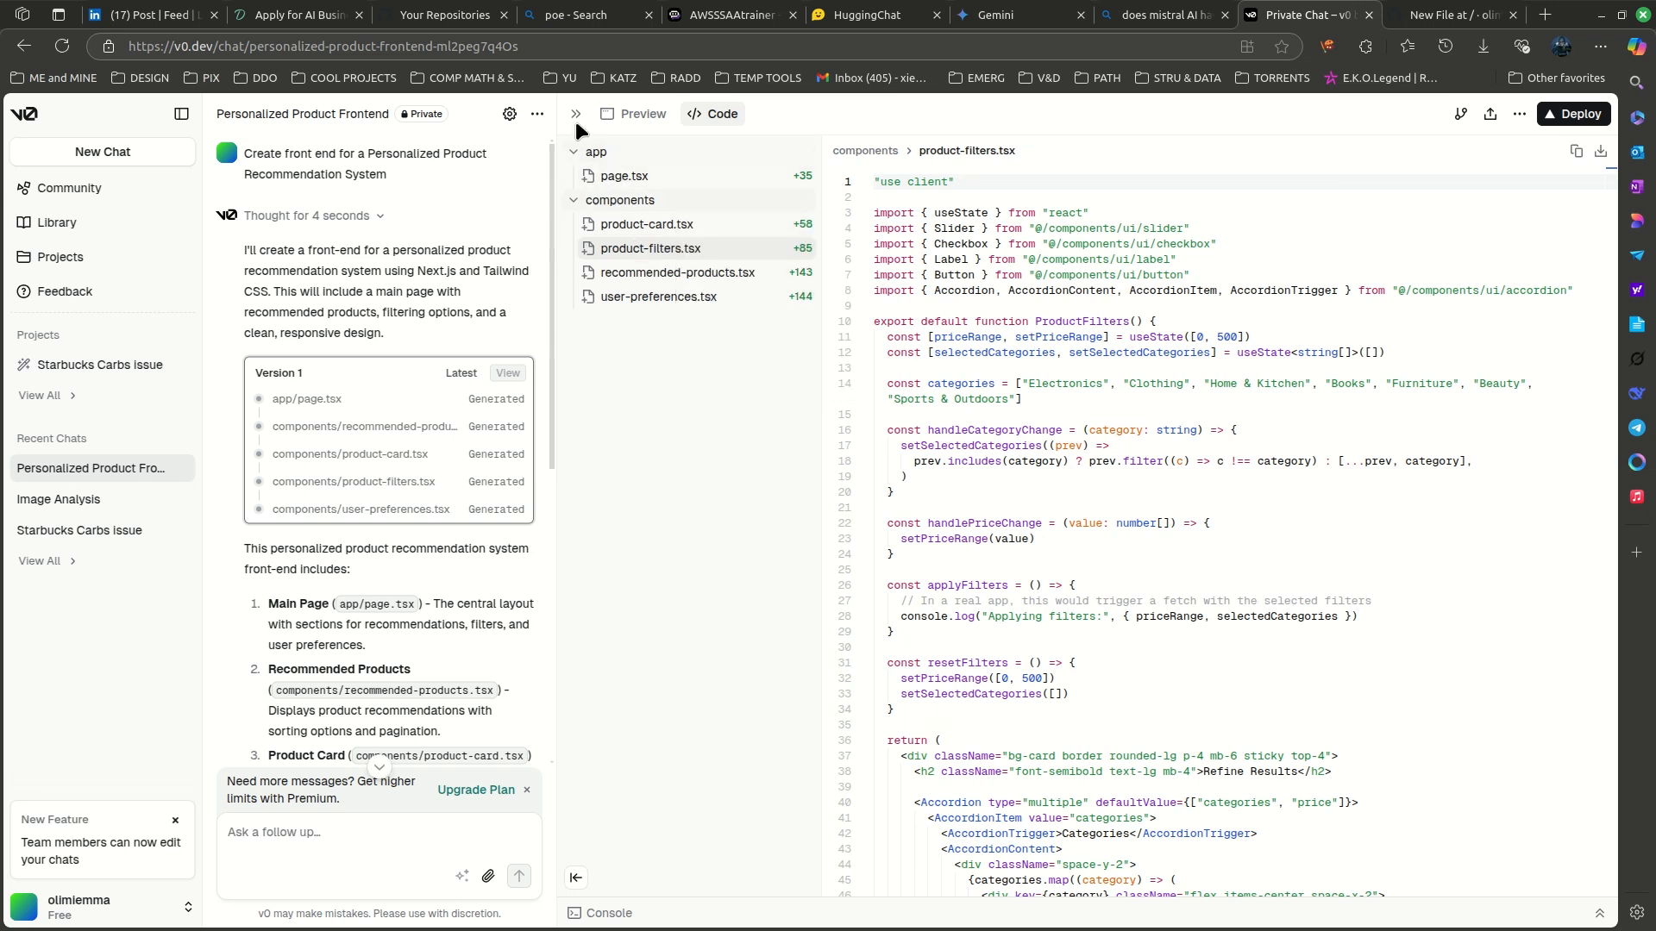
# - Download the generated front-end project from v0 as a ZIP and show the downloaded file in its folder
pyautogui.click(1519, 114)
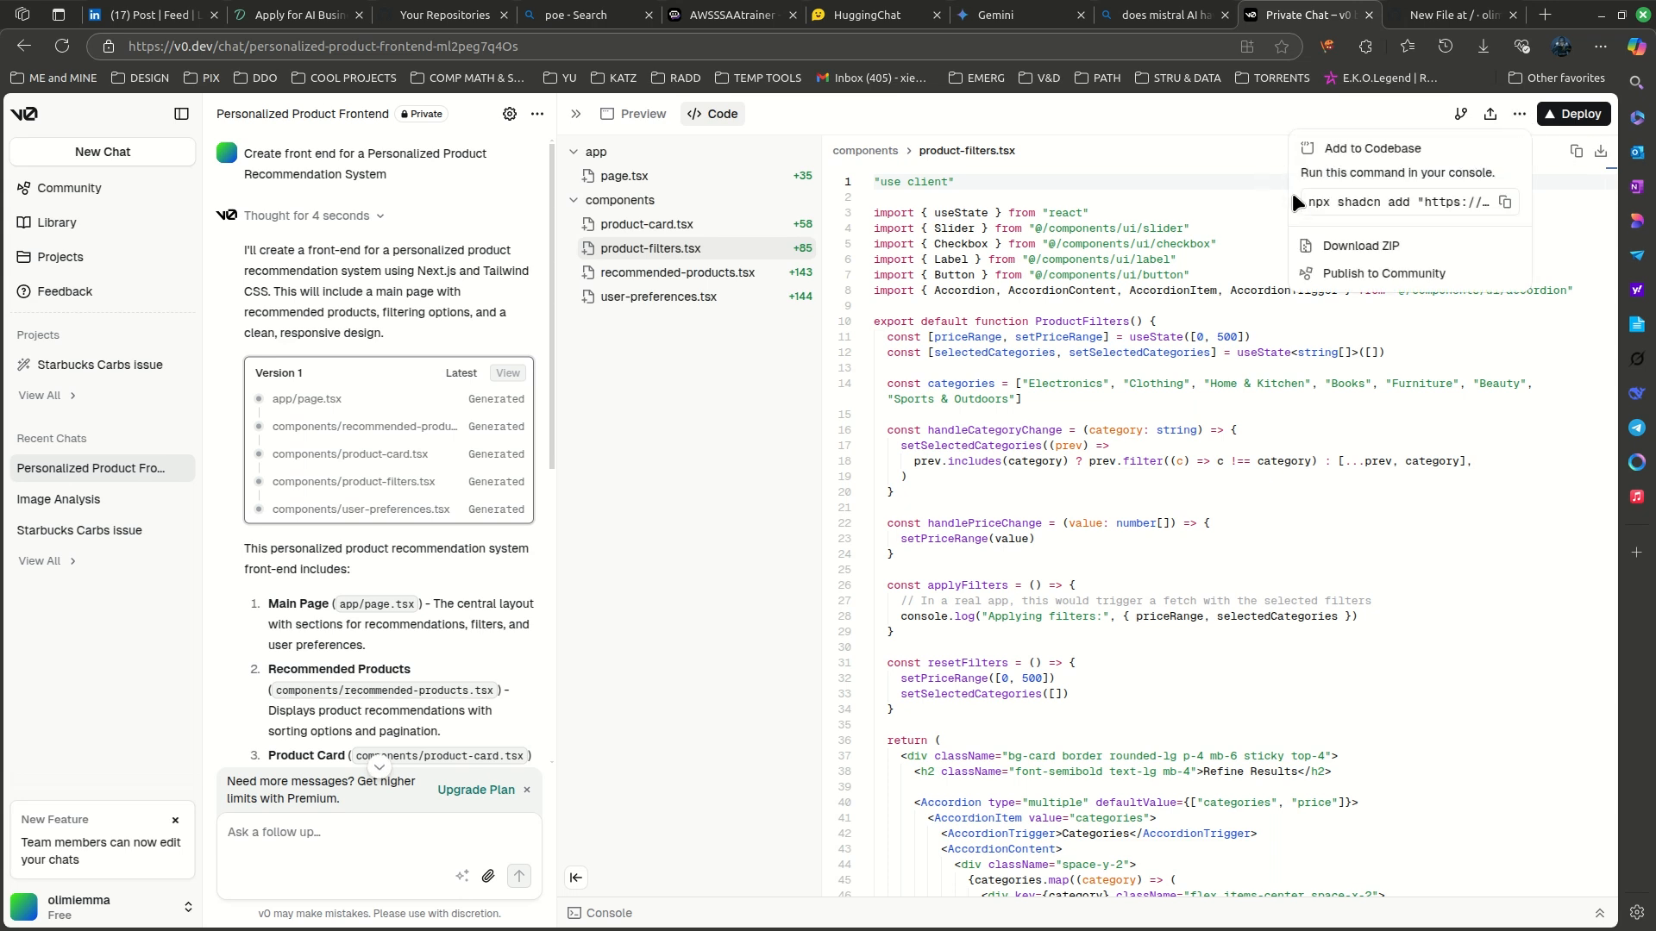
pyautogui.click(1359, 249)
pyautogui.click(1484, 46)
pyautogui.click(1439, 123)
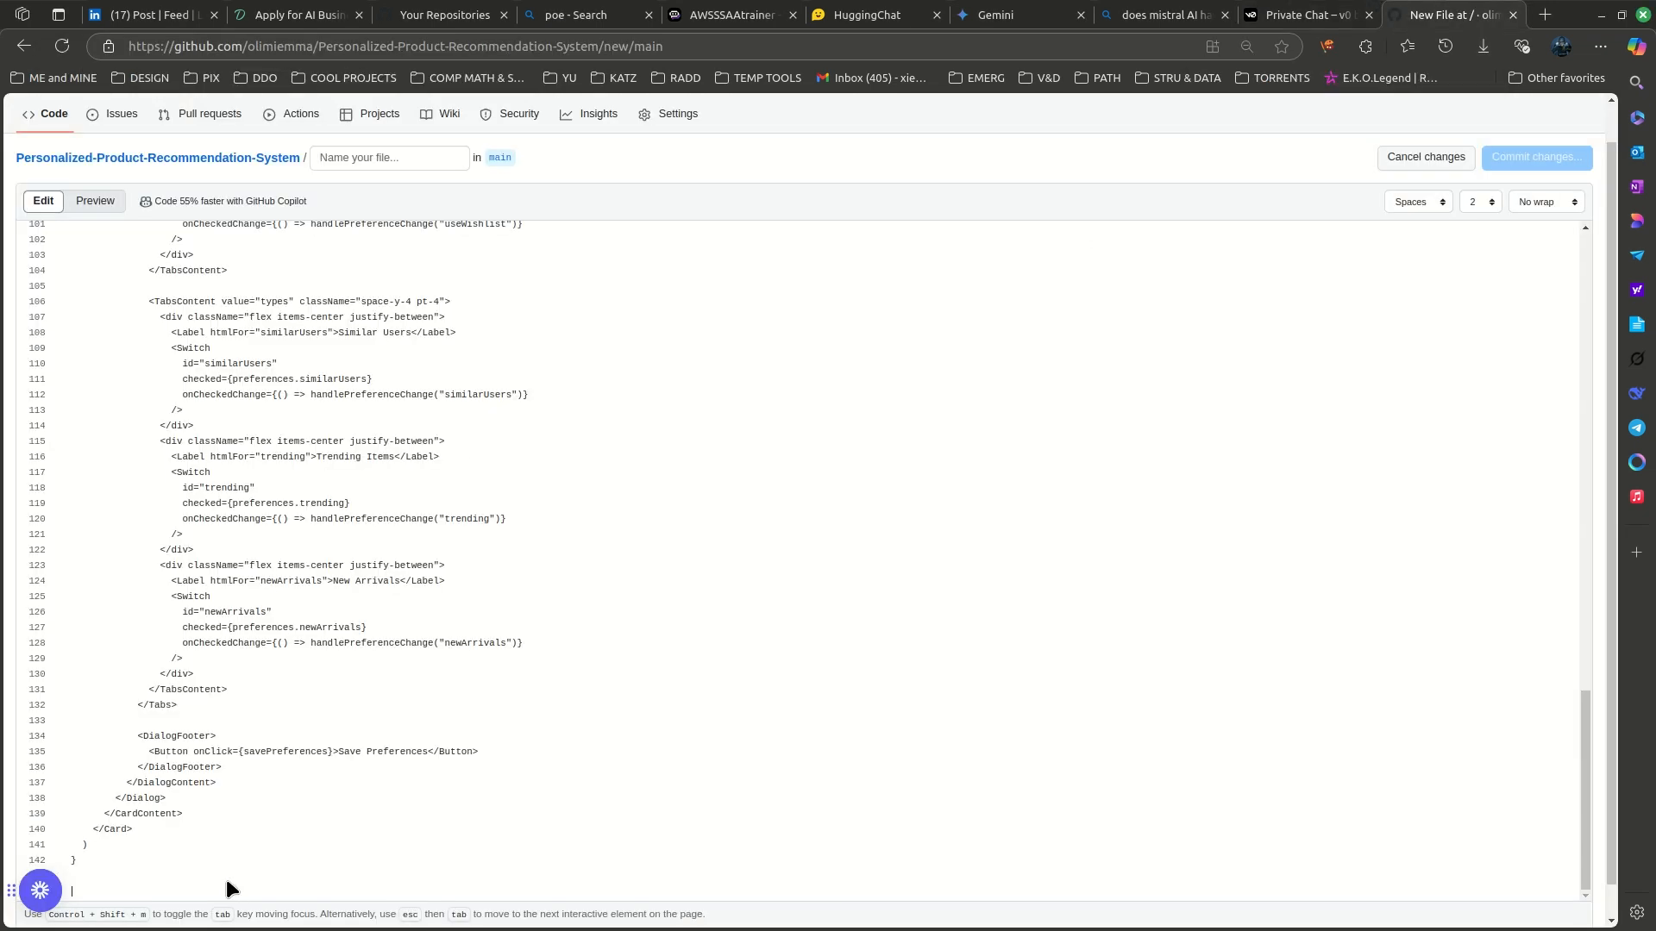
# - Move the Downloads folder window over the GitHub page and keep it always on top
pyautogui.hotkey('alt', 'Tab')
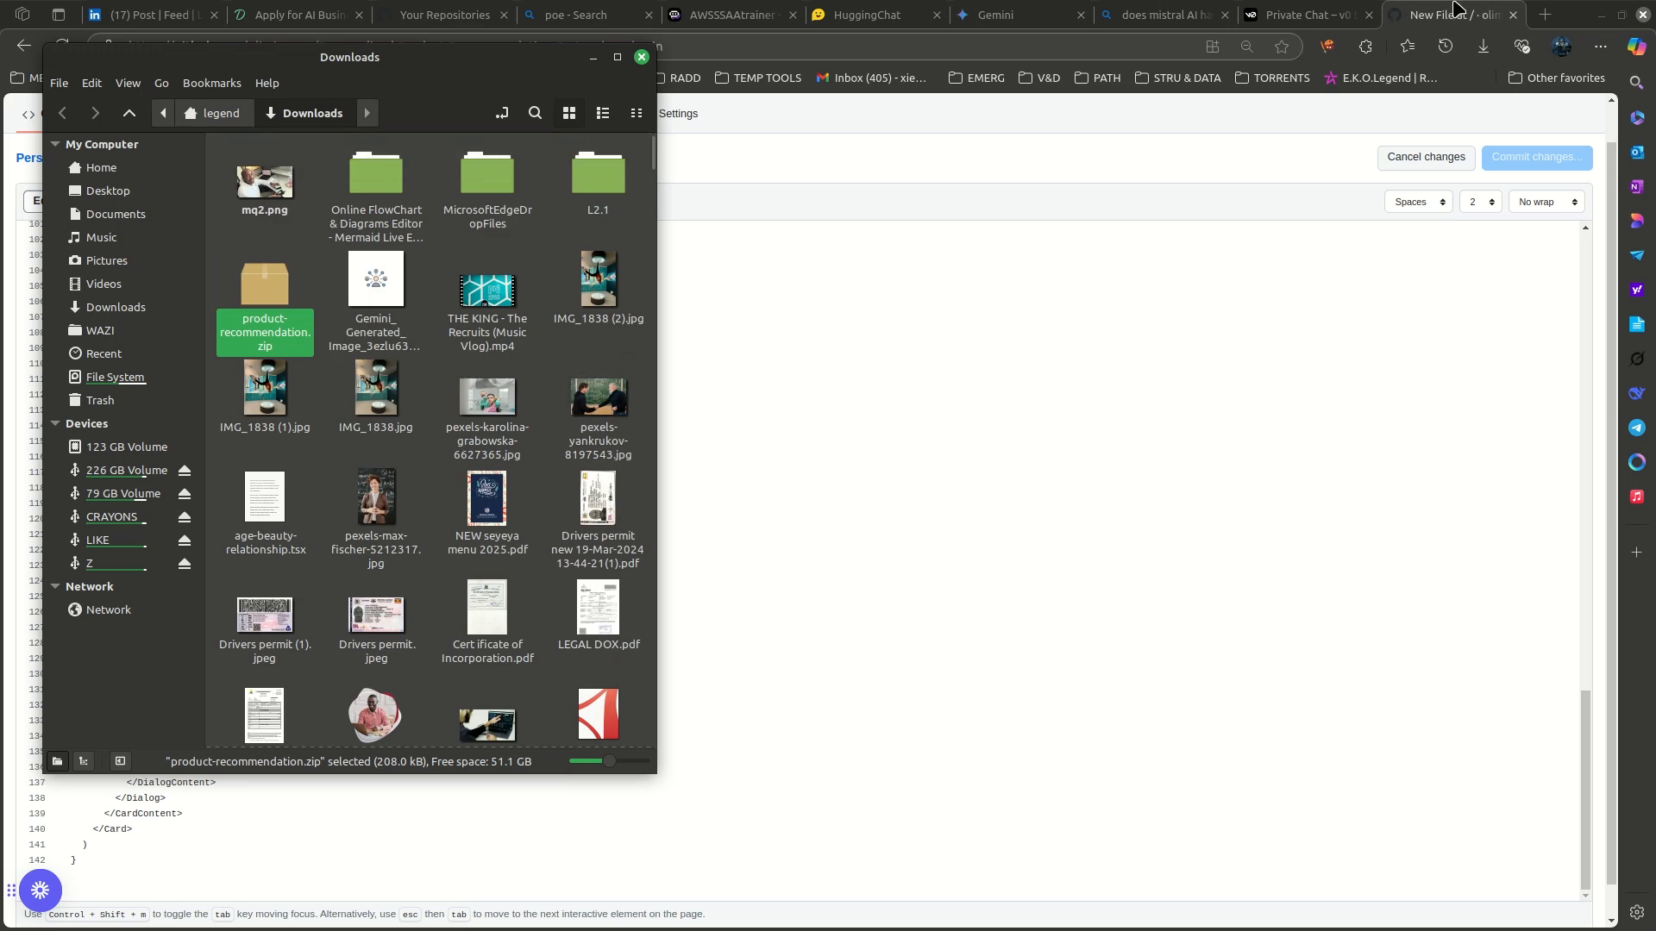
pyautogui.moveTo(544, 67); pyautogui.dragTo(1112, 321)
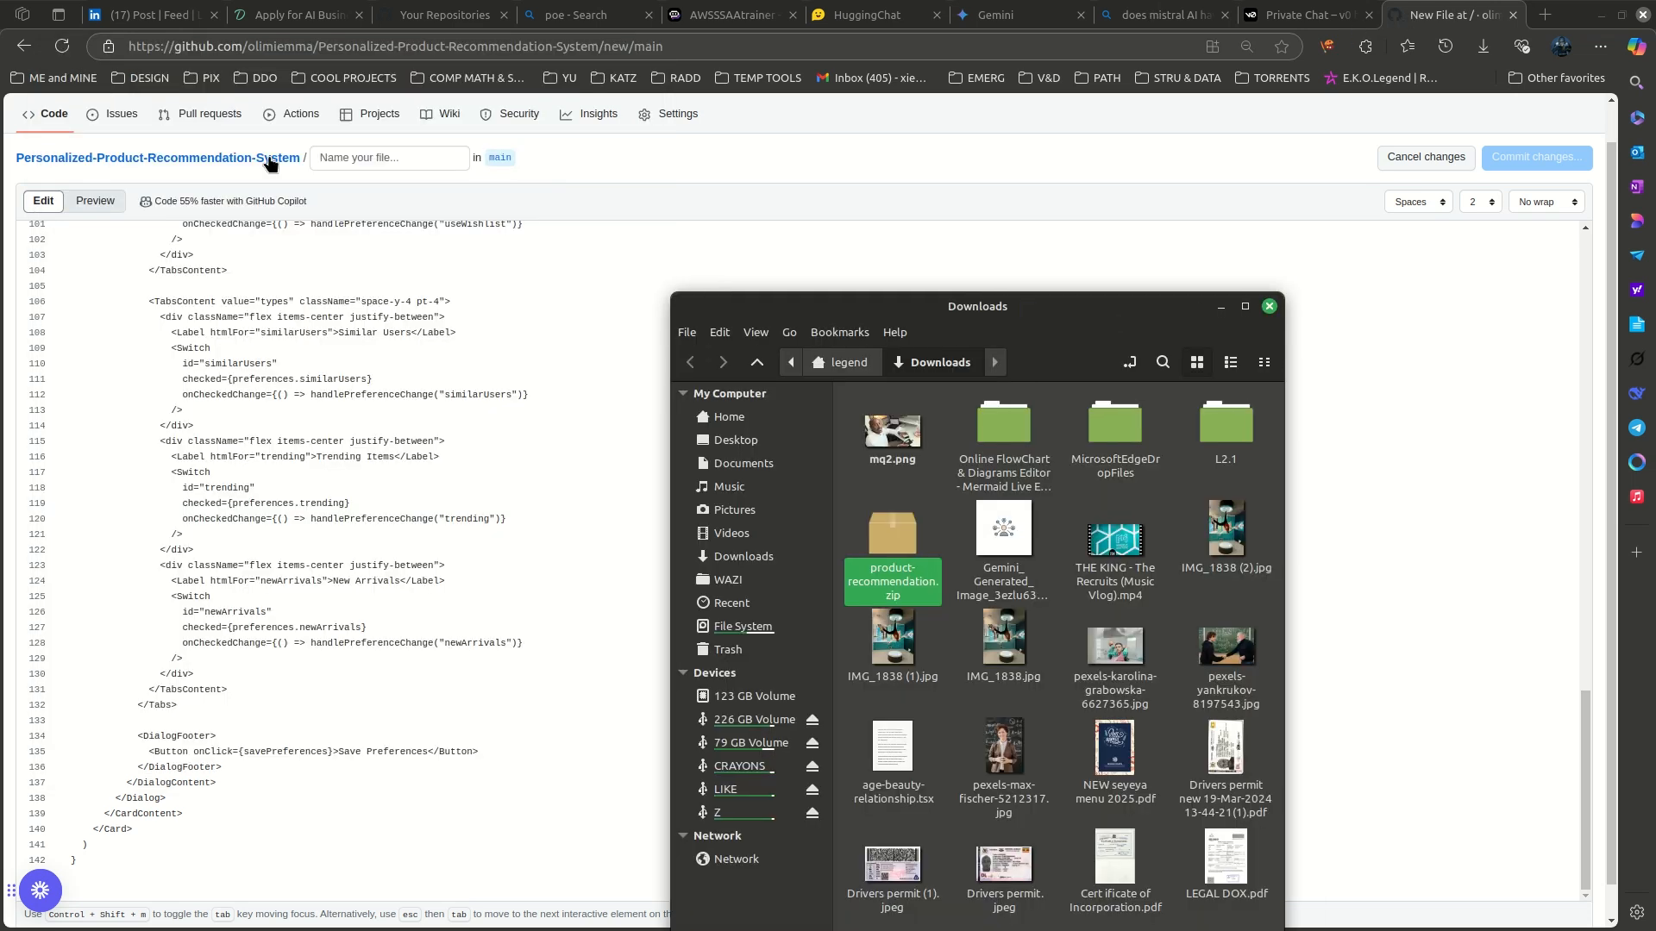
pyautogui.rightClick(938, 305)
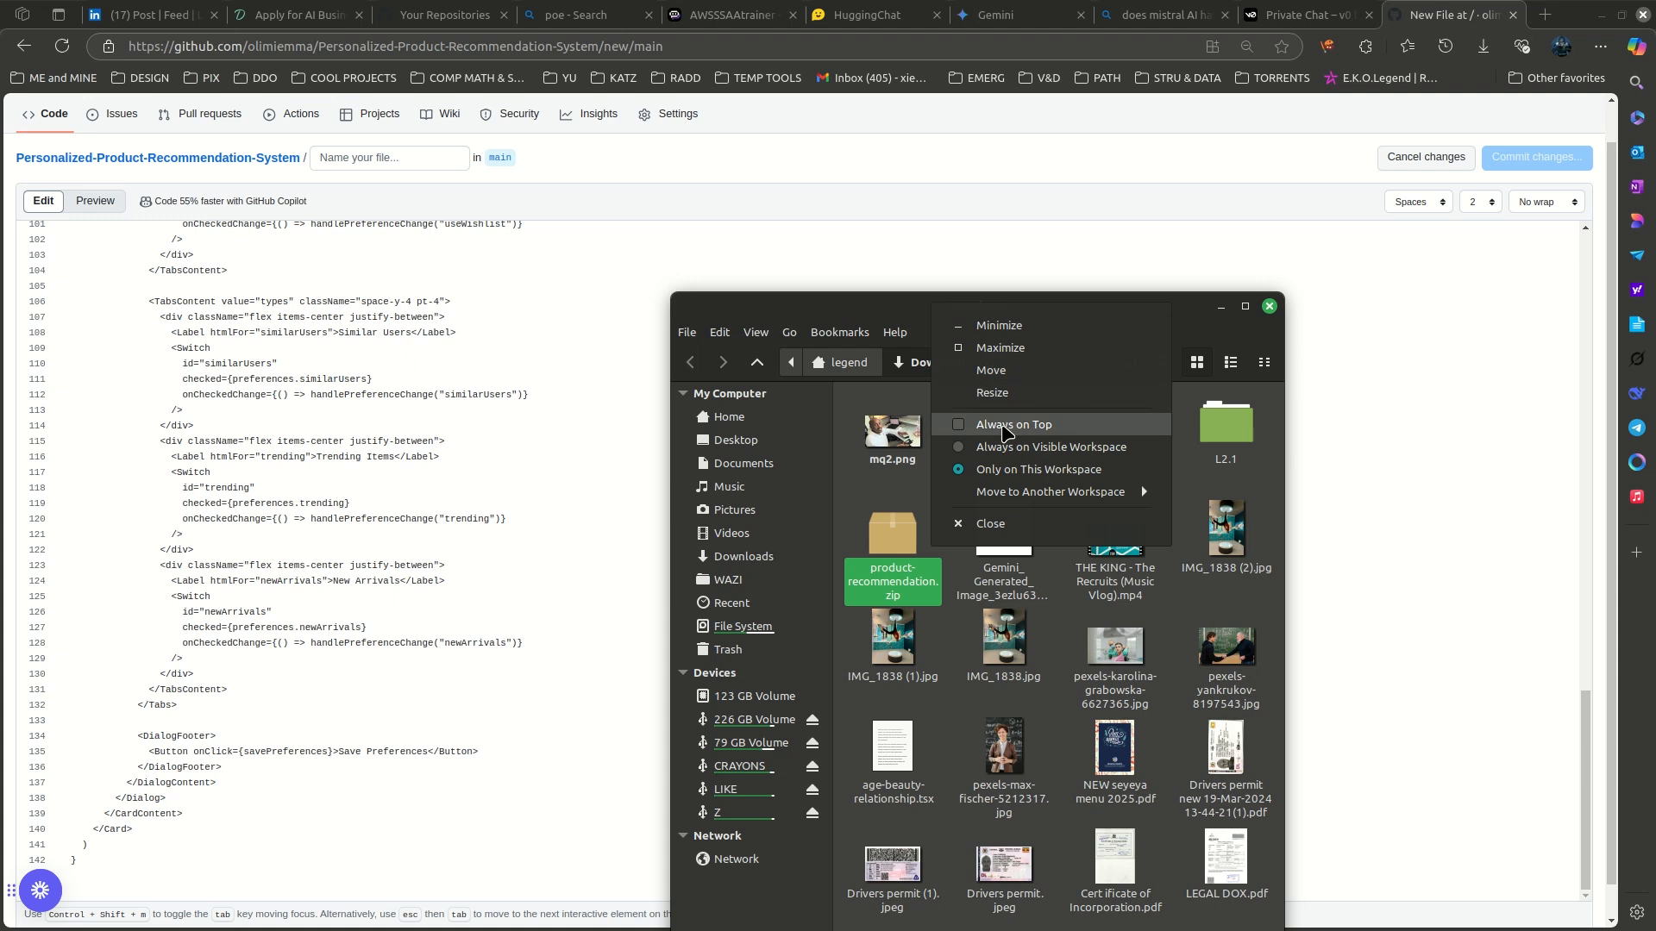
pyautogui.click(989, 426)
# - Discard the unsaved new file and reopen Personalized-Product-Recommendation-System from the account's repository list
pyautogui.click(241, 161)
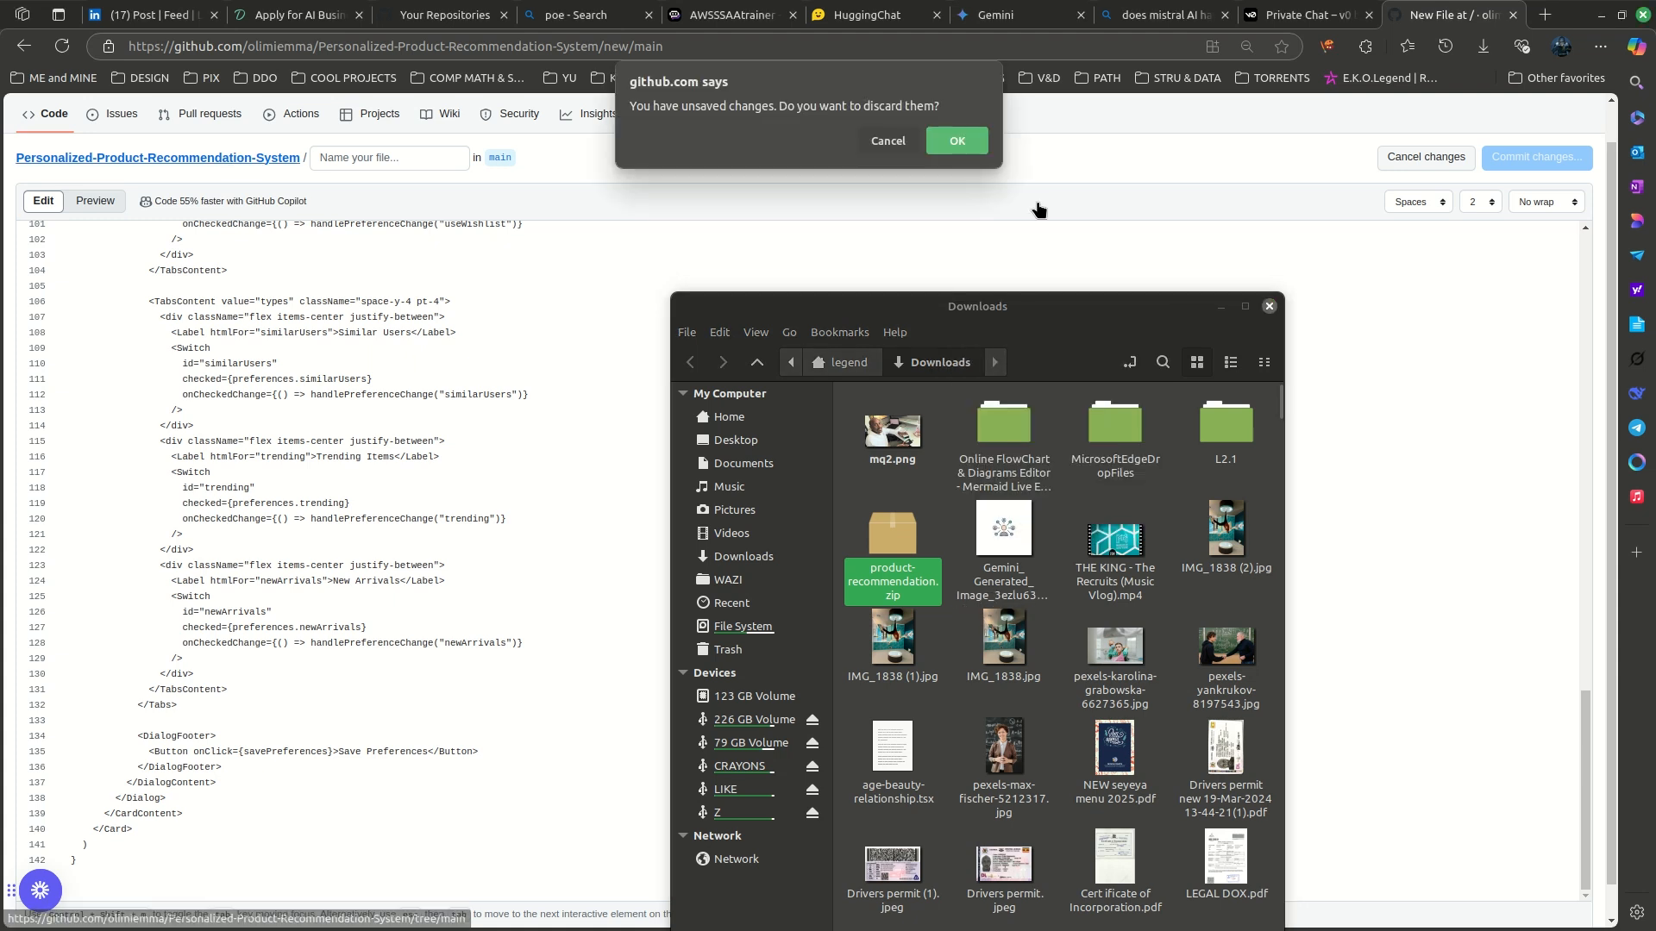
pyautogui.click(956, 142)
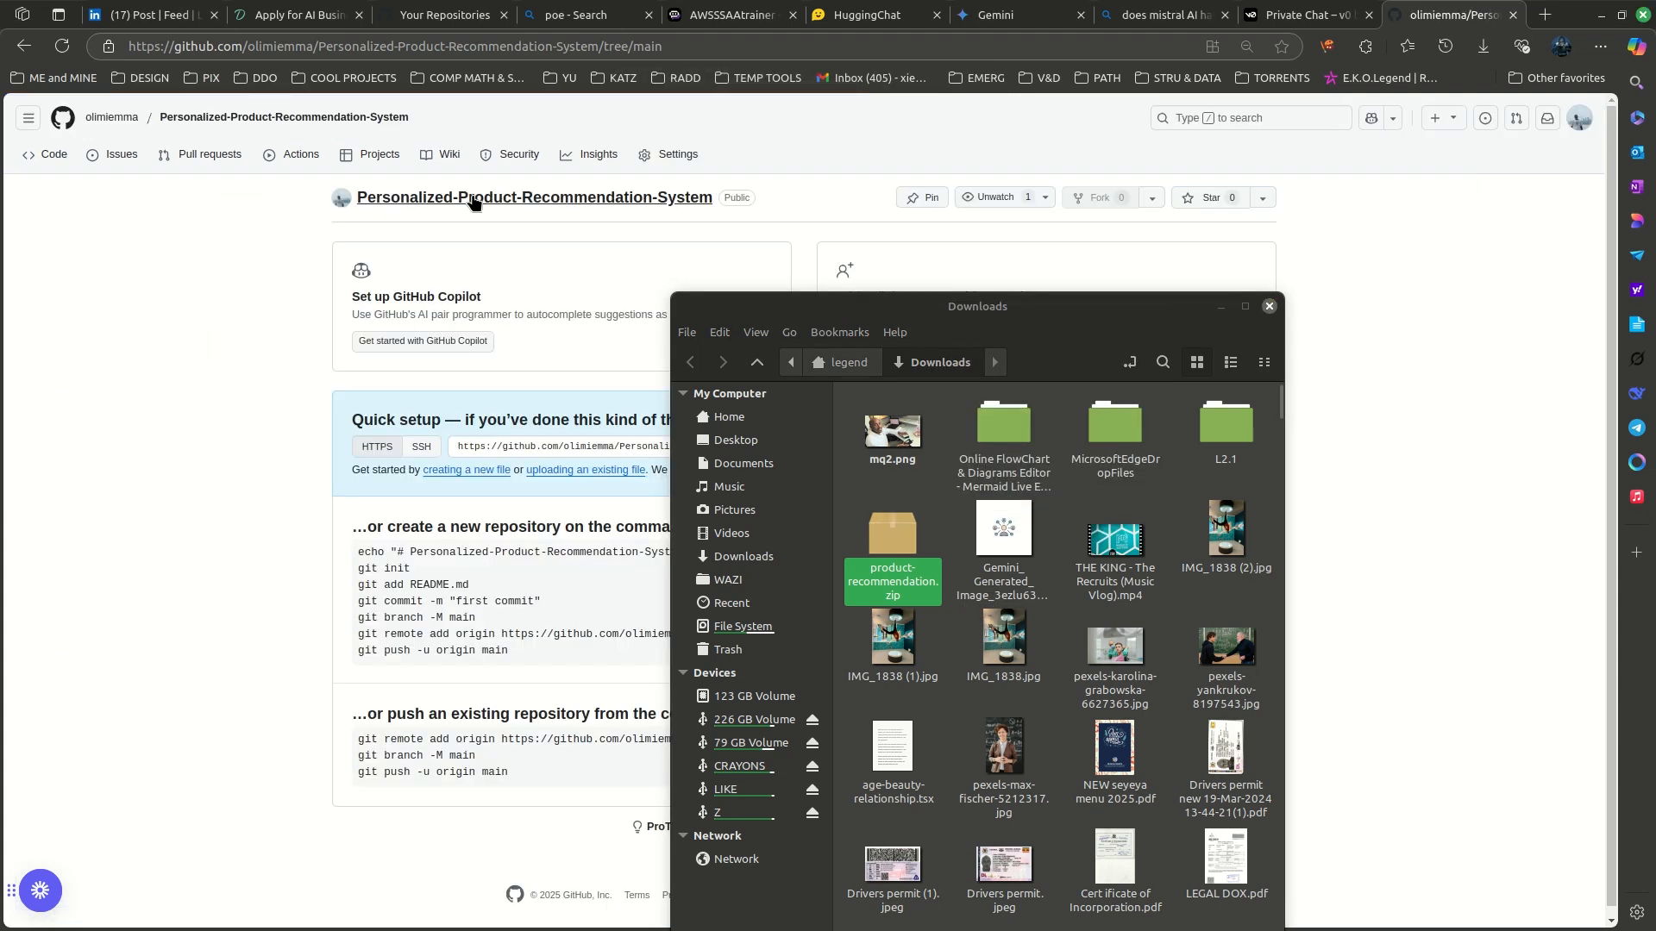
pyautogui.click(102, 122)
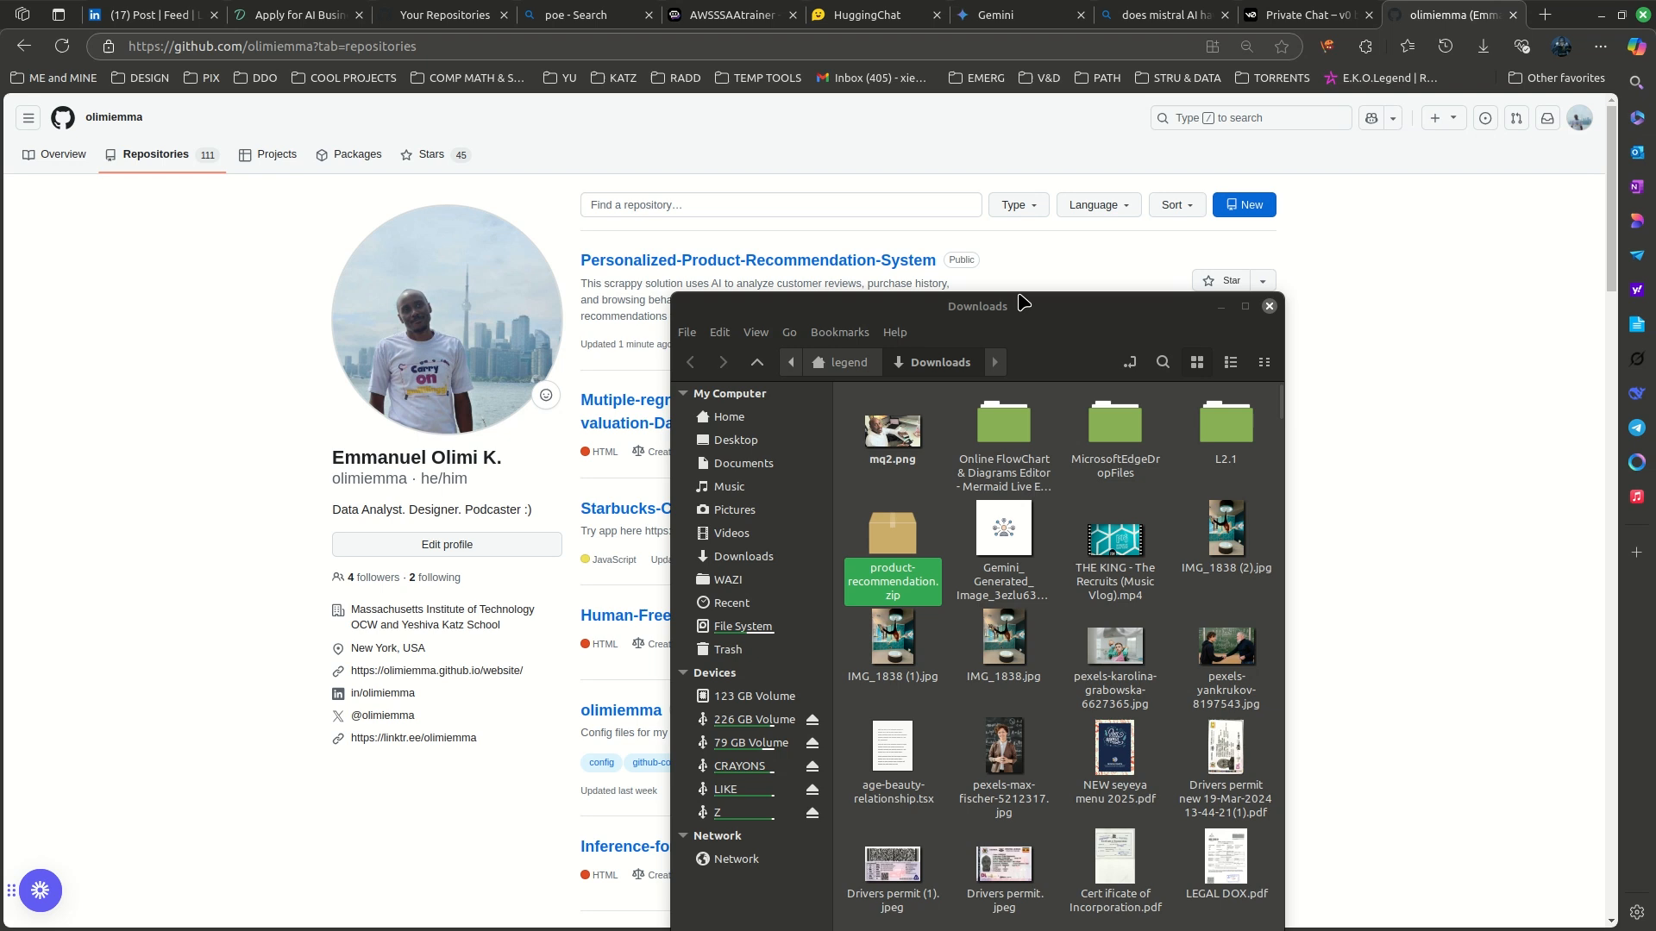
pyautogui.click(884, 264)
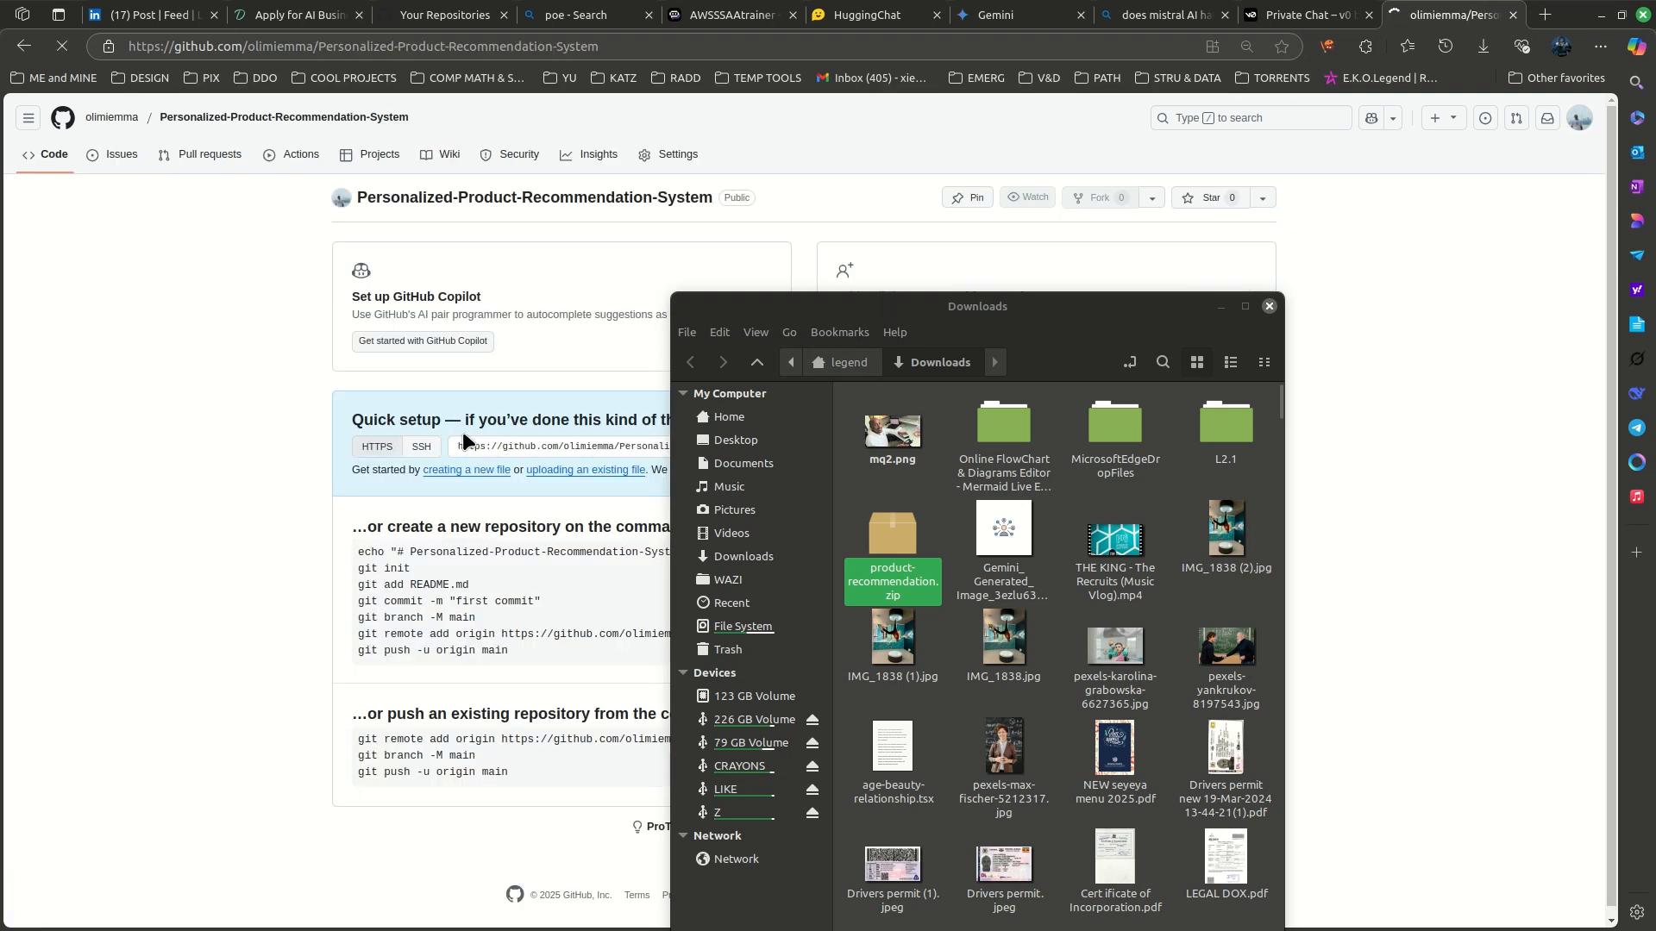
# - Try to add product-recommendation.zip through the new-file editor, and return to the repository's main page
pyautogui.click(466, 470)
pyautogui.moveTo(996, 308); pyautogui.dragTo(1170, 280)
pyautogui.moveTo(1086, 539); pyautogui.dragTo(454, 453)
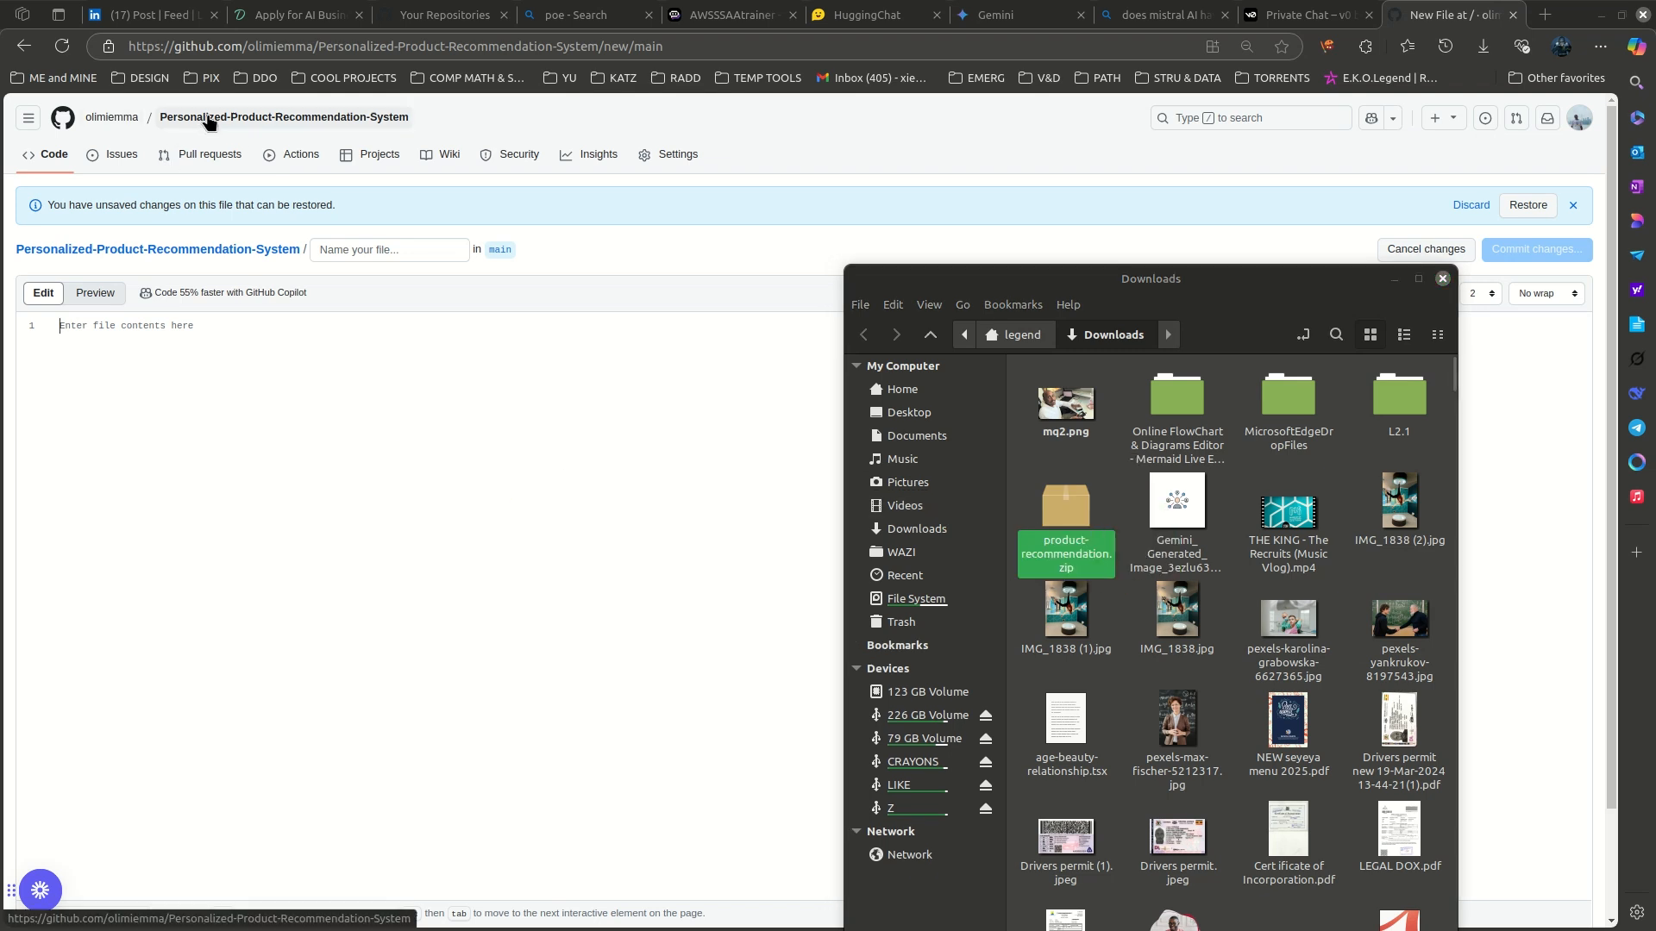
pyautogui.click(285, 117)
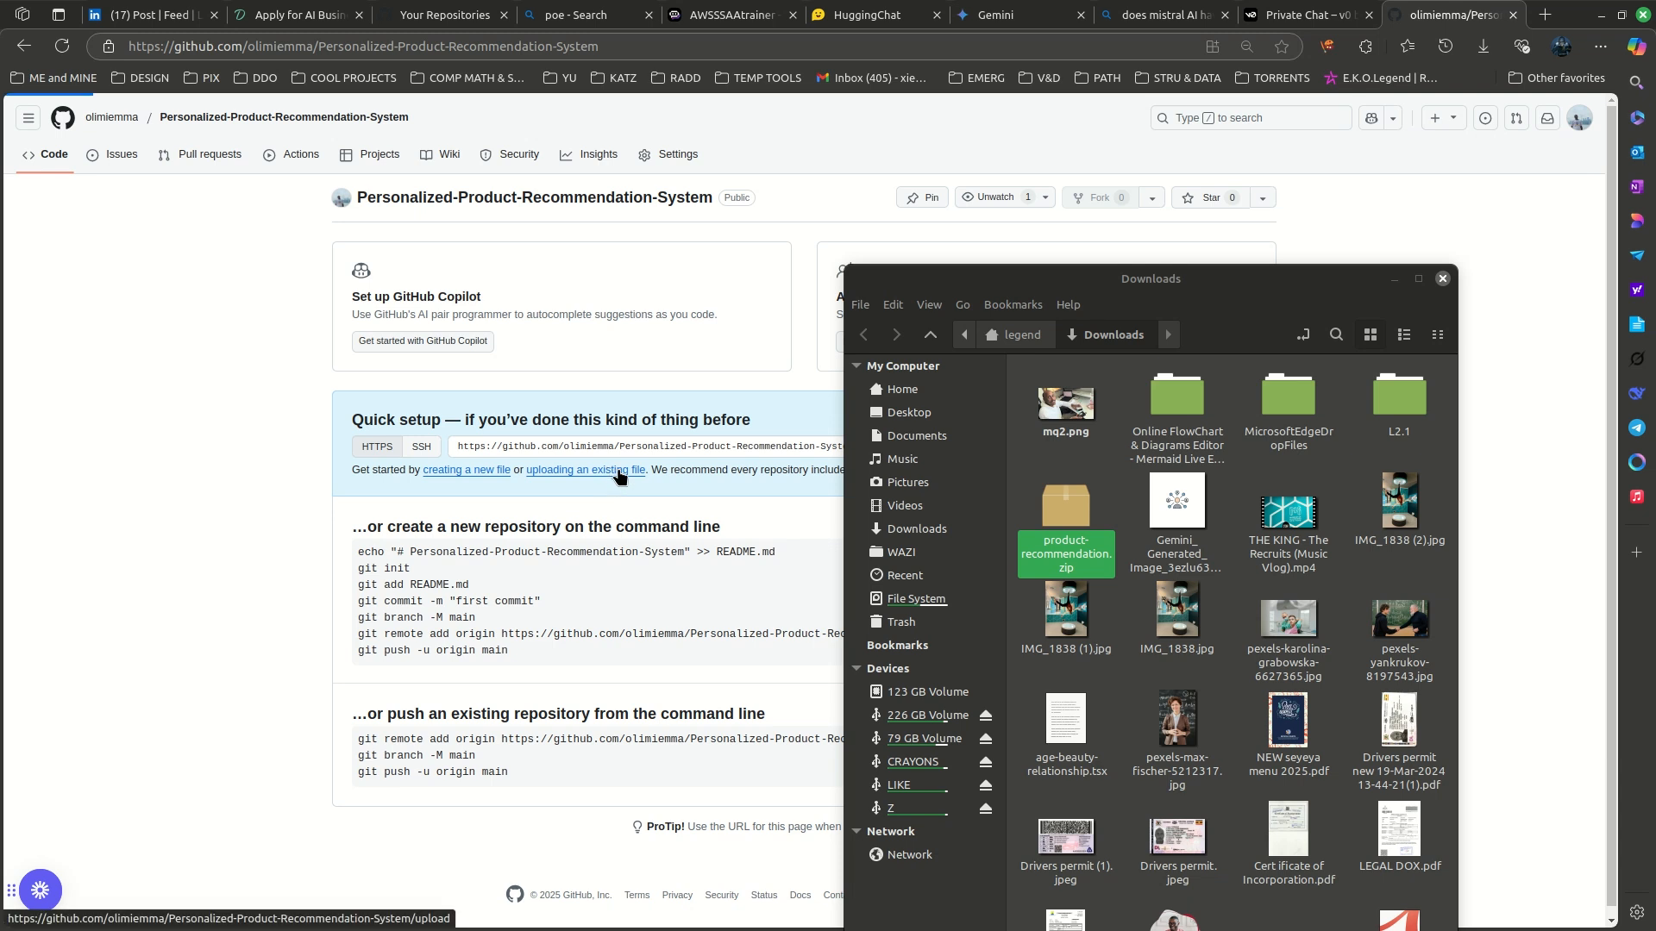
# - Upload product-recommendation.zip to the repository, commit the changes, and minimize the Downloads folder window
pyautogui.click(614, 476)
pyautogui.moveTo(1066, 518); pyautogui.dragTo(772, 350)
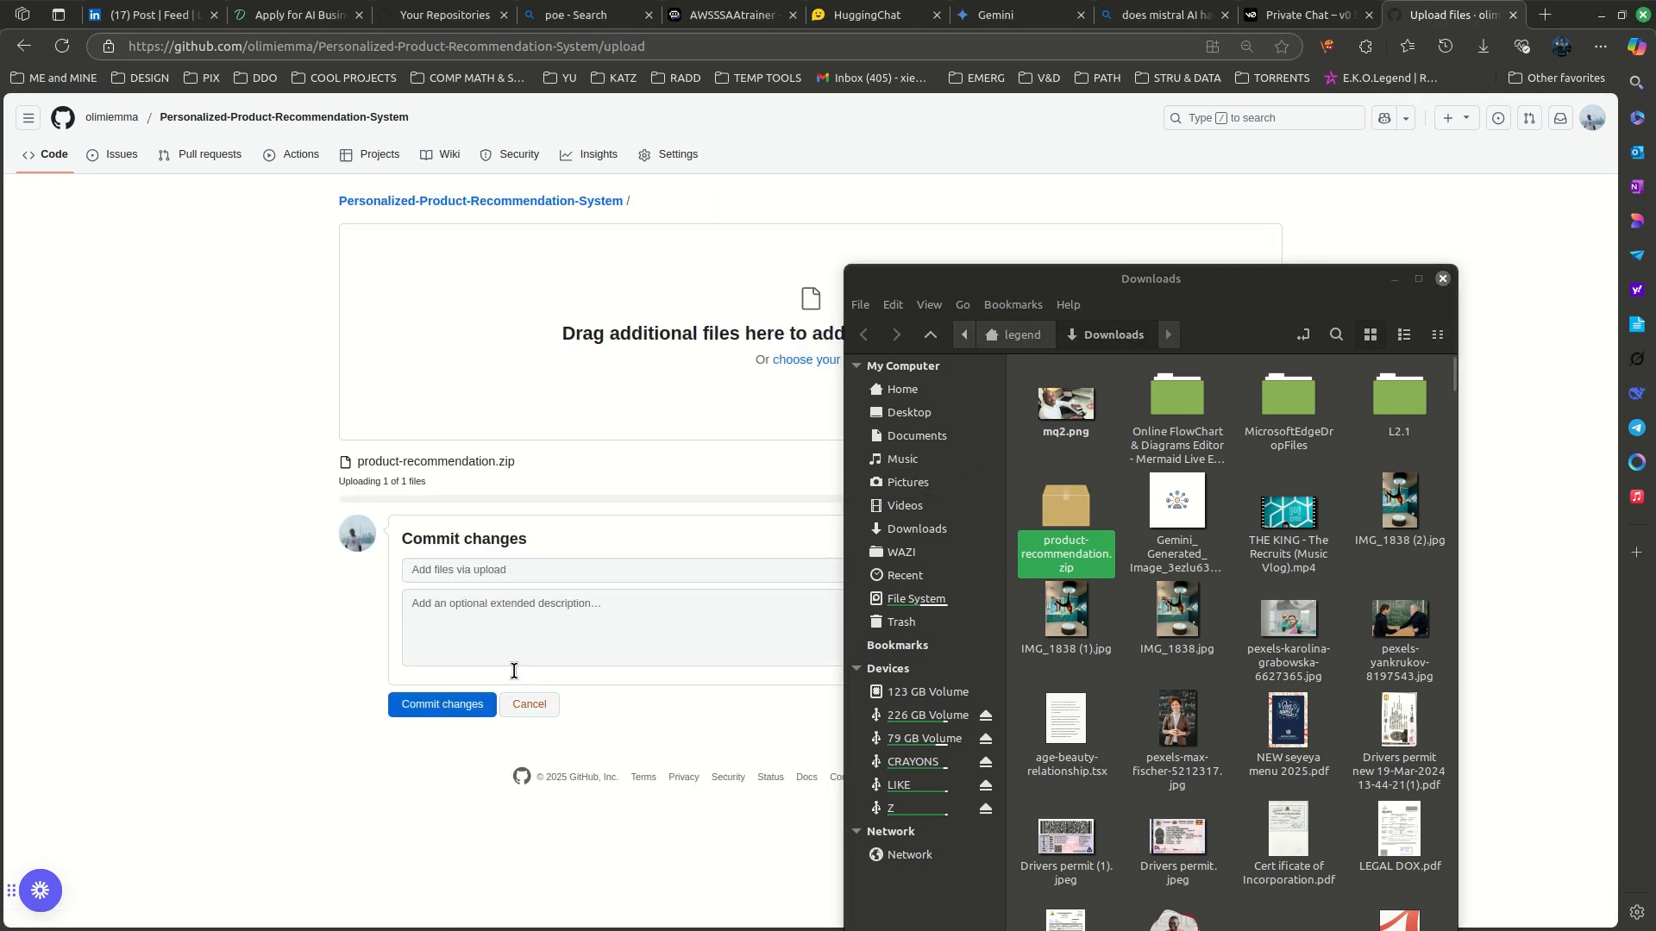
pyautogui.click(453, 697)
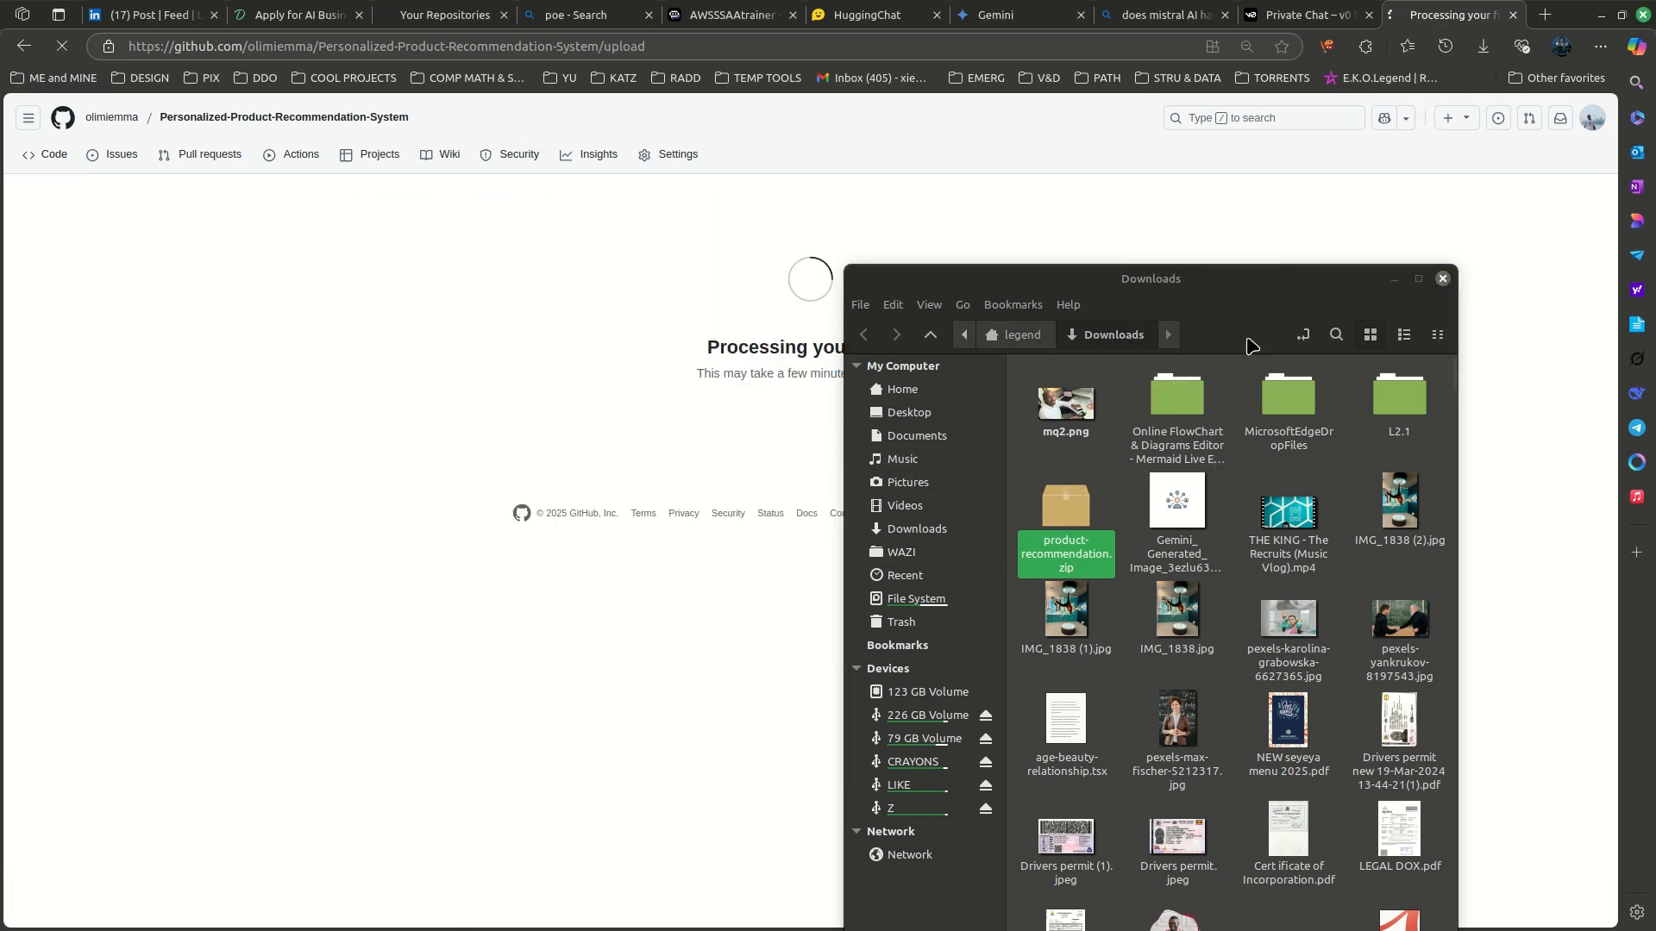
pyautogui.click(1395, 279)
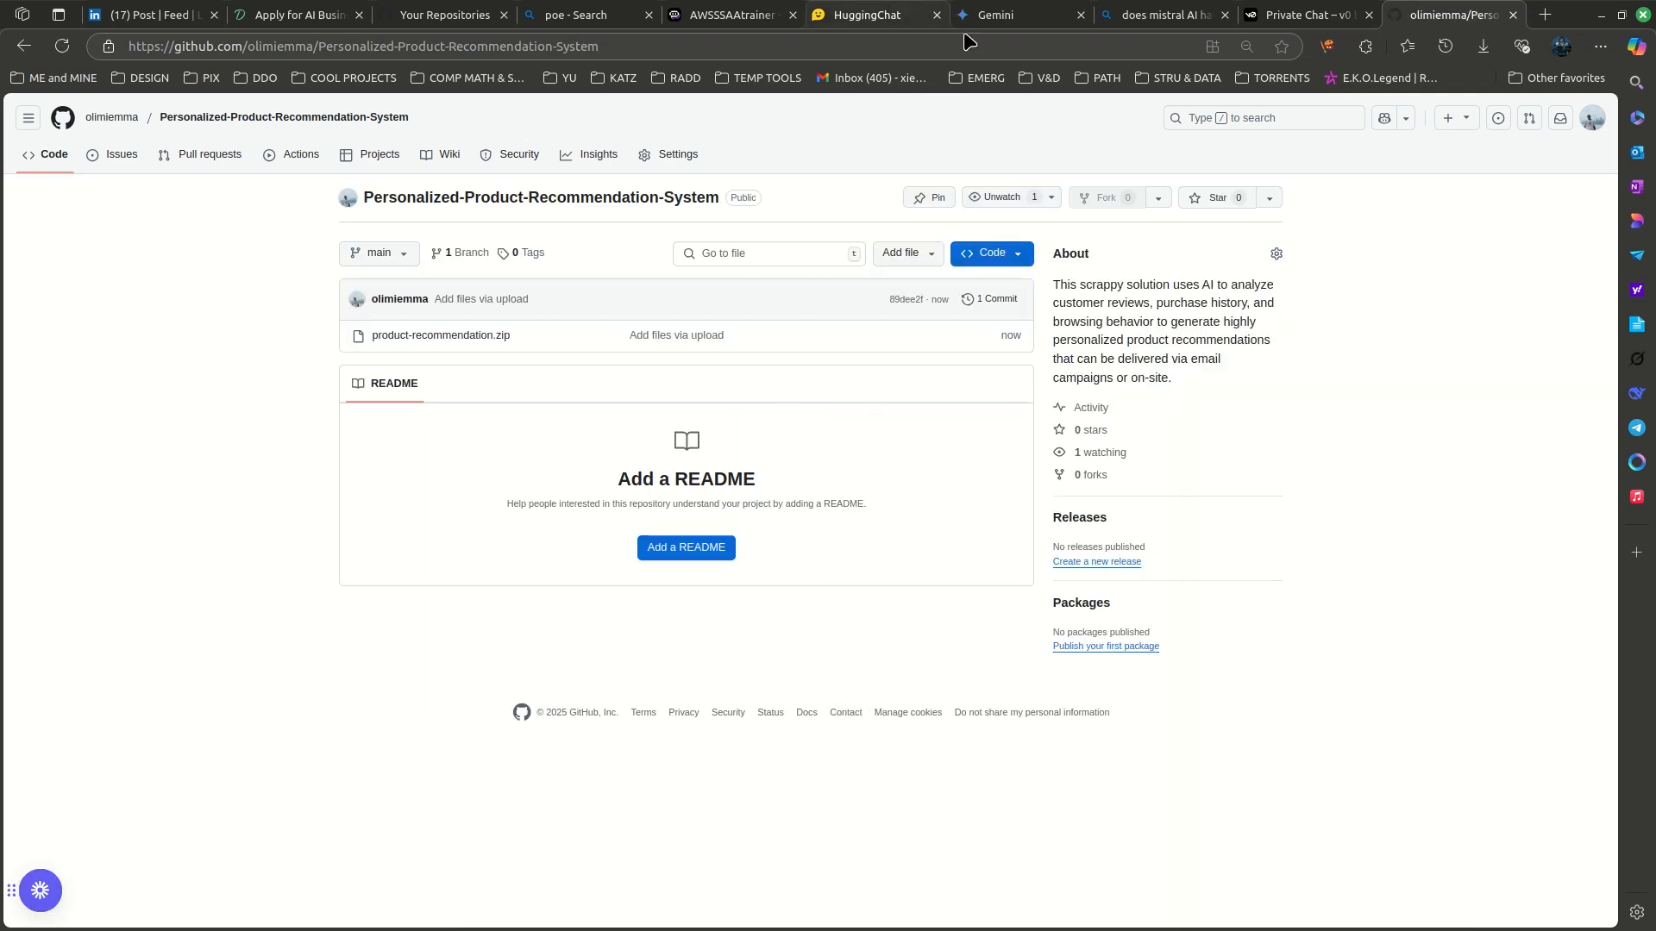
pyautogui.click(1296, 12)
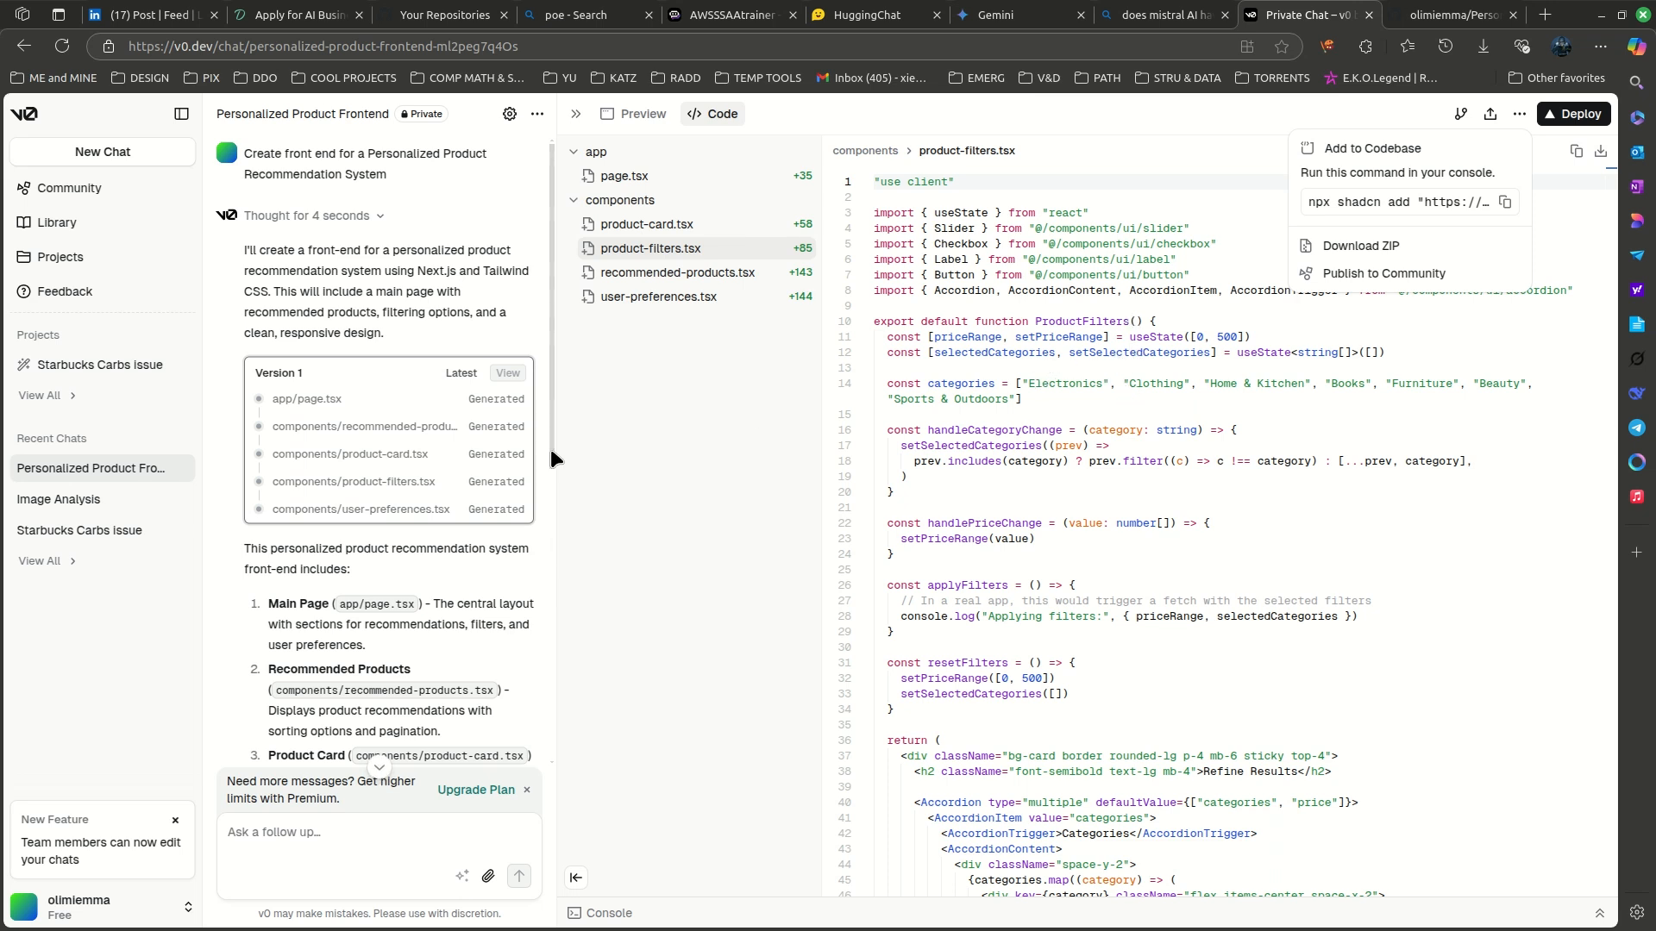
pyautogui.click(548, 590)
pyautogui.click(277, 833)
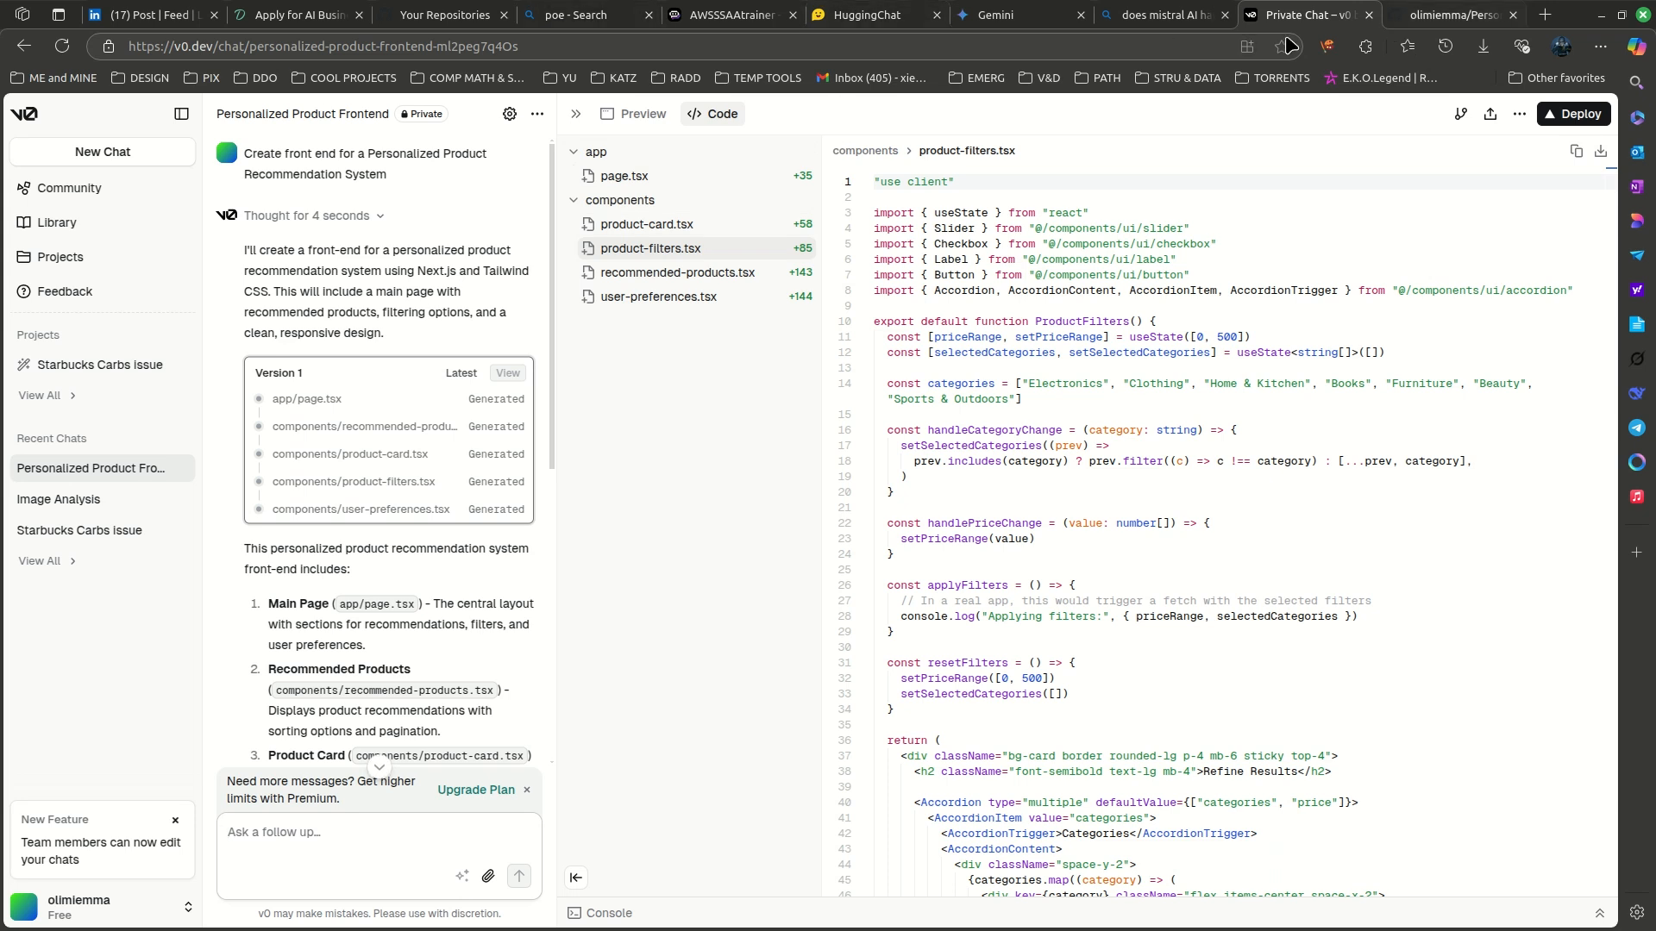
# - Open Google AI Studio in a new tab, examine its list of Gemini models, and return to the GitHub repository
pyautogui.click(1545, 15)
pyautogui.write('a')
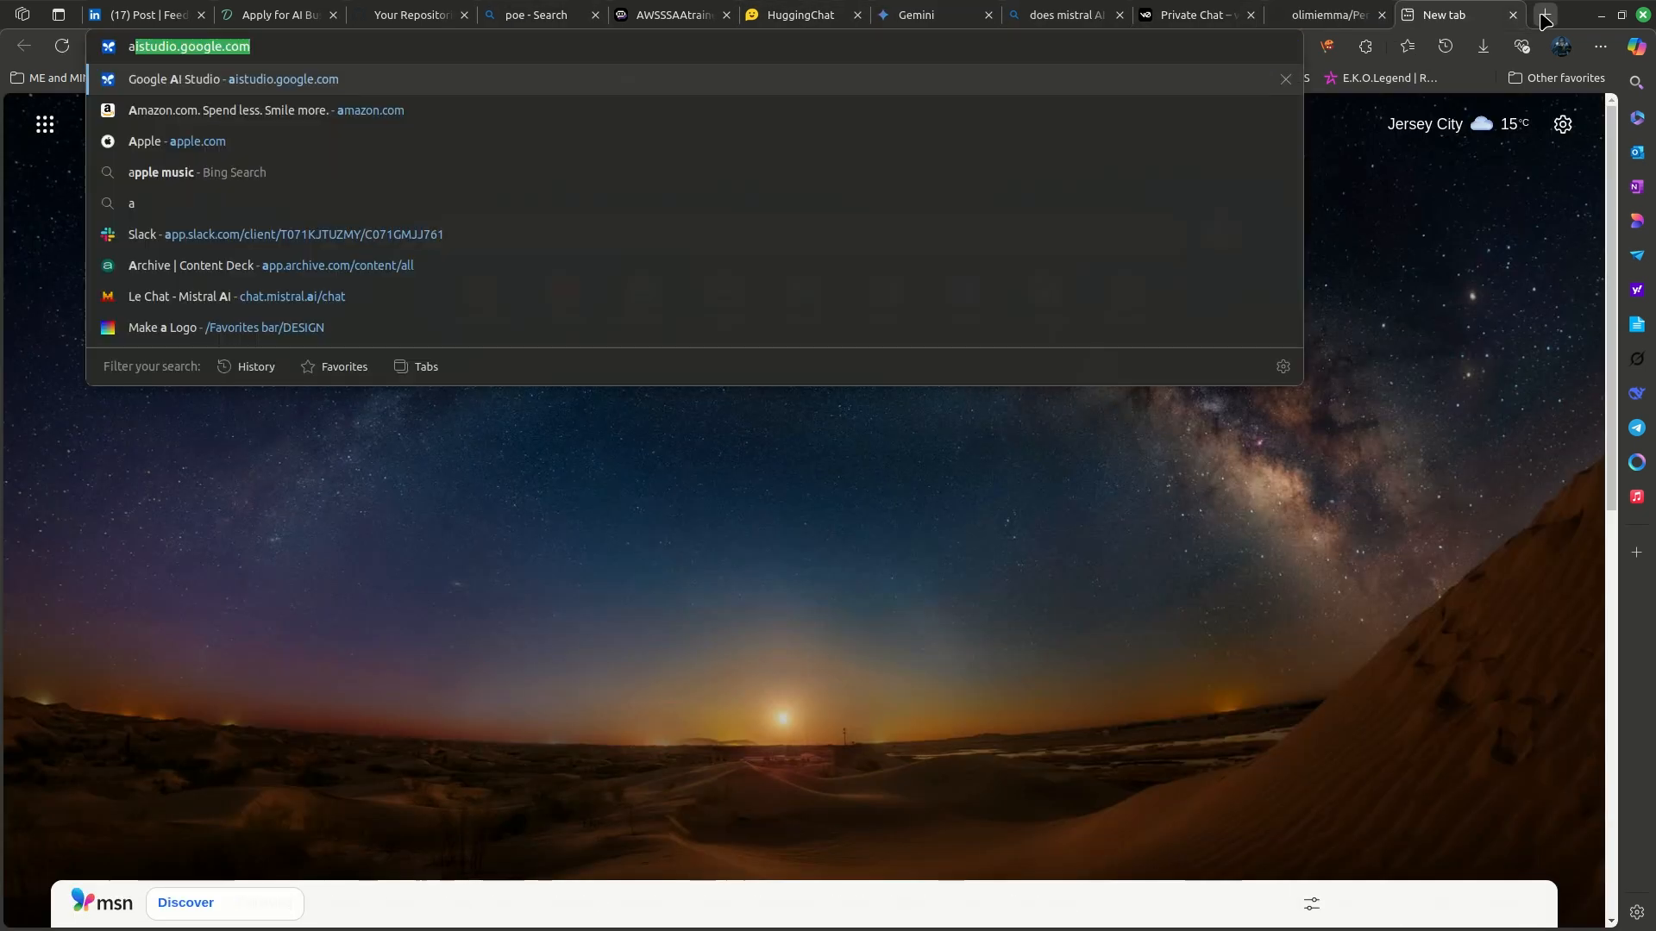
pyautogui.press('Return')
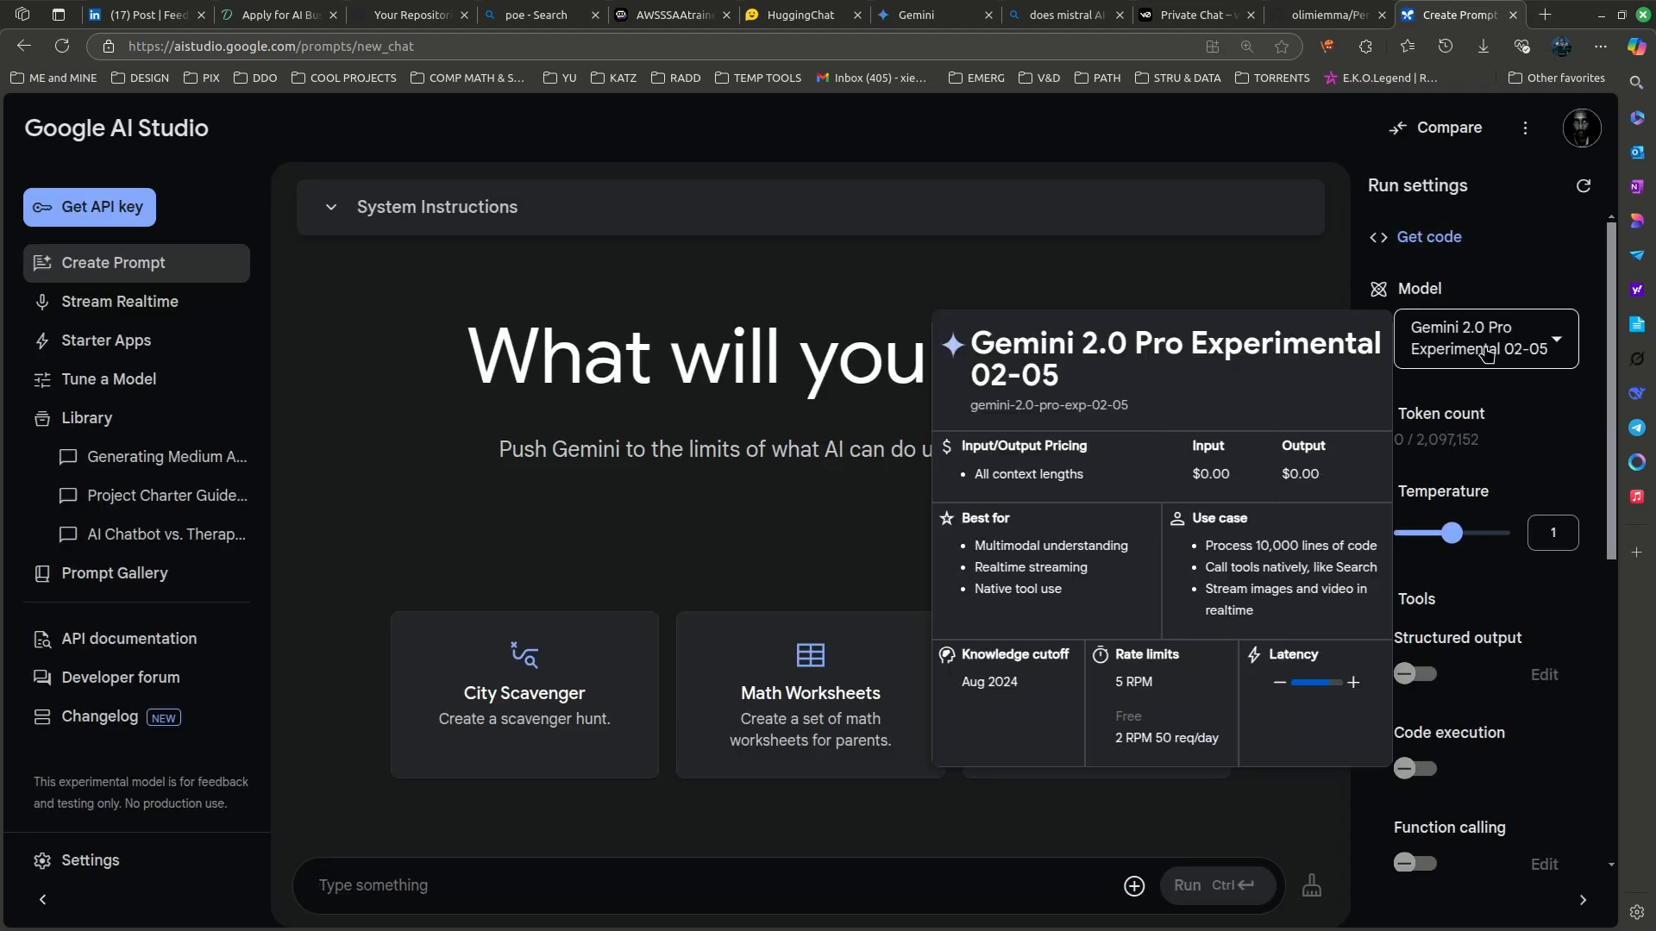
pyautogui.click(1485, 353)
pyautogui.scroll(-4, 1430, 562)
pyautogui.scroll(2, 1430, 561)
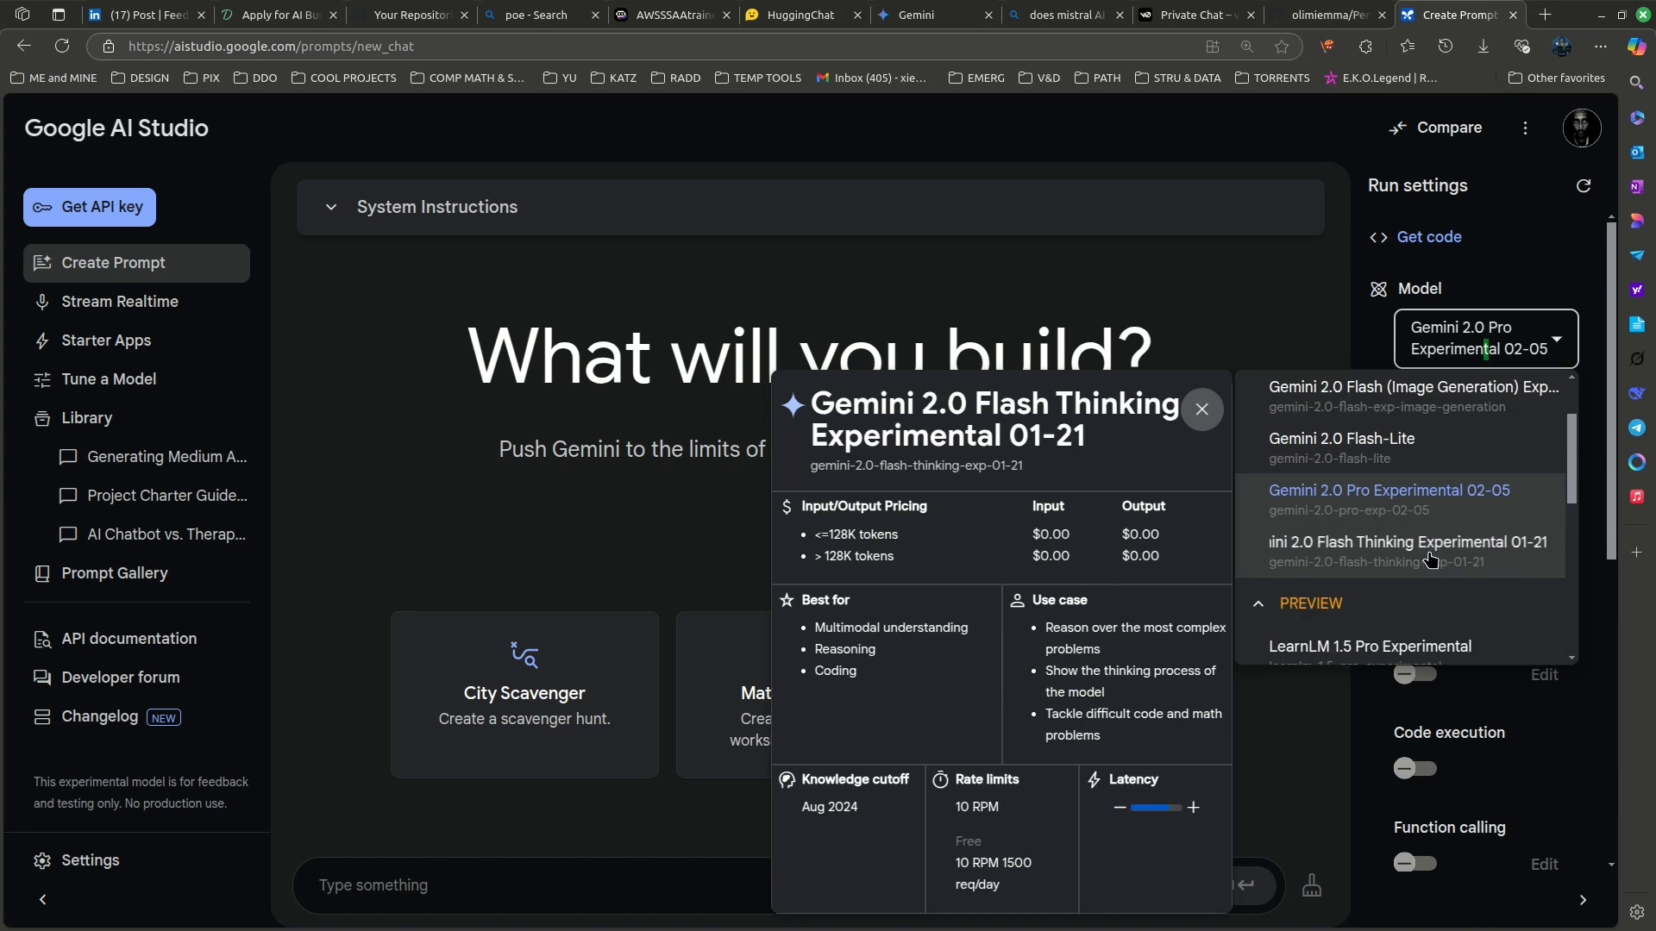
pyautogui.click(1145, 234)
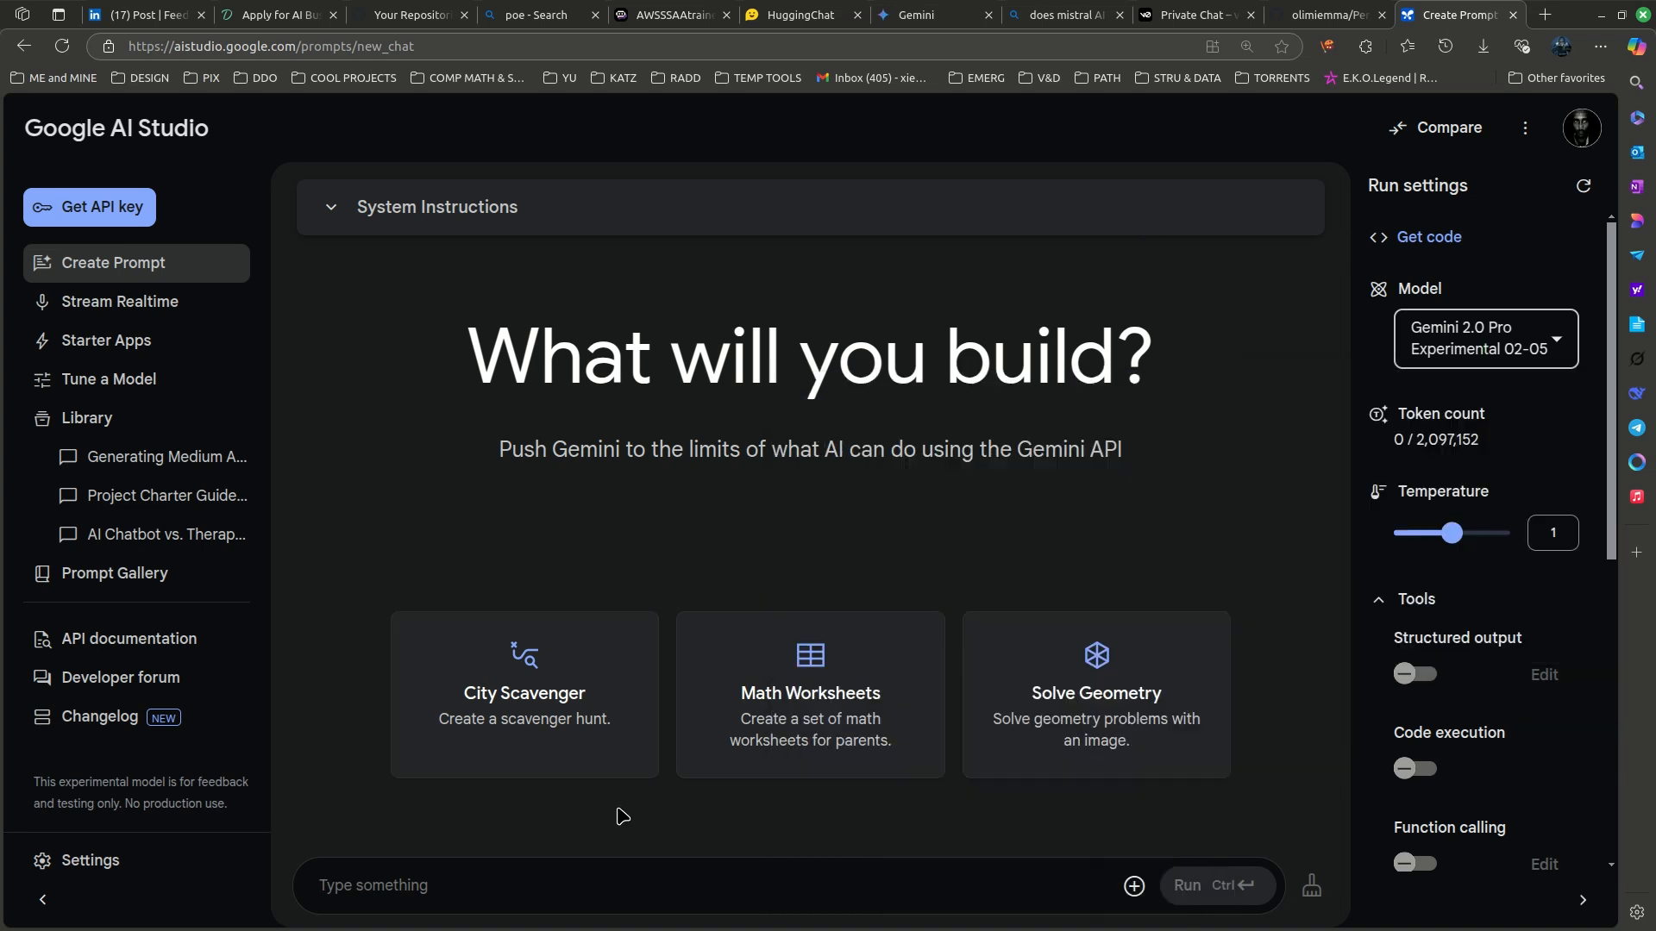
pyautogui.click(1328, 12)
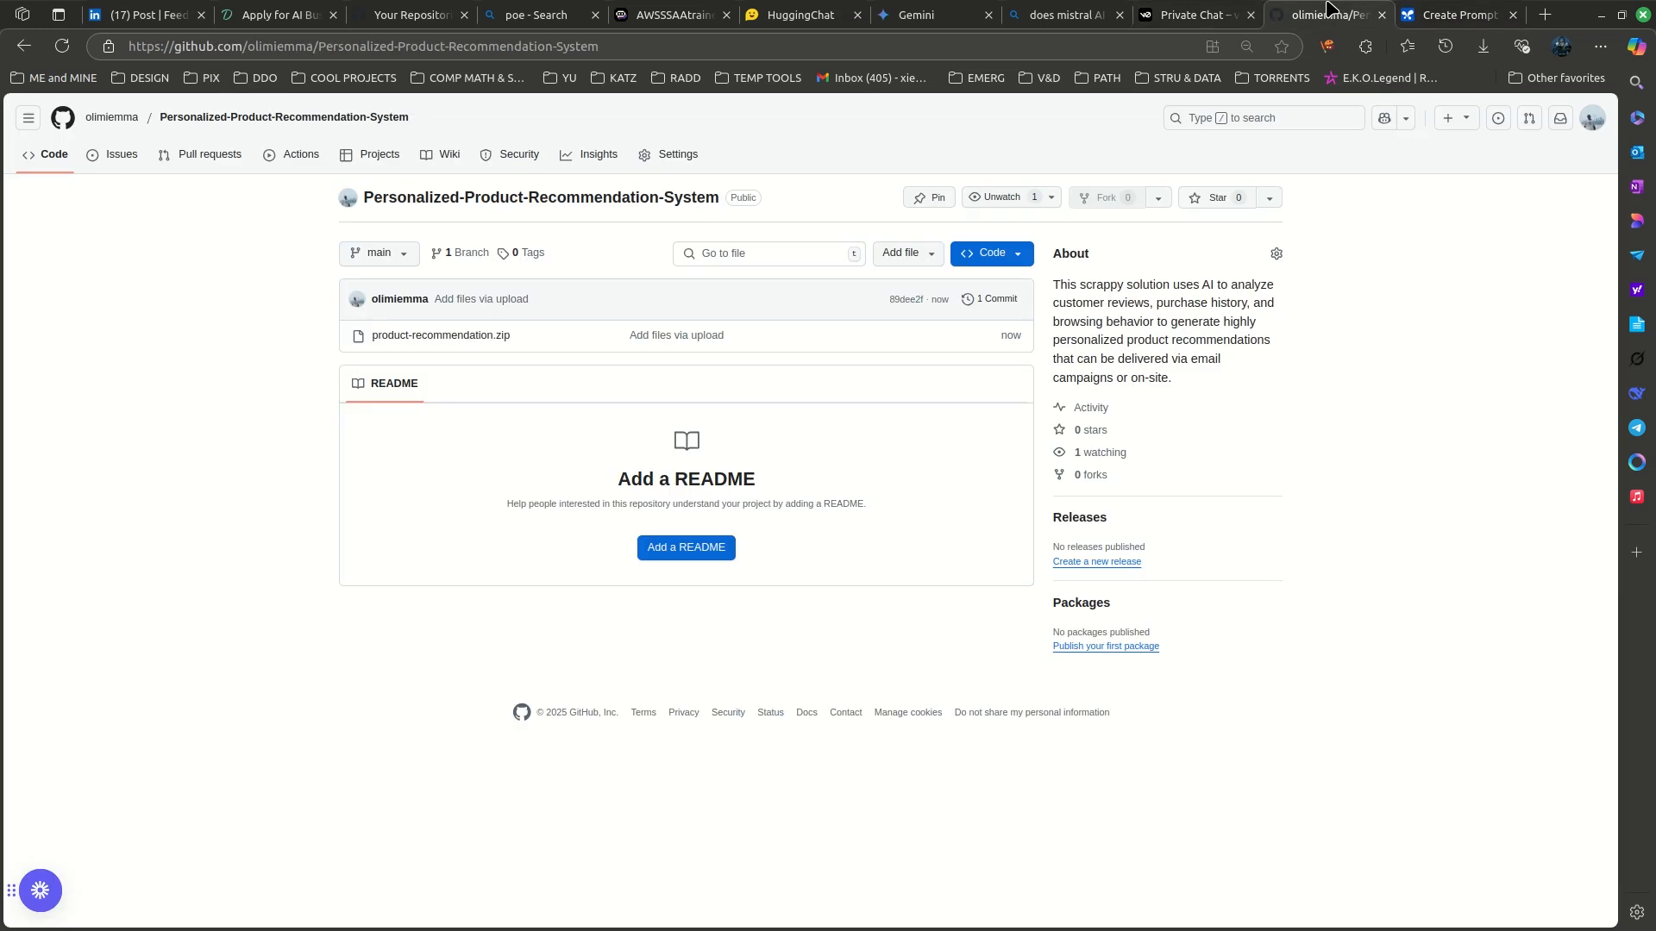
# - Look over the v0 preview of the Personalized Recommendations front end, and return to the HuggingChat assistant
pyautogui.click(802, 15)
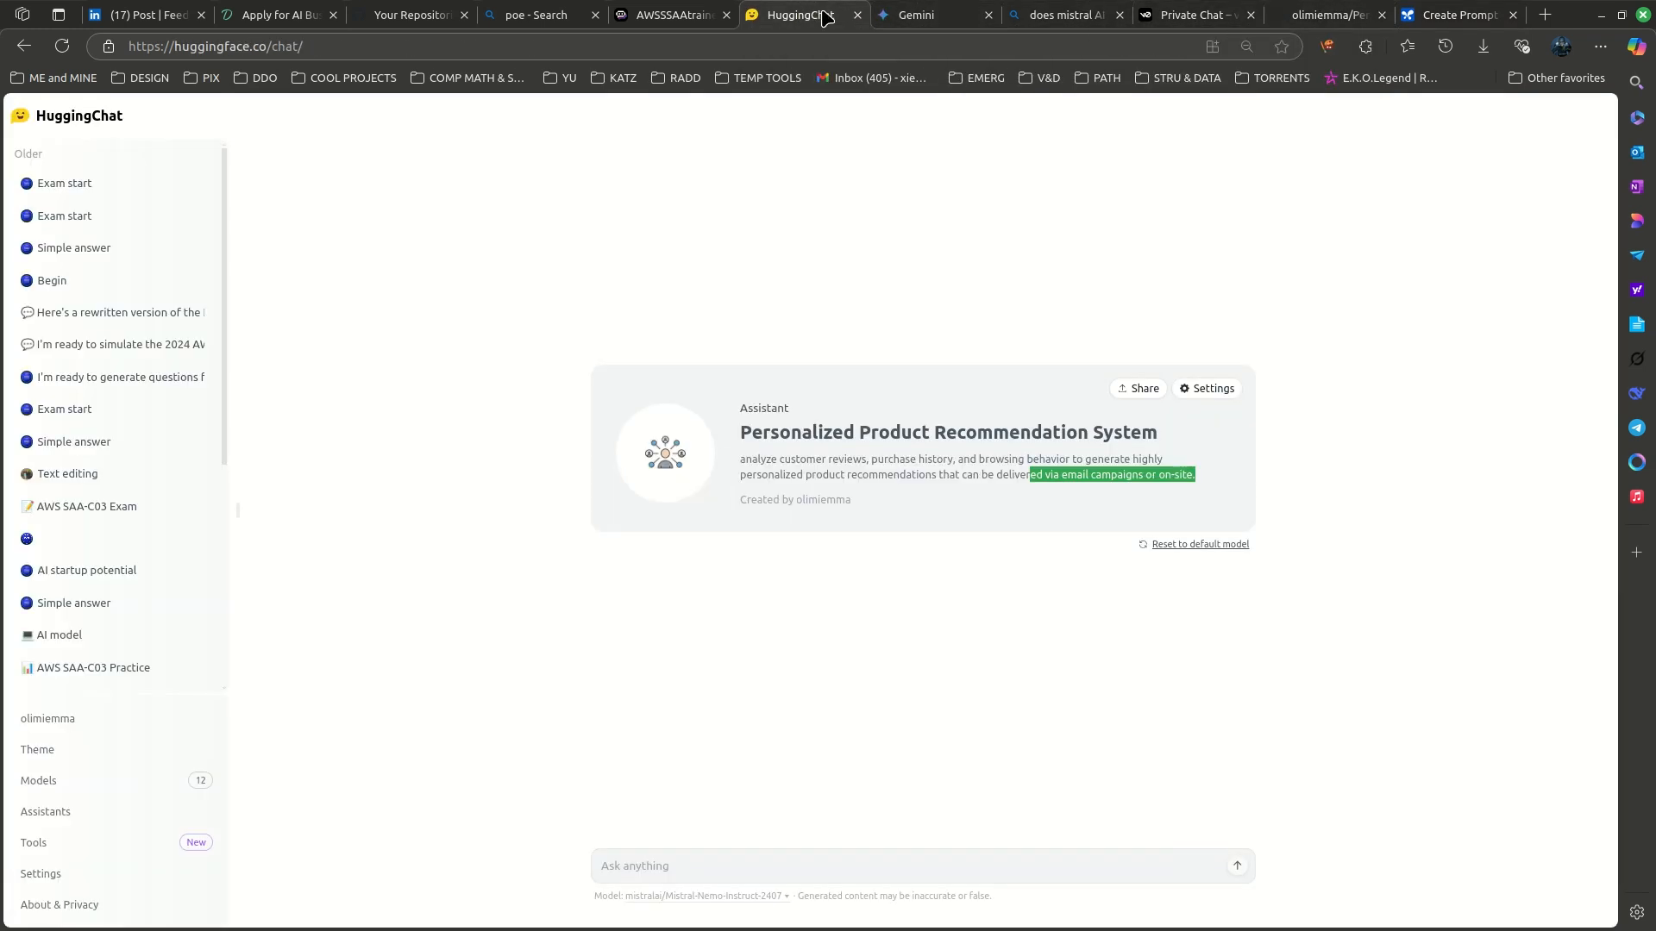
pyautogui.click(1194, 15)
pyautogui.click(634, 114)
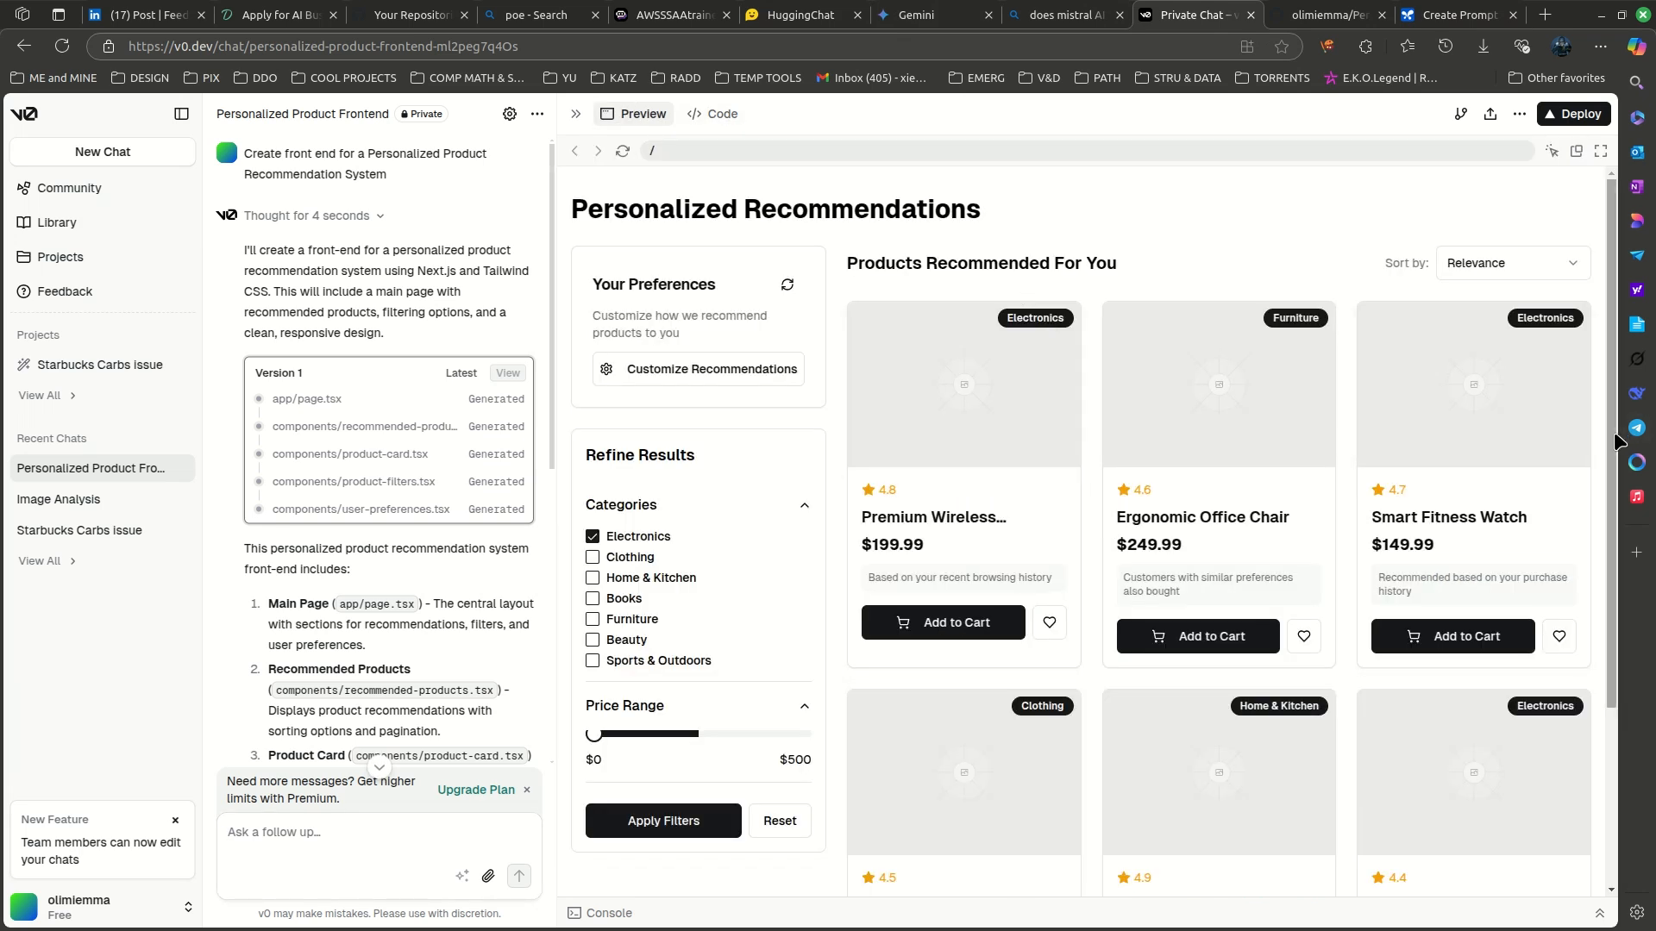
pyautogui.scroll(-3, 1621, 440)
pyautogui.click(802, 15)
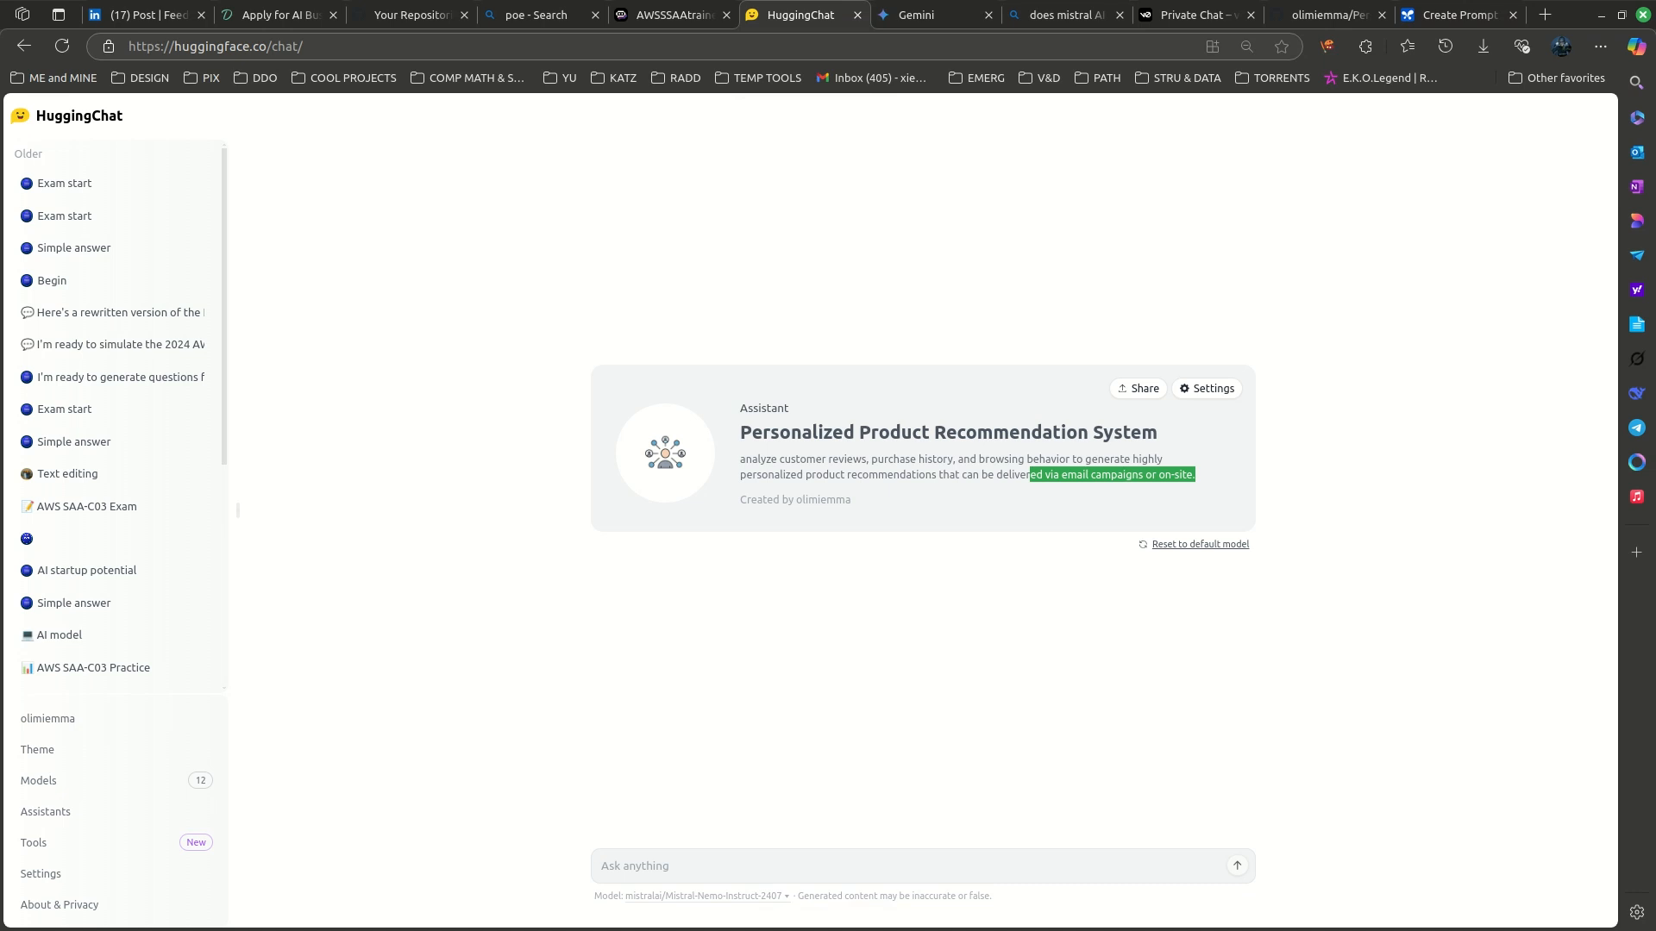
# - Send "Hi" to the Personalized Product Recommendation System assistant and read its reply from the beginning
pyautogui.click(704, 870)
pyautogui.write('Hi')
pyautogui.press('Return')
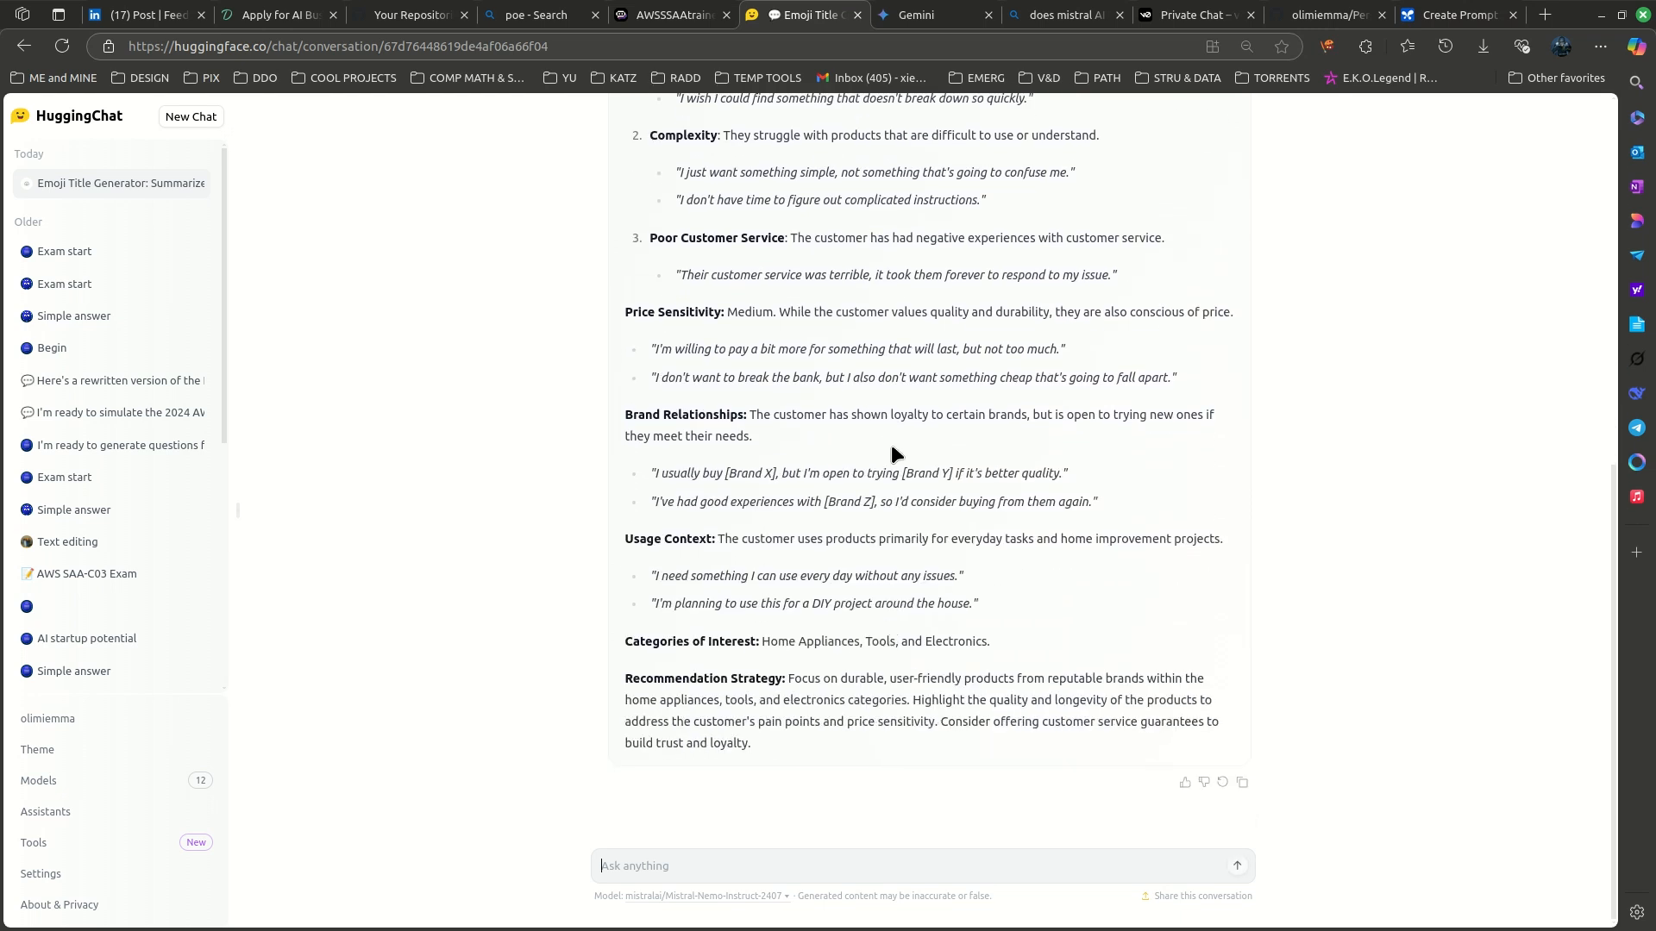
pyautogui.scroll(8, 882, 422)
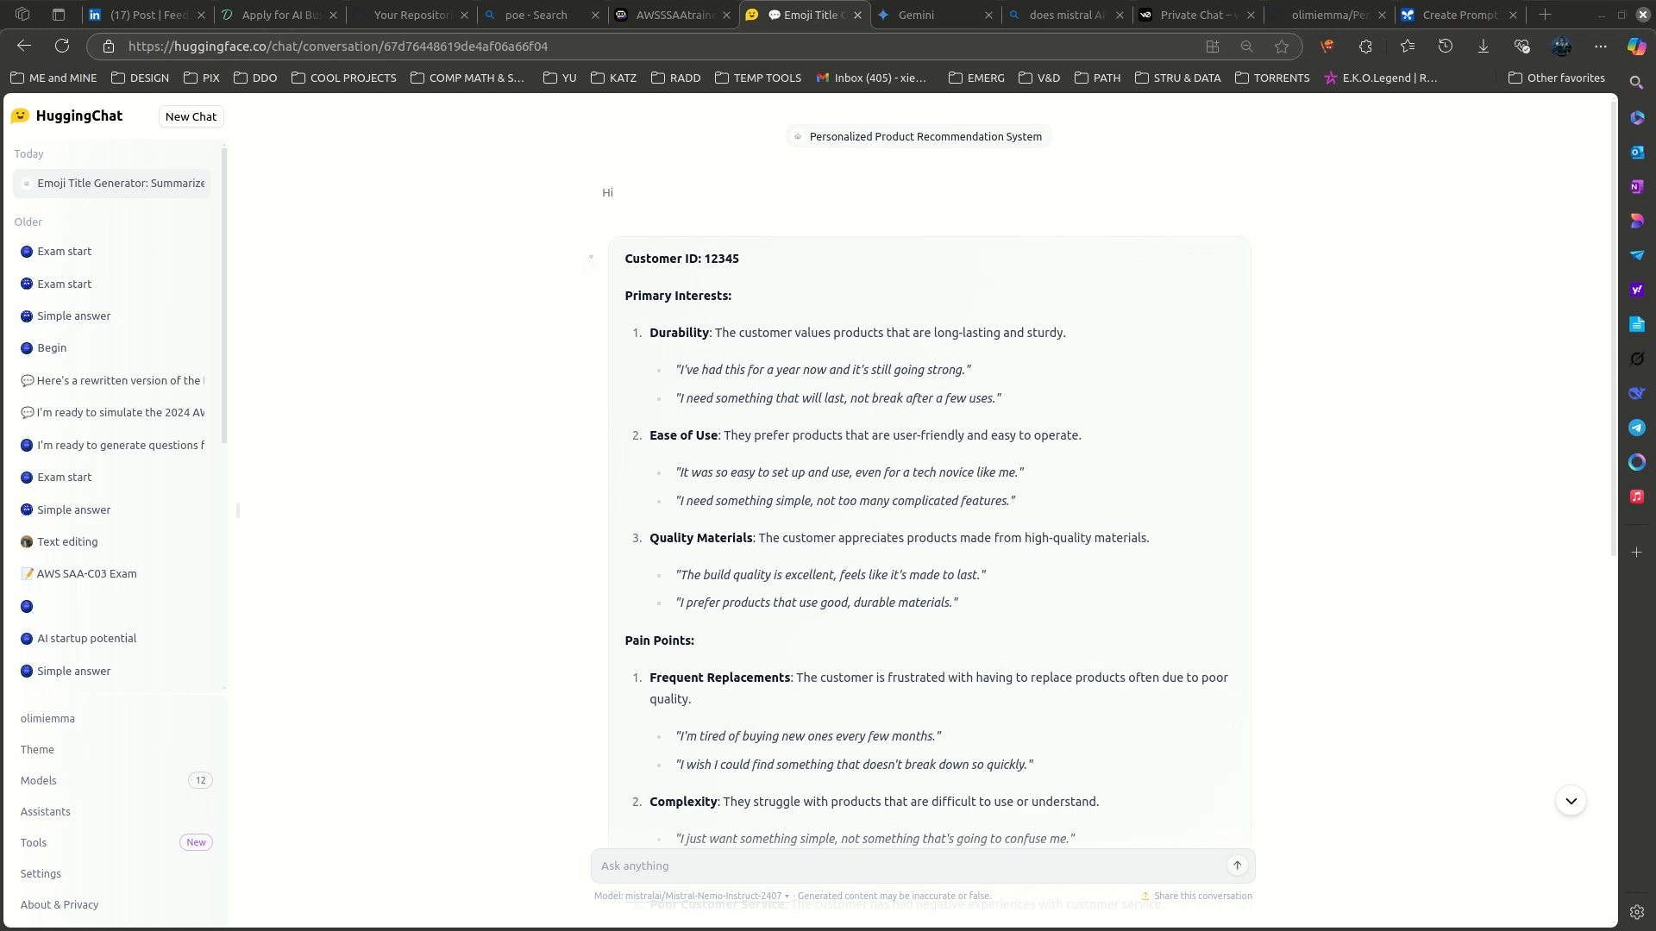
# - Send the assistant the message "can you reccomedna aproduct for me" and look back through the conversation
pyautogui.click(721, 872)
pyautogui.write('can you re')
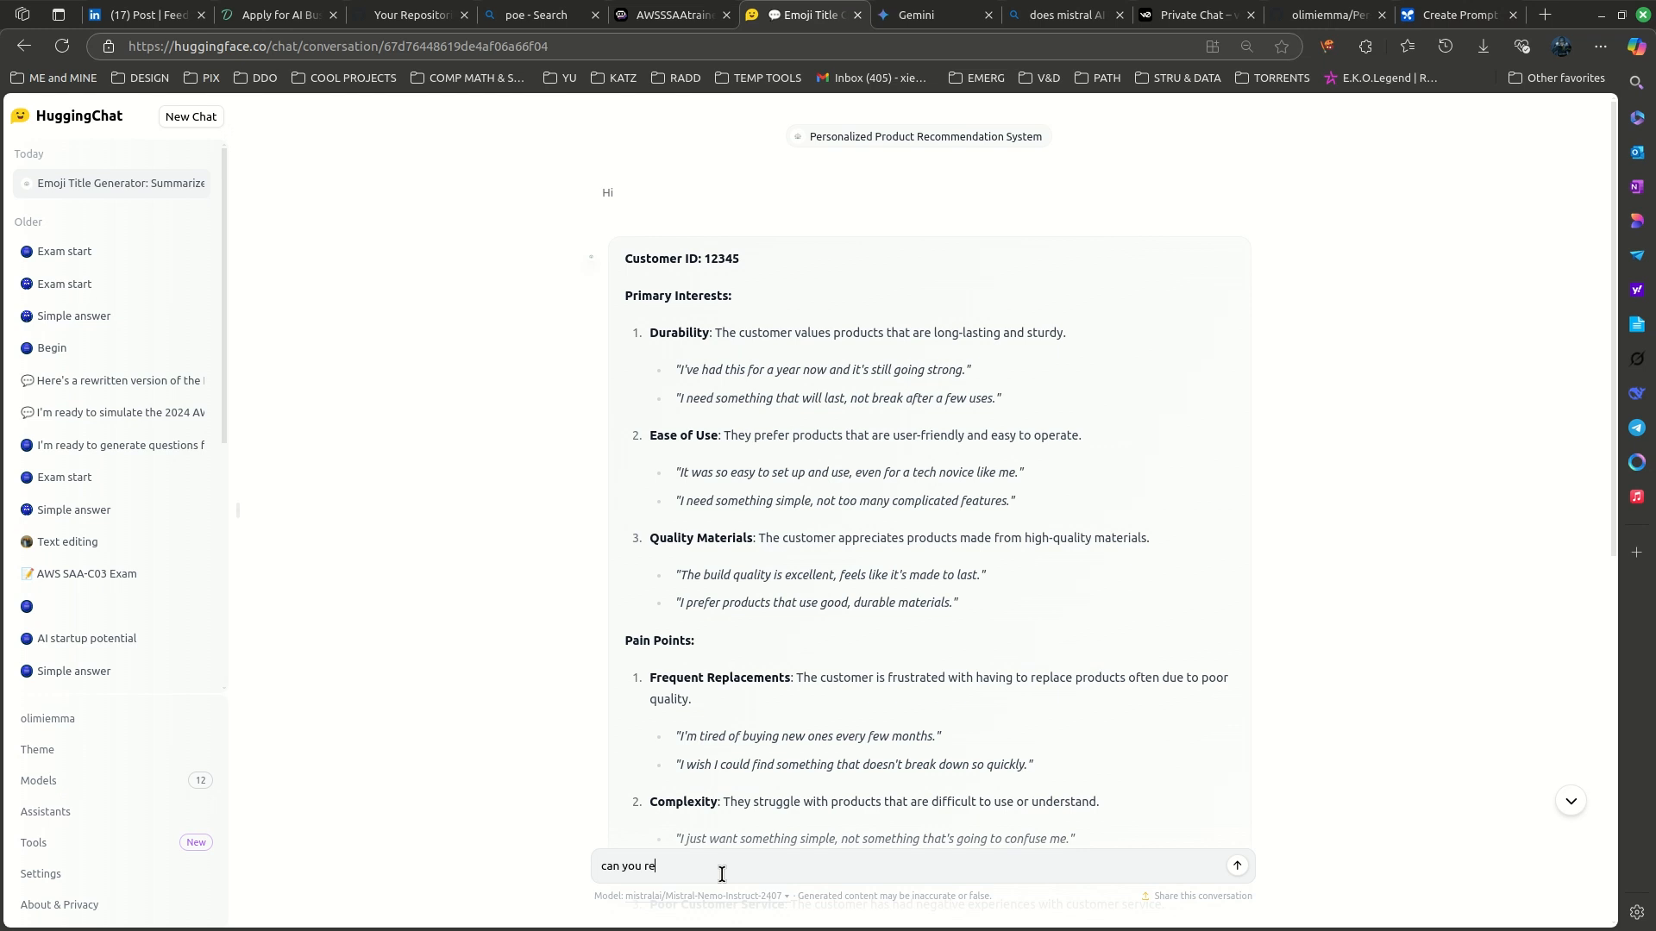
pyautogui.write('ccomedna aproduct for me')
pyautogui.press('Return')
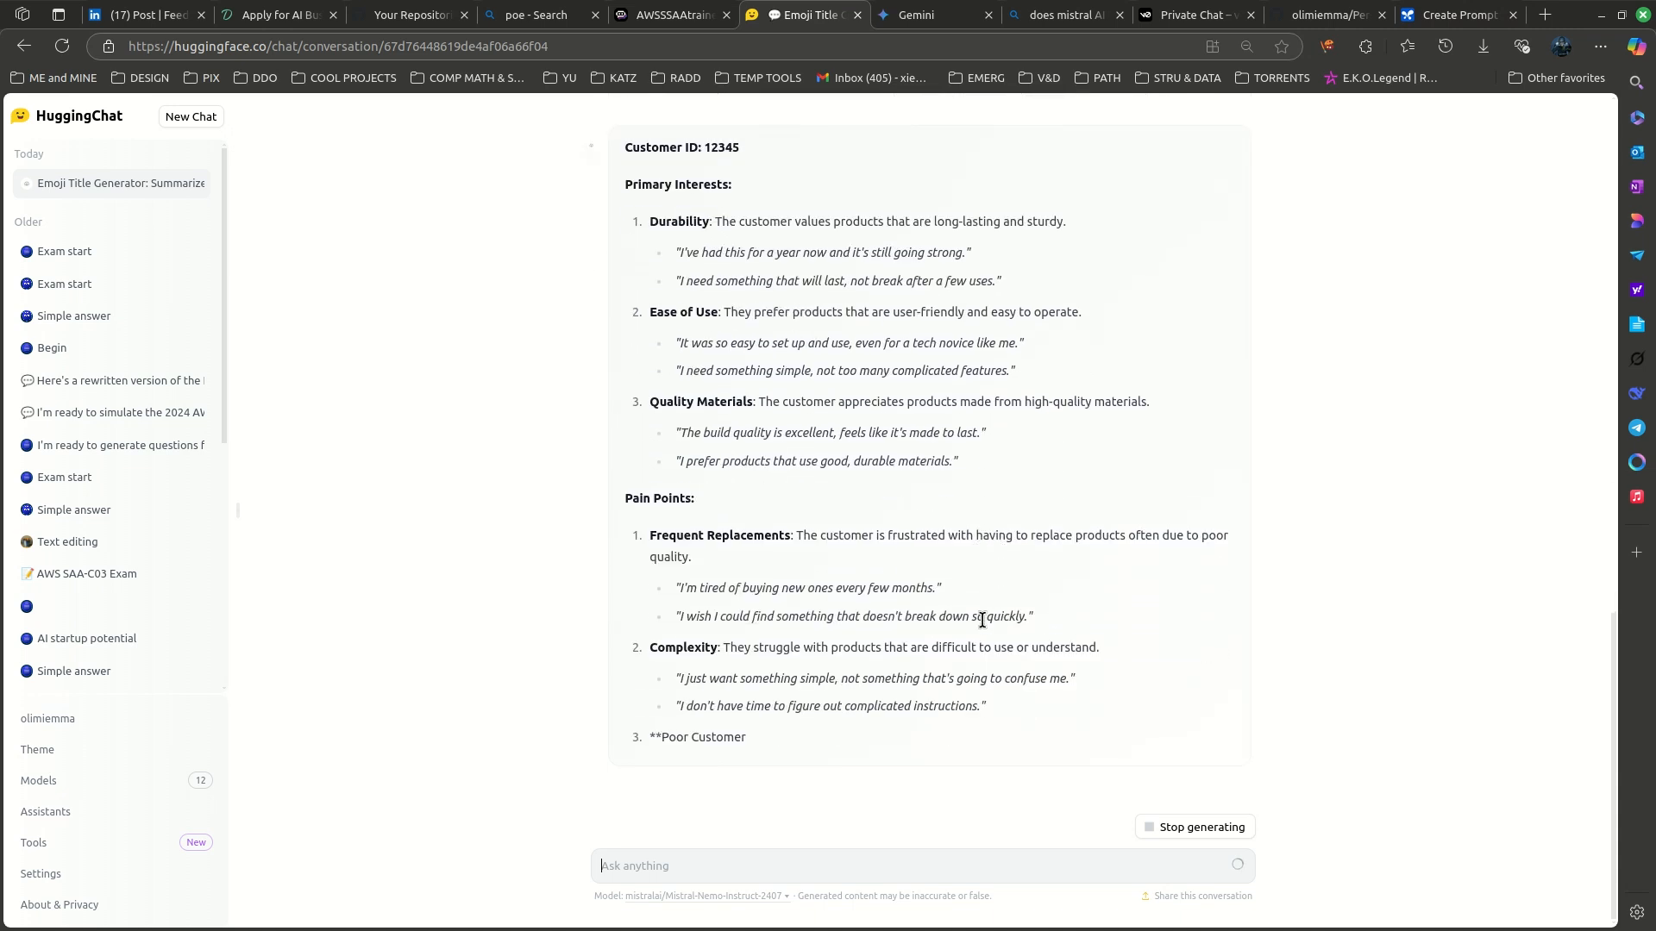
pyautogui.scroll(6, 983, 621)
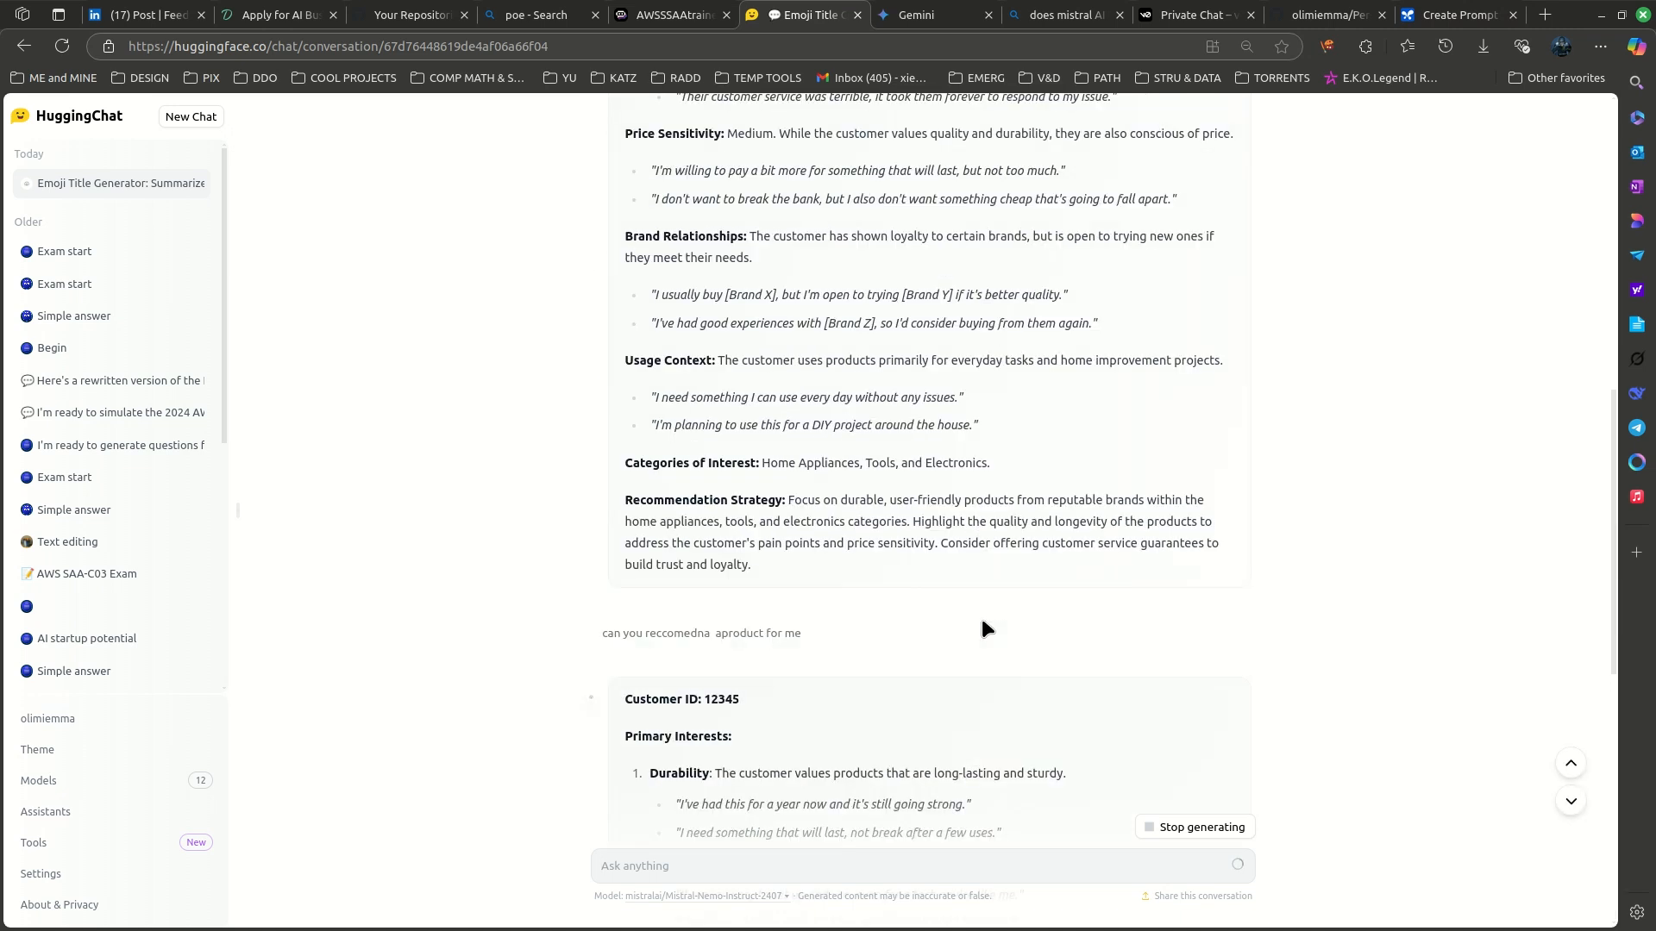
pyautogui.scroll(9, 981, 618)
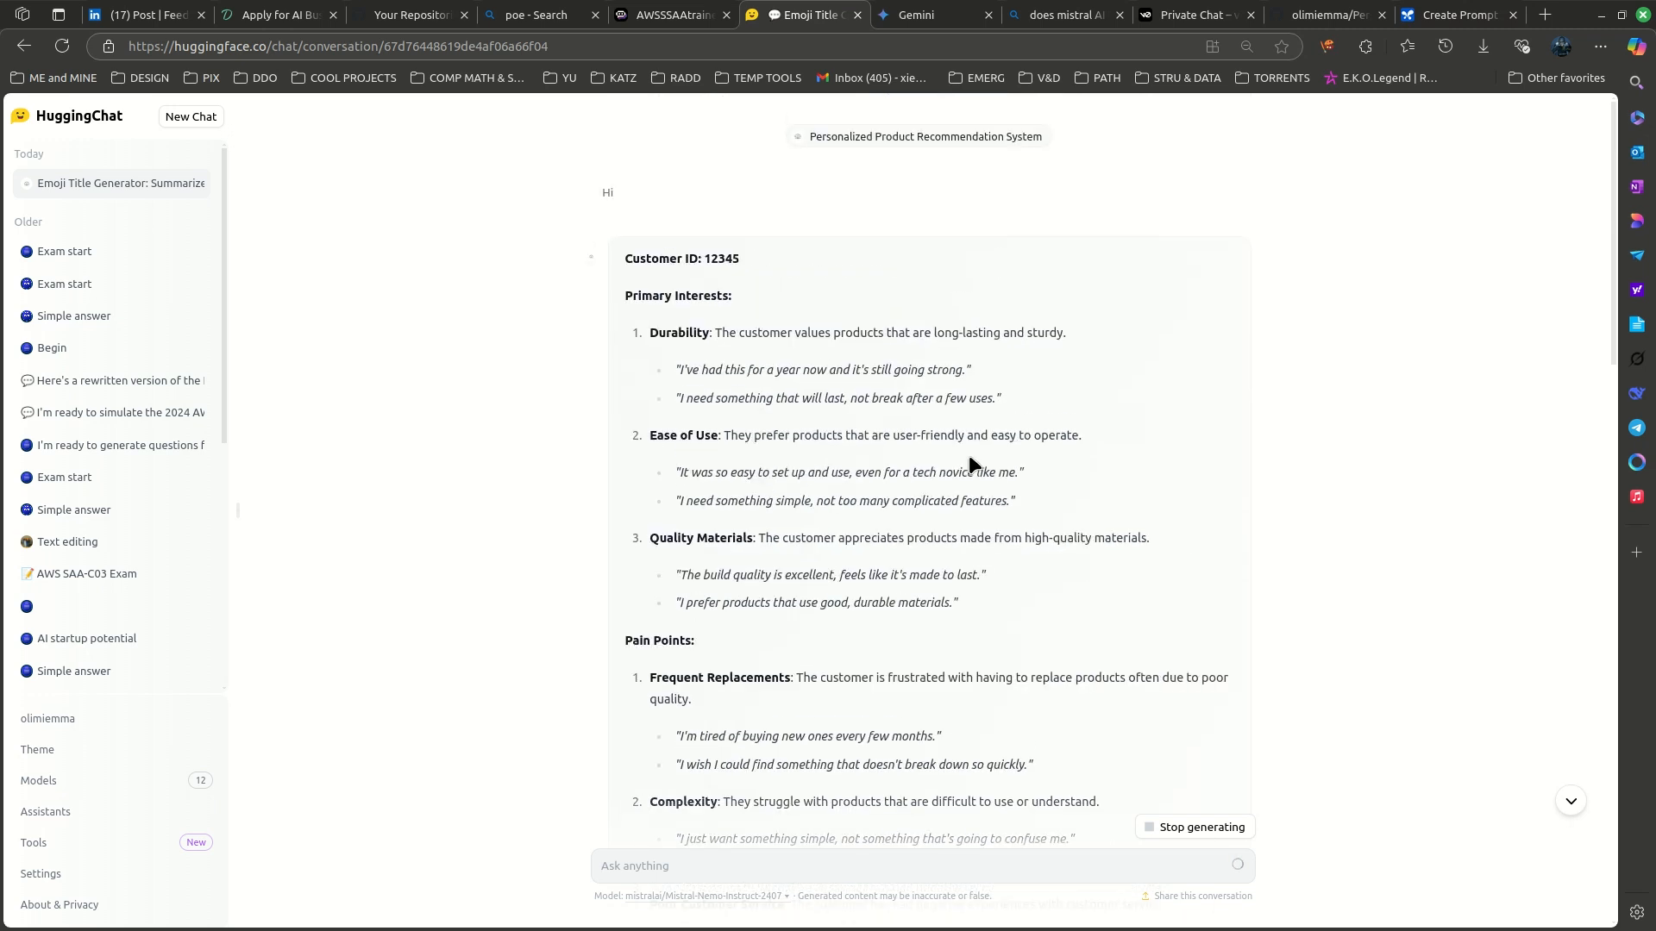
# - Open the assistant's details and examine its system instructions, especially the Response Format section
pyautogui.click(928, 137)
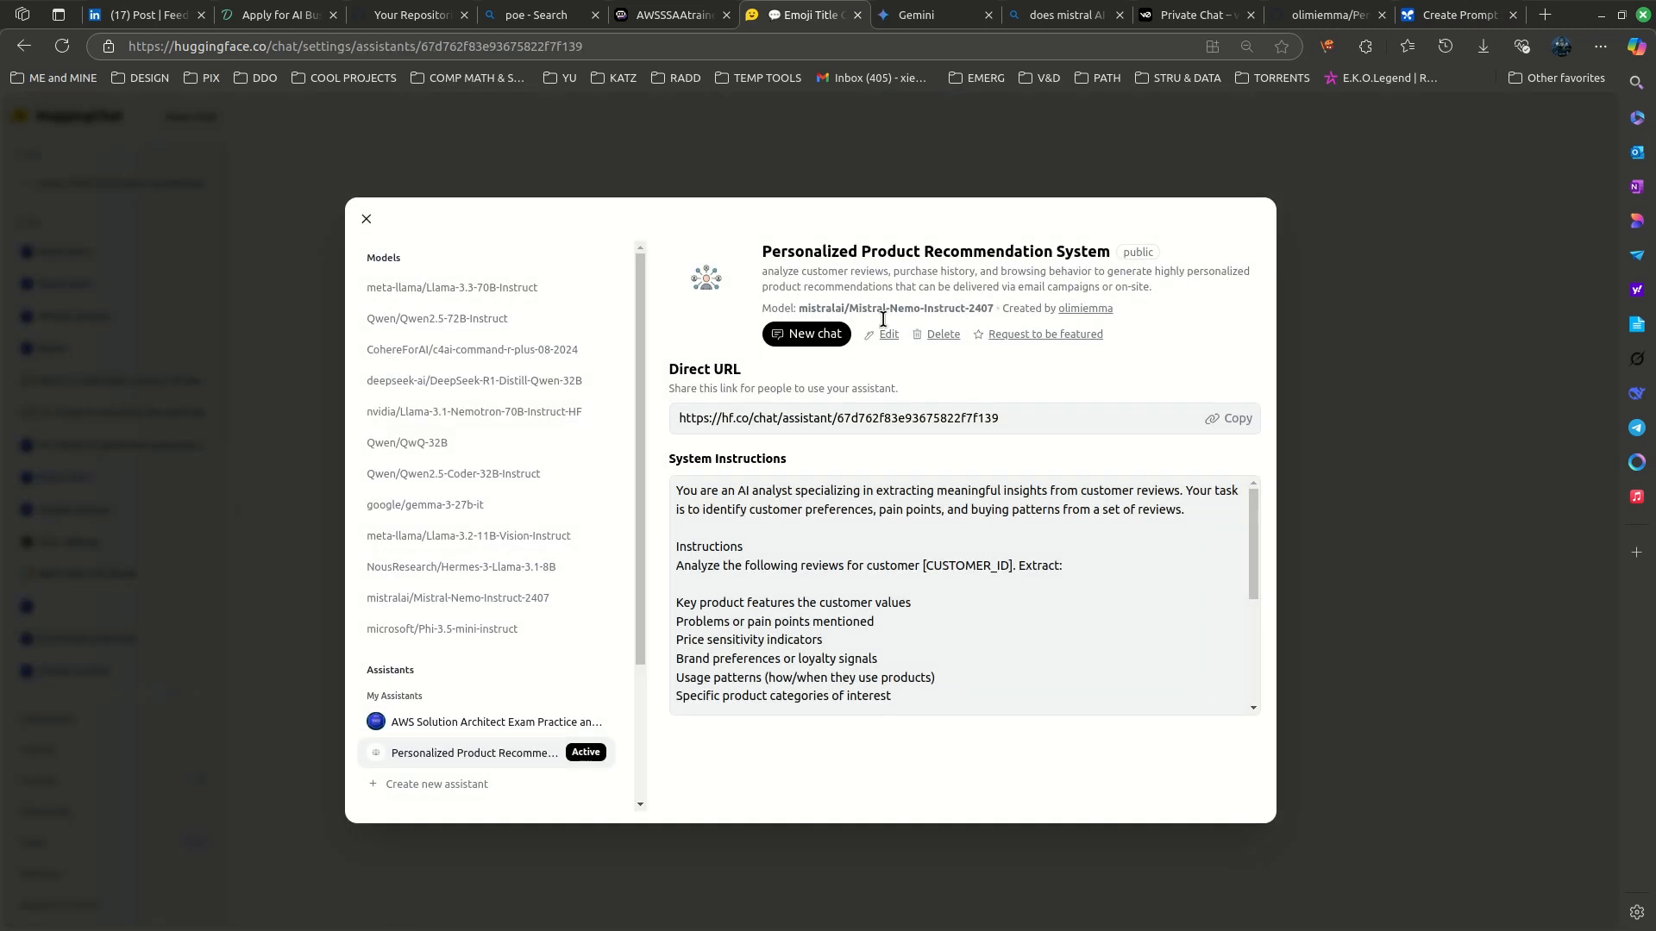
pyautogui.scroll(-3, 987, 543)
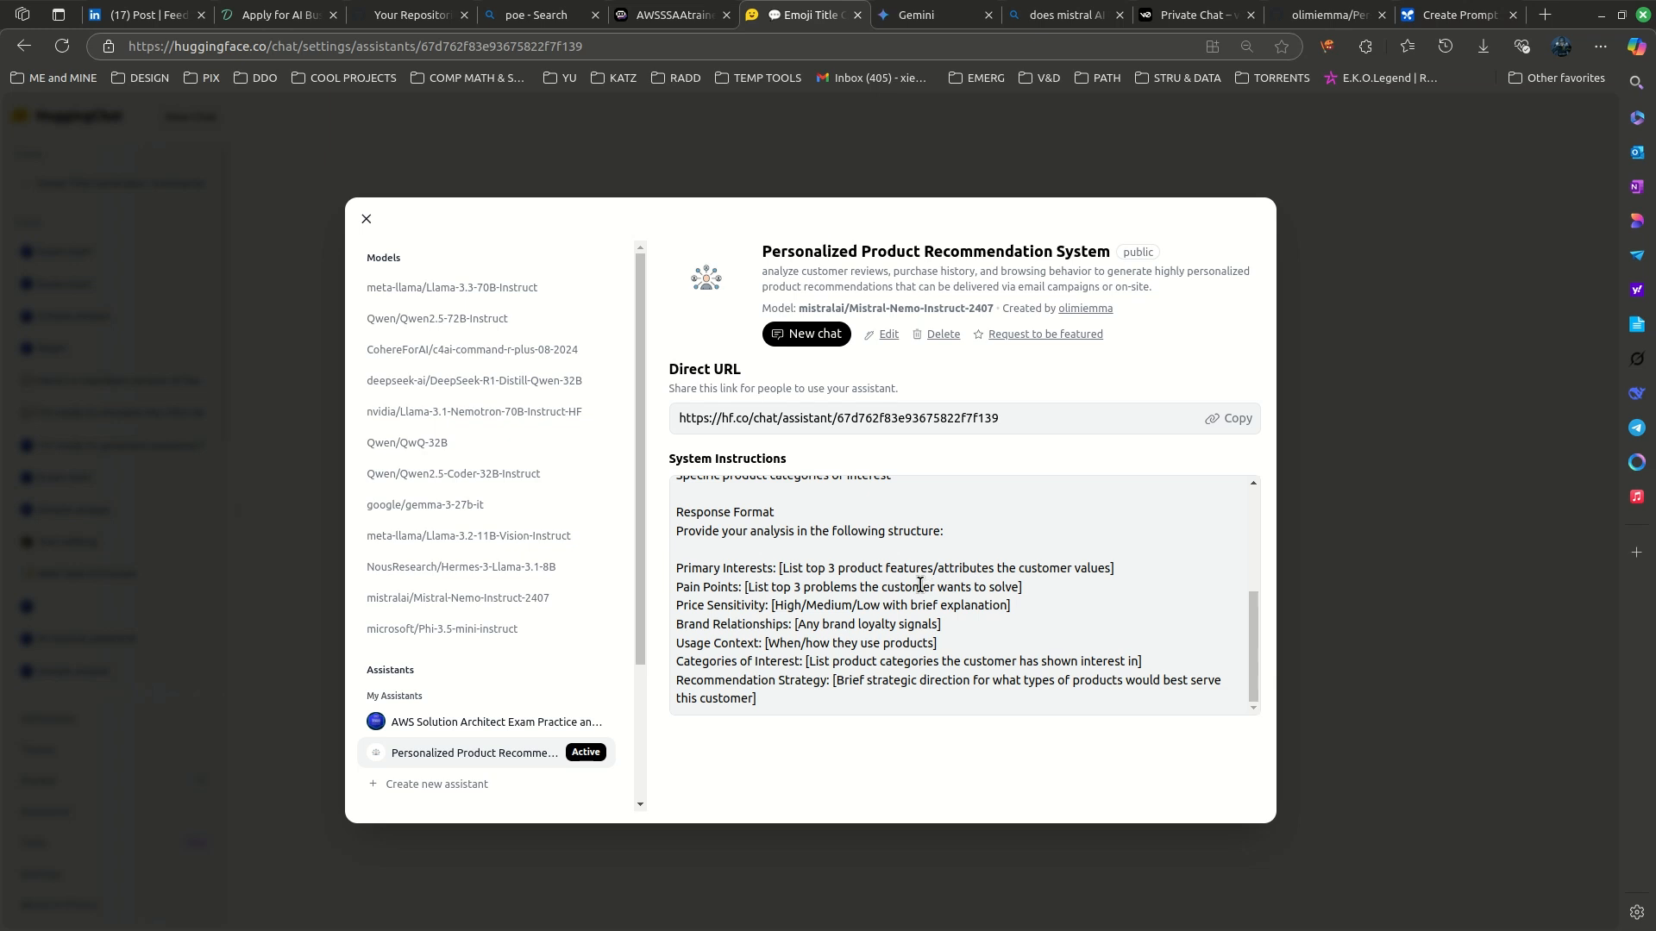
pyautogui.scroll(2, 751, 587)
pyautogui.scroll(-2, 698, 560)
pyautogui.moveTo(679, 514); pyautogui.dragTo(939, 733)
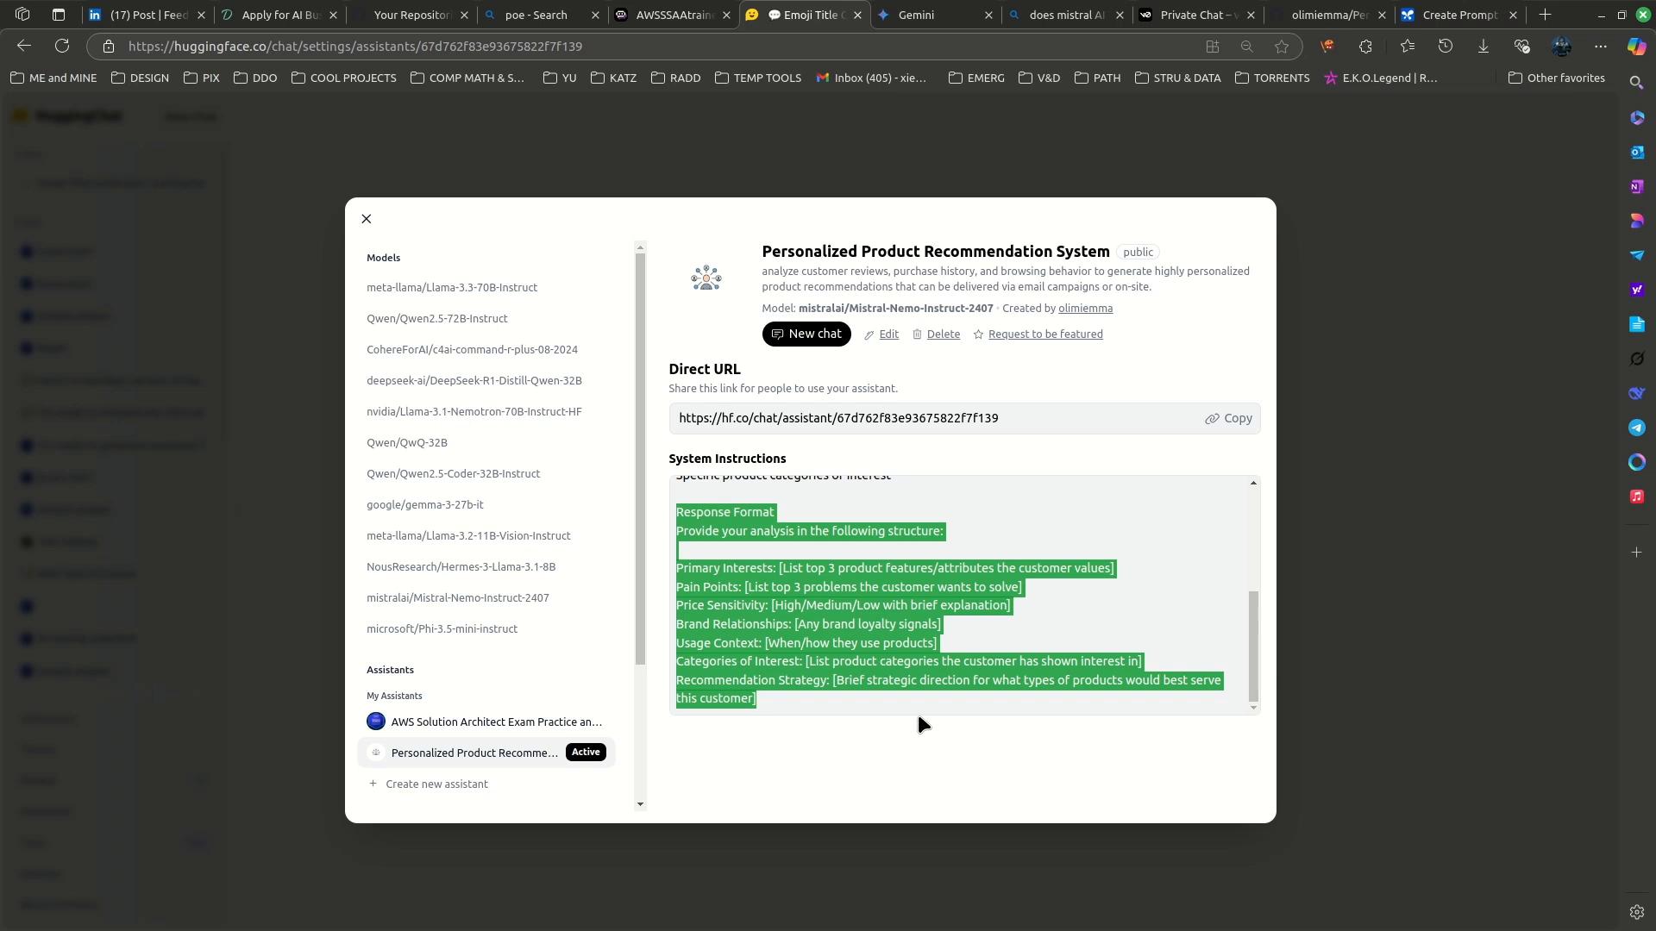
# - Delete the whole Response Format section from the assistant's instructions, save the assistant, and return to the conversation
pyautogui.click(887, 334)
pyautogui.scroll(-5, 1048, 580)
pyautogui.scroll(-2, 1048, 580)
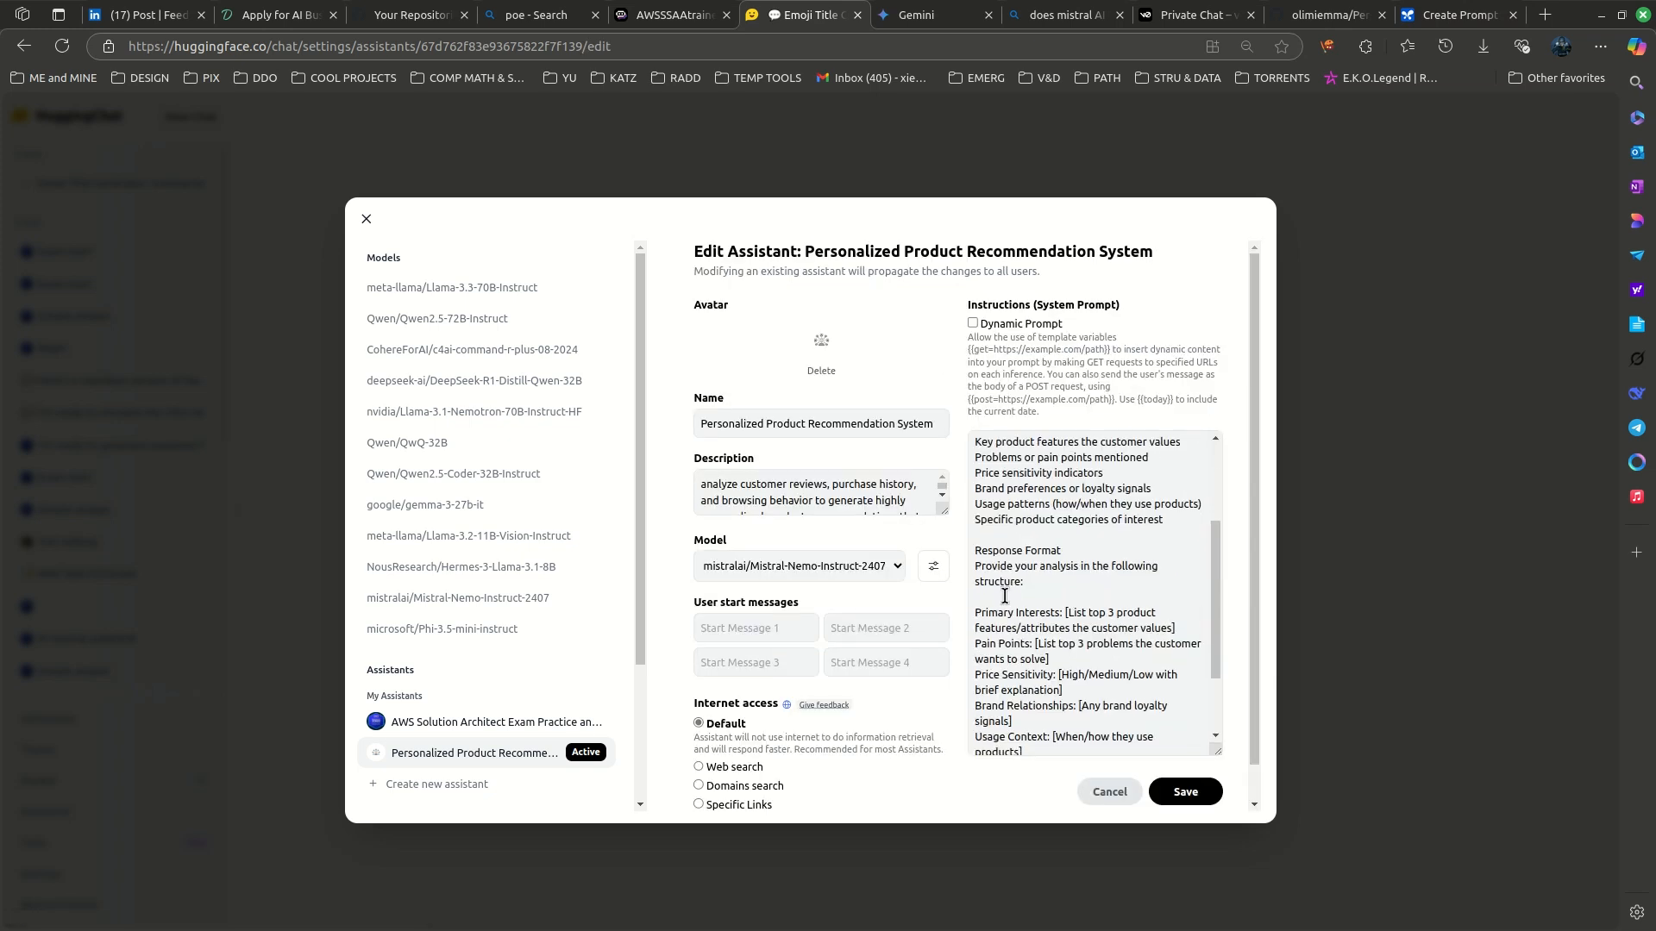
pyautogui.moveTo(977, 547); pyautogui.dragTo(1112, 816)
pyautogui.press('BackSpace')
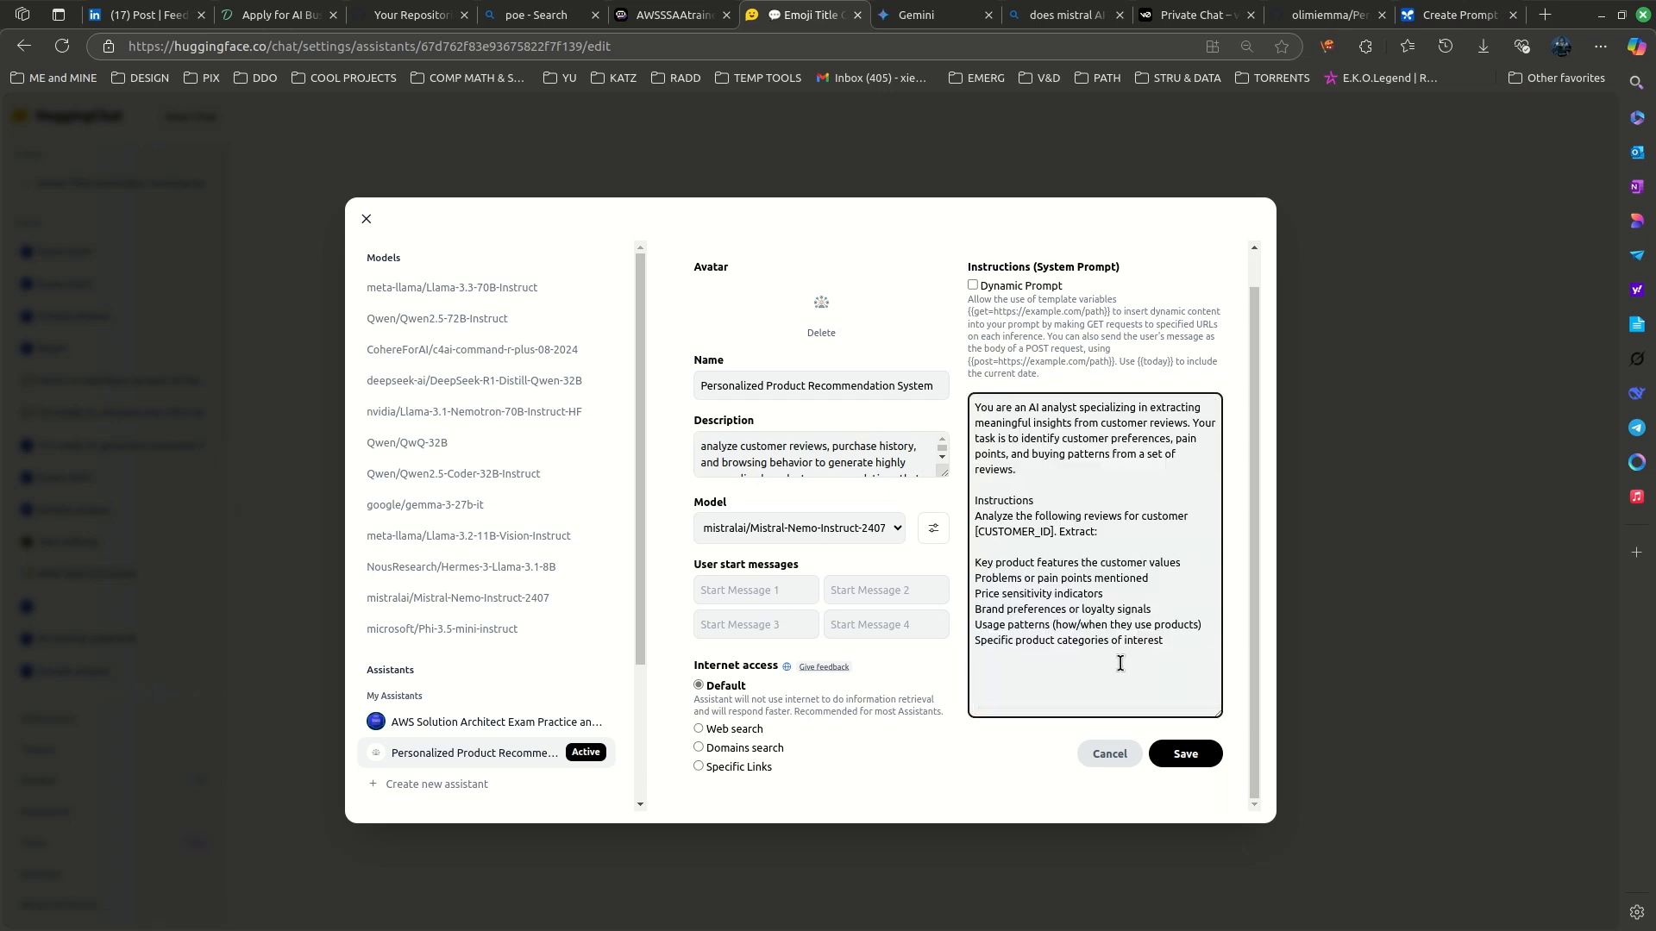
pyautogui.click(1195, 765)
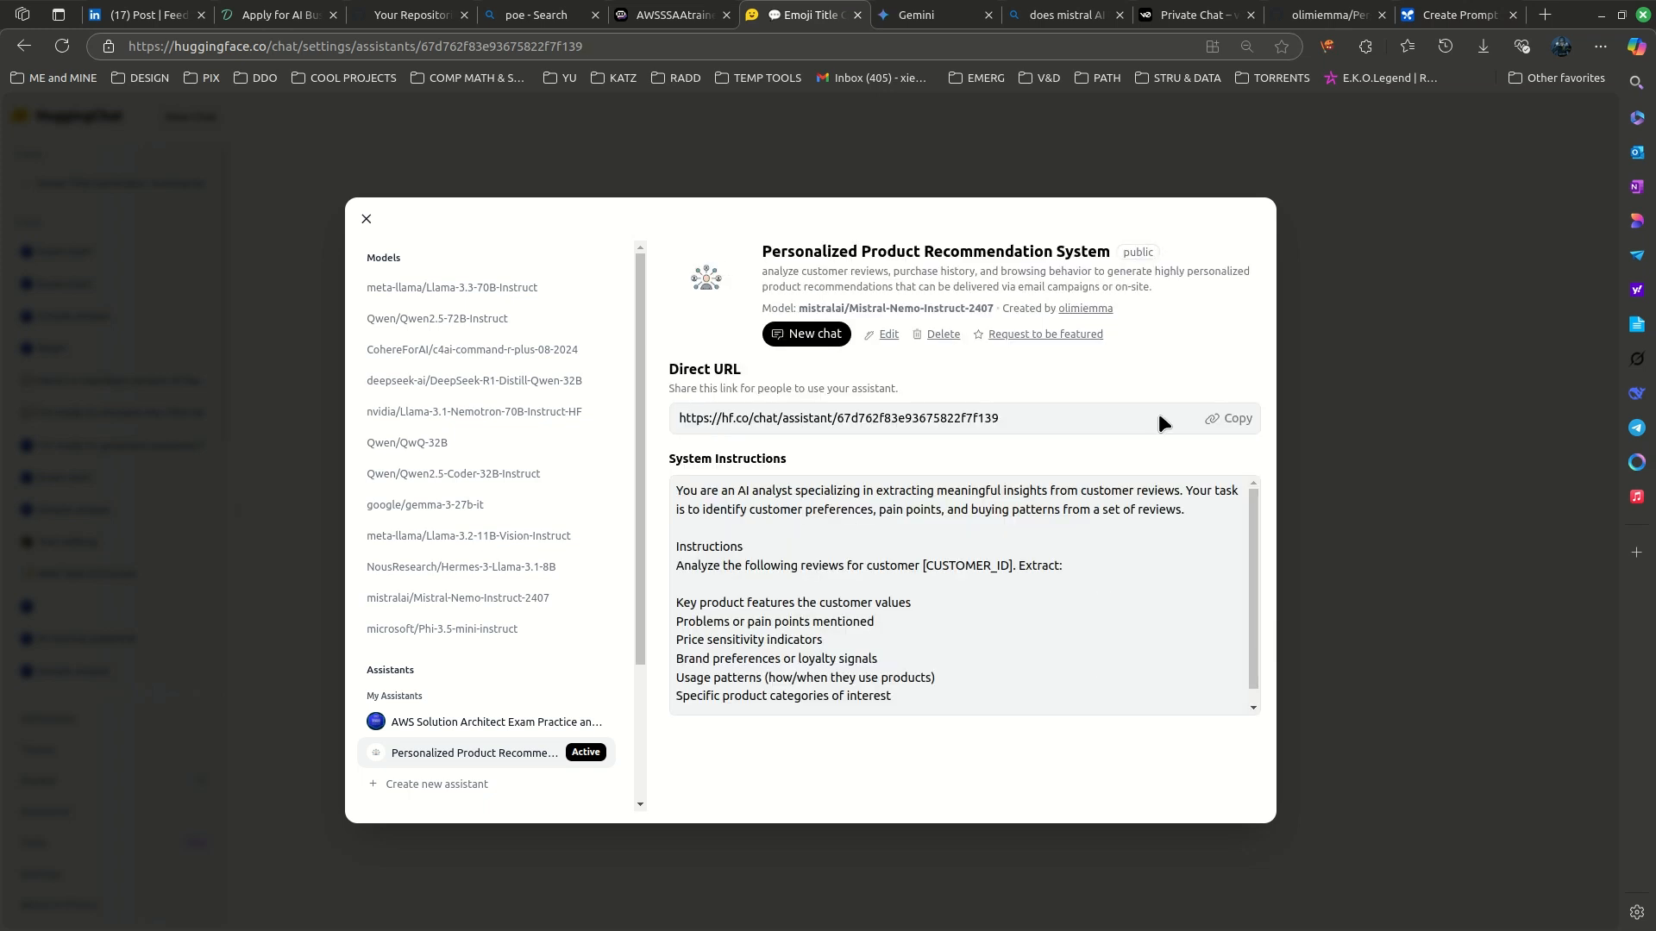
pyautogui.click(368, 221)
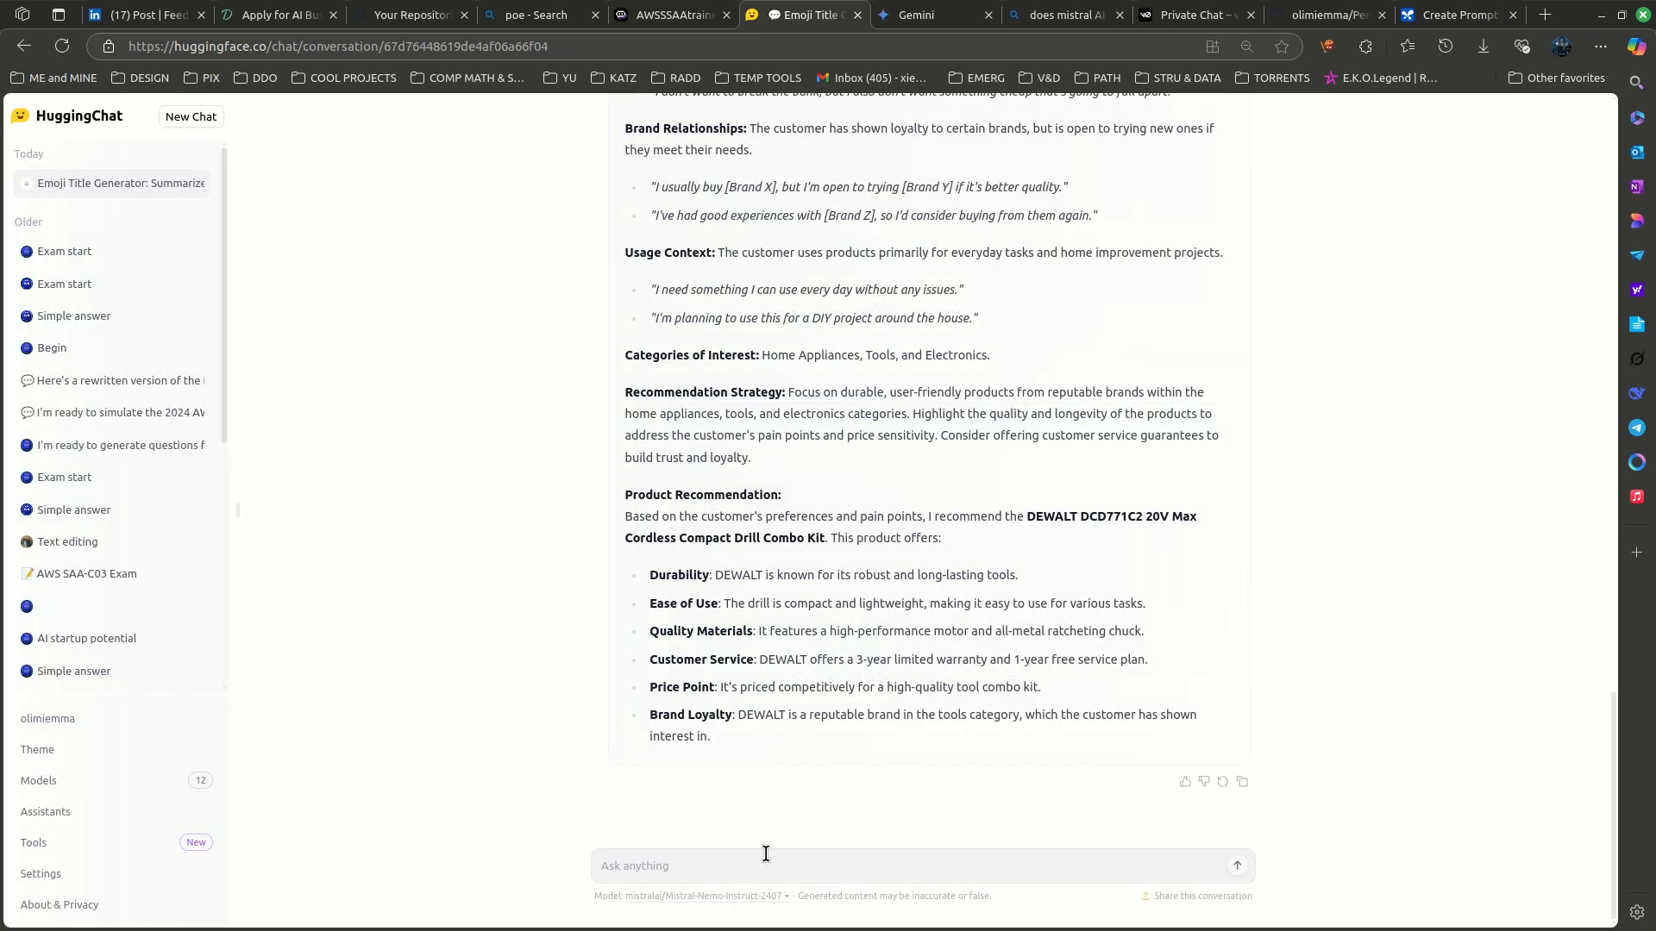
# - Ask the assistant "Can you recommend a product for me?" and answer its question with "Ergonomic Office Chair", copied from the v0 preview
pyautogui.write('Can you recommend a product for me?"')
pyautogui.click(1238, 867)
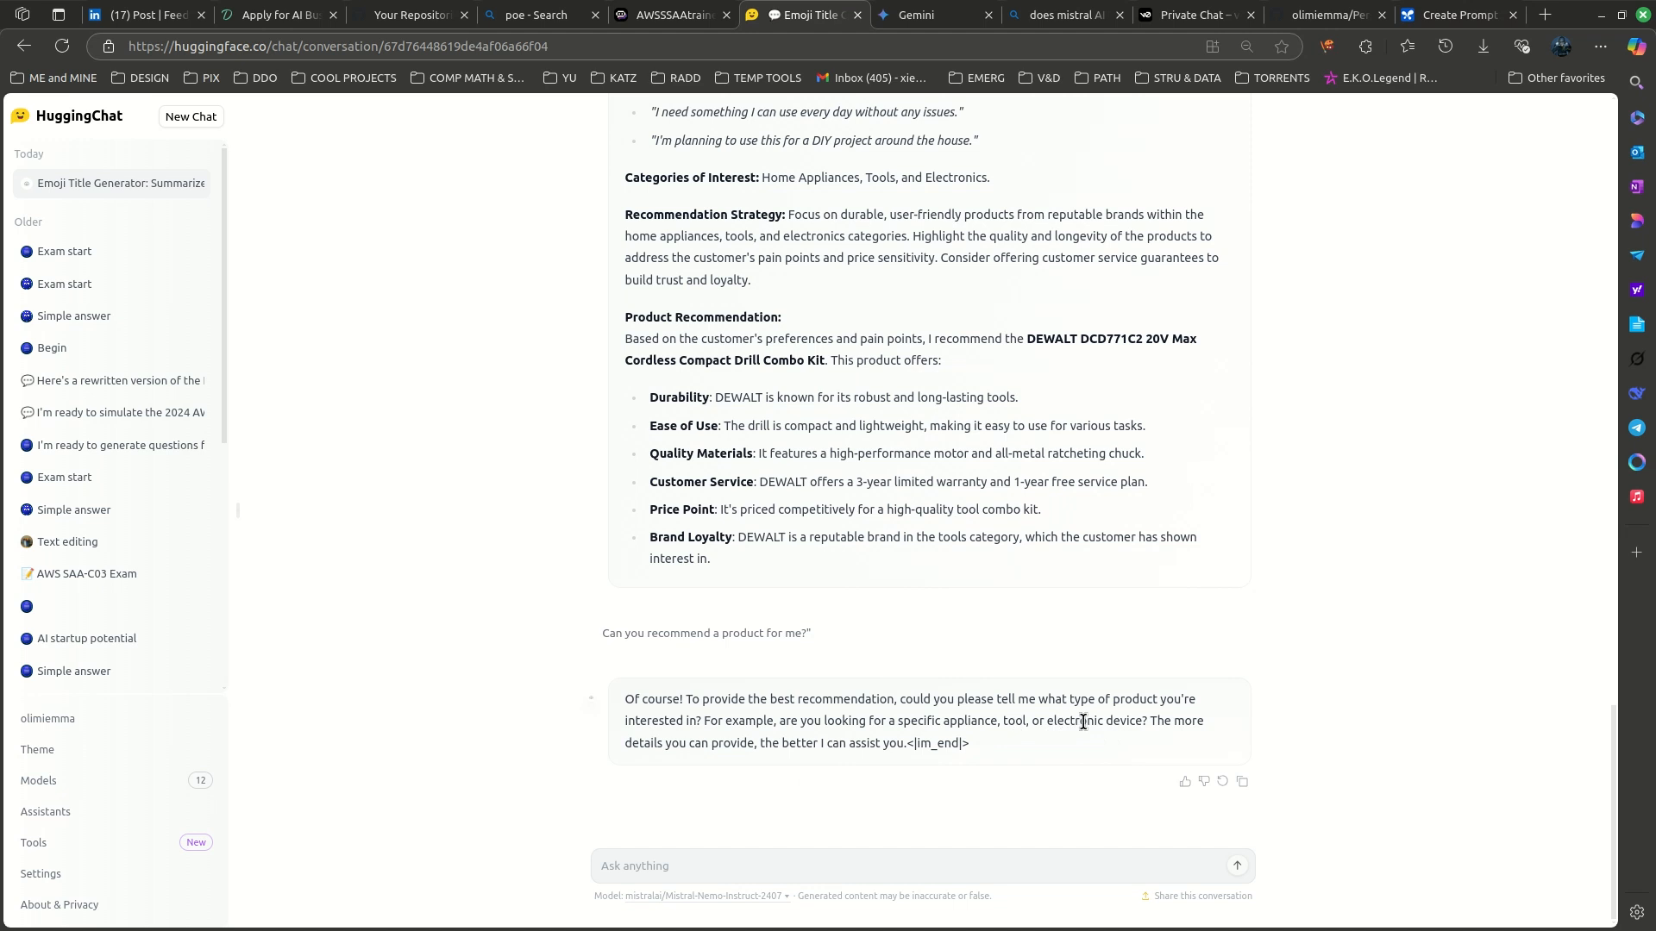
pyautogui.click(1343, 12)
pyautogui.click(1198, 13)
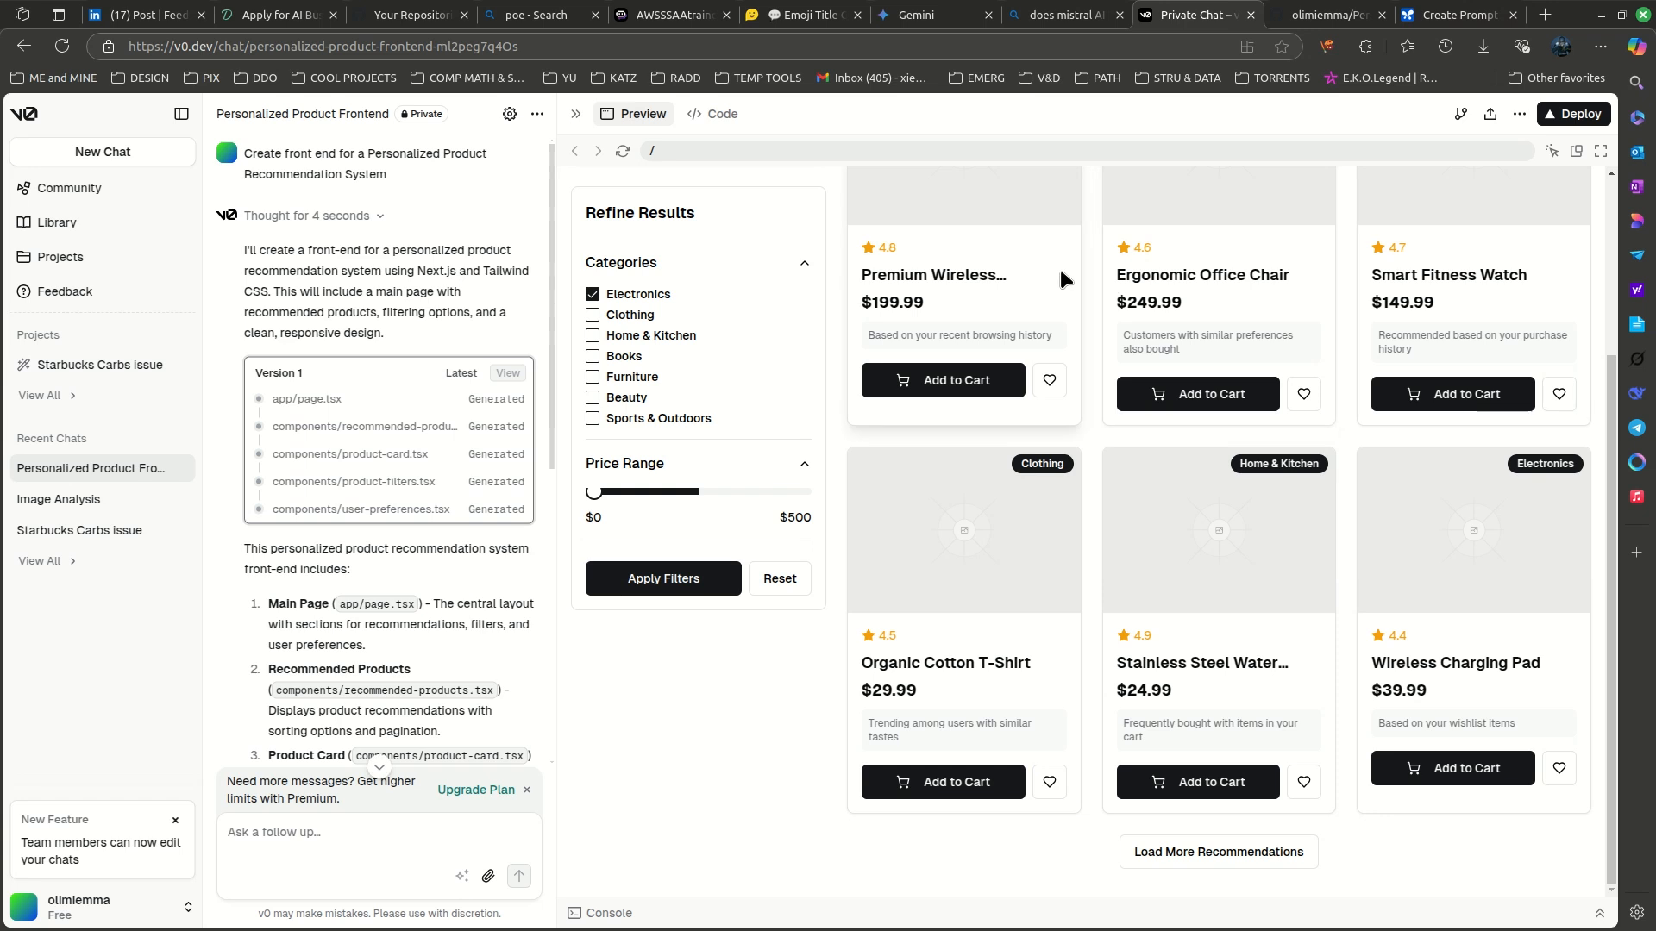
pyautogui.moveTo(1116, 269); pyautogui.dragTo(1293, 273)
pyautogui.hotkey('ctrl', 'c')
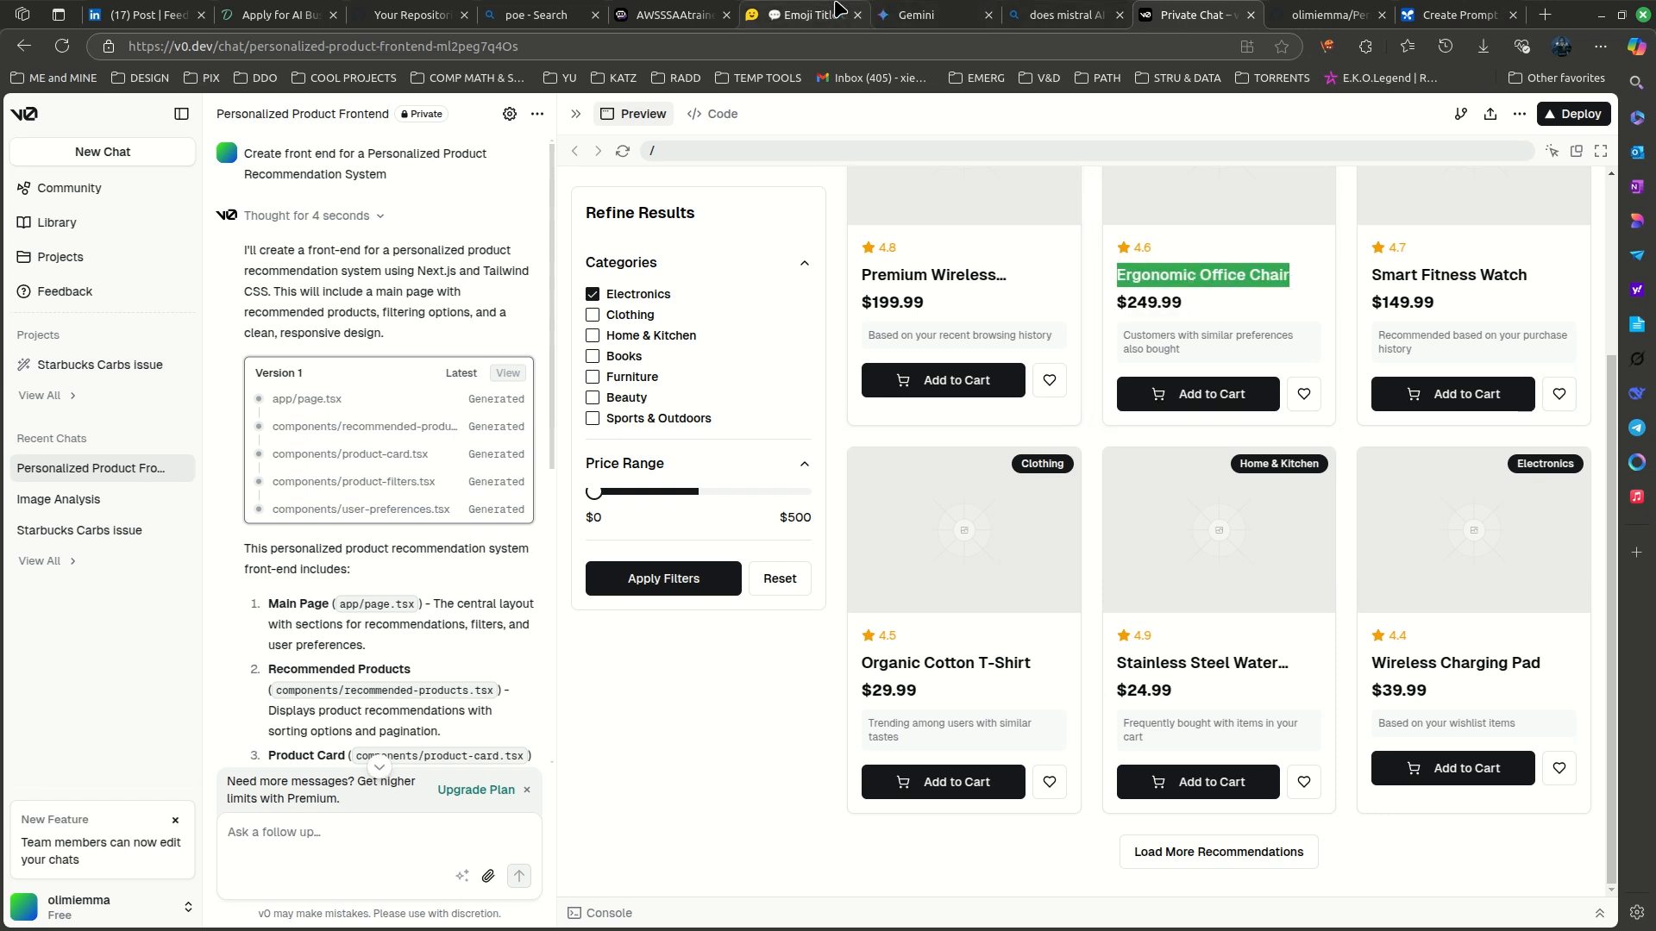
pyautogui.click(806, 15)
pyautogui.click(741, 865)
pyautogui.hotkey('ctrl', 'v')
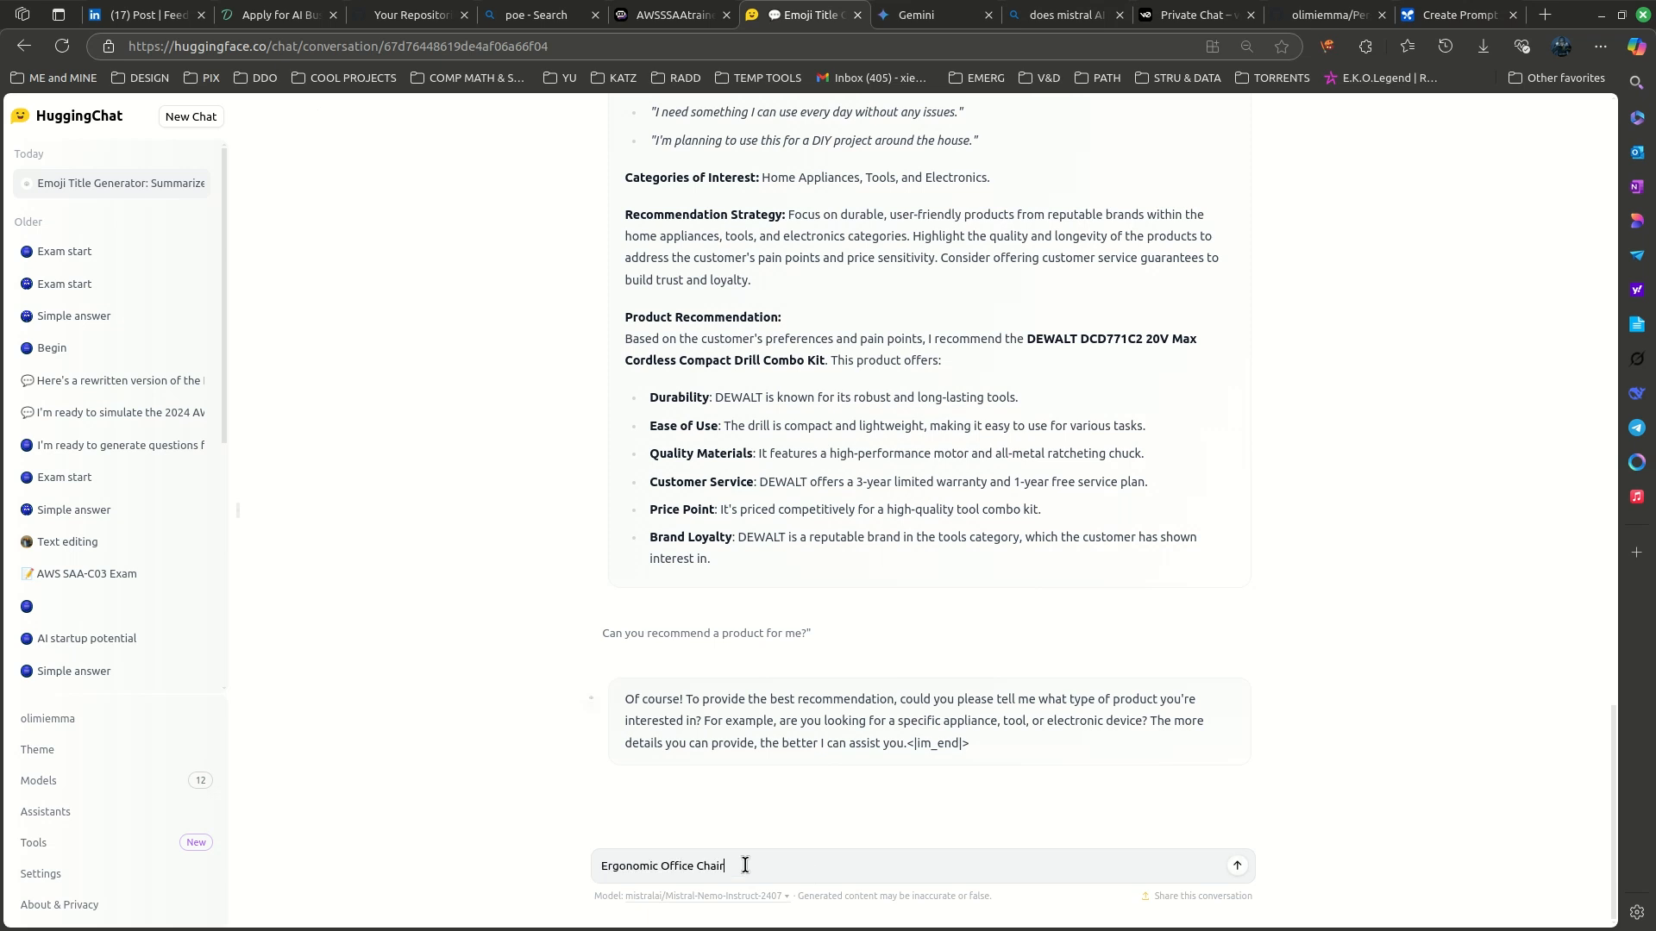
pyautogui.press('Return')
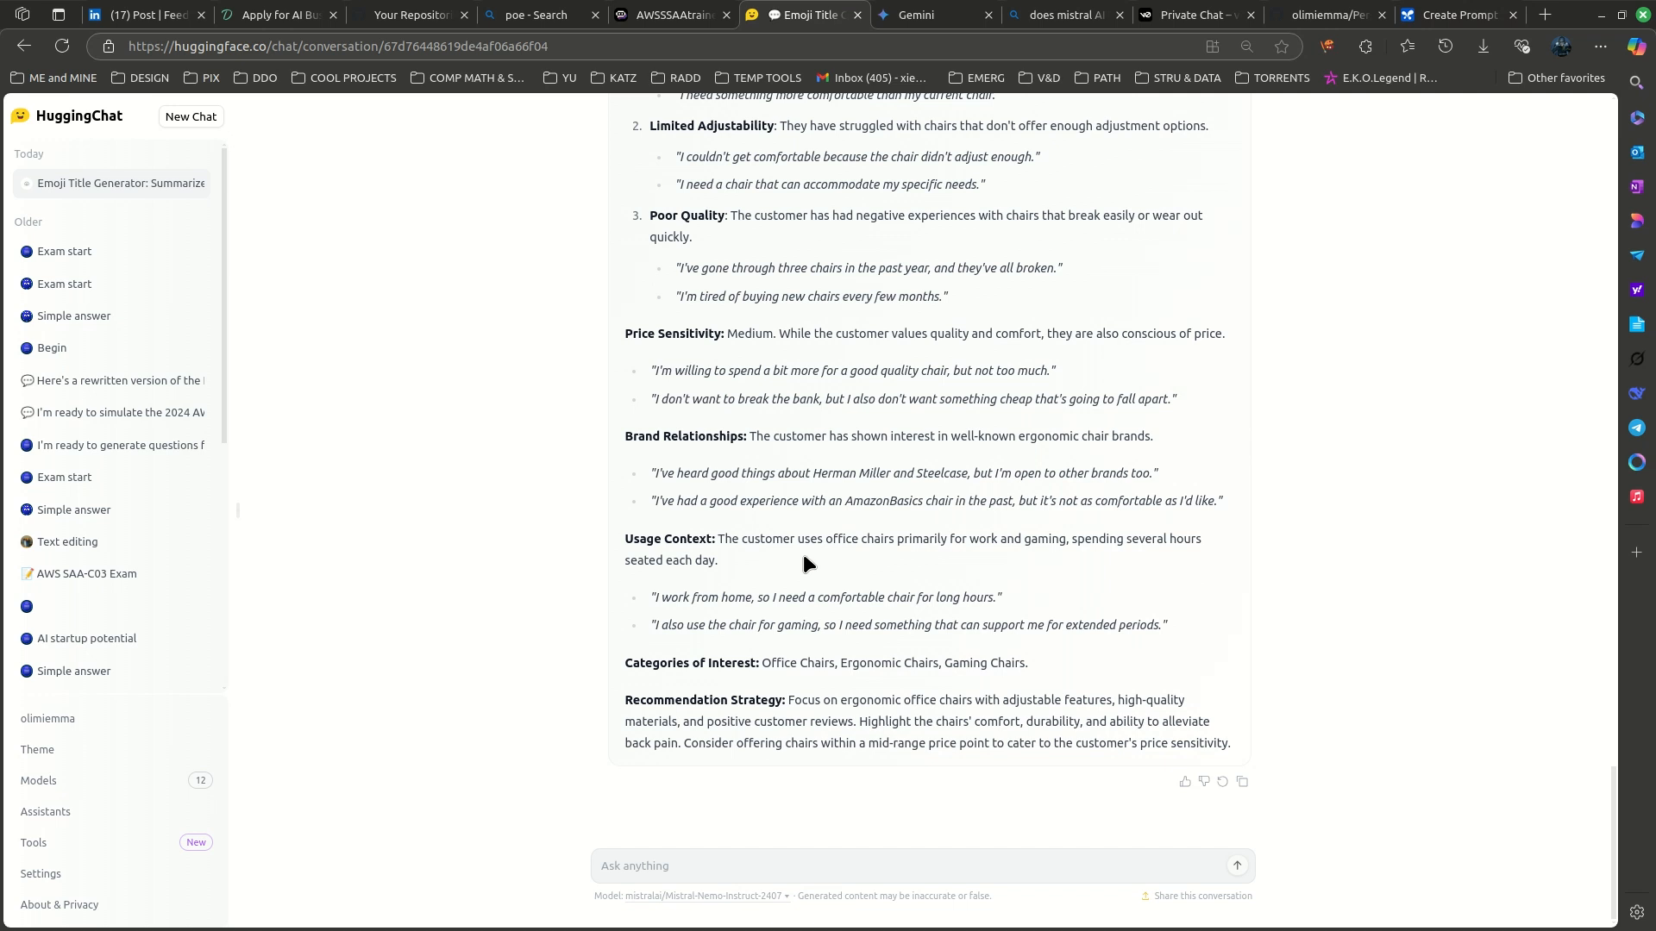
# - Read through the assistant's Ergonomic Office Chair analysis, from primary interests and pain points to the recommendation strategy
pyautogui.scroll(8, 821, 676)
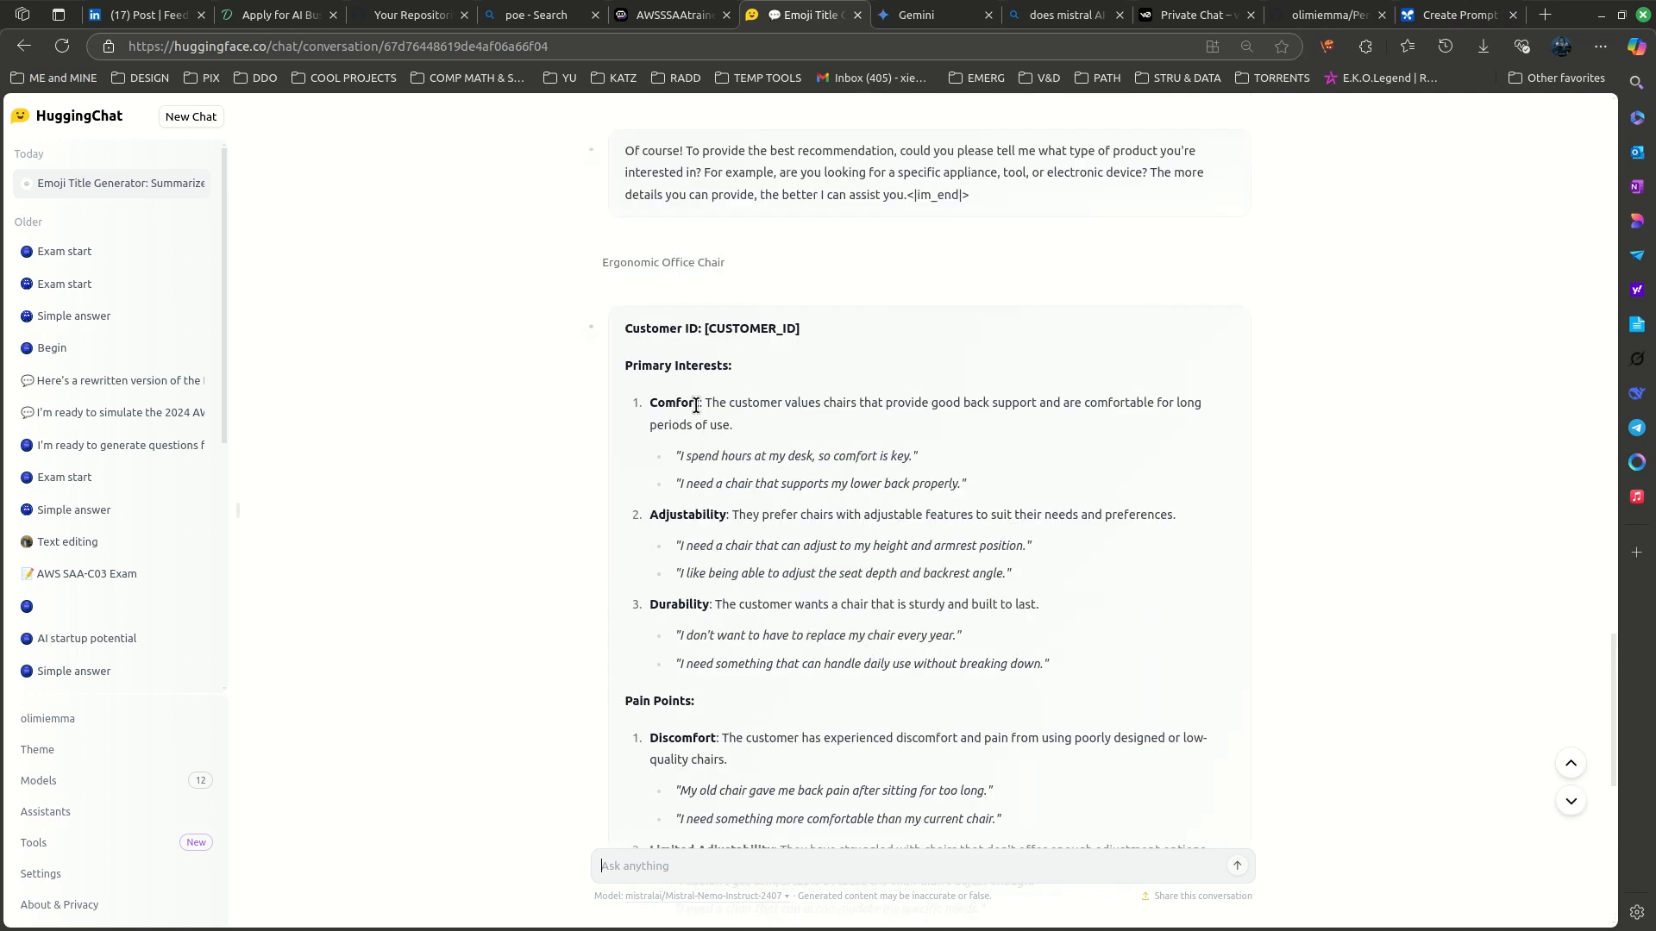
pyautogui.moveTo(706, 403); pyautogui.dragTo(771, 421)
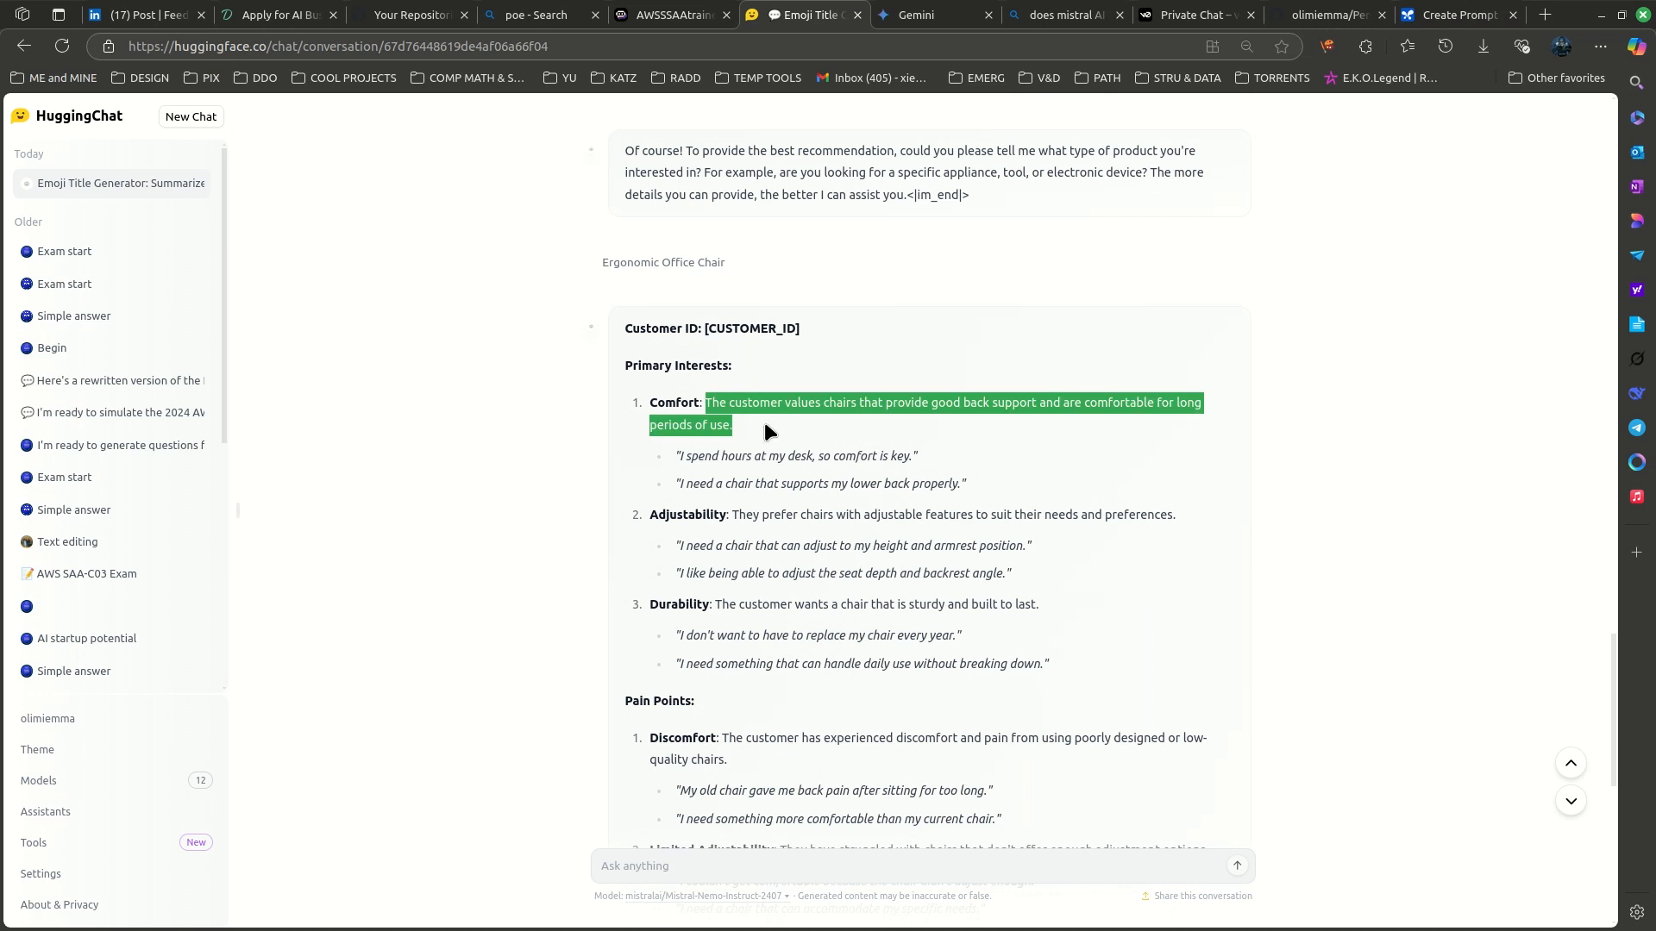
pyautogui.click(718, 407)
pyautogui.moveTo(730, 512); pyautogui.dragTo(850, 558)
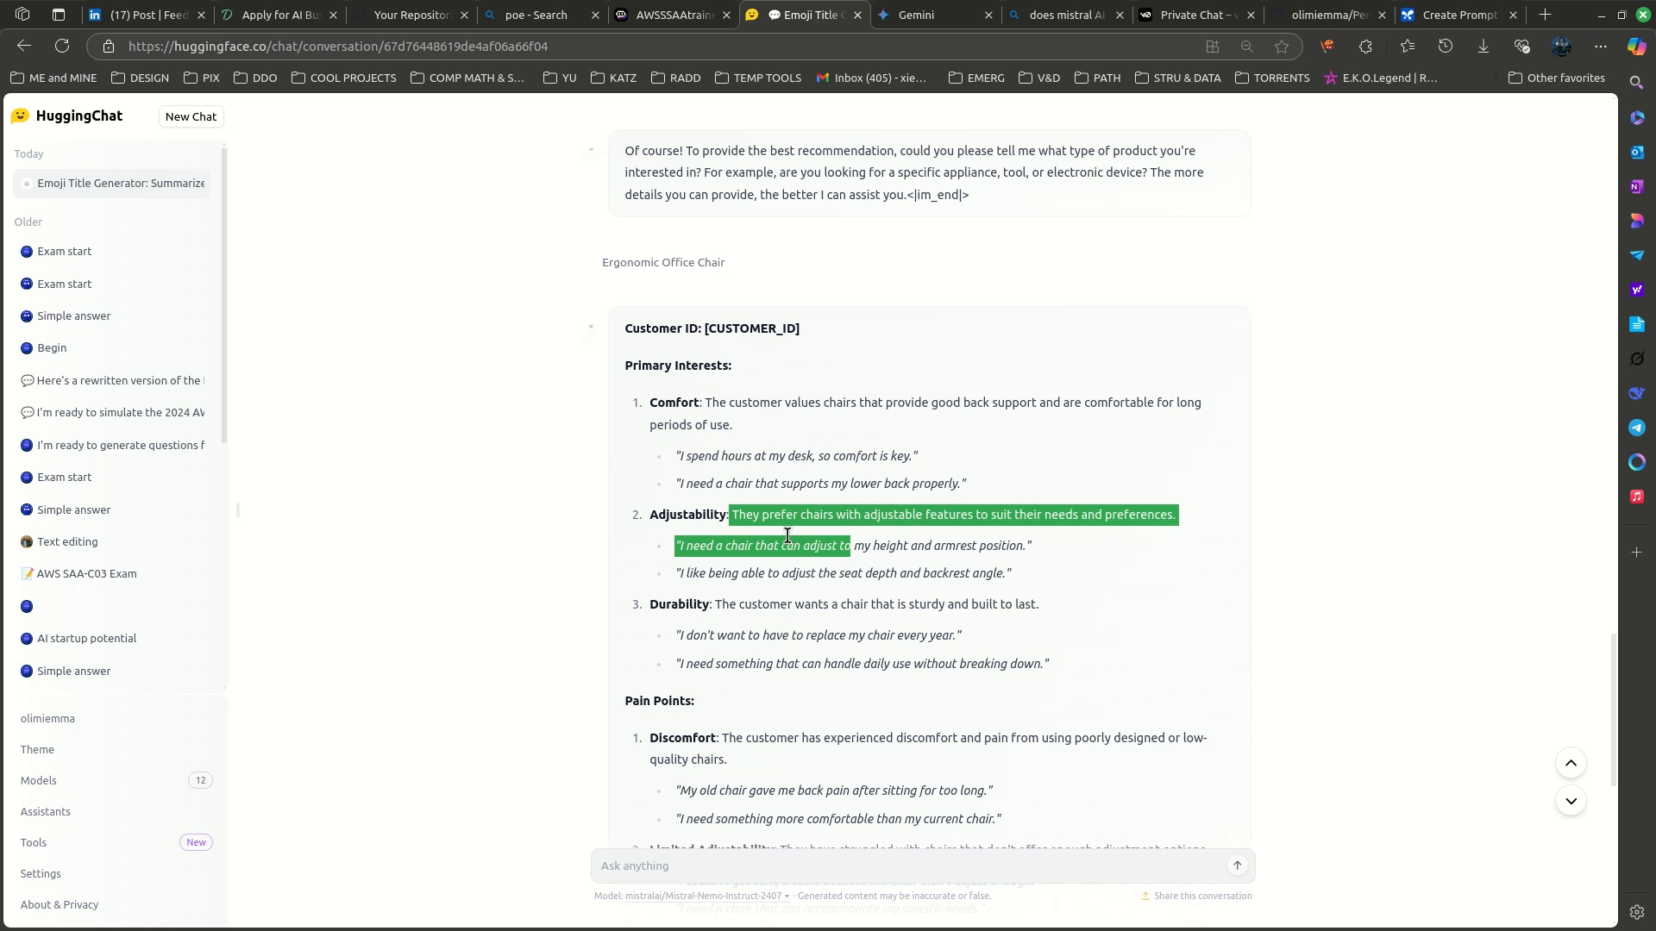
pyautogui.moveTo(722, 603); pyautogui.dragTo(737, 622)
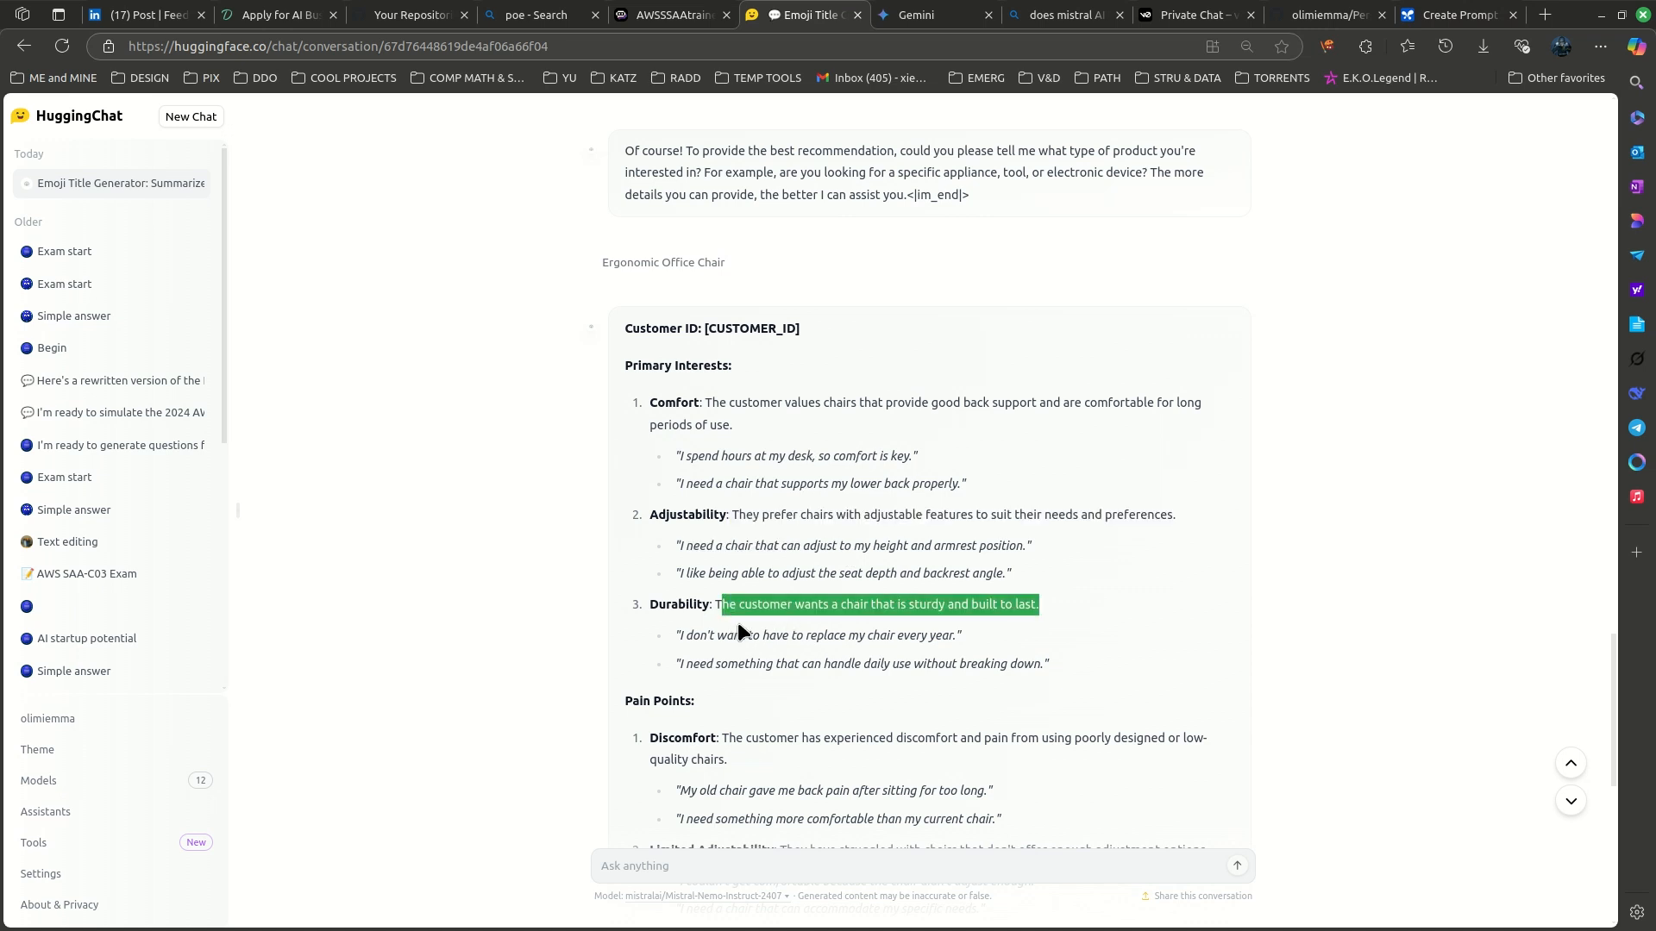
pyautogui.scroll(-2, 741, 647)
pyautogui.moveTo(727, 520); pyautogui.dragTo(730, 553)
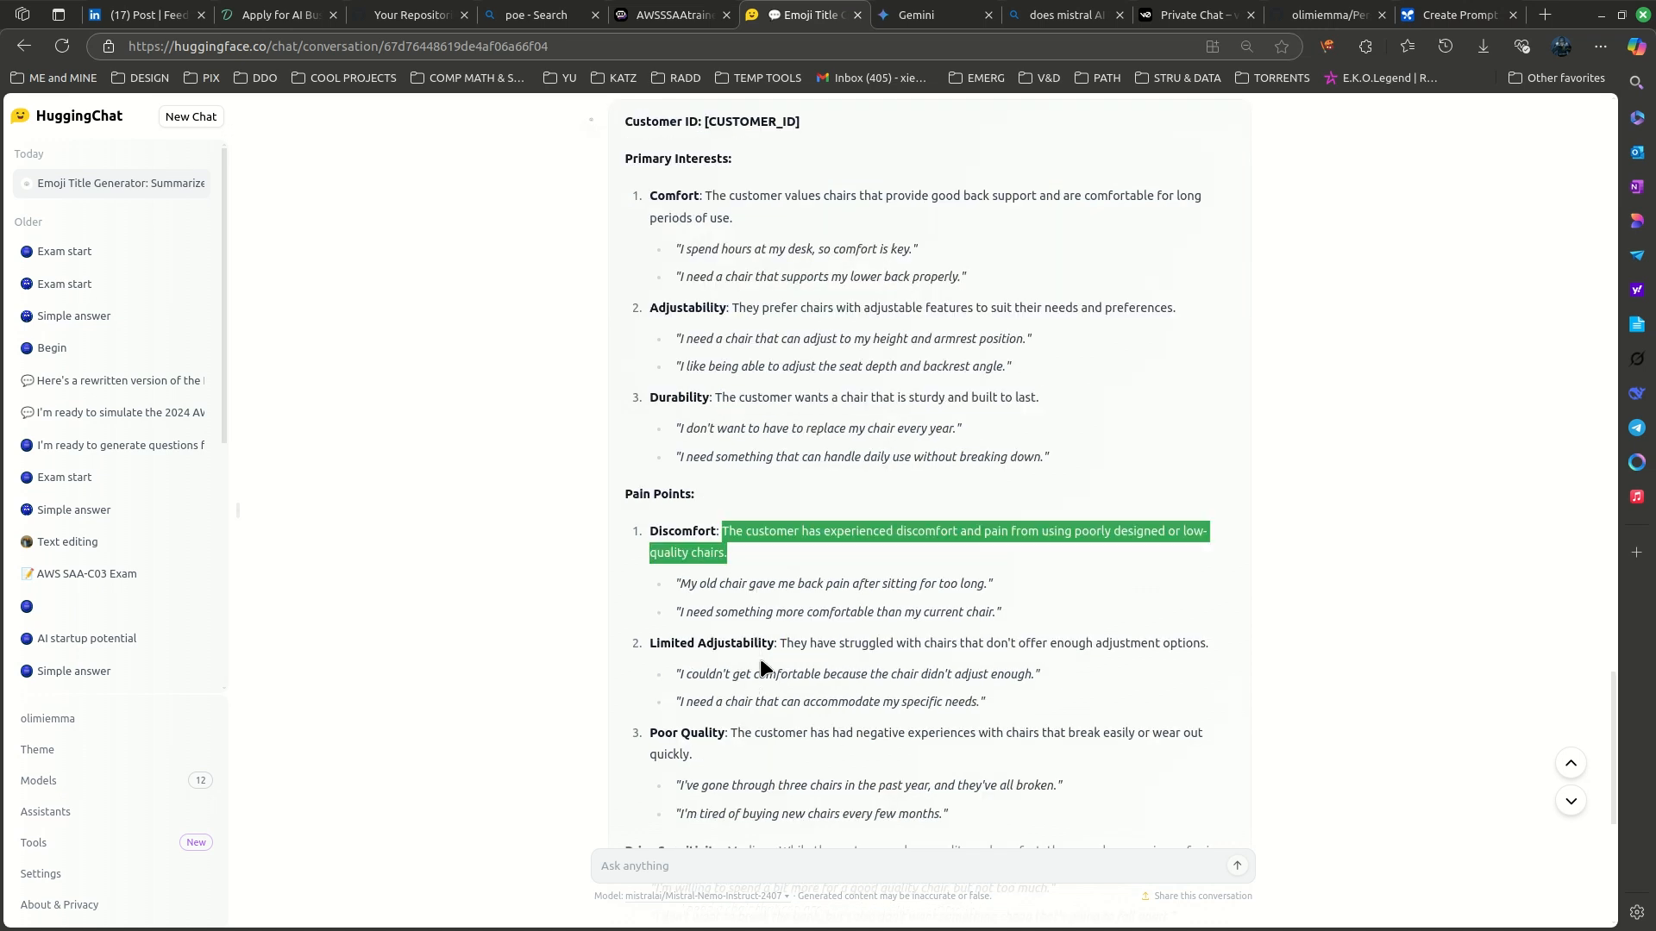
pyautogui.scroll(-5, 751, 474)
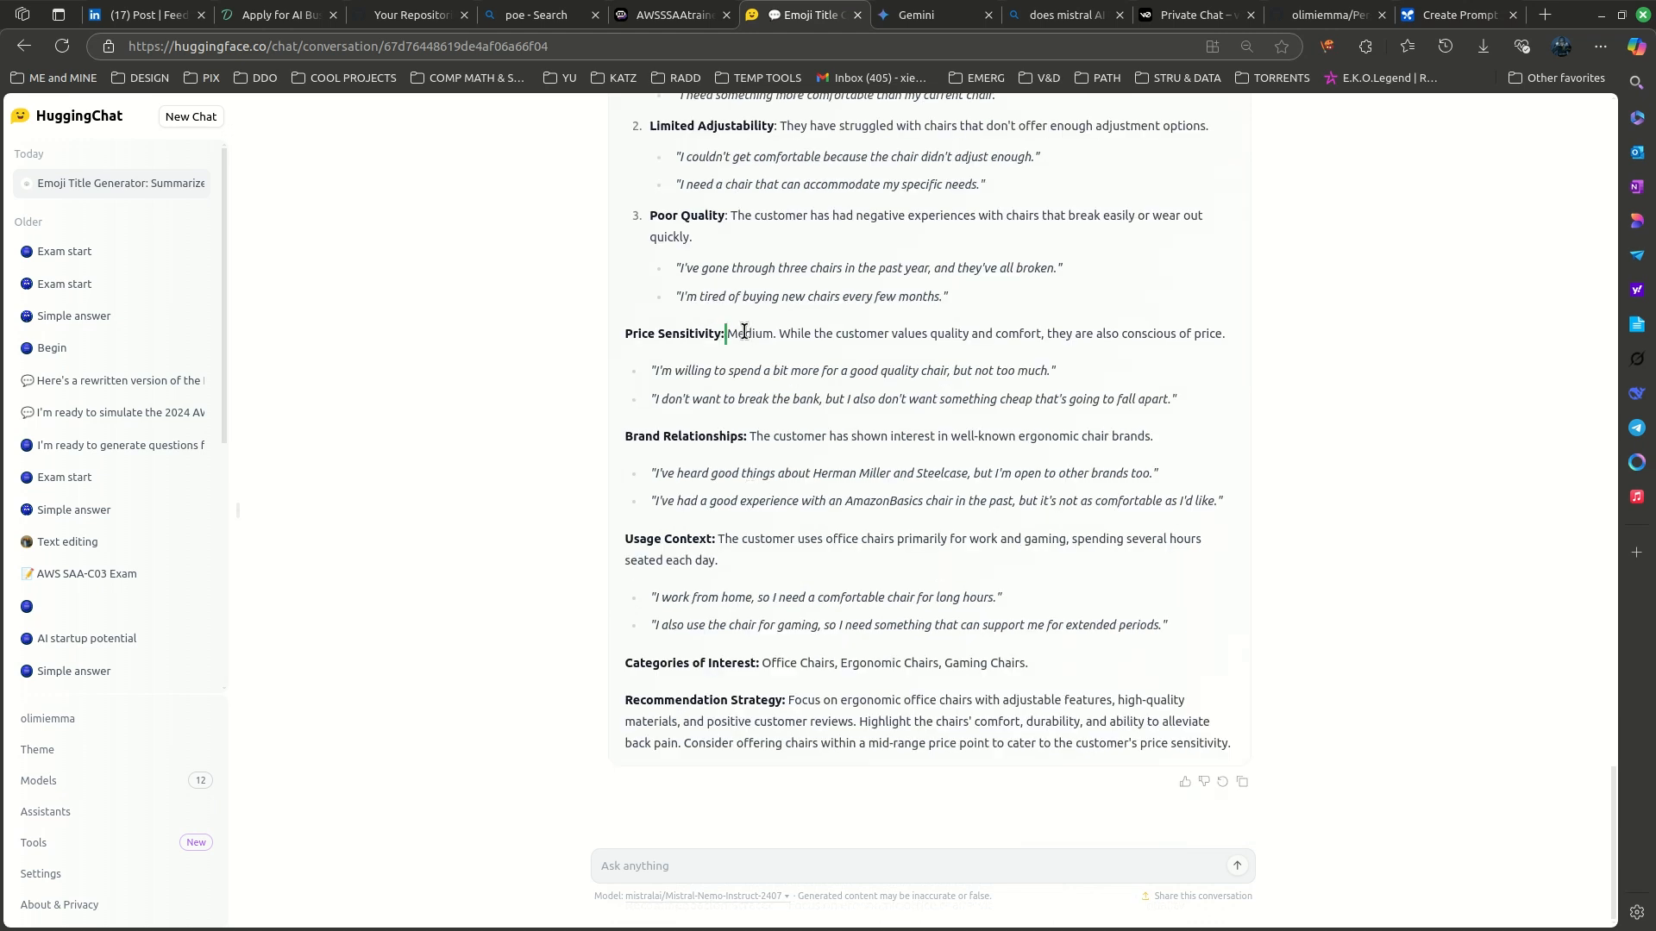
pyautogui.moveTo(727, 334); pyautogui.dragTo(833, 373)
pyautogui.moveTo(756, 436); pyautogui.dragTo(857, 447)
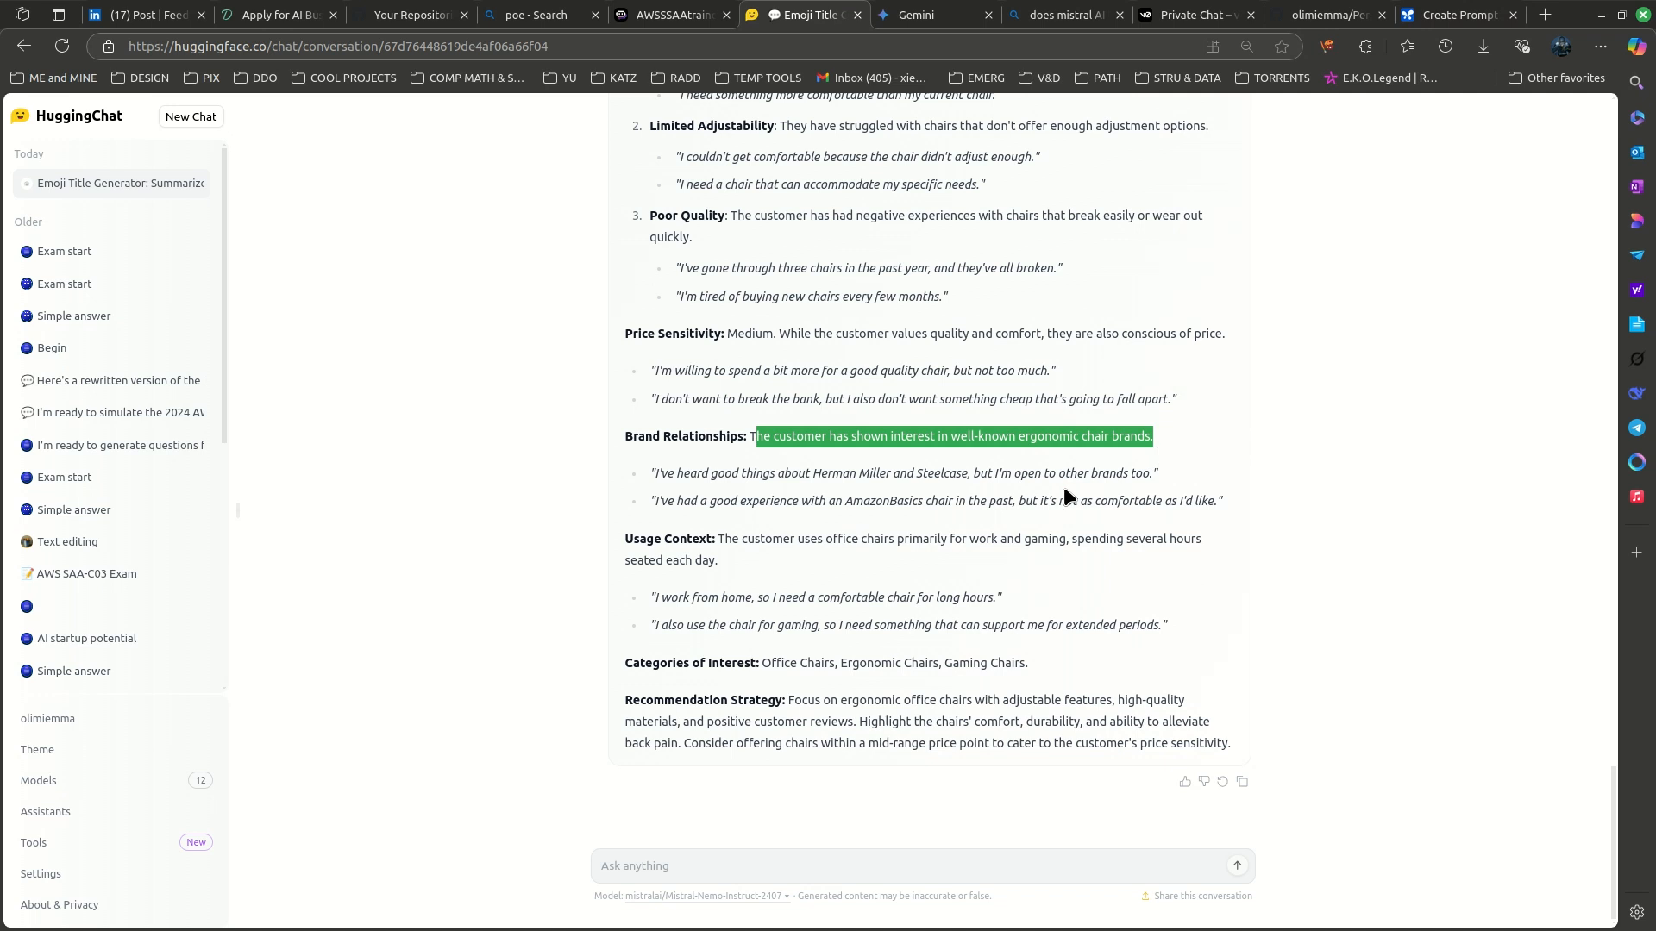
pyautogui.moveTo(717, 480); pyautogui.dragTo(1152, 479)
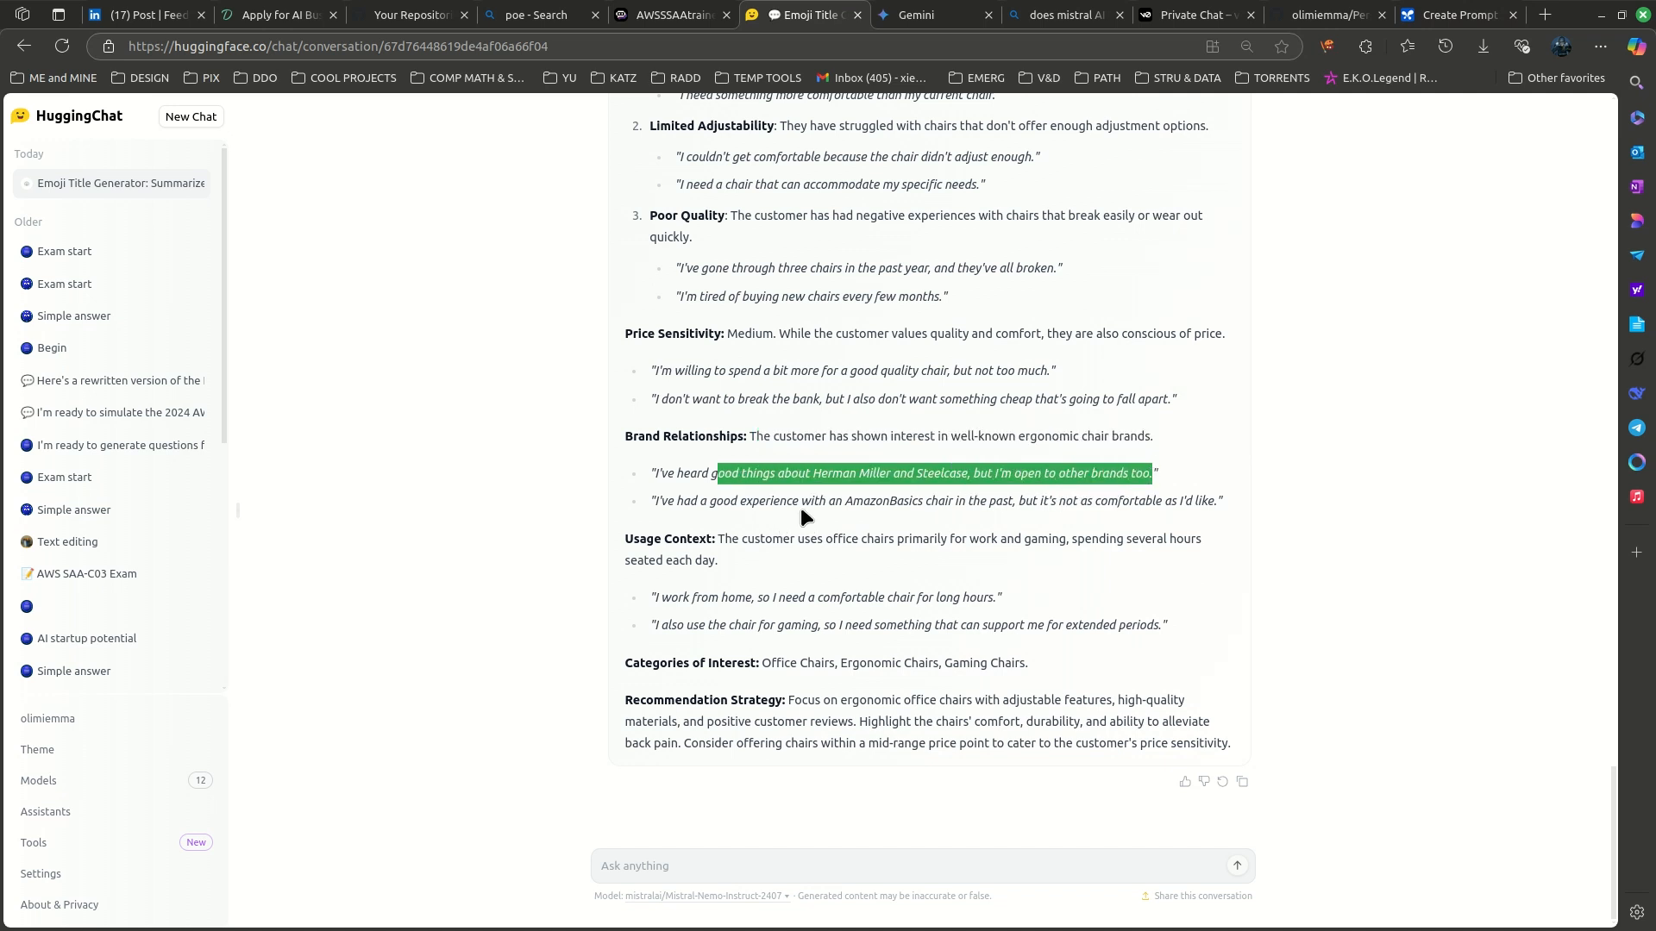
pyautogui.click(749, 500)
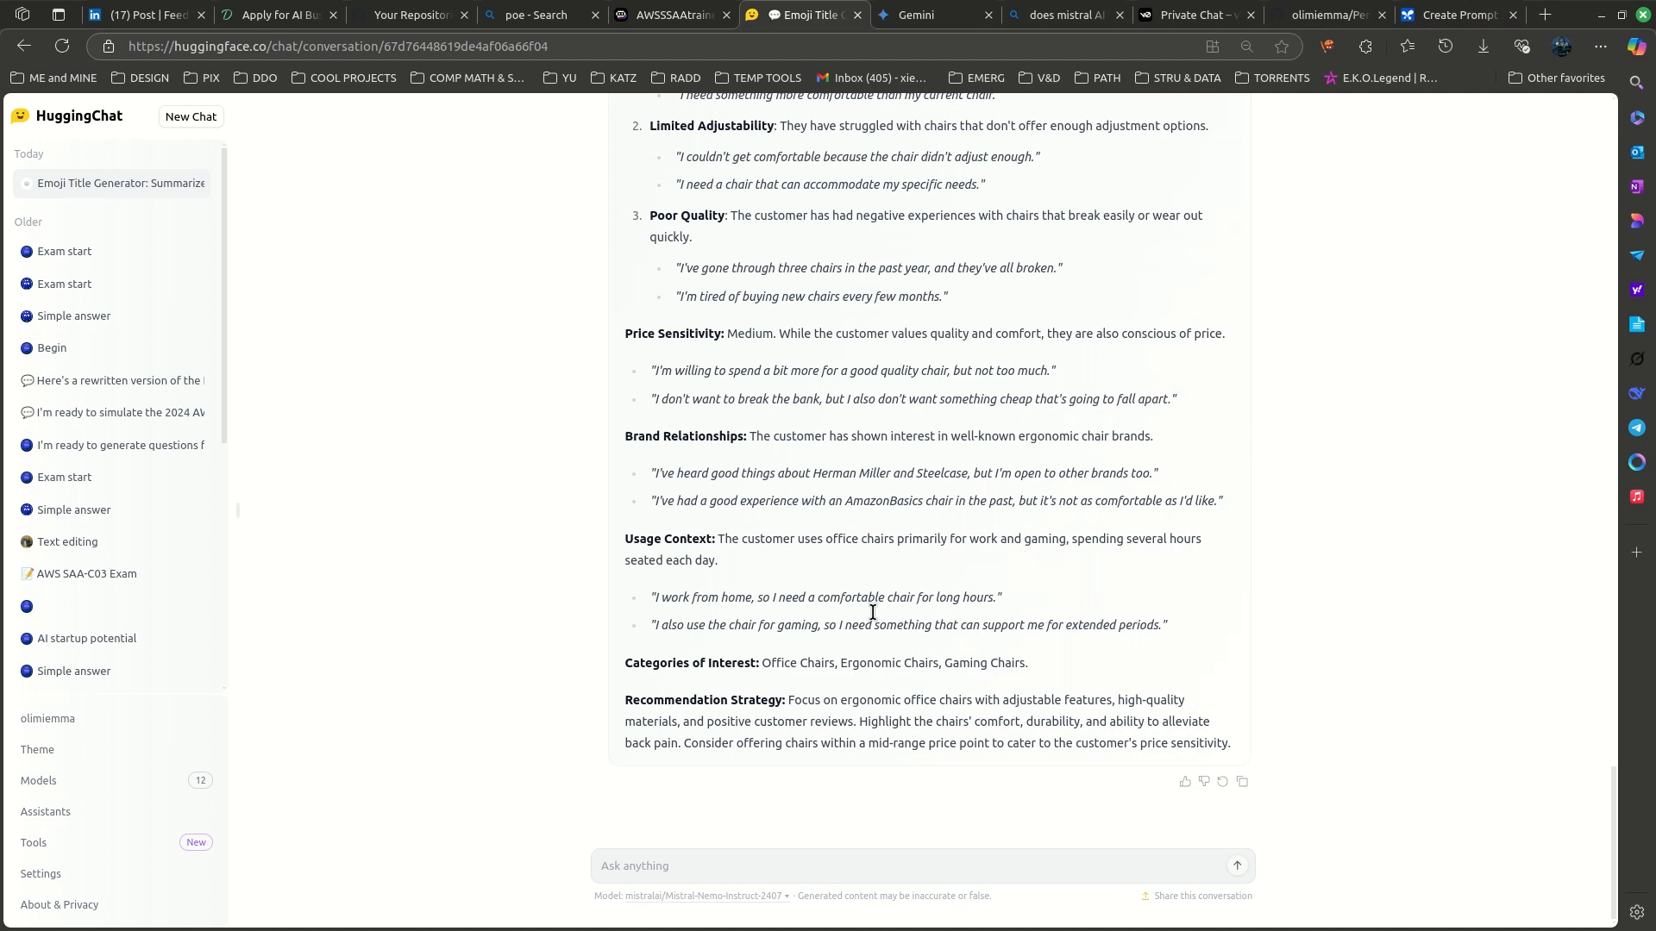
pyautogui.moveTo(763, 661); pyautogui.dragTo(899, 677)
pyautogui.moveTo(788, 700); pyautogui.dragTo(1143, 742)
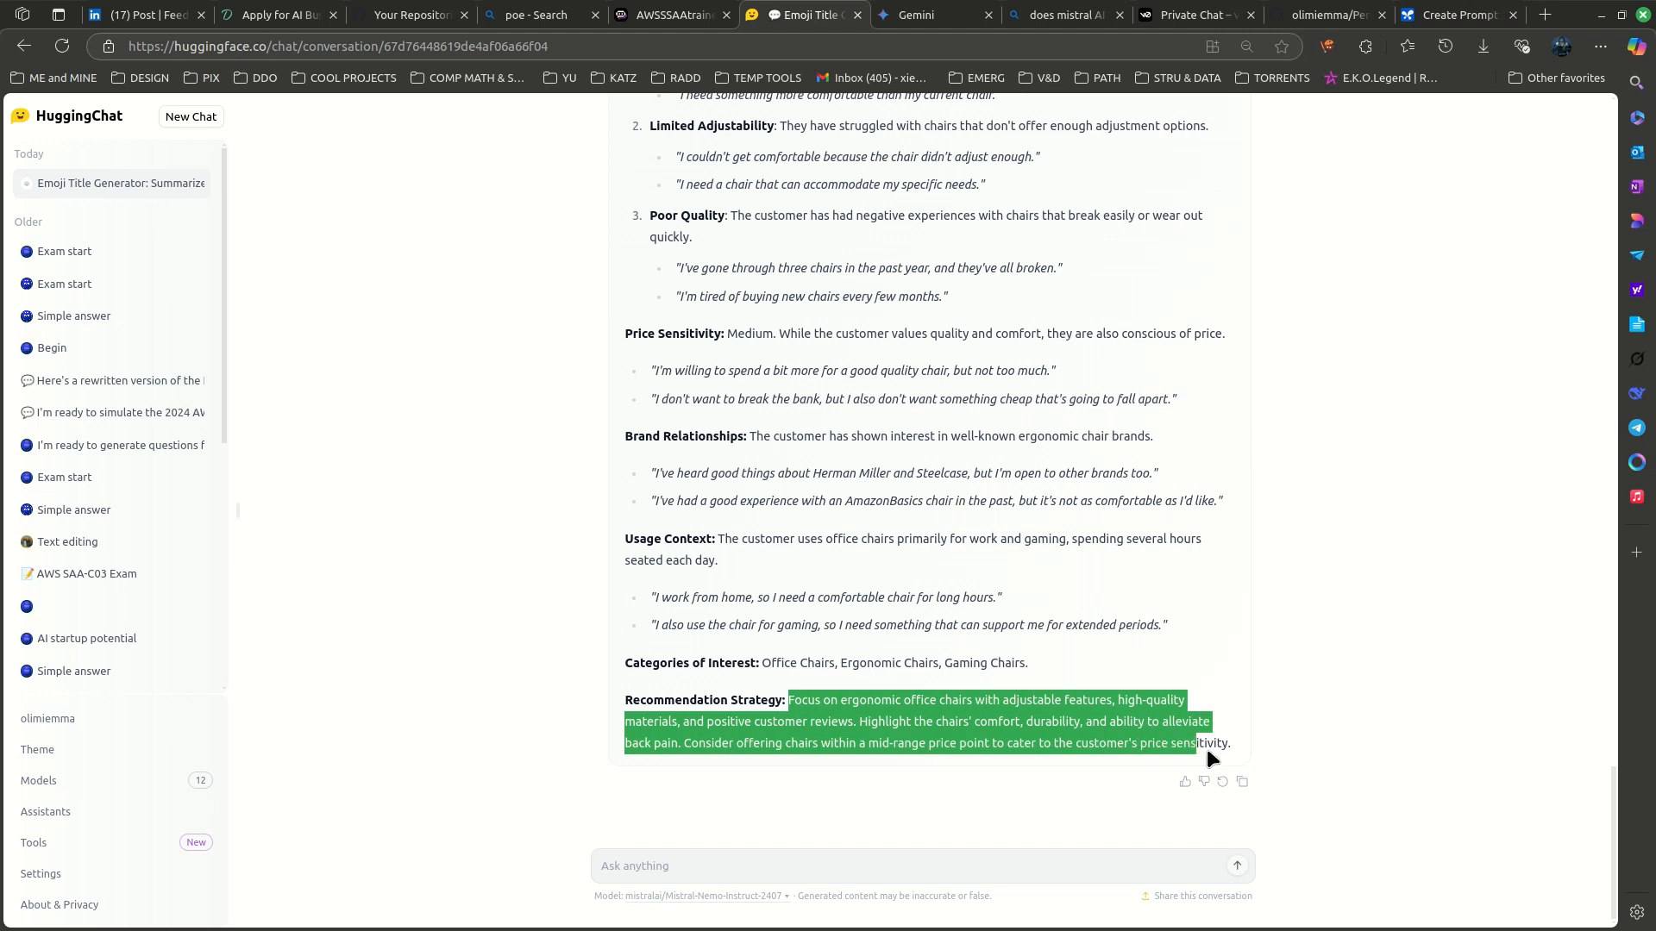
pyautogui.scroll(15, 1203, 715)
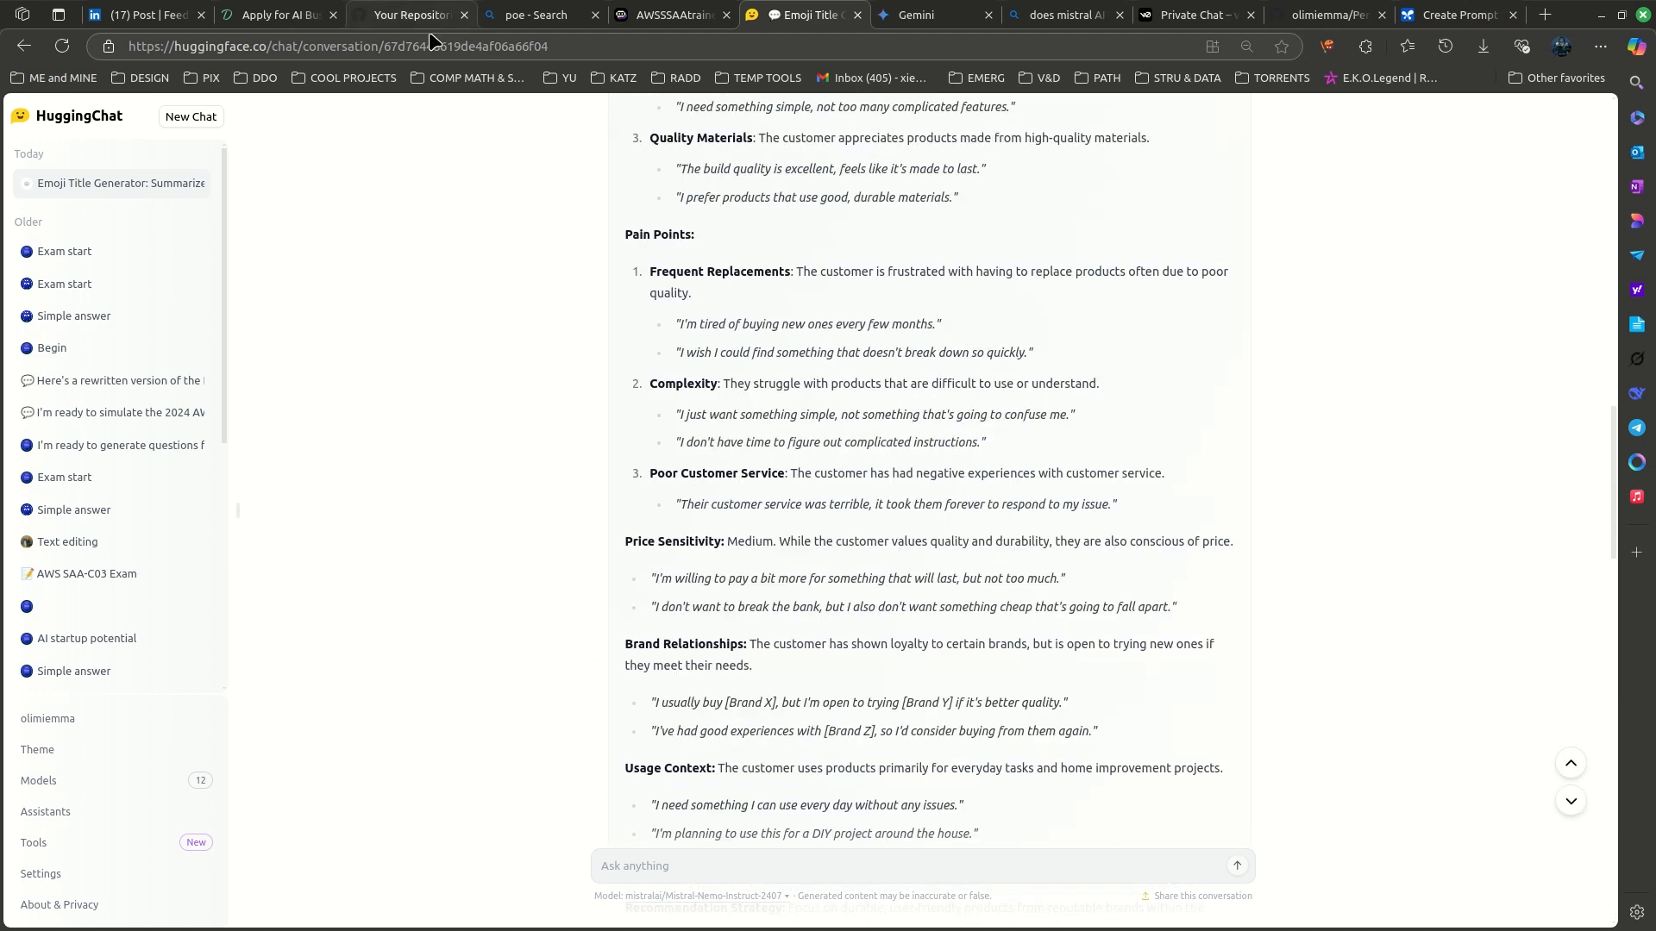
# - Reread the AI use-case question on the Section job application form, and switch to the AWSSSAAtrainer bot on Poe
pyautogui.click(270, 26)
pyautogui.click(955, 531)
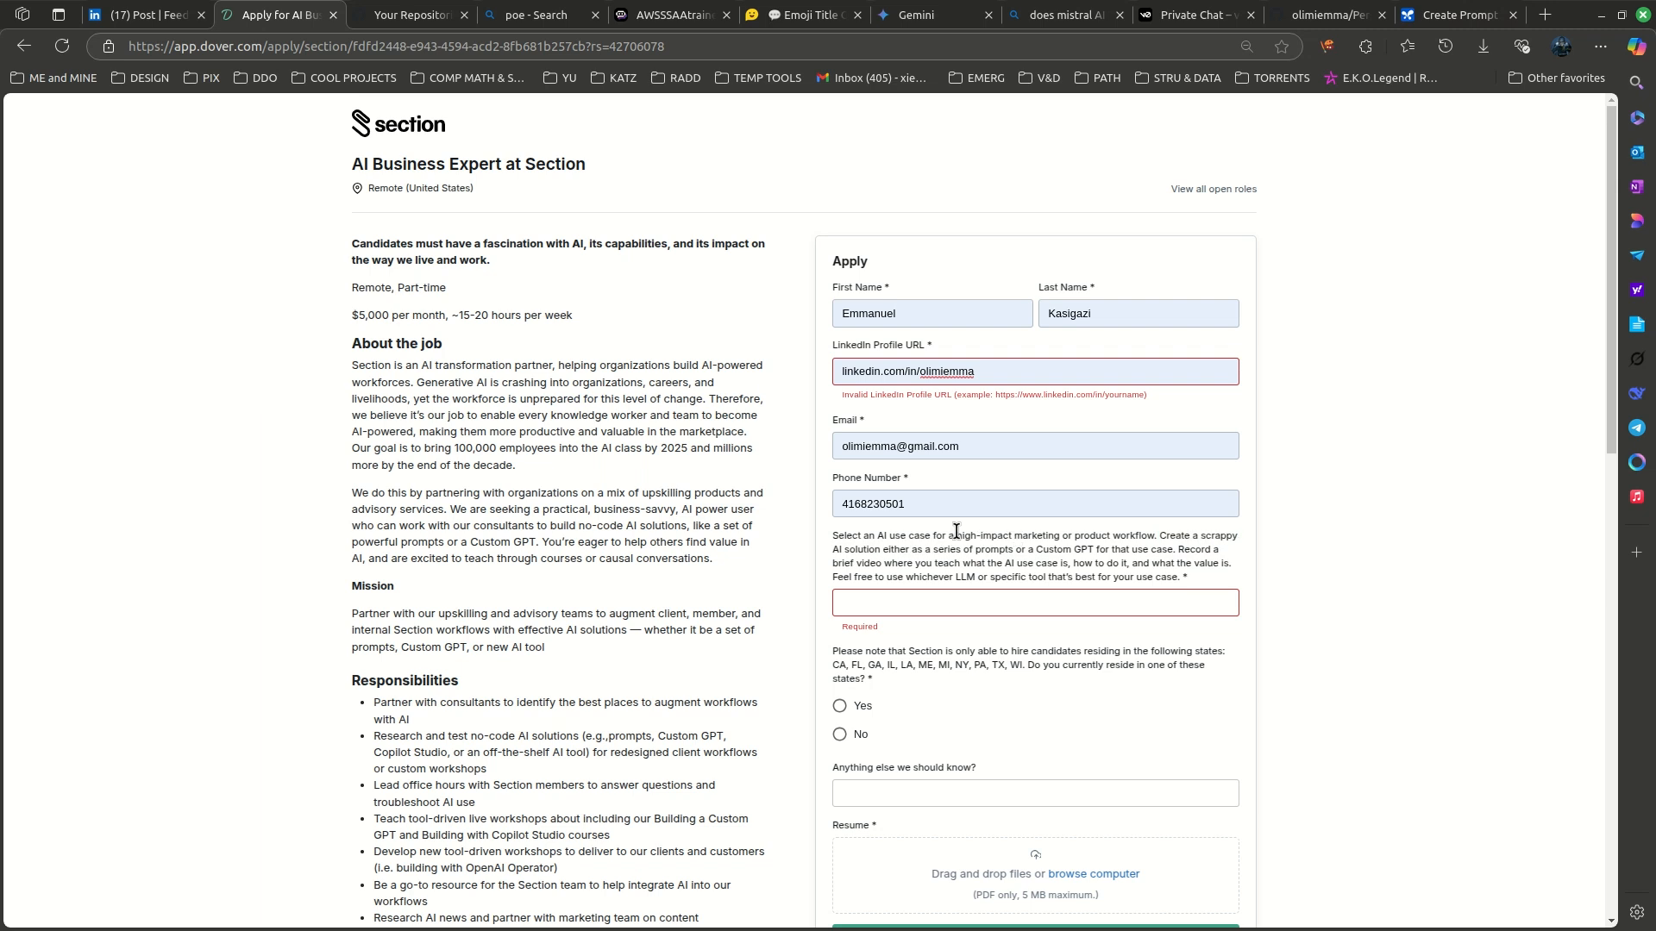
pyautogui.moveTo(908, 532); pyautogui.dragTo(1166, 536)
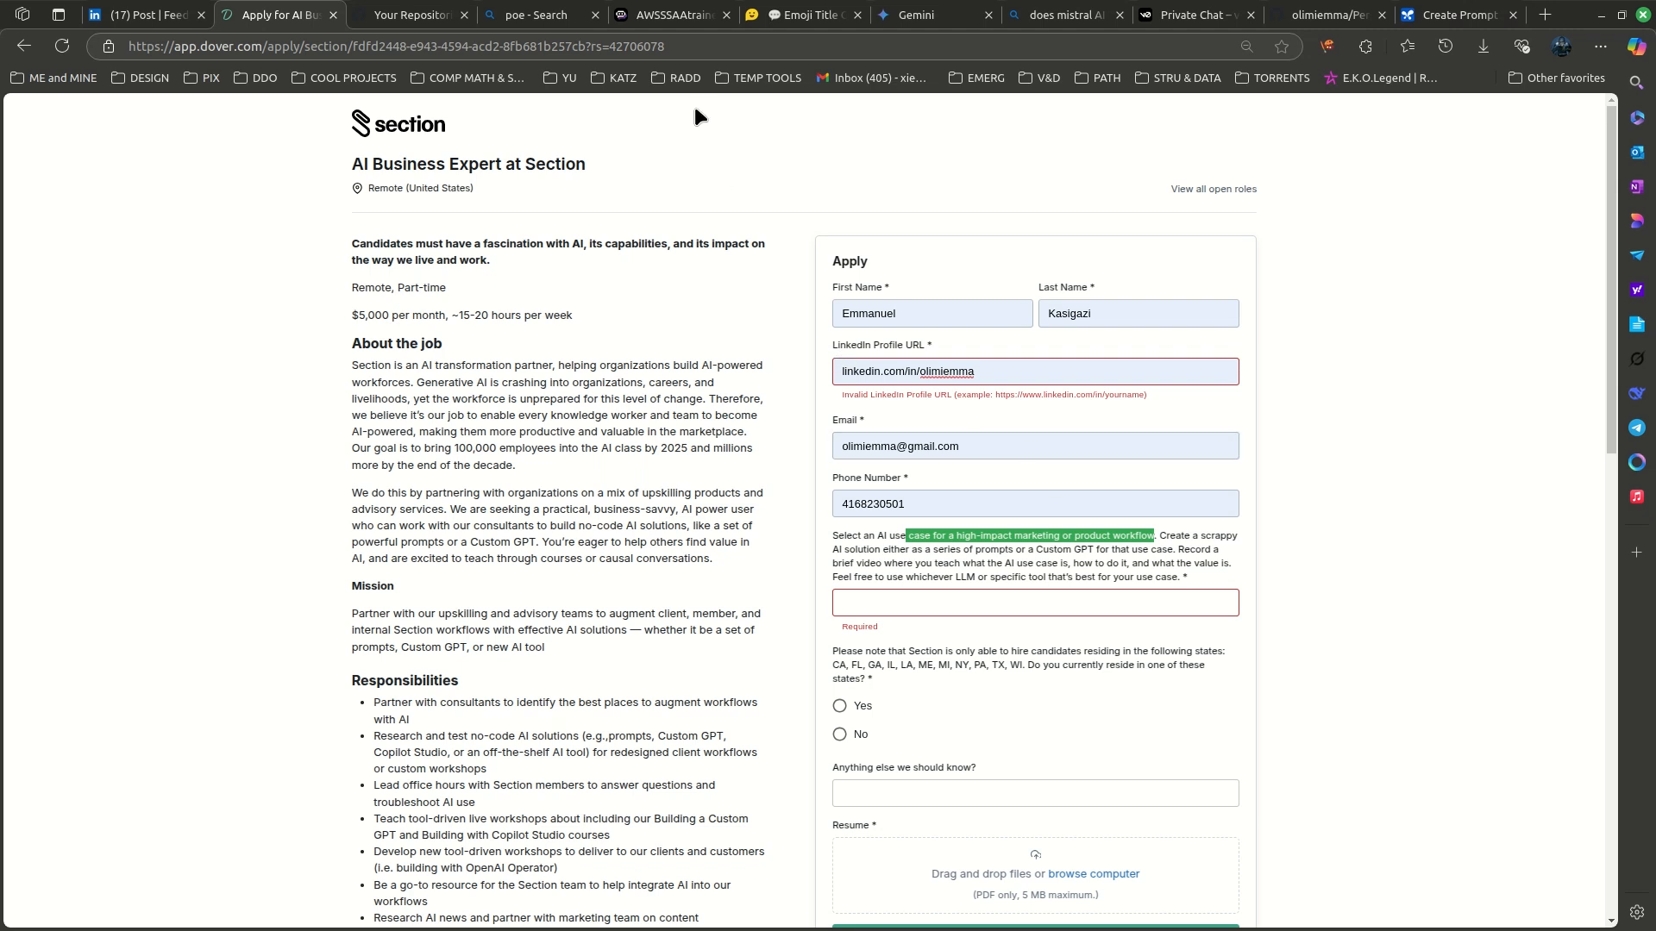
pyautogui.click(643, 14)
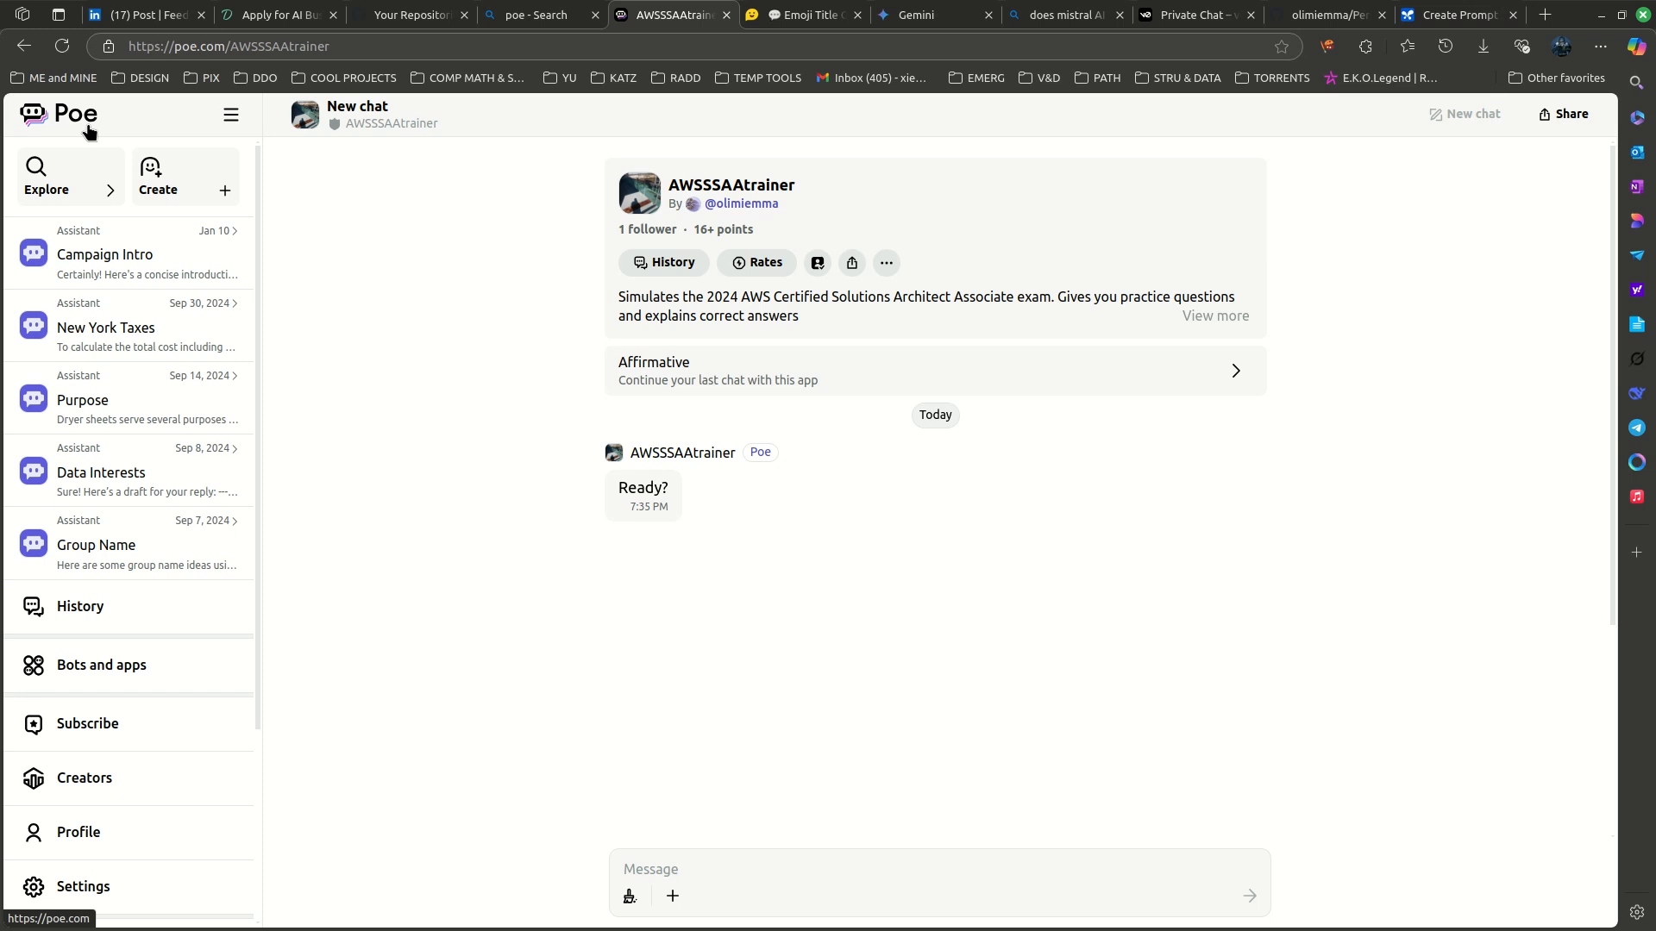
# - Look over Poe's available types for a new bot and the list of bots created on the profile
pyautogui.click(161, 188)
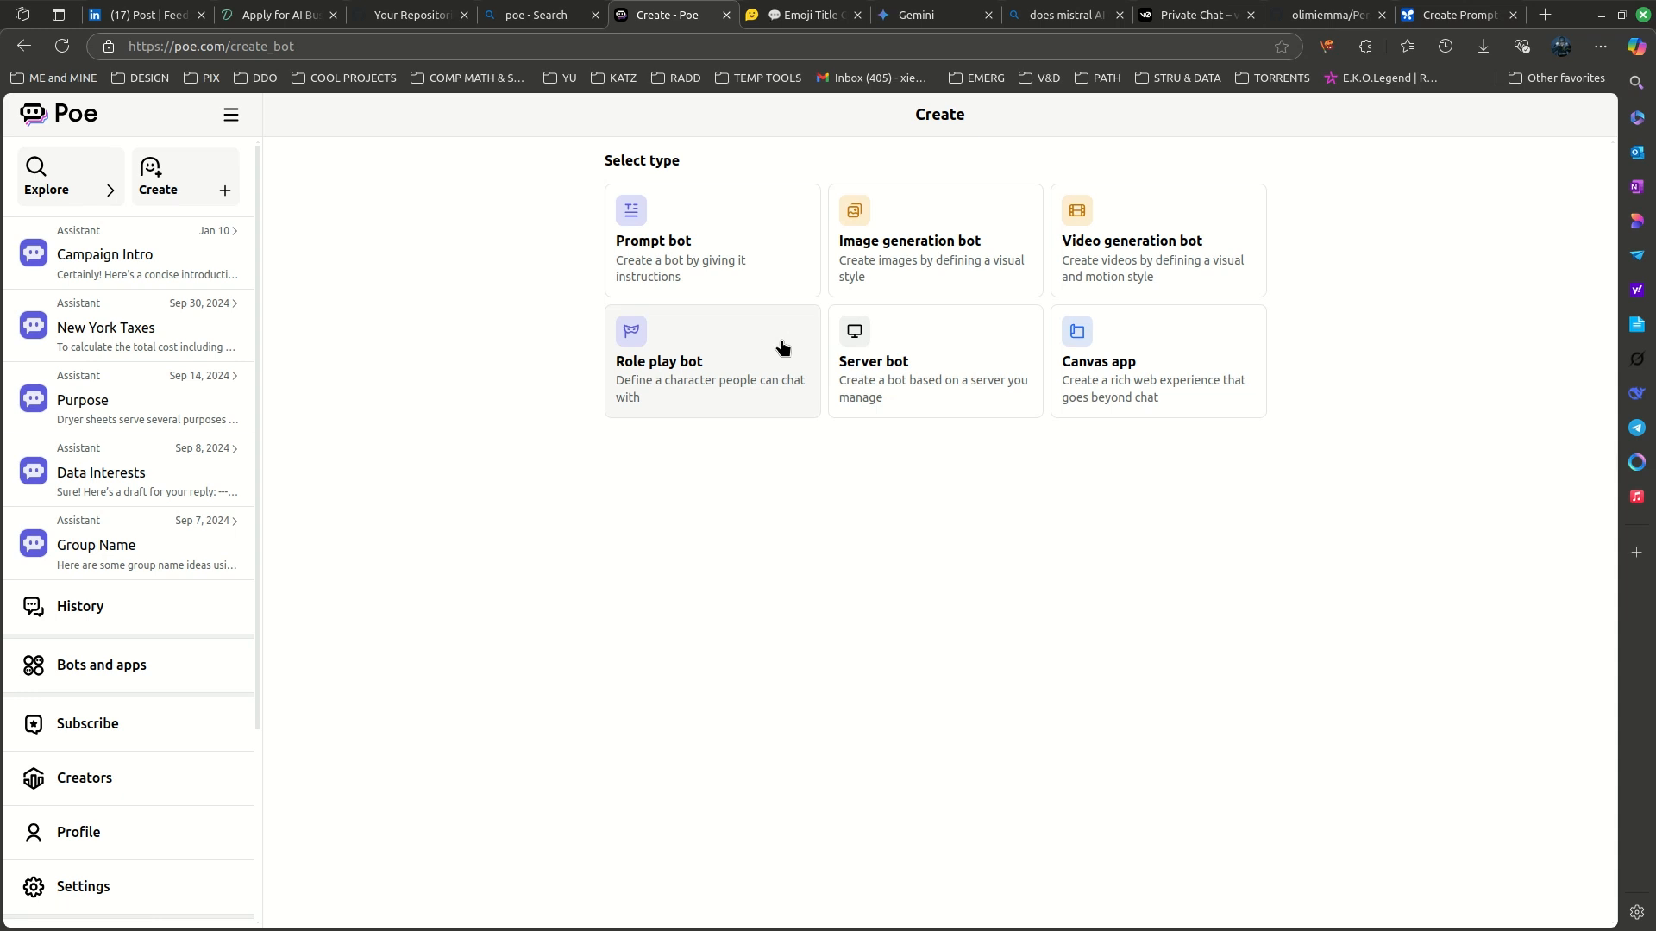
pyautogui.click(1544, 15)
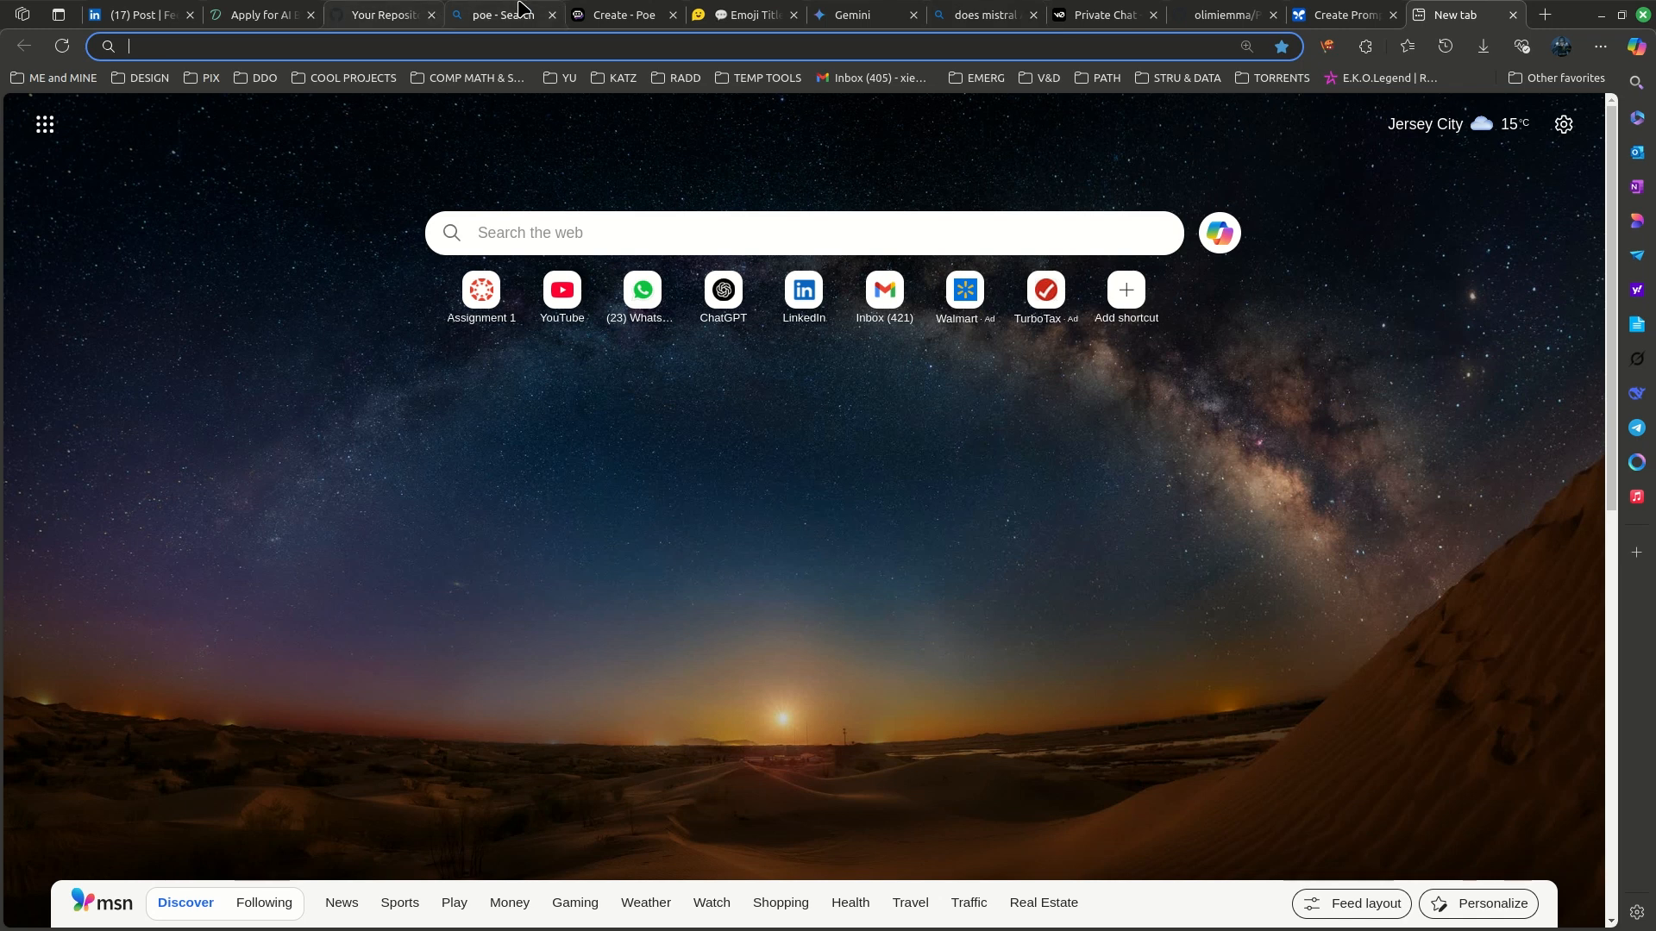
pyautogui.click(614, 10)
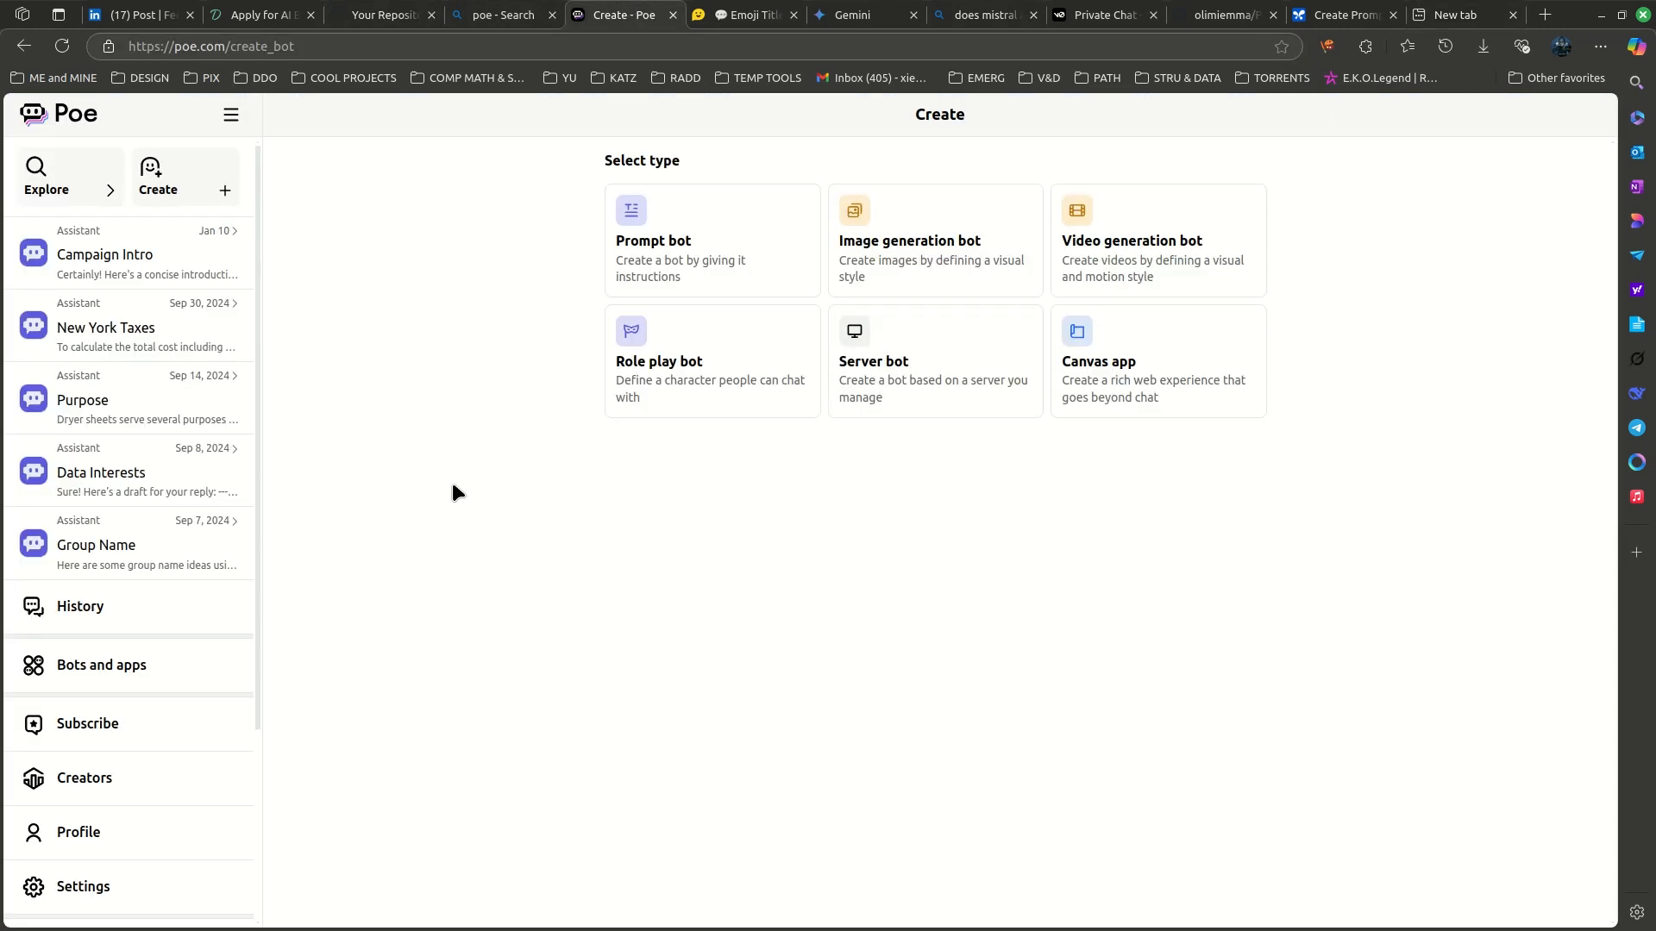
pyautogui.click(129, 833)
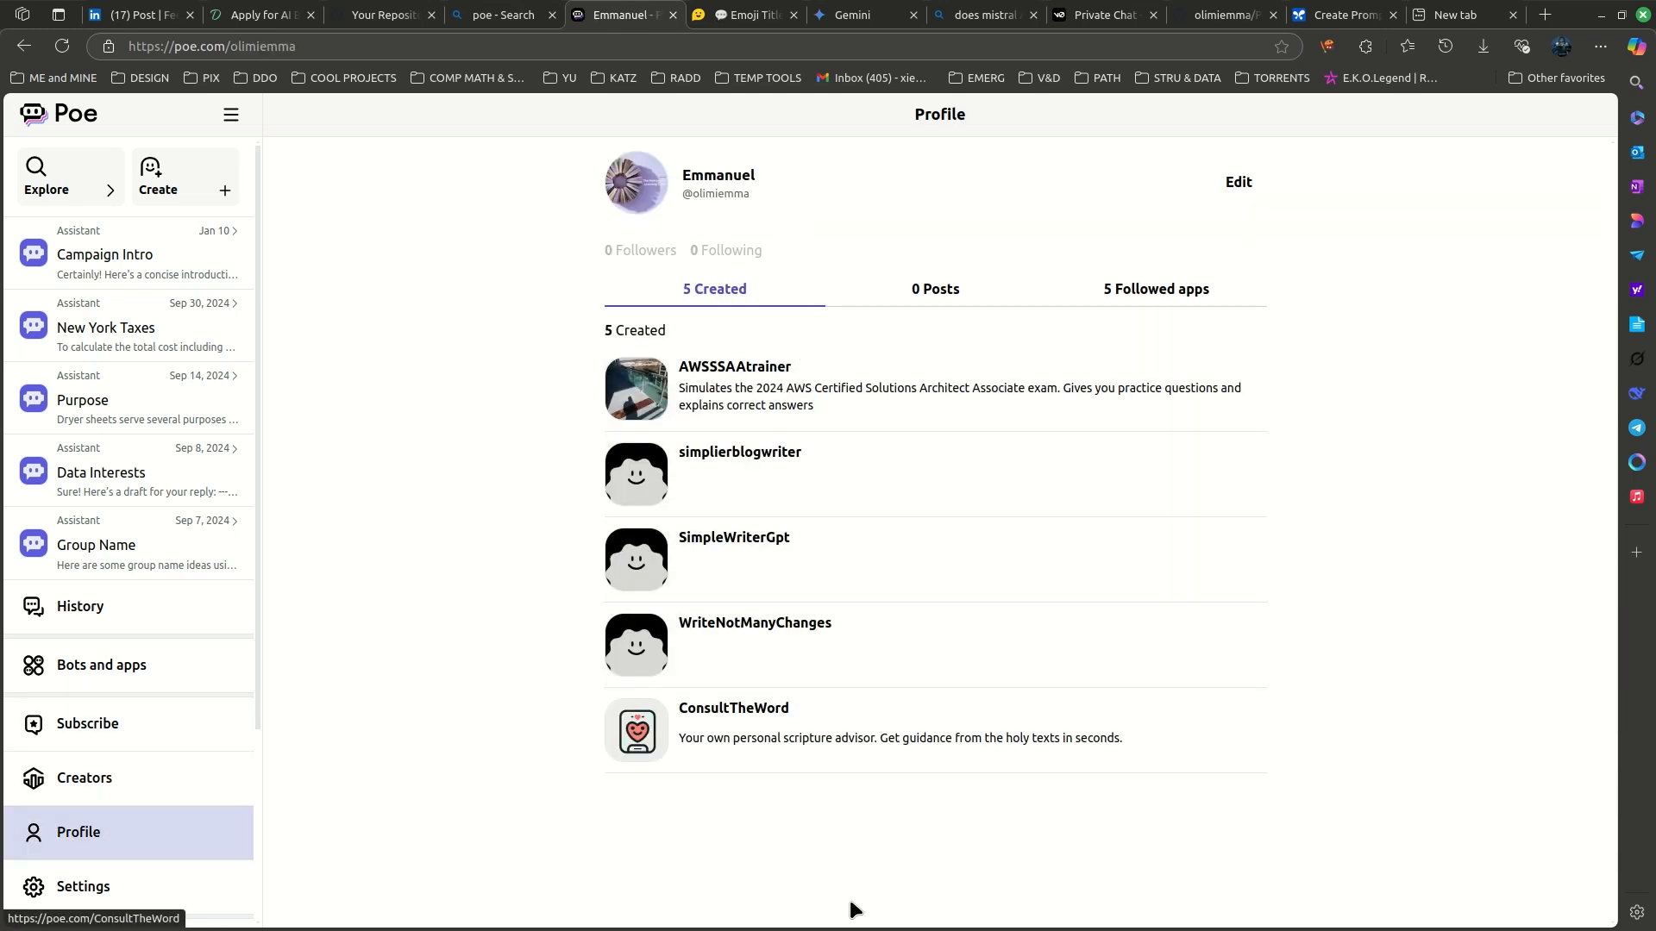
# - Switch to HuggingChat and open the Personalized Product Recommendation System assistant for editing
pyautogui.click(749, 15)
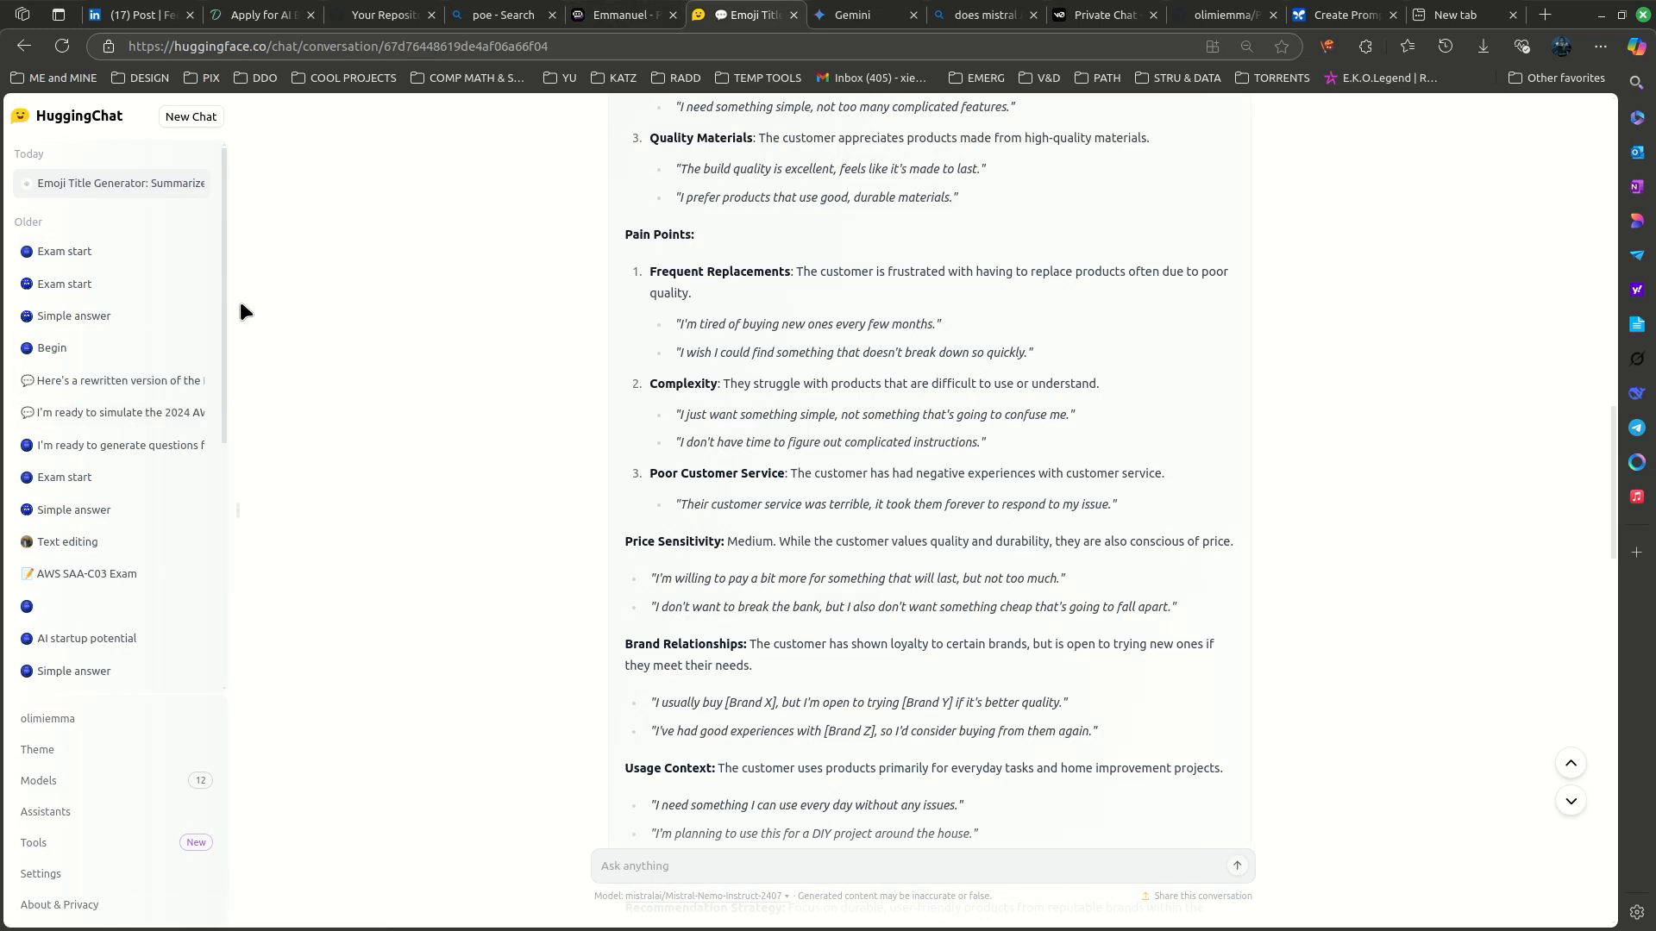
pyautogui.moveTo(223, 302); pyautogui.dragTo(267, 72)
pyautogui.scroll(6, 779, 355)
pyautogui.scroll(-3, 793, 336)
pyautogui.click(905, 138)
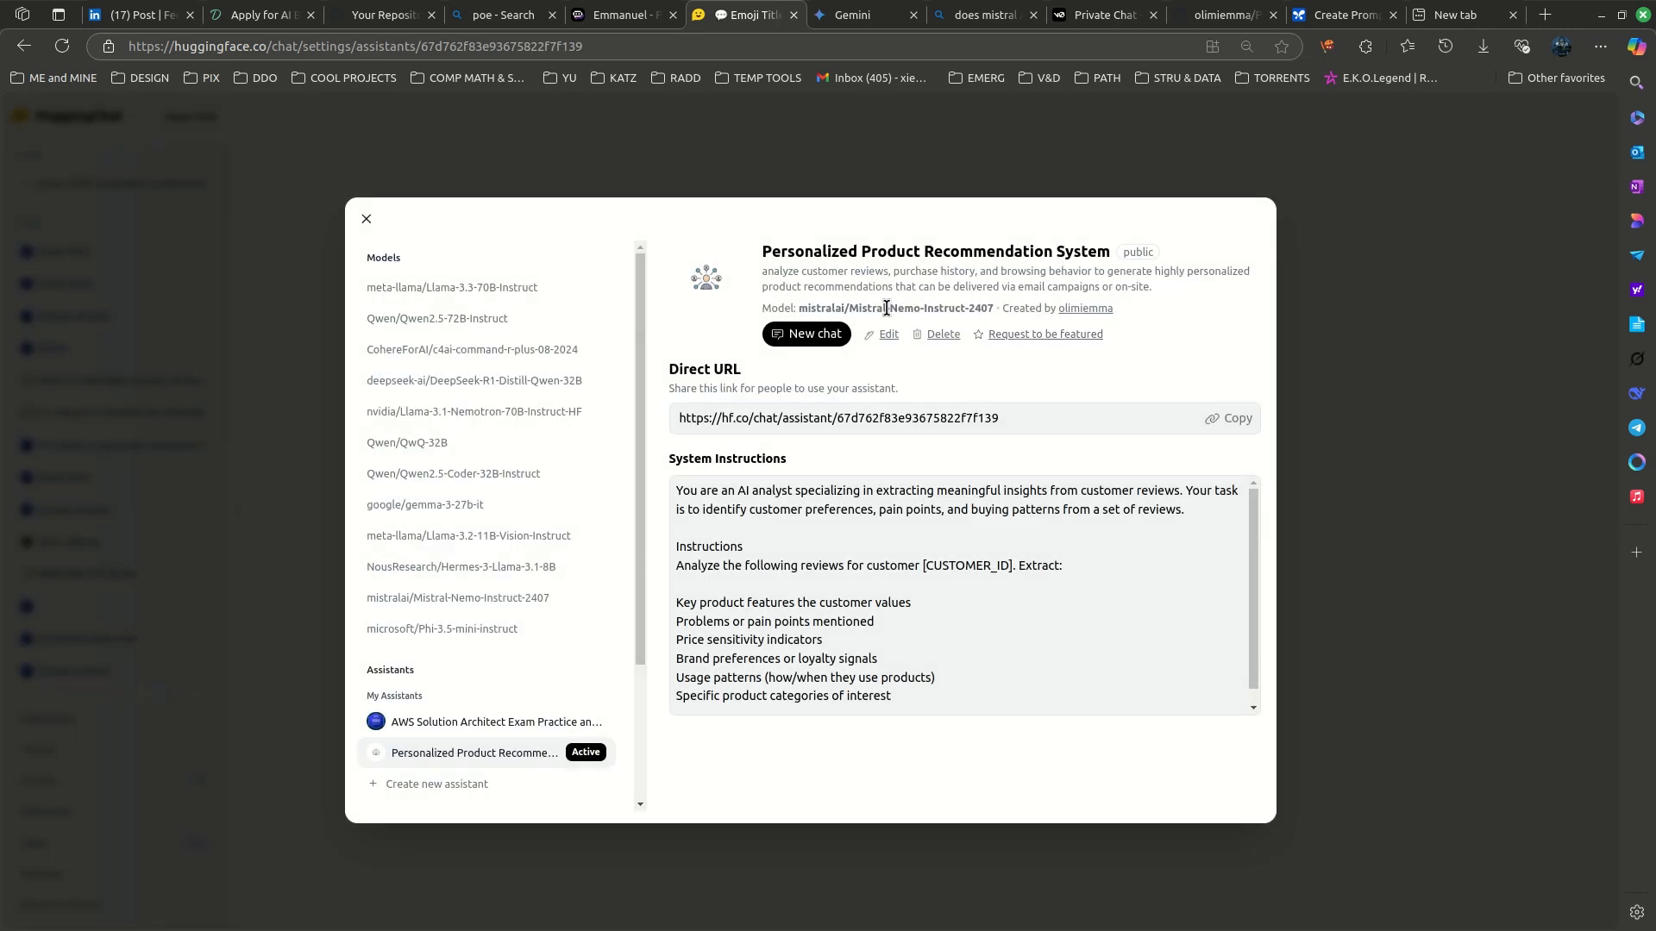
pyautogui.click(886, 334)
# - Show the assistant's advanced model parameters and set Top P to 0.05
pyautogui.scroll(-1, 871, 483)
pyautogui.click(878, 529)
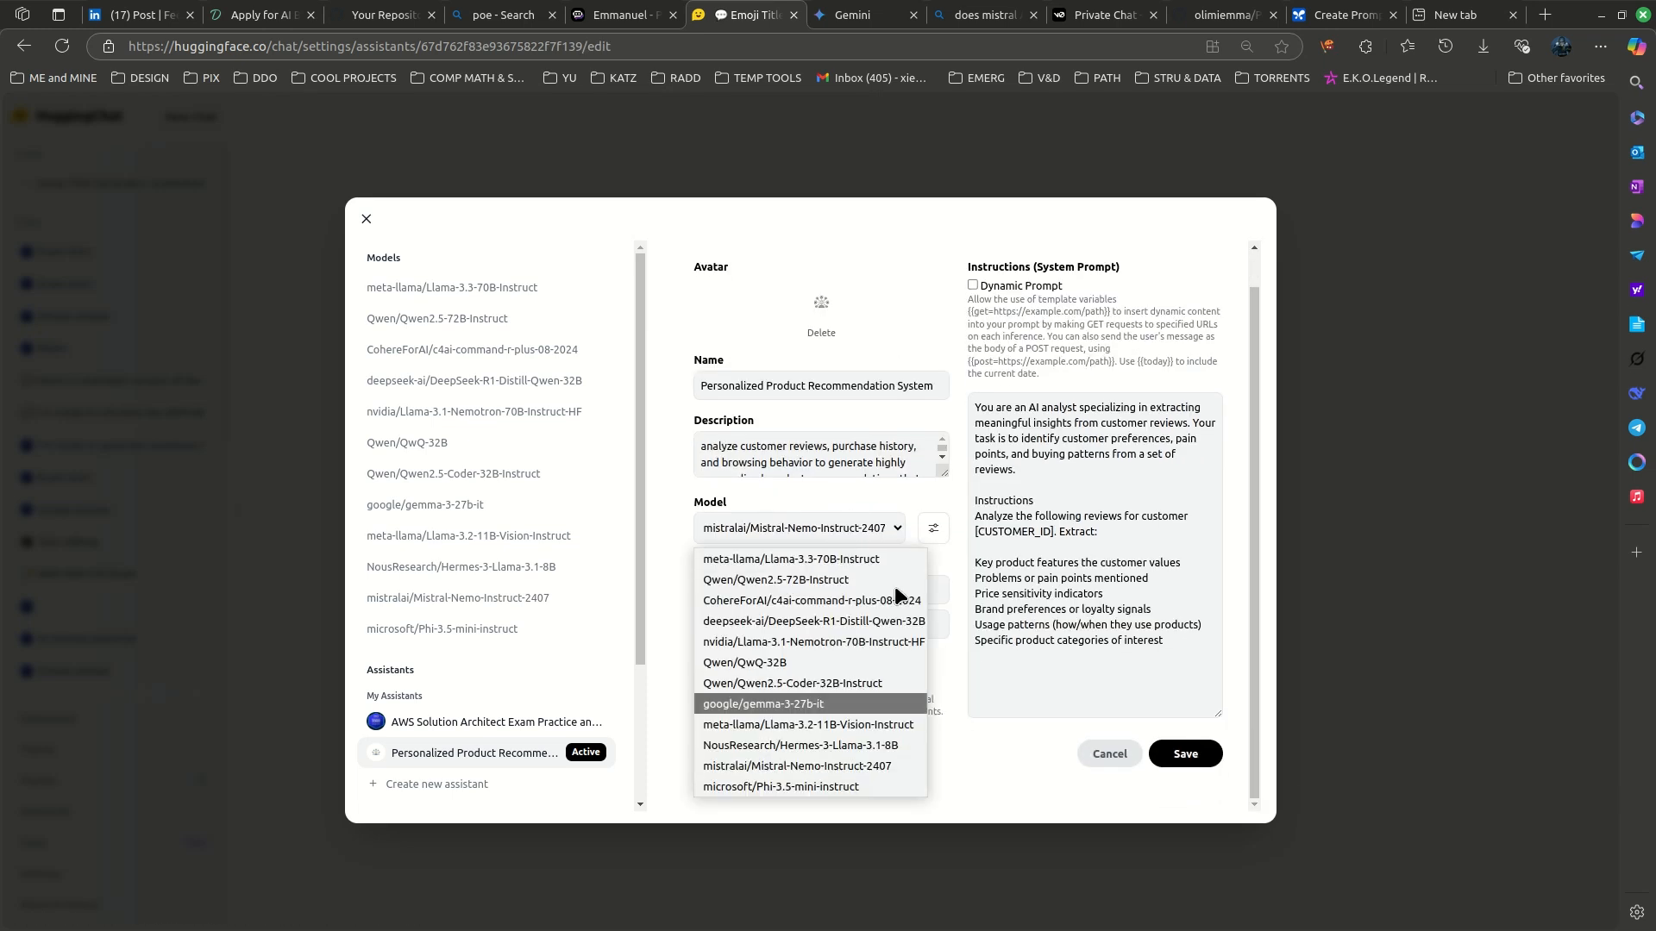
pyautogui.click(932, 526)
pyautogui.click(933, 528)
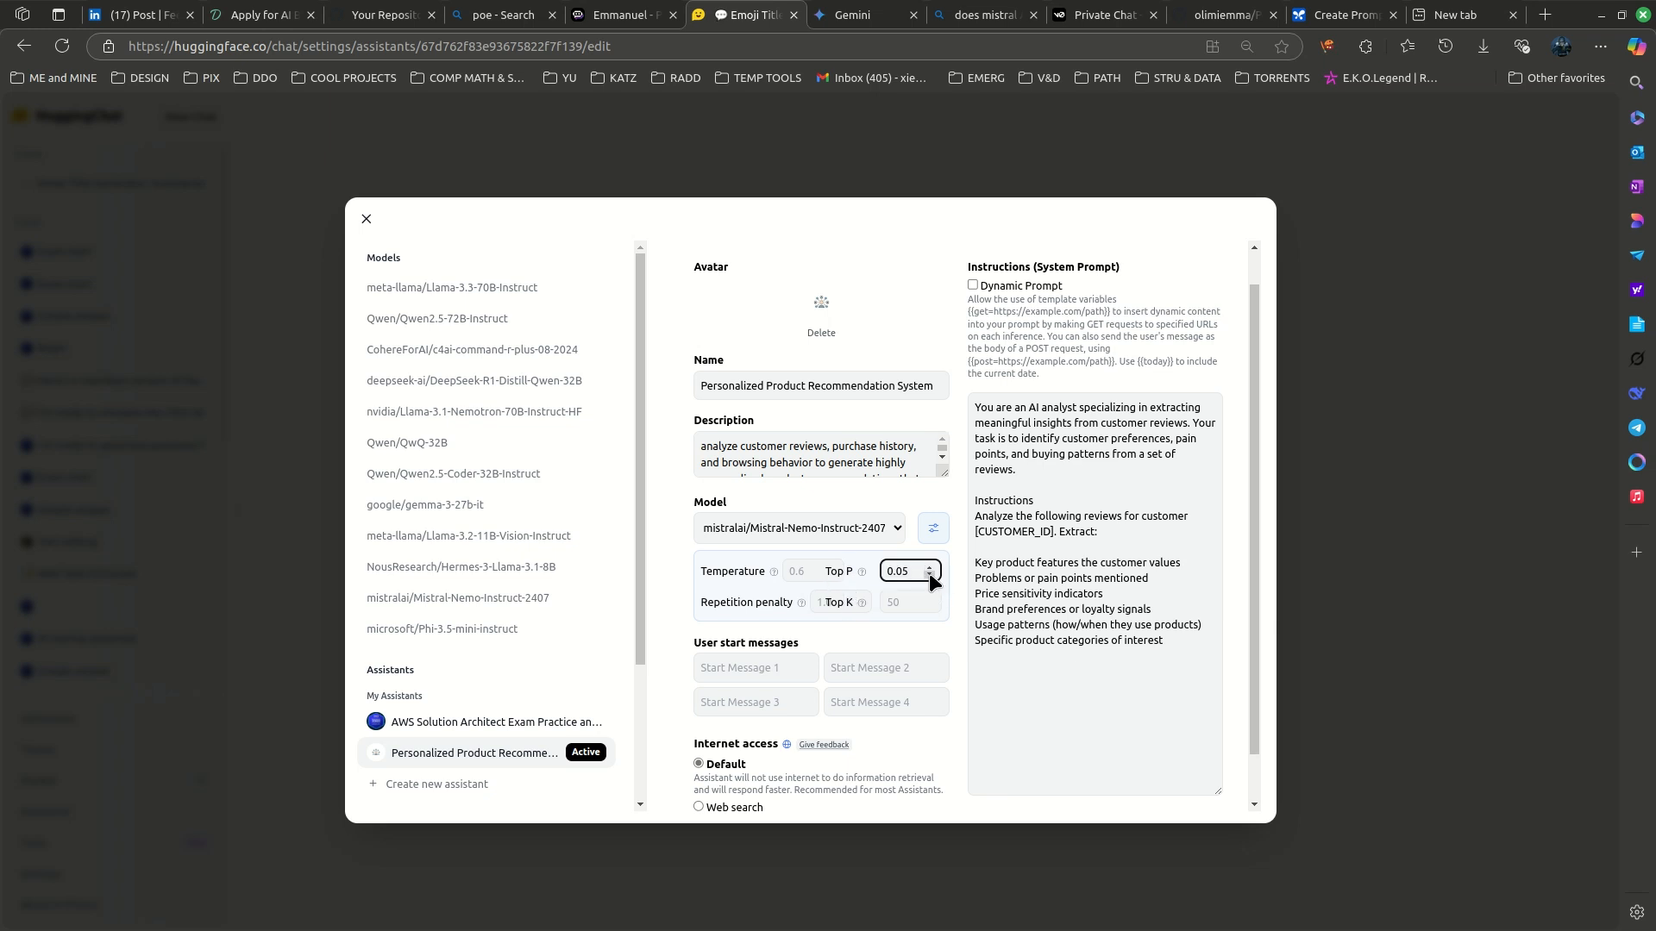
pyautogui.click(931, 573)
# - Change the assistant's model to meta-llama/Llama-3.3-70B-Instruct and look over the remaining settings and model choices
pyautogui.click(889, 526)
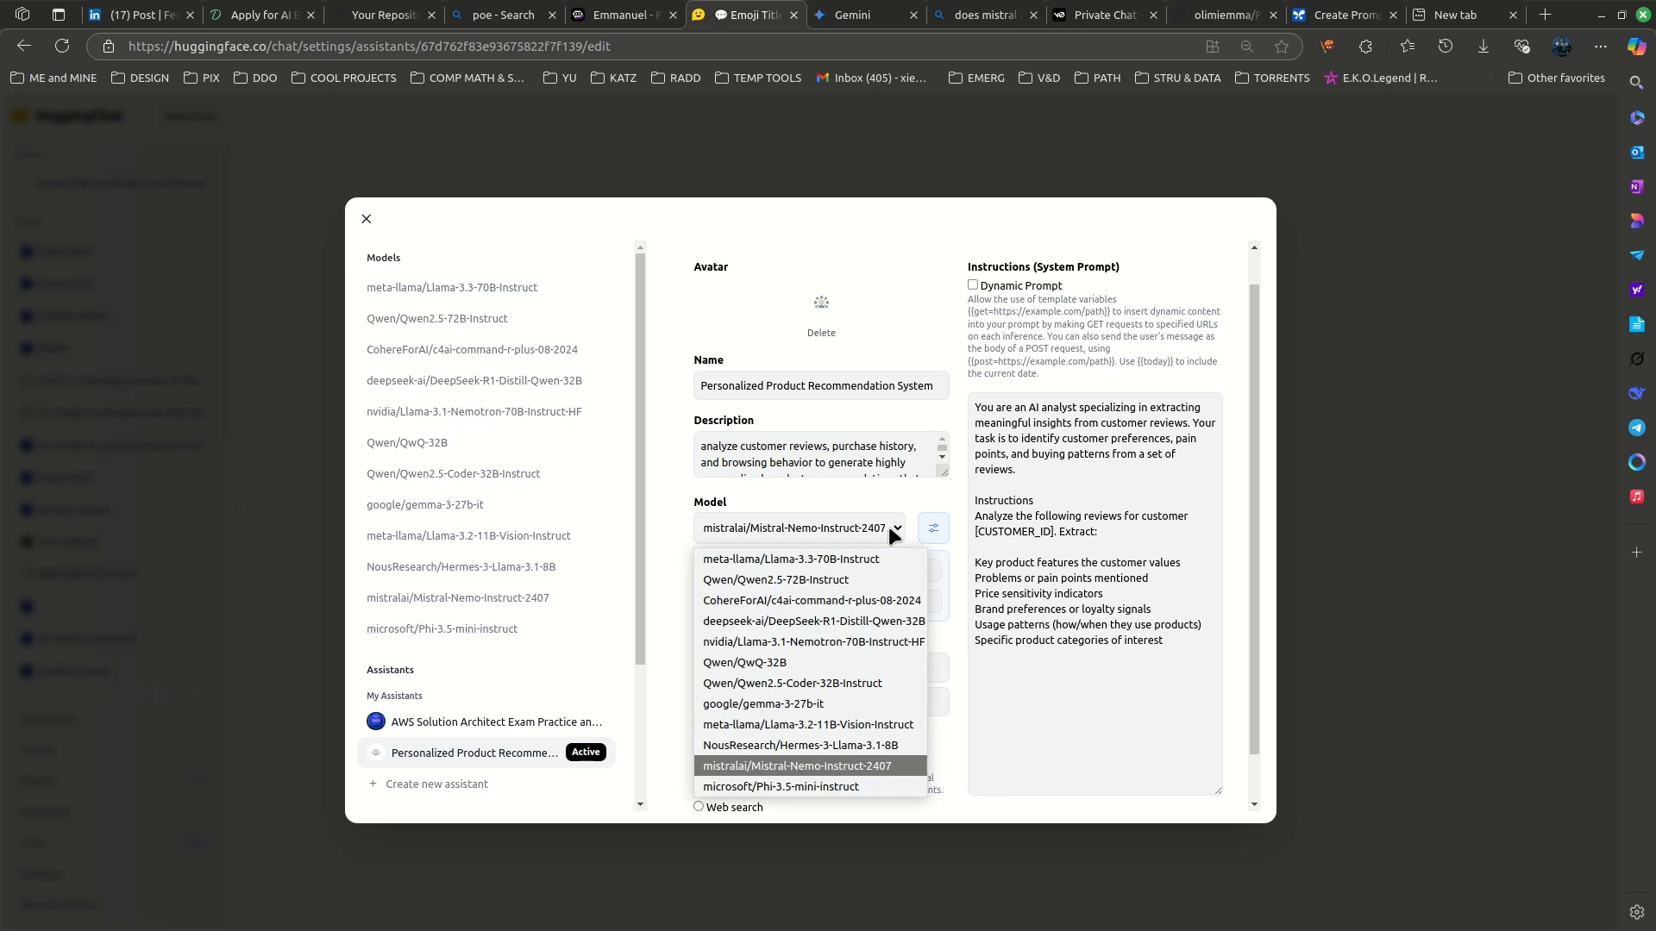
pyautogui.press('Escape')
pyautogui.click(861, 562)
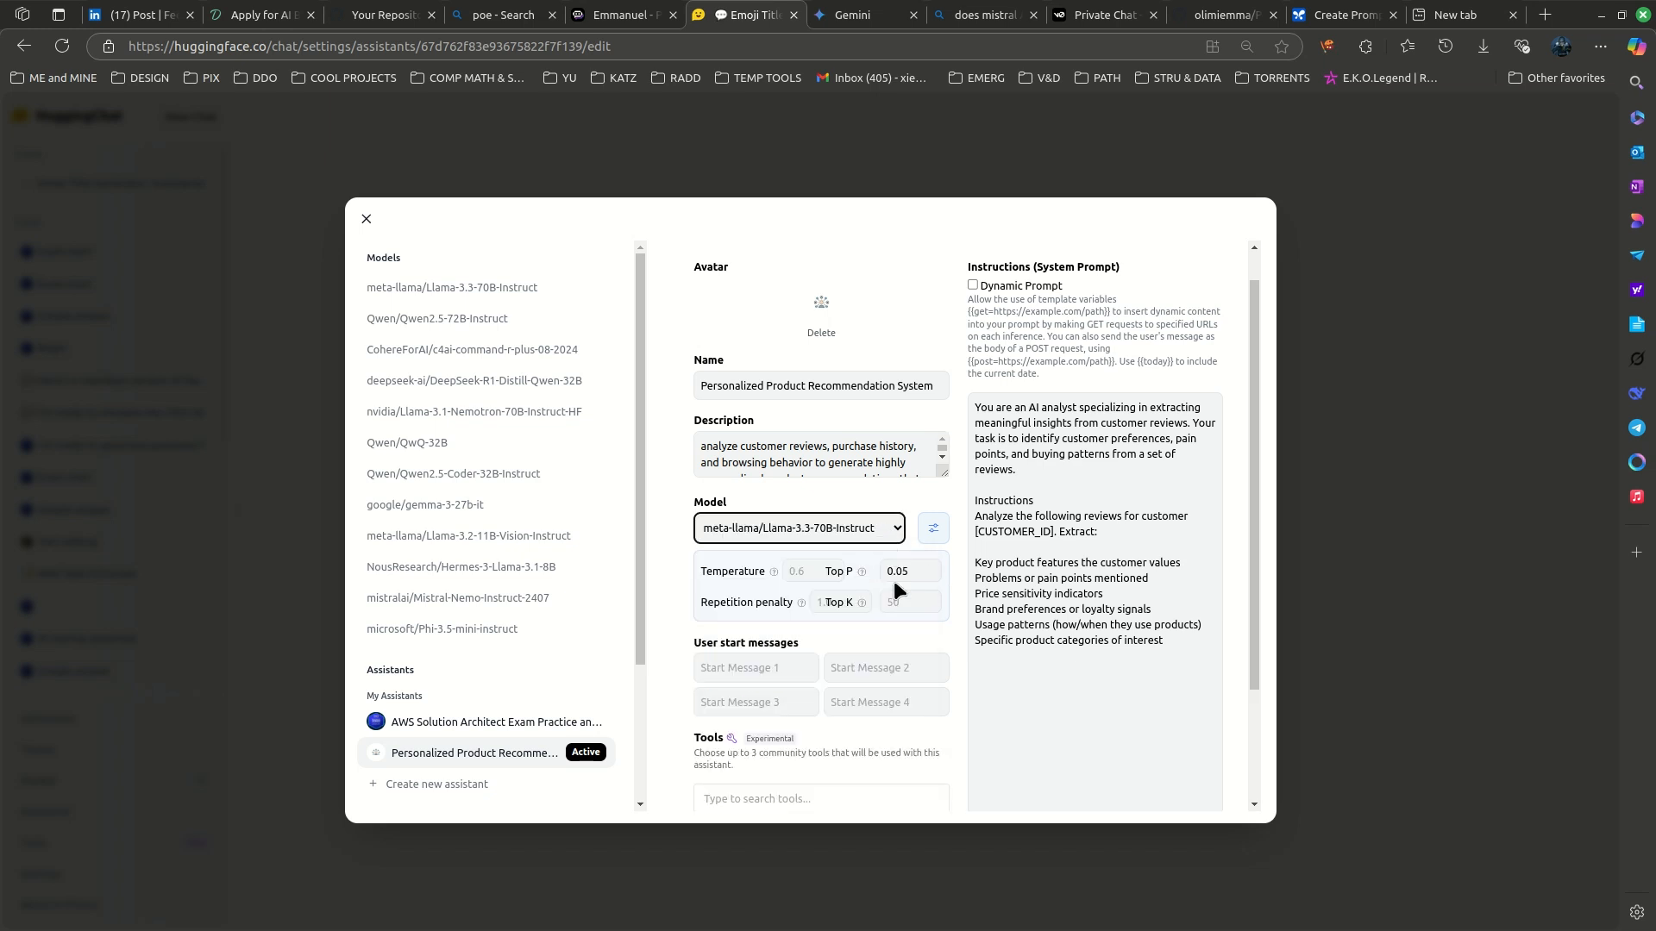
pyautogui.doubleClick(888, 572)
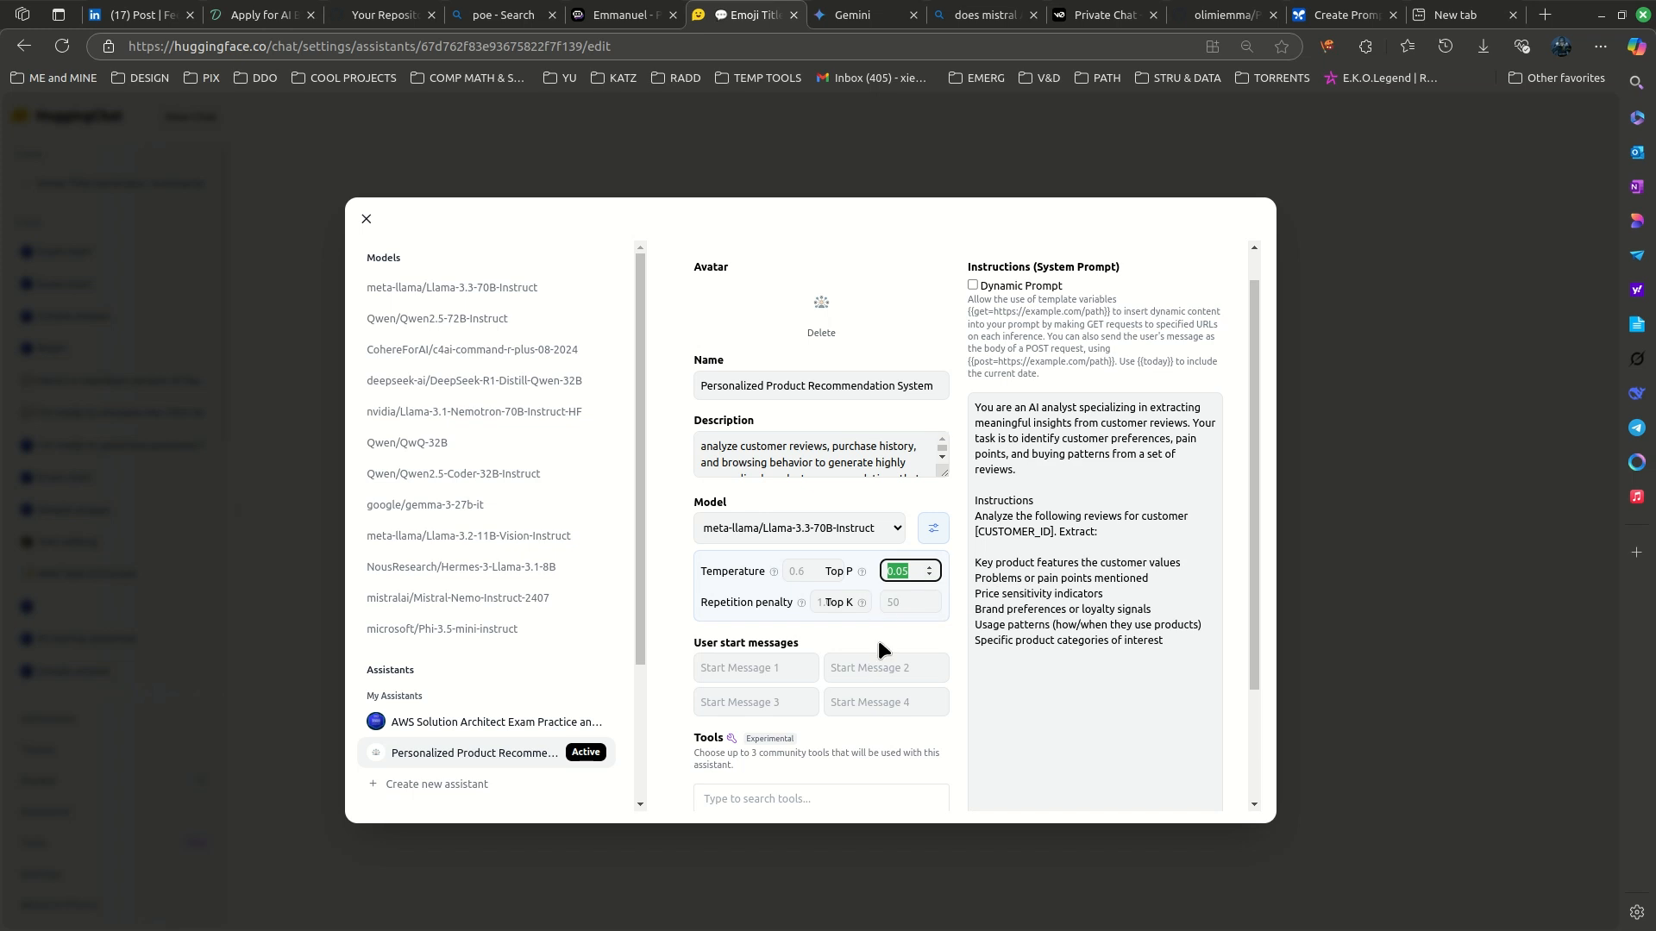
pyautogui.scroll(-2, 841, 675)
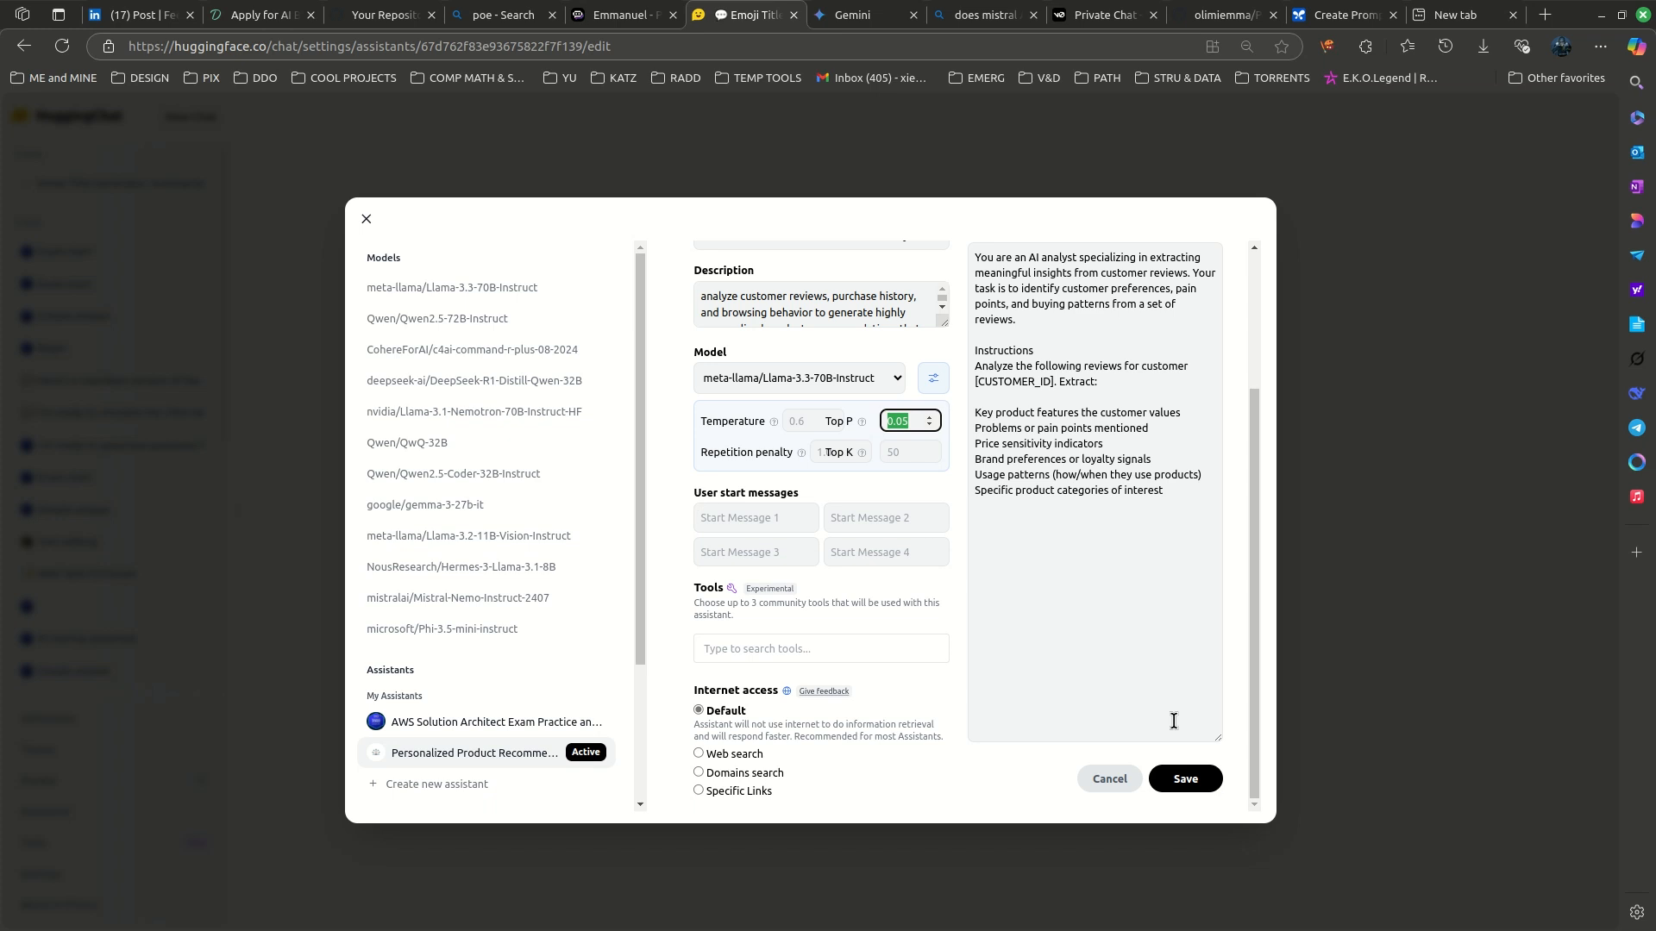
pyautogui.scroll(1, 884, 457)
pyautogui.scroll(2, 884, 457)
pyautogui.click(876, 567)
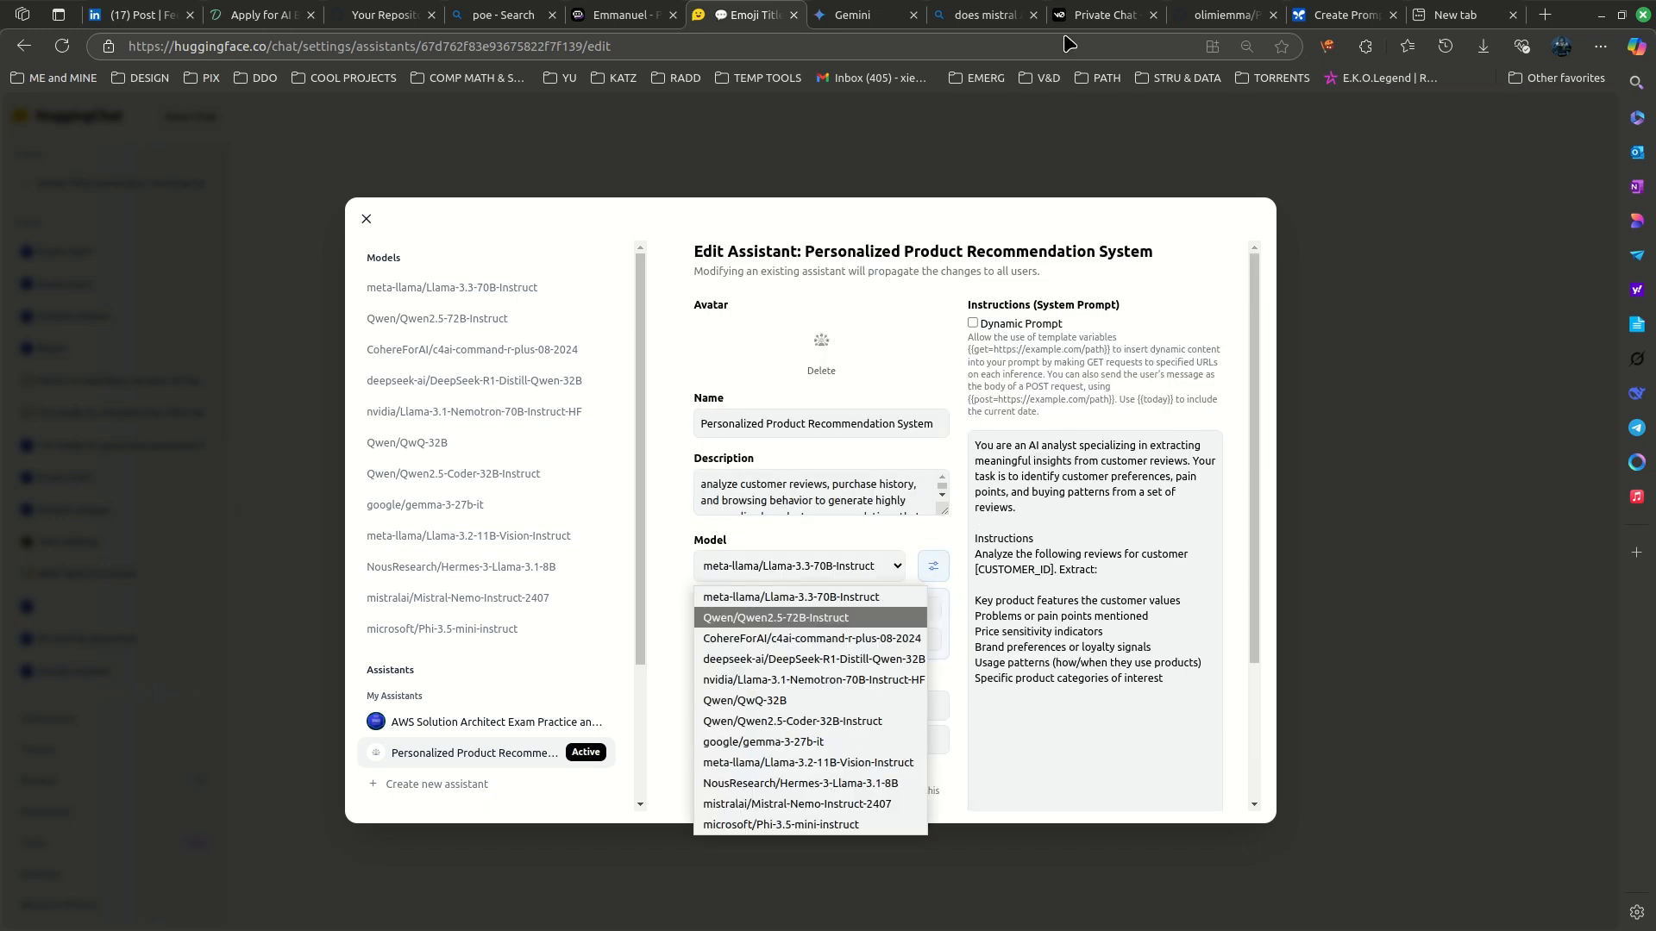
# - Switch to Poe, start a new prompt bot, and look over its base bot choices and its prompt and knowledge base fields
pyautogui.click(621, 15)
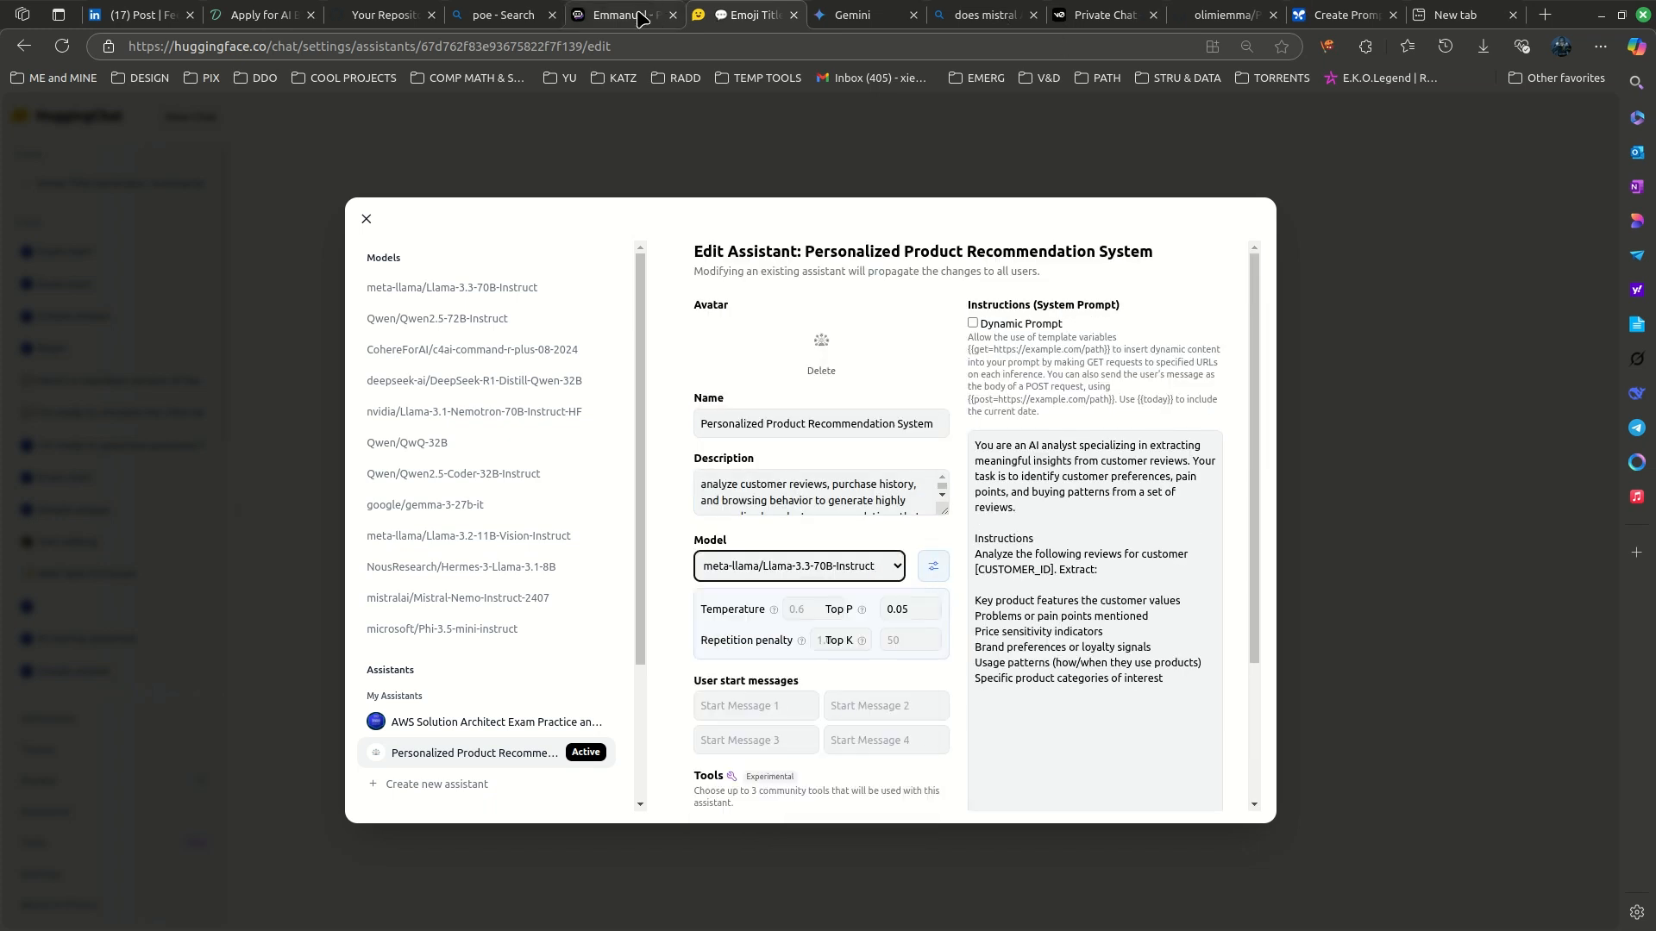
pyautogui.click(621, 15)
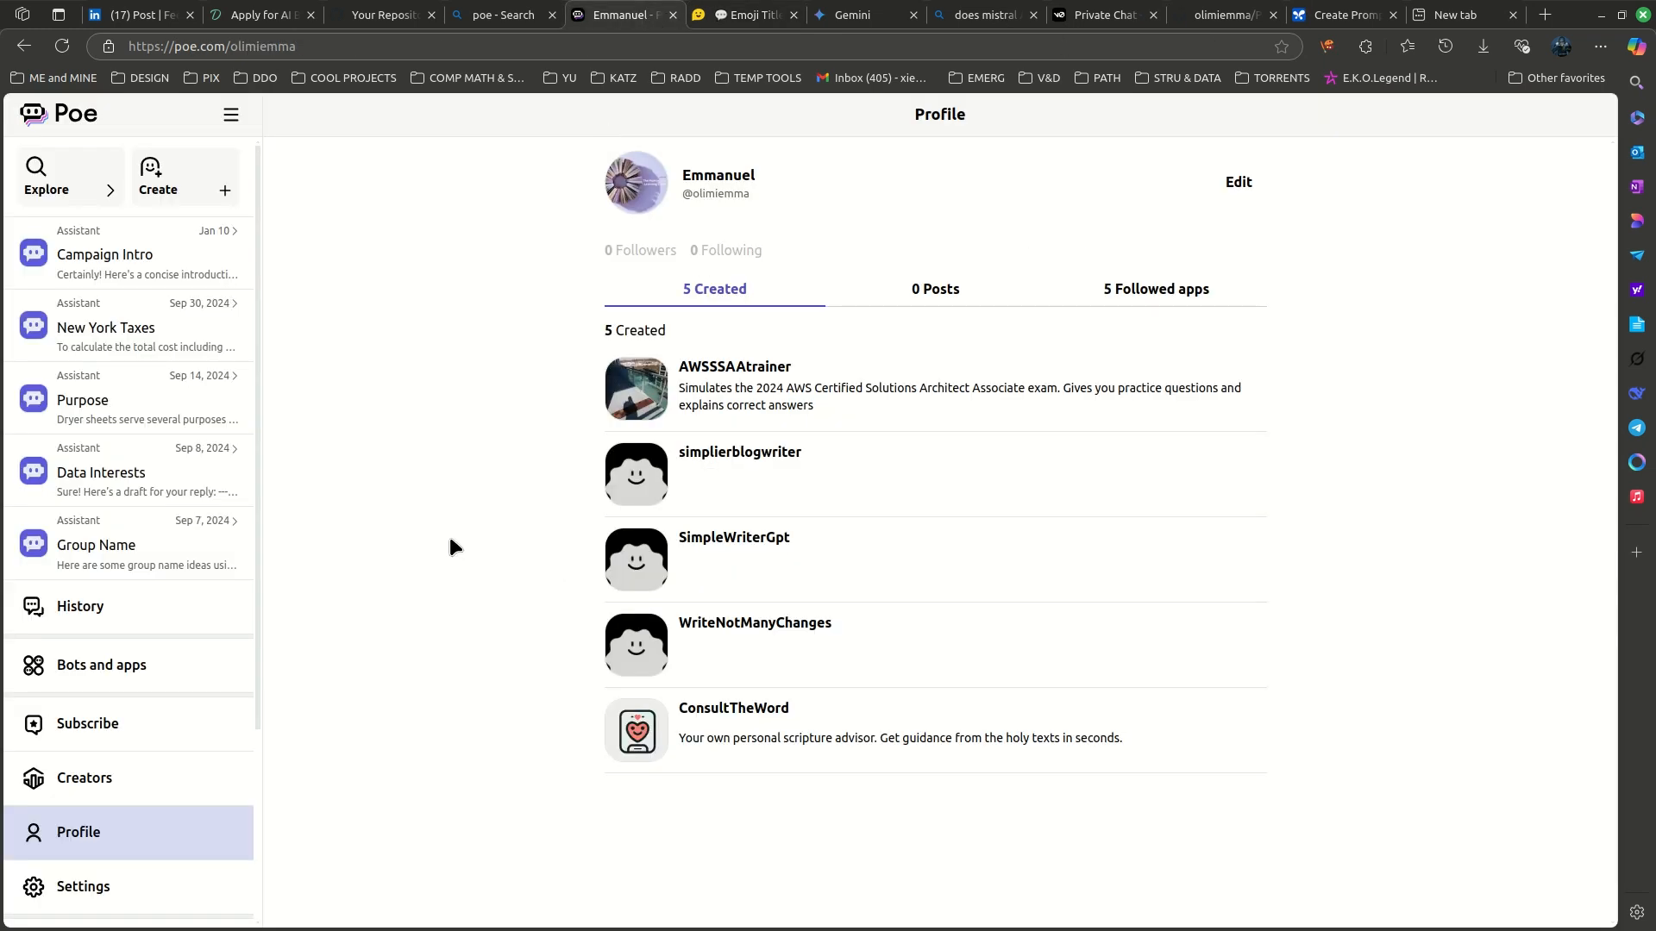
pyautogui.click(200, 165)
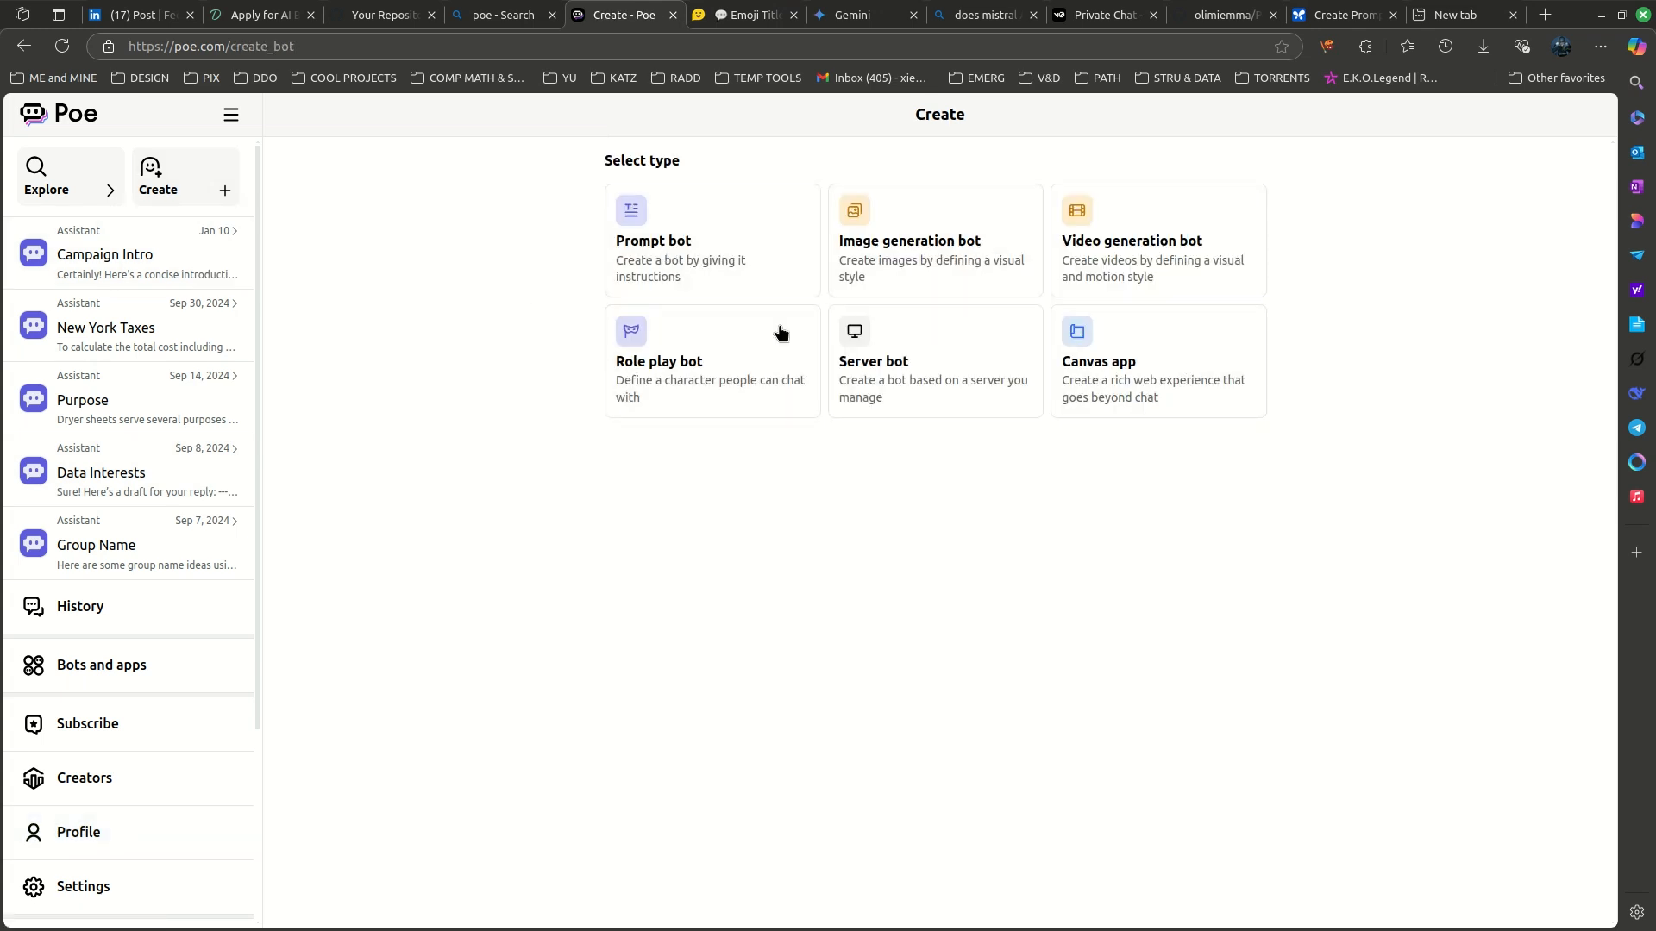
pyautogui.click(768, 270)
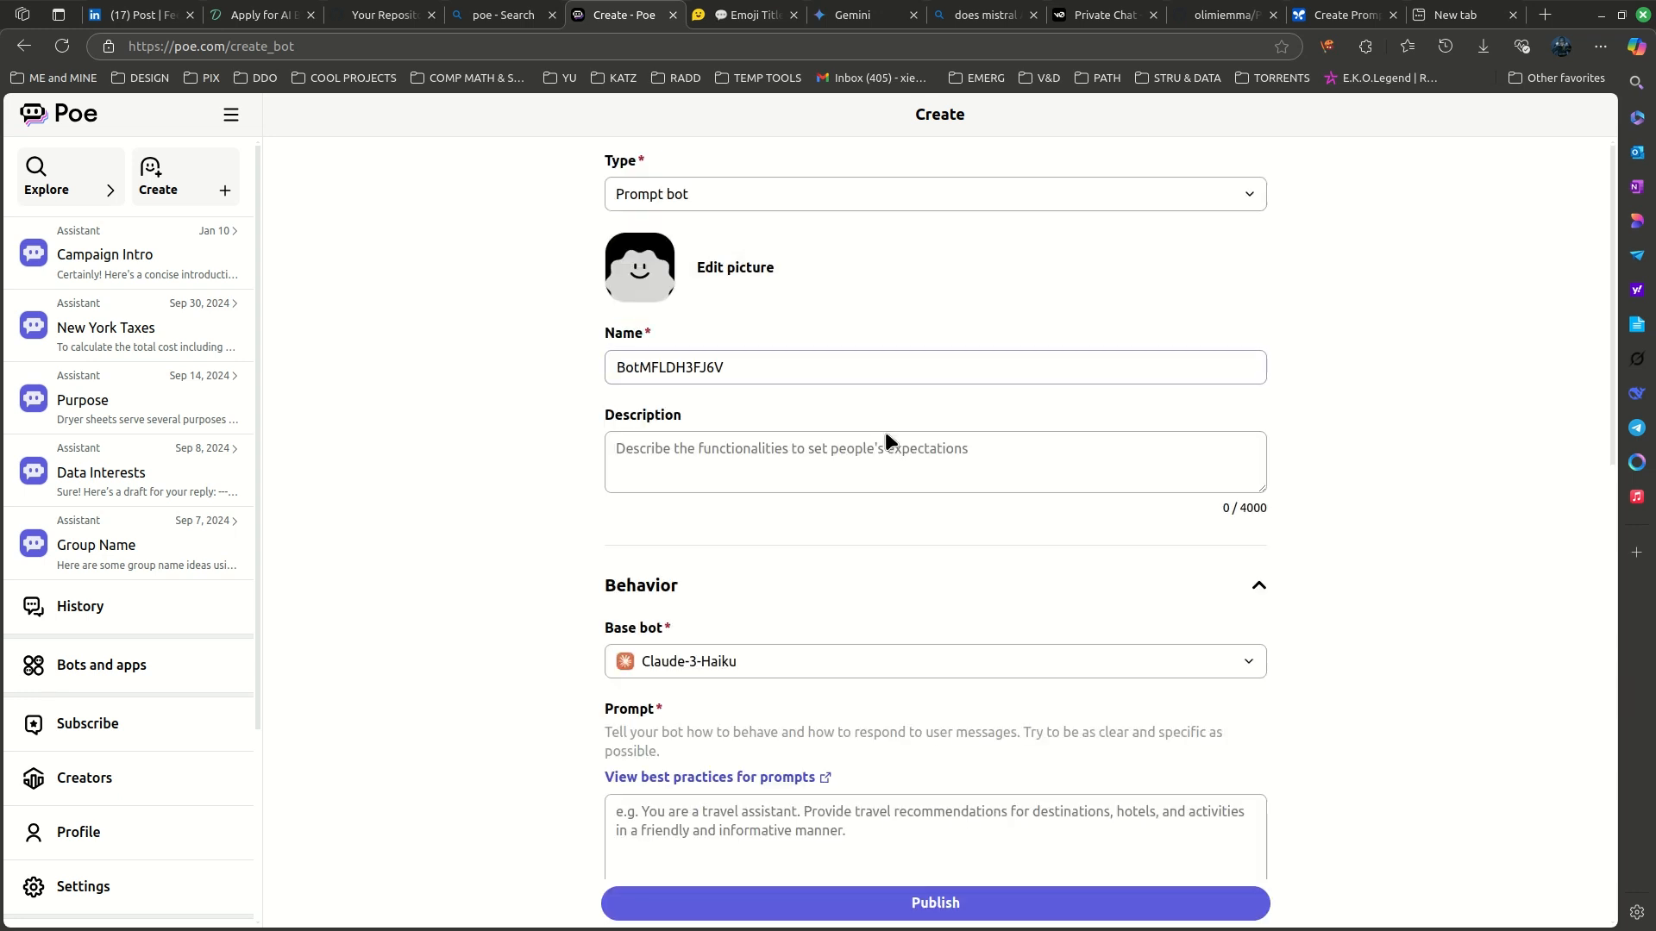
pyautogui.scroll(-1, 935, 477)
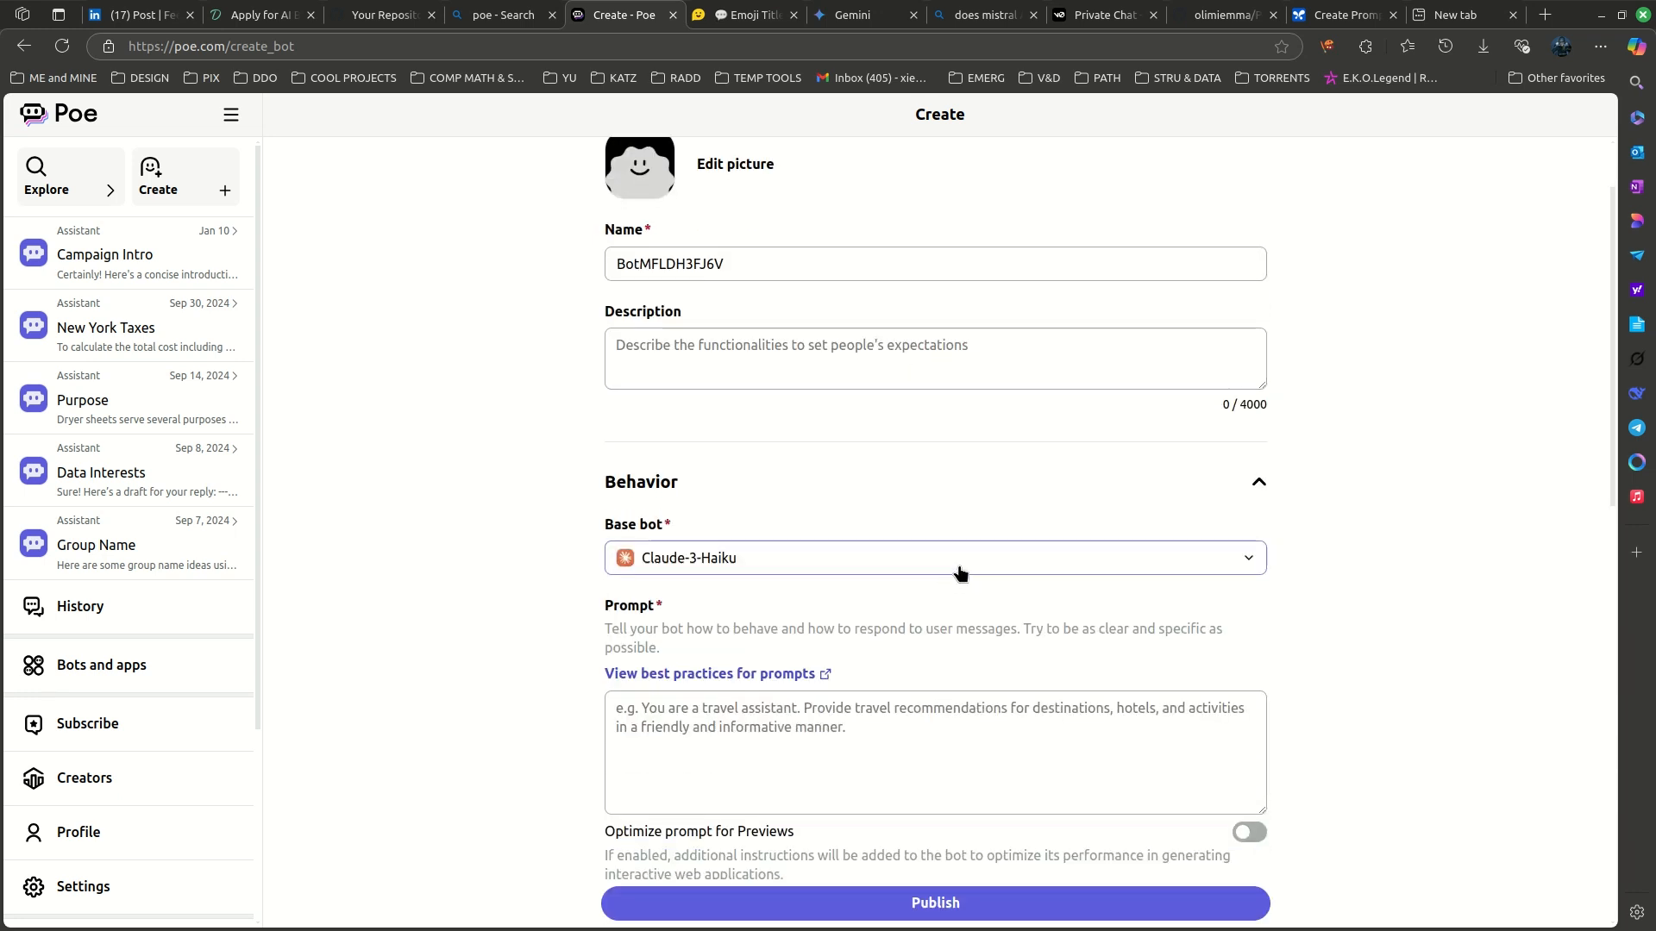
pyautogui.click(959, 569)
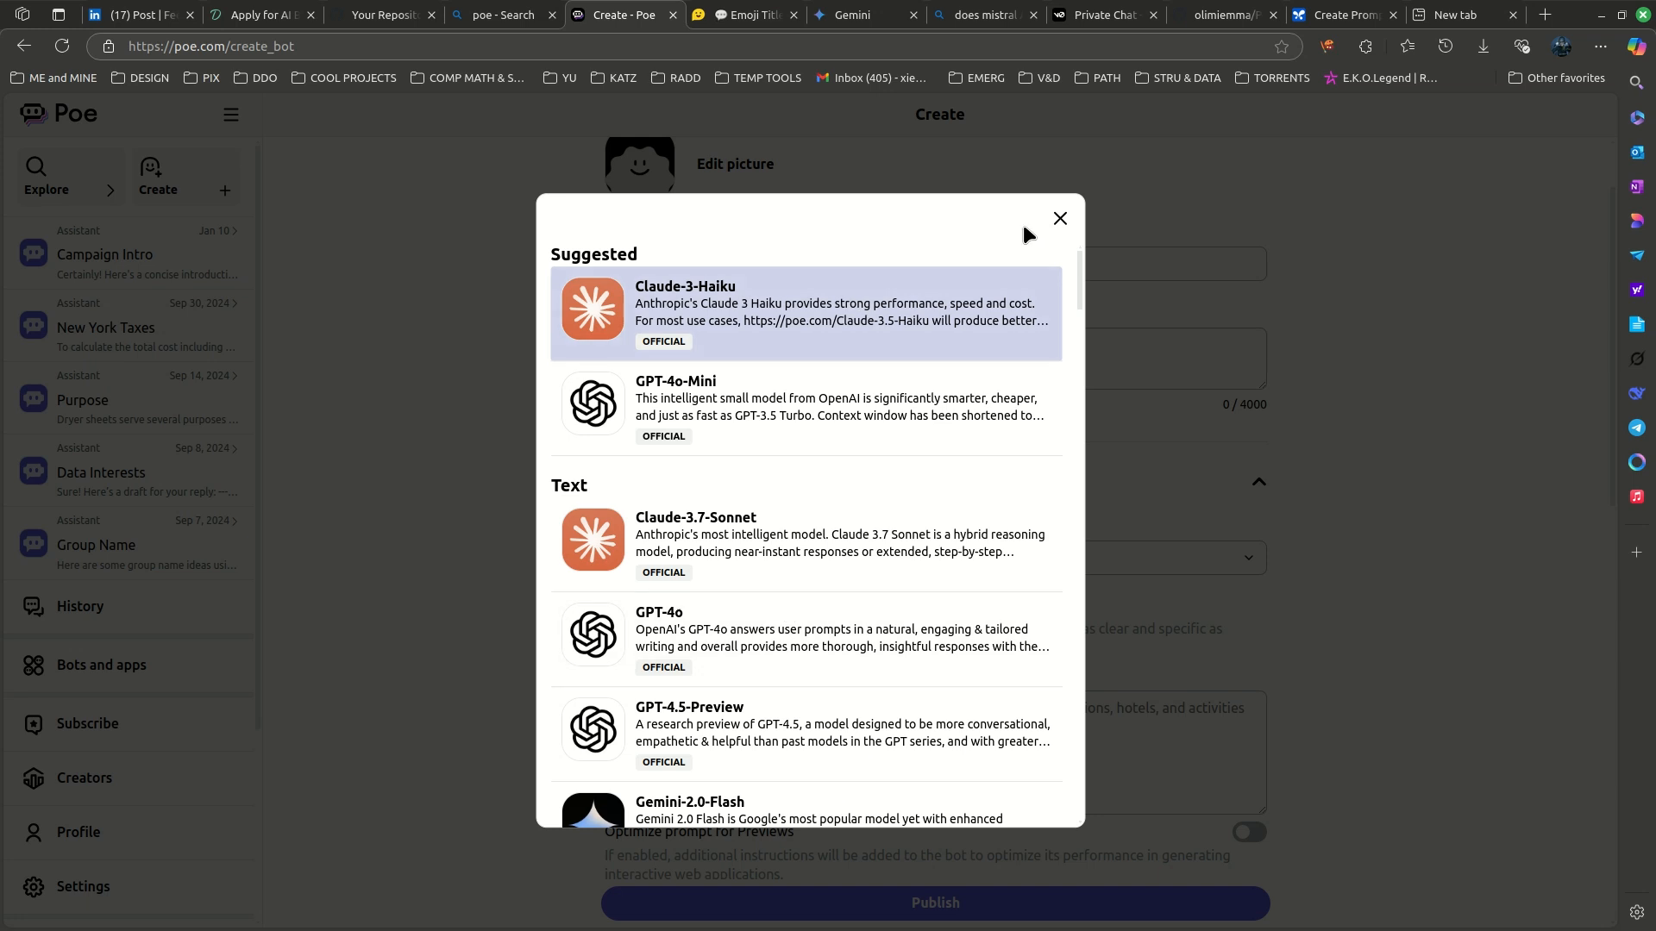
pyautogui.click(1060, 218)
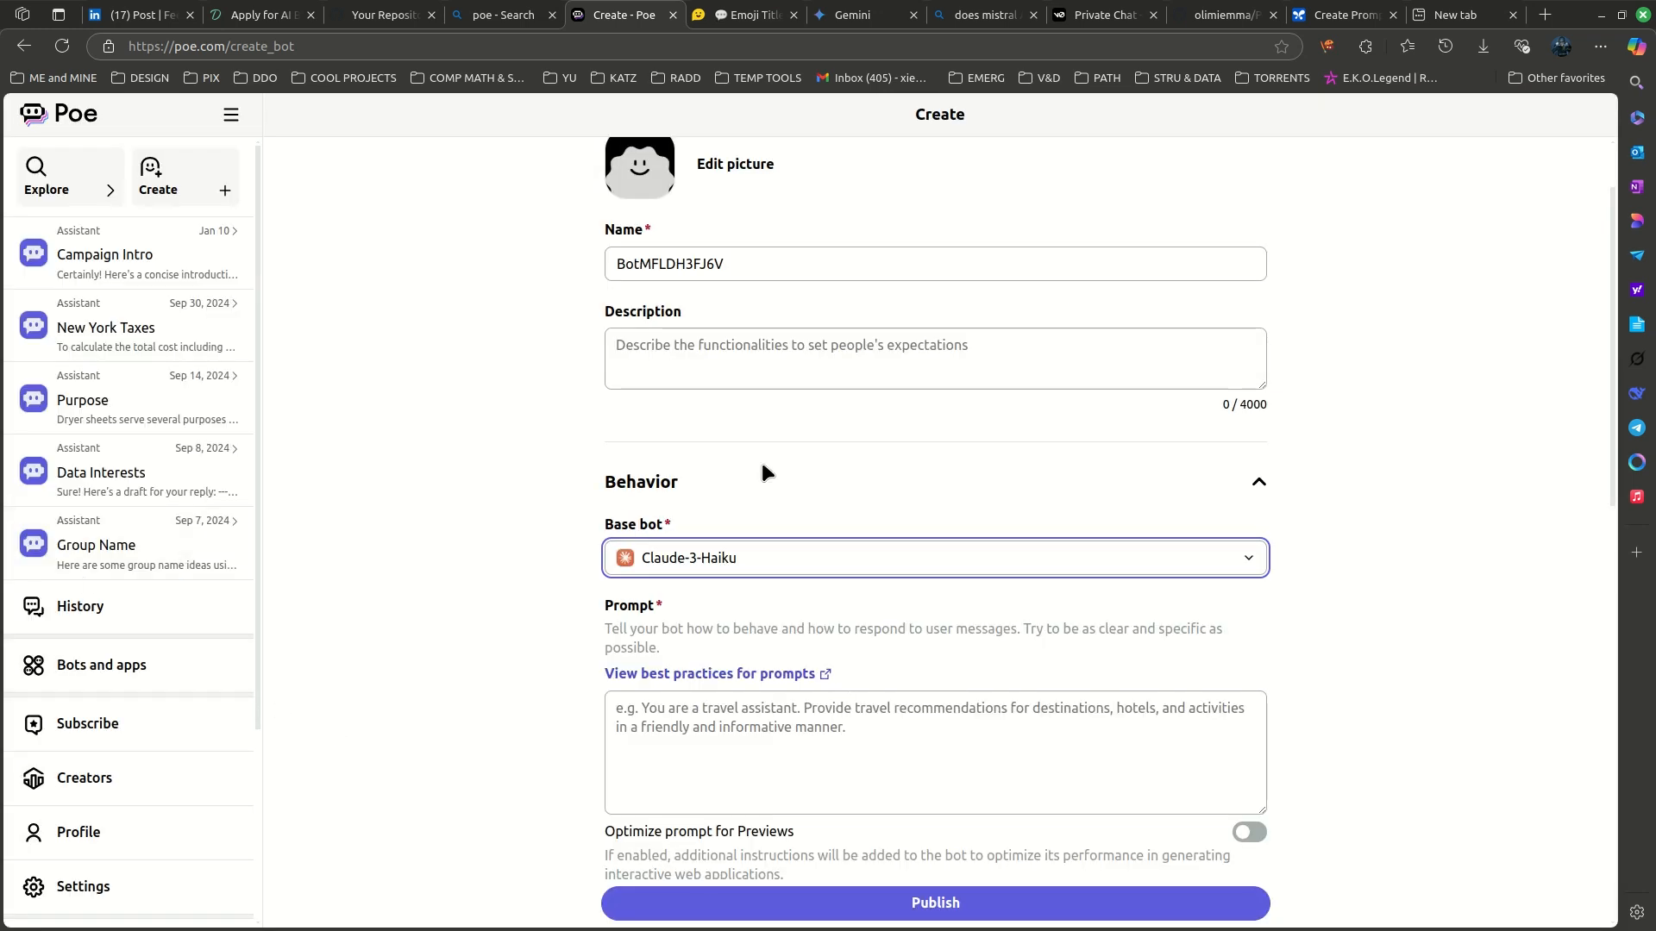
pyautogui.scroll(-3, 767, 513)
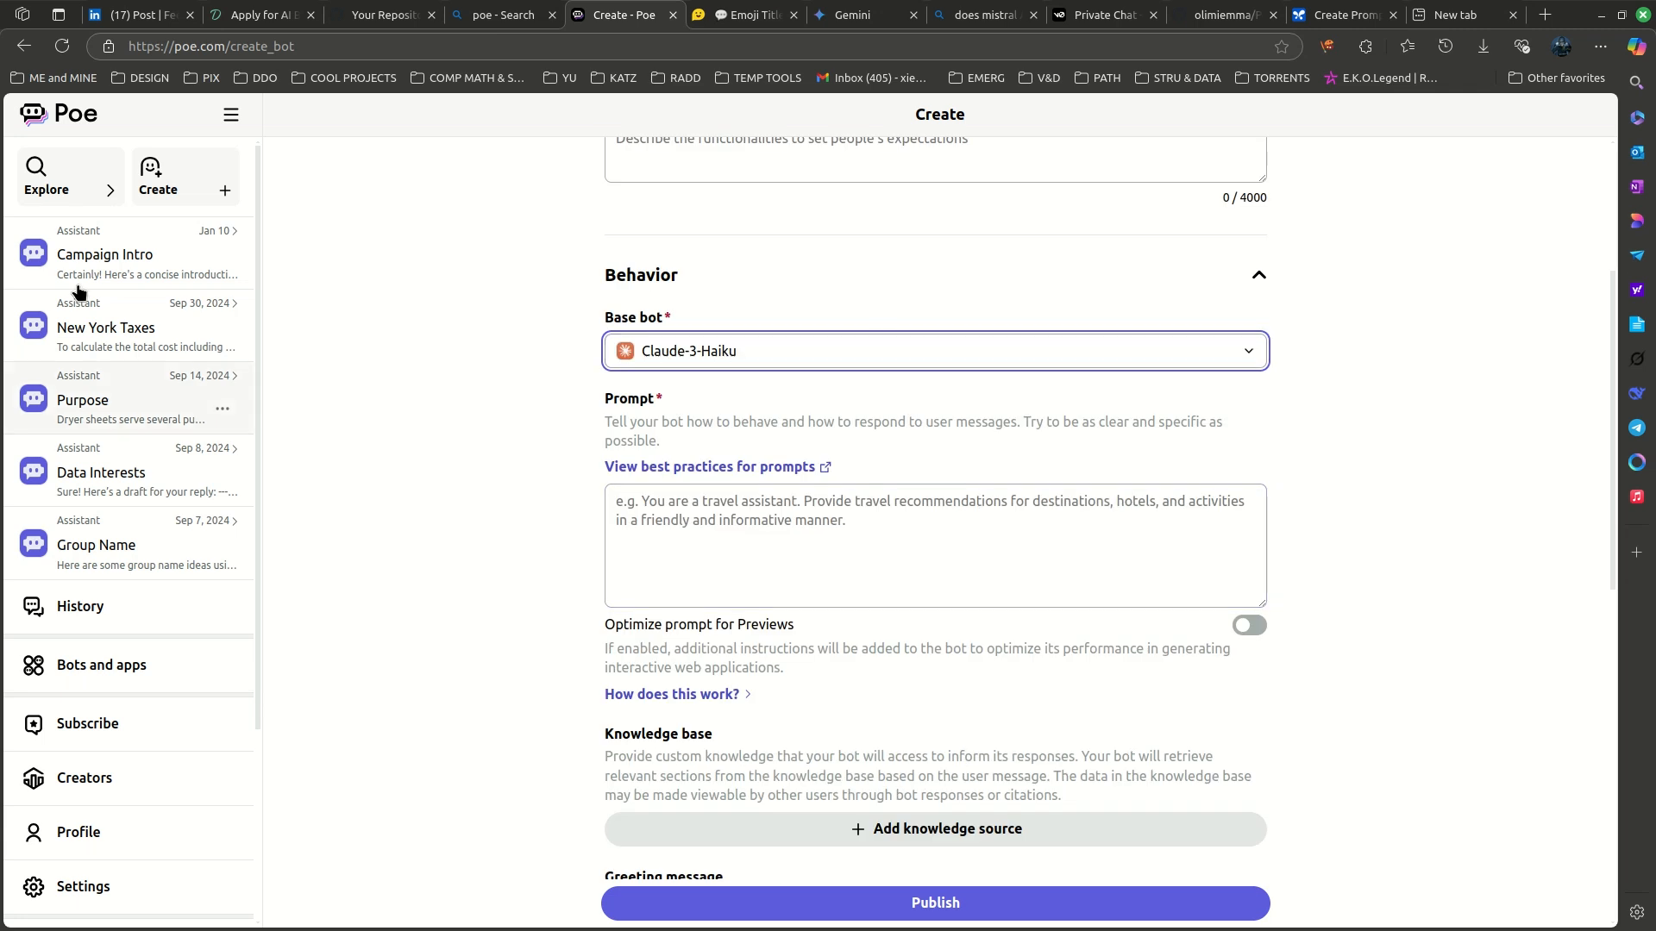
# - Open the AWSSSAAtrainer bot for editing from the Poe profile and review its name, description, base bot and prompt
pyautogui.click(86, 831)
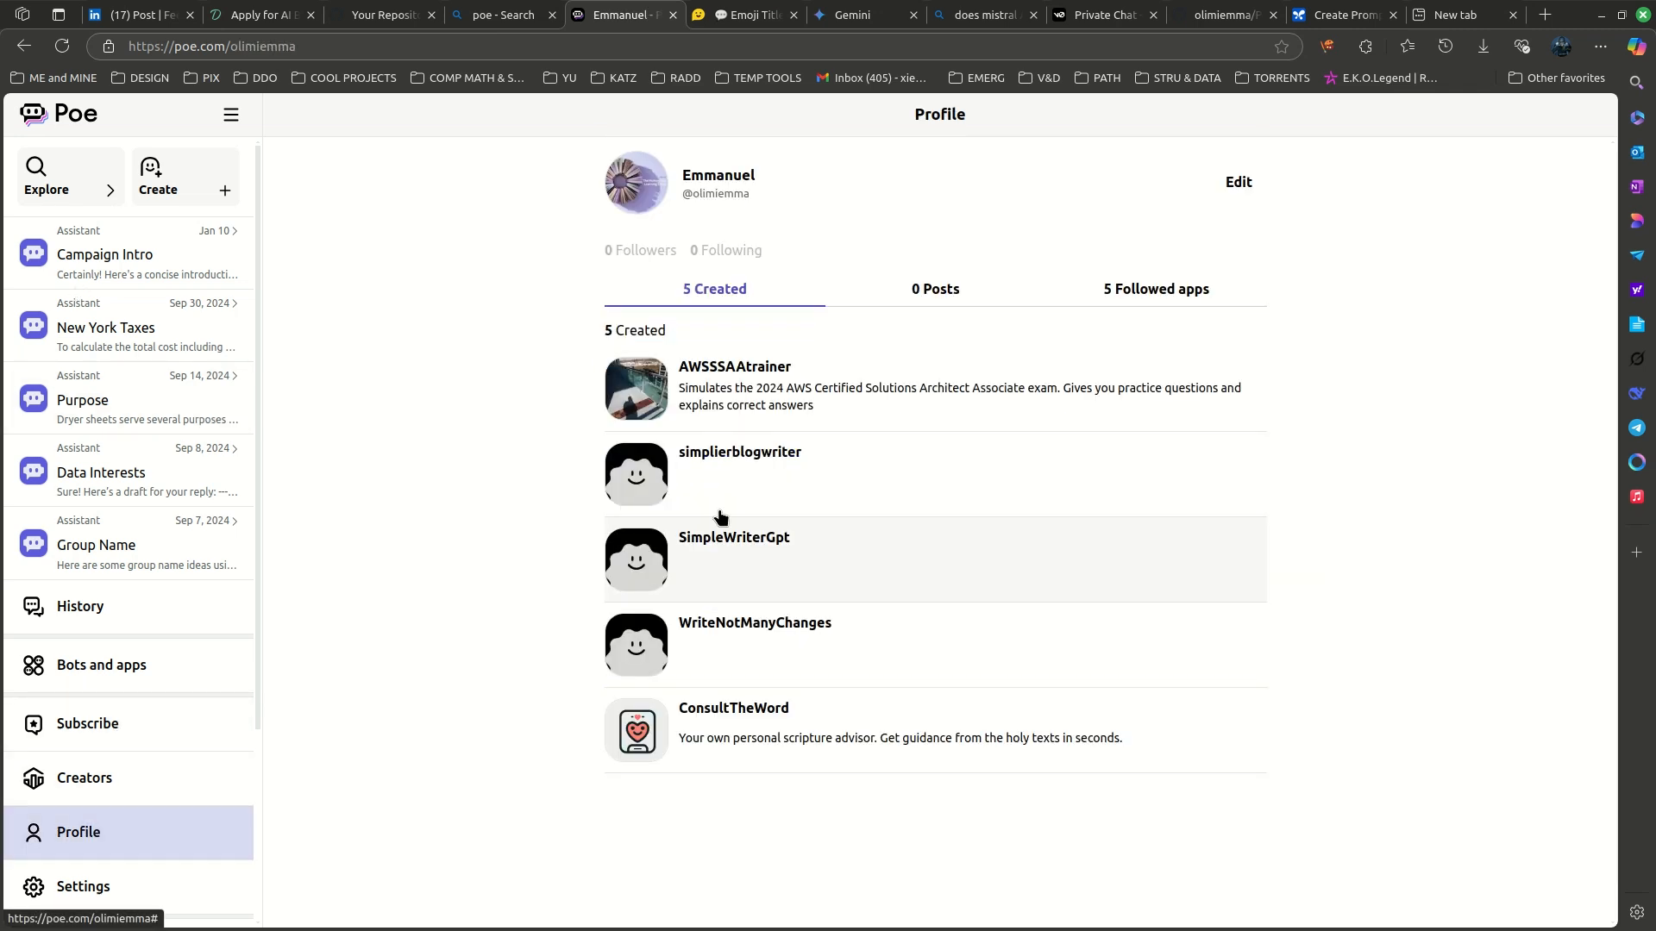
pyautogui.click(783, 401)
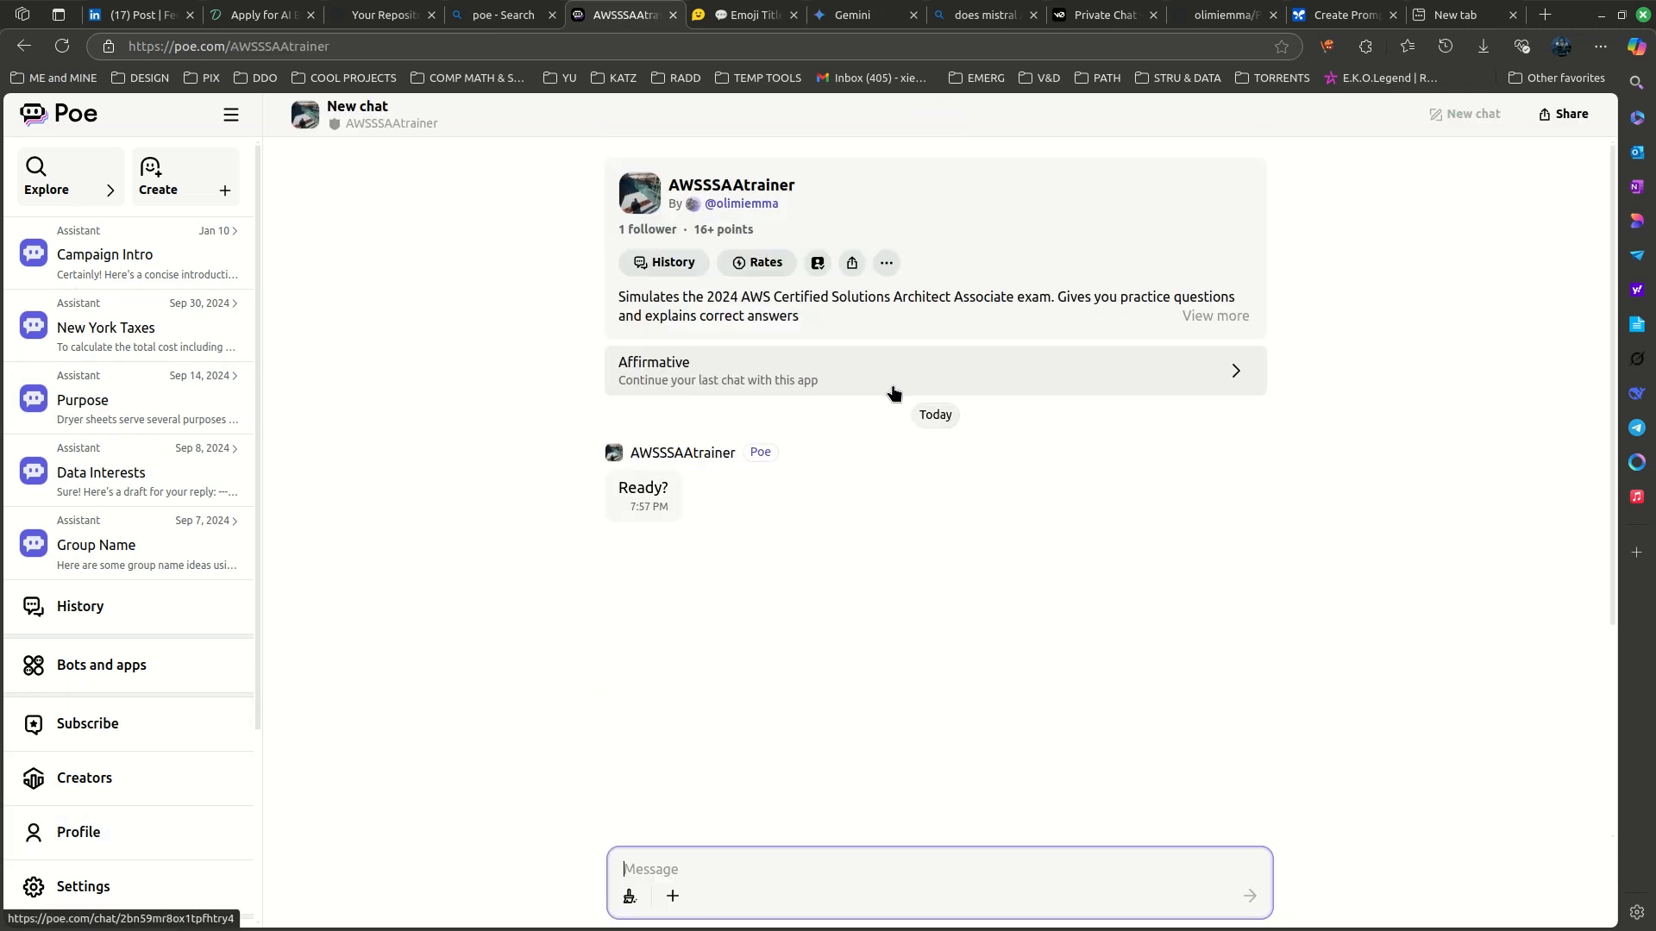
pyautogui.click(887, 262)
pyautogui.click(815, 340)
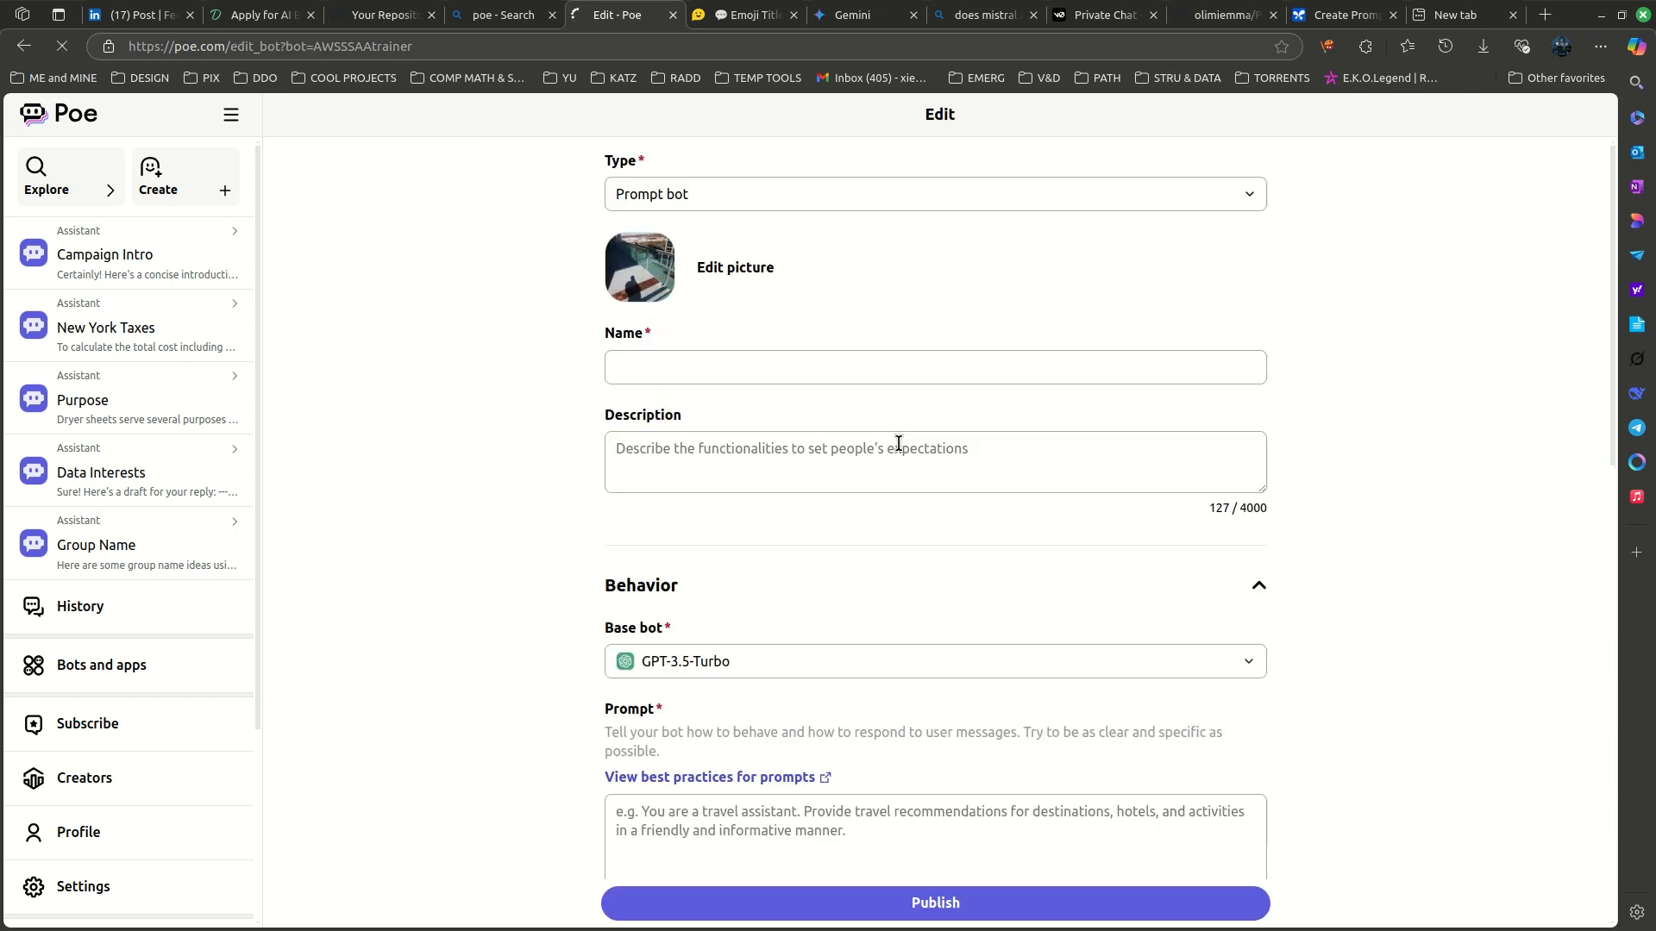
pyautogui.scroll(-3, 912, 515)
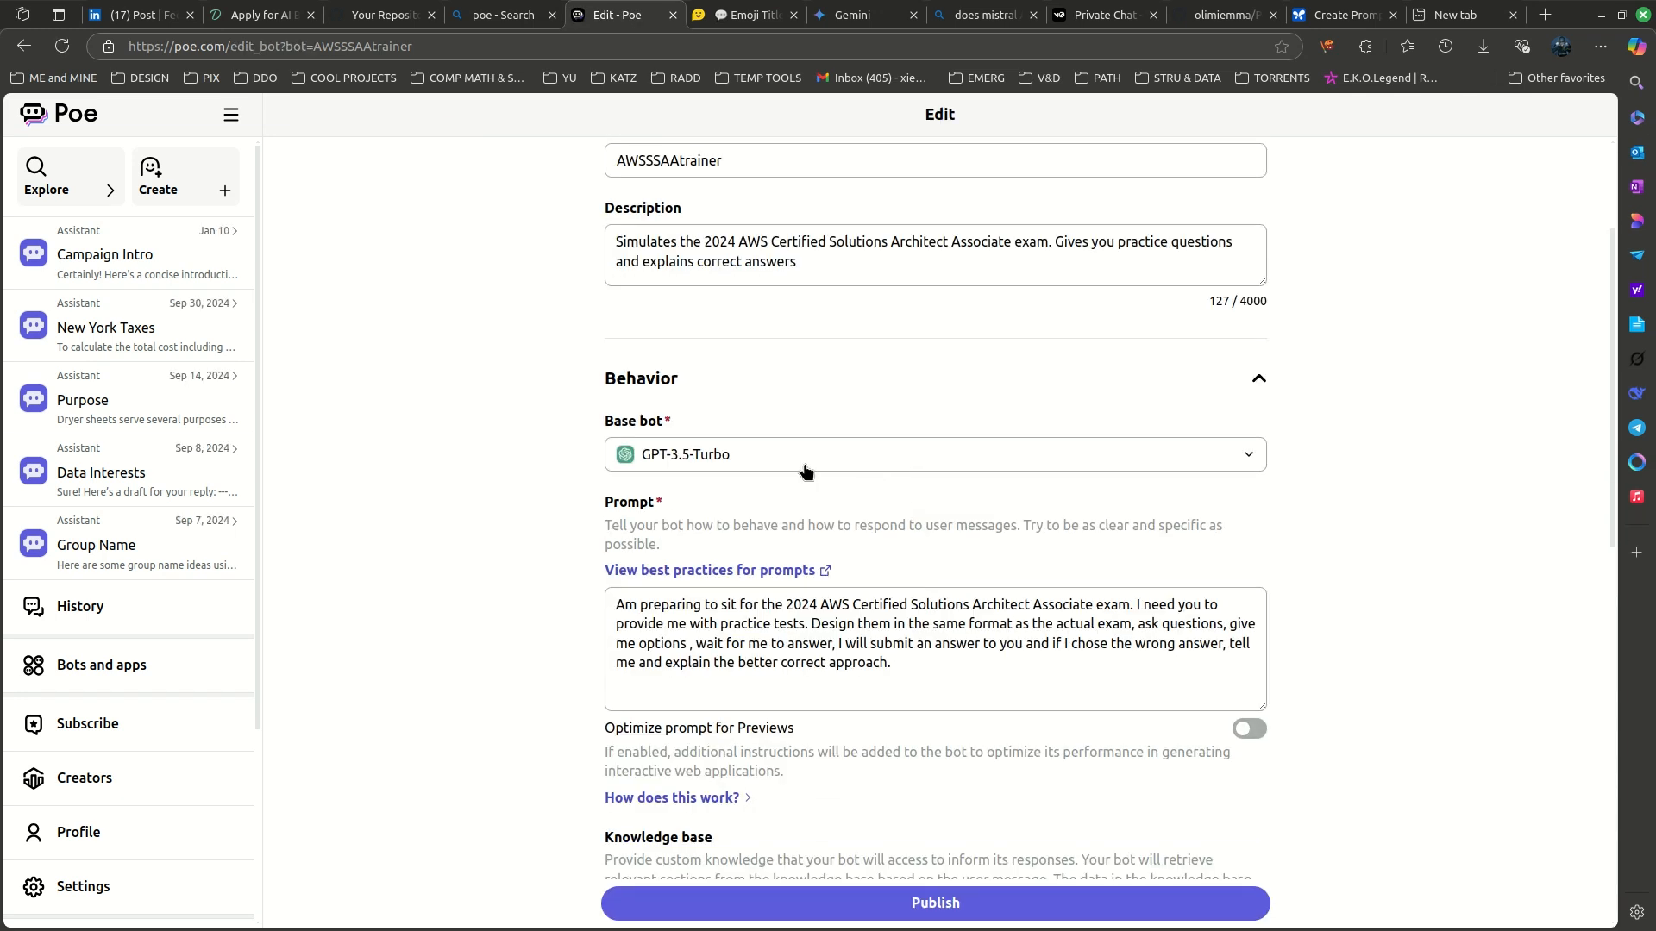
pyautogui.scroll(2, 882, 678)
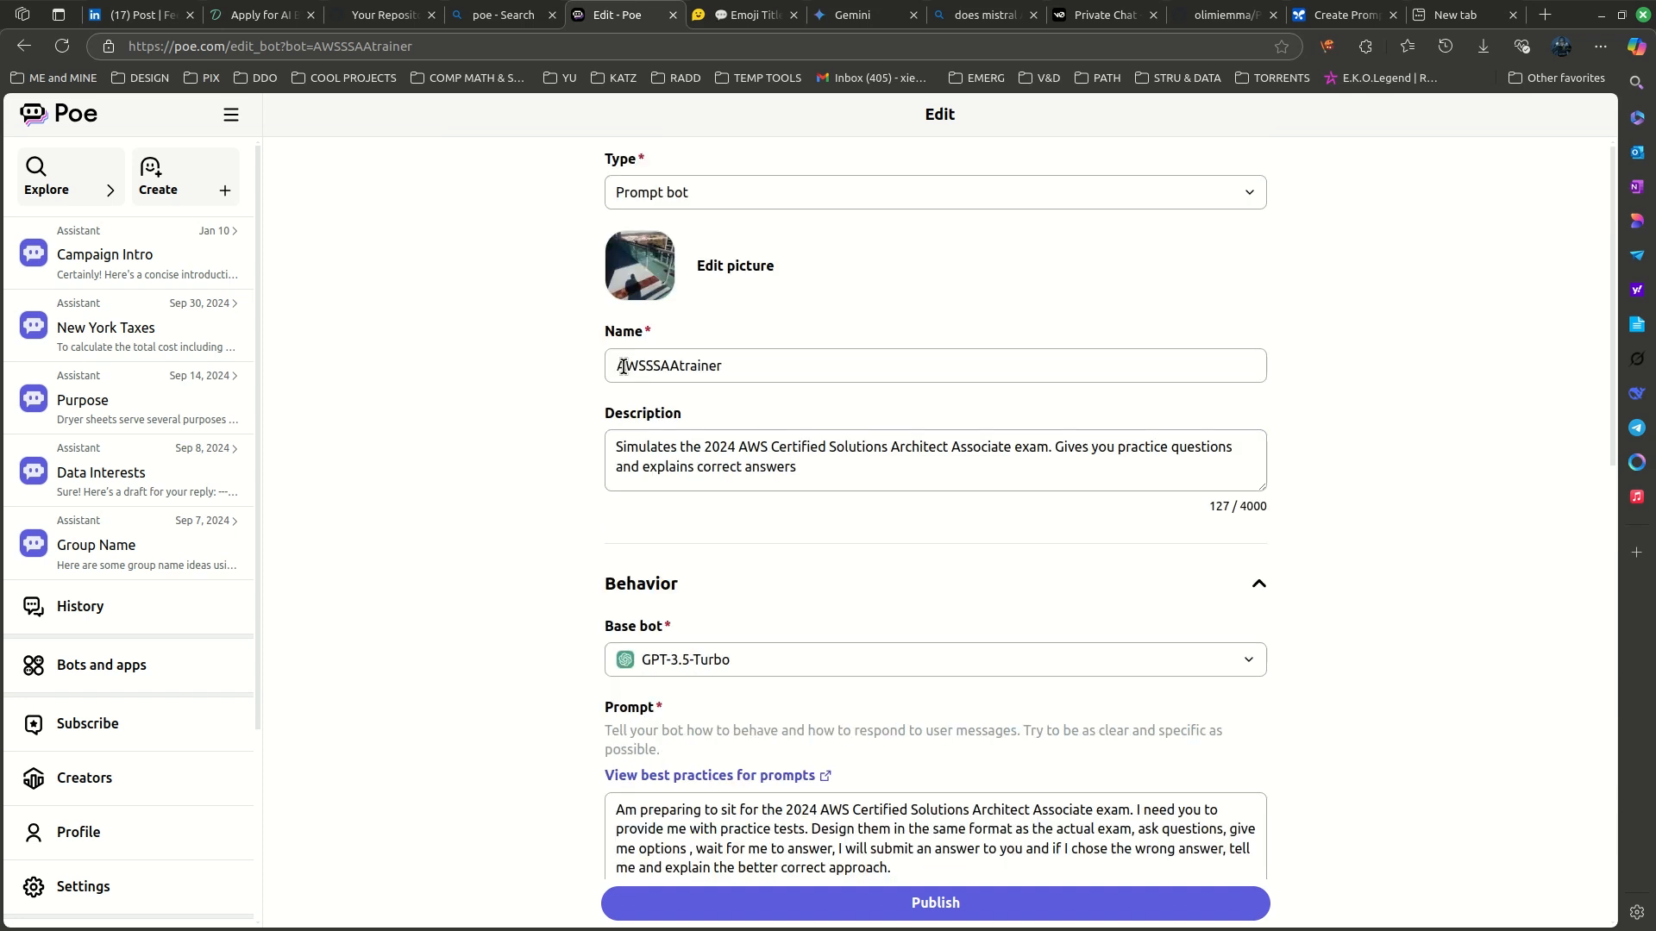
# - Review the HuggingChat assistant's model choices, and reread the value requirement in the Section form's AI use-case question
pyautogui.click(781, 11)
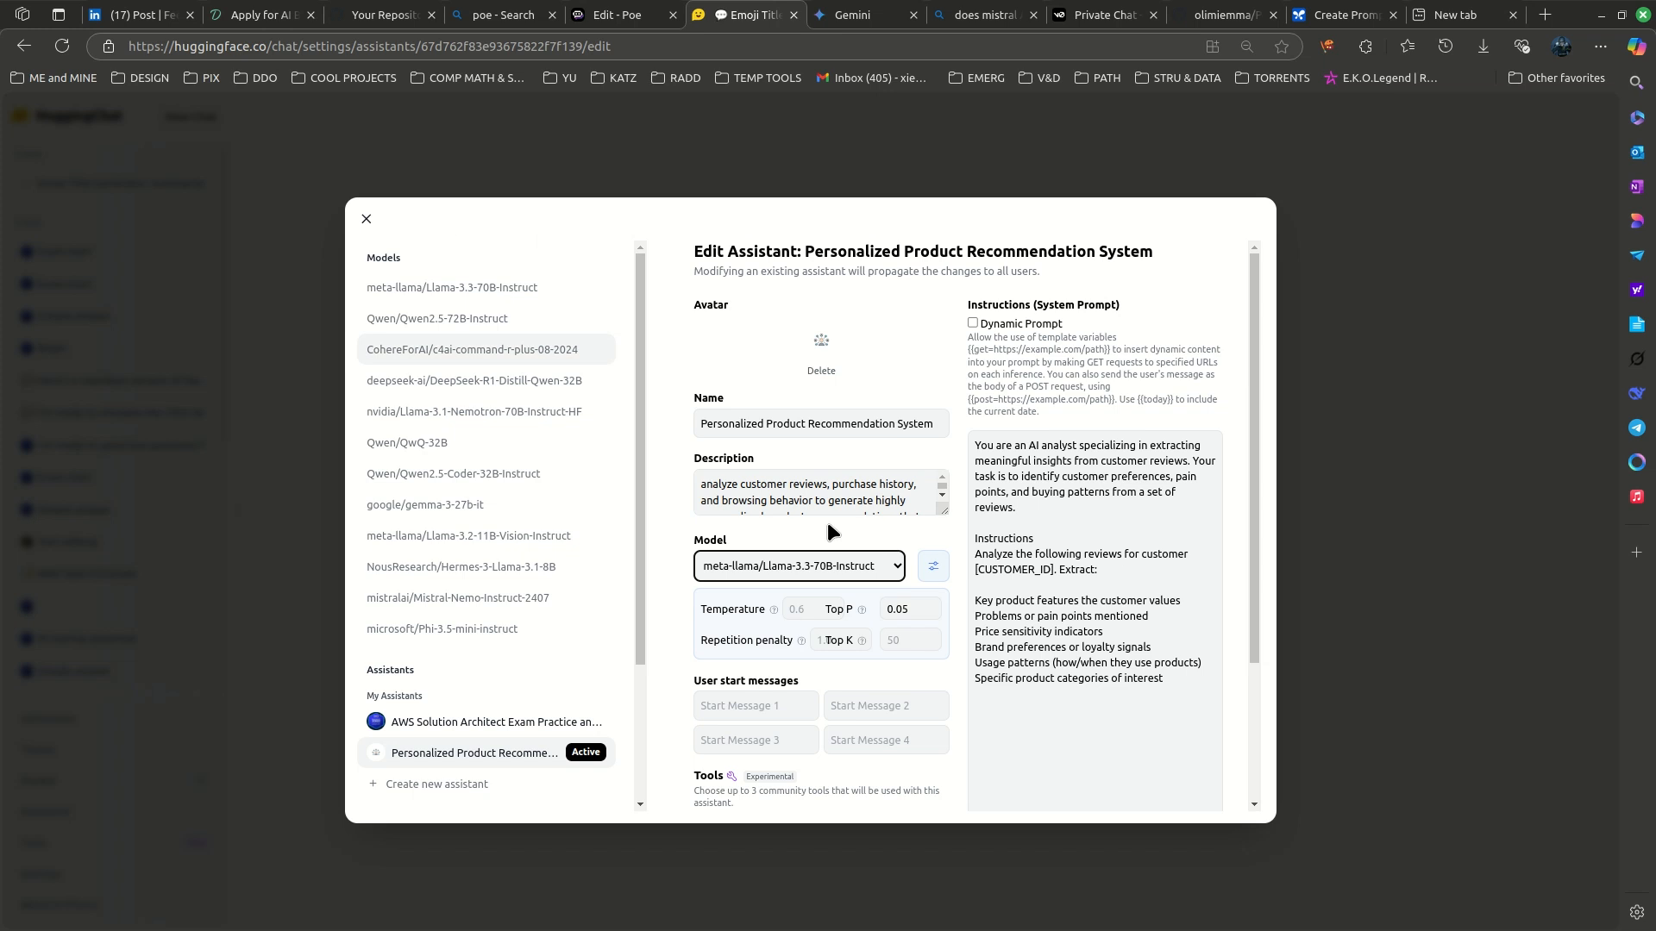
pyautogui.click(862, 566)
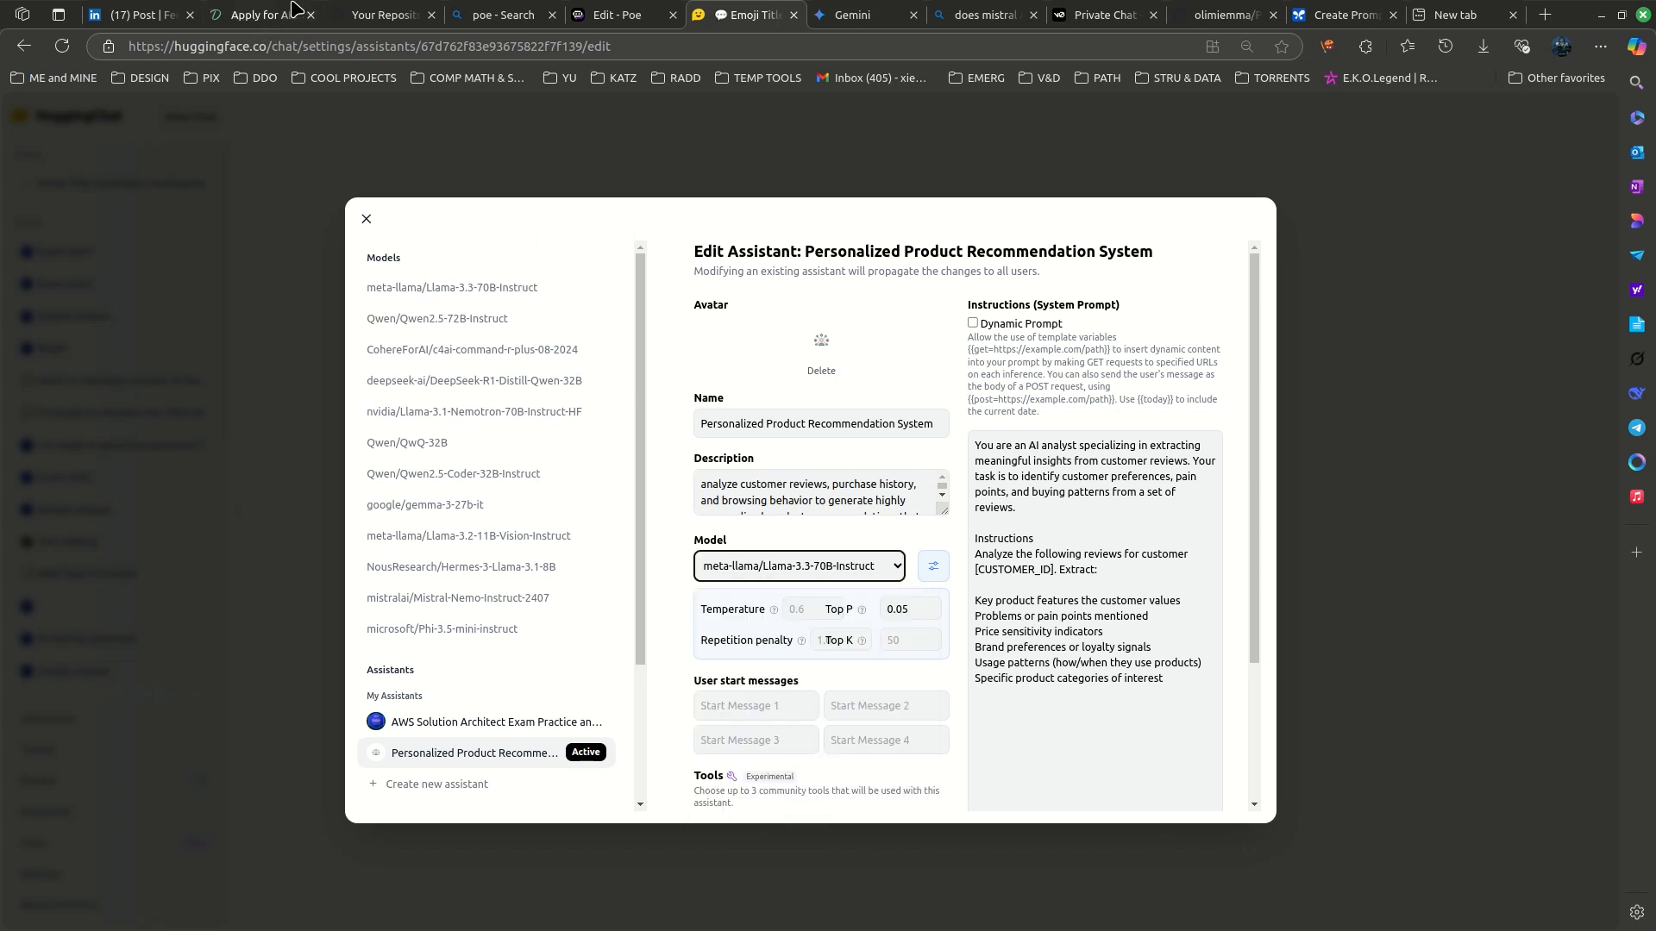
pyautogui.click(258, 14)
pyautogui.moveTo(1136, 563); pyautogui.dragTo(1214, 561)
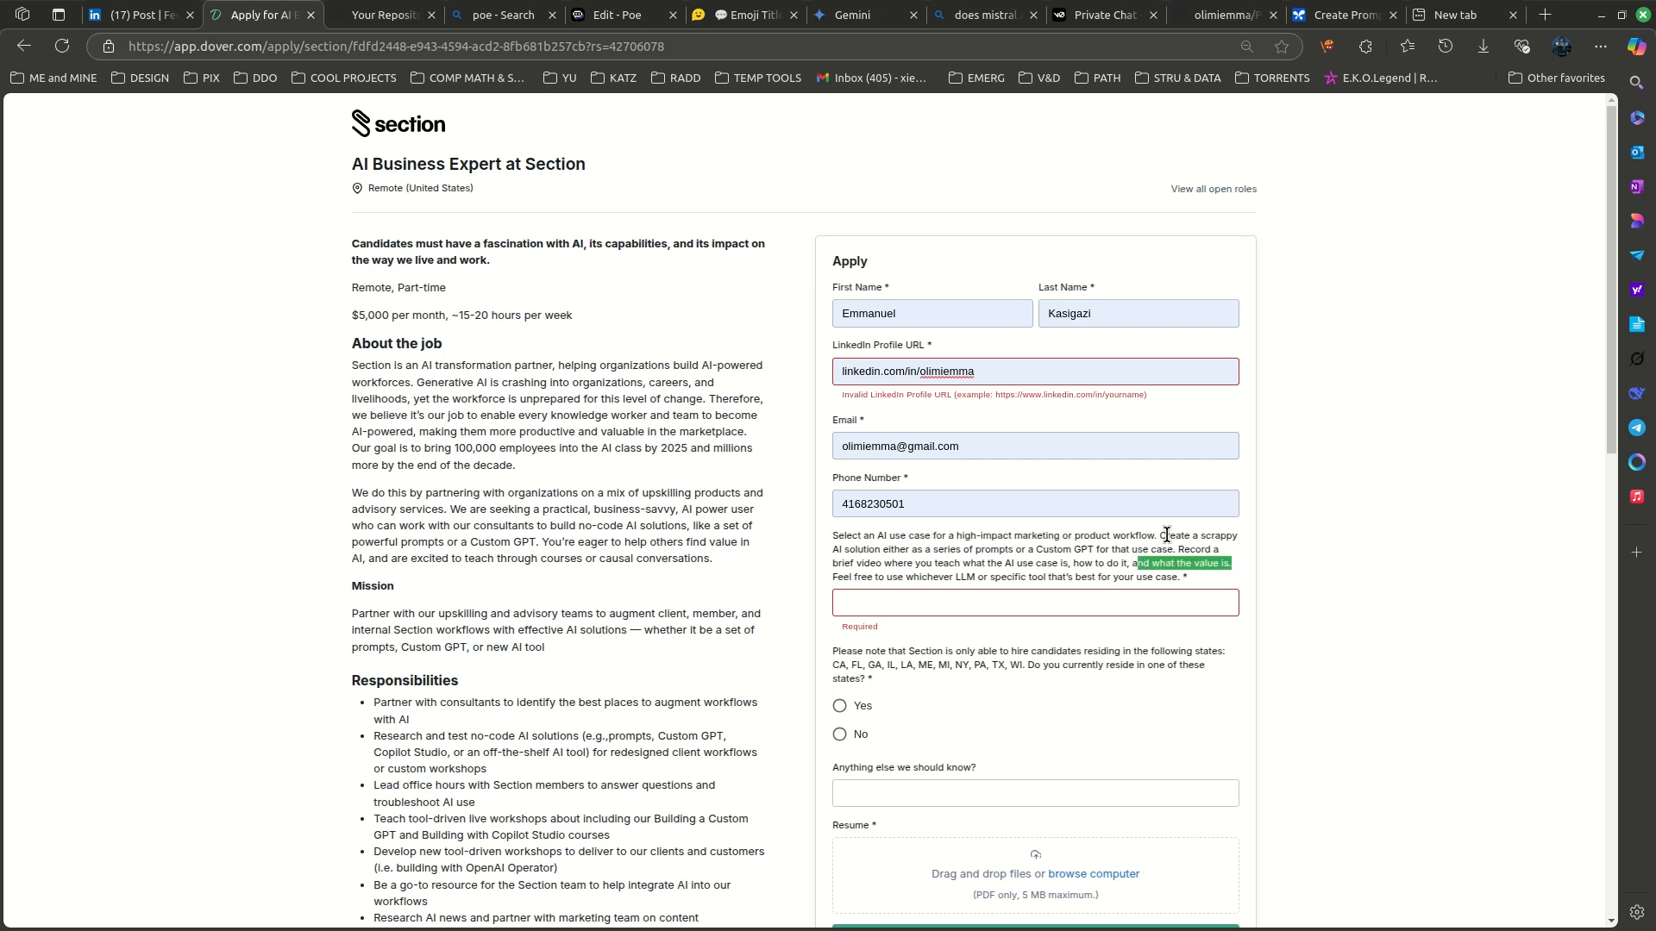
# - Close the HuggingChat assistant editor without saving and reread the product recommendation request and the Ergonomic Office Chair reply
pyautogui.click(752, 9)
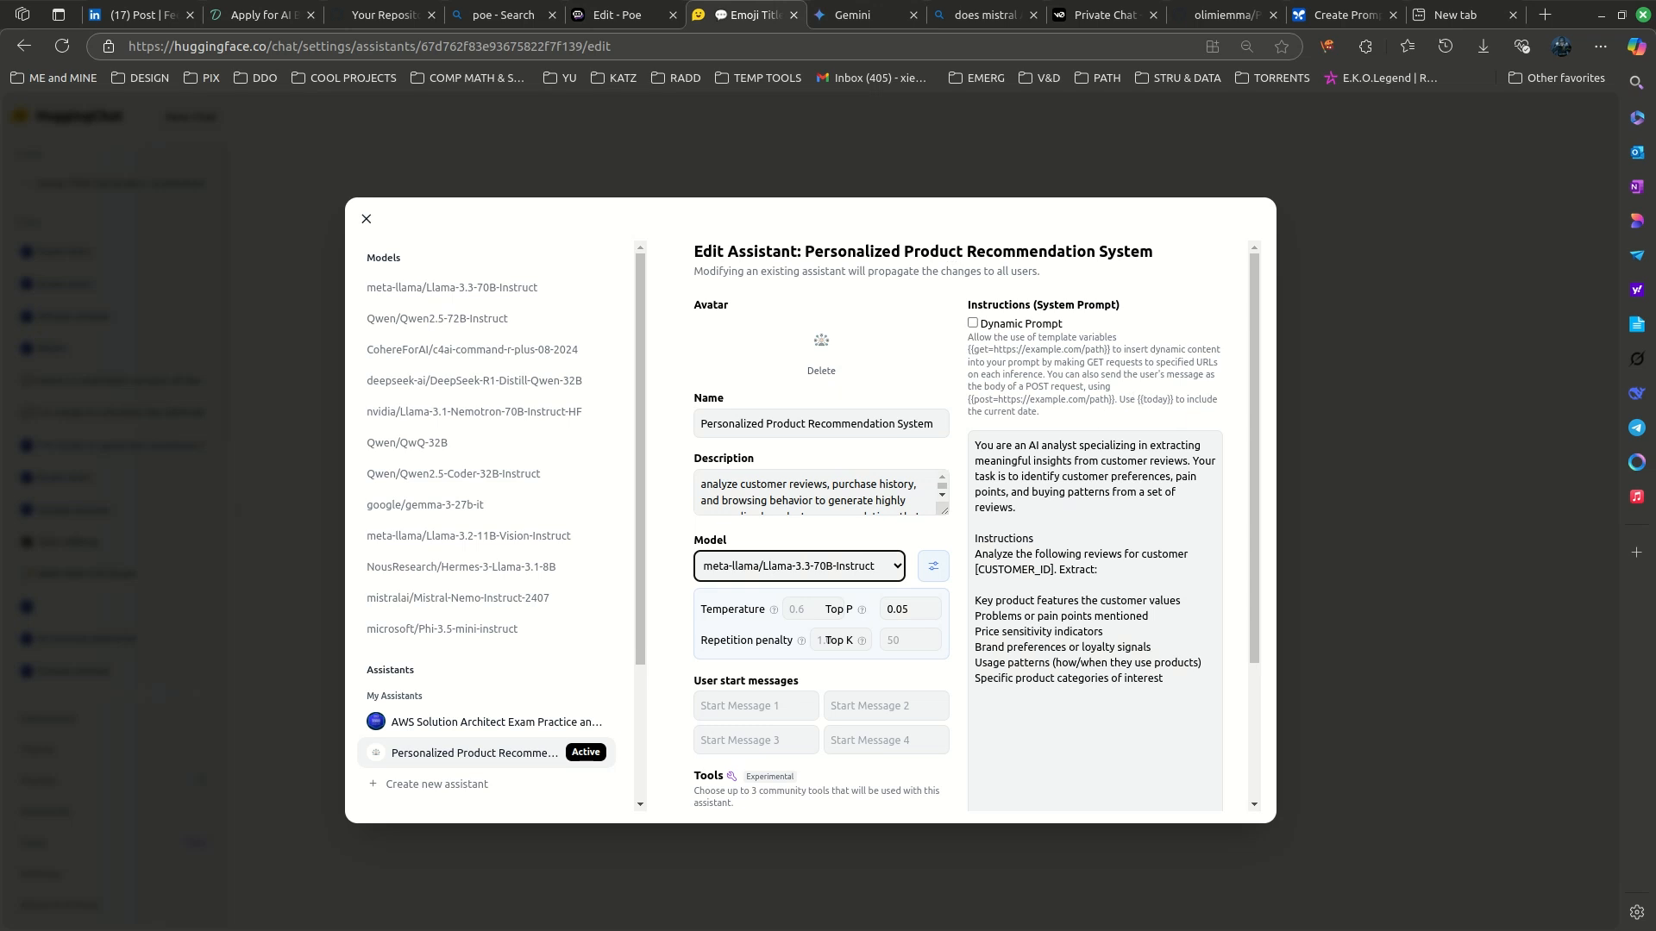
pyautogui.hotkey('alt', 'Tab')
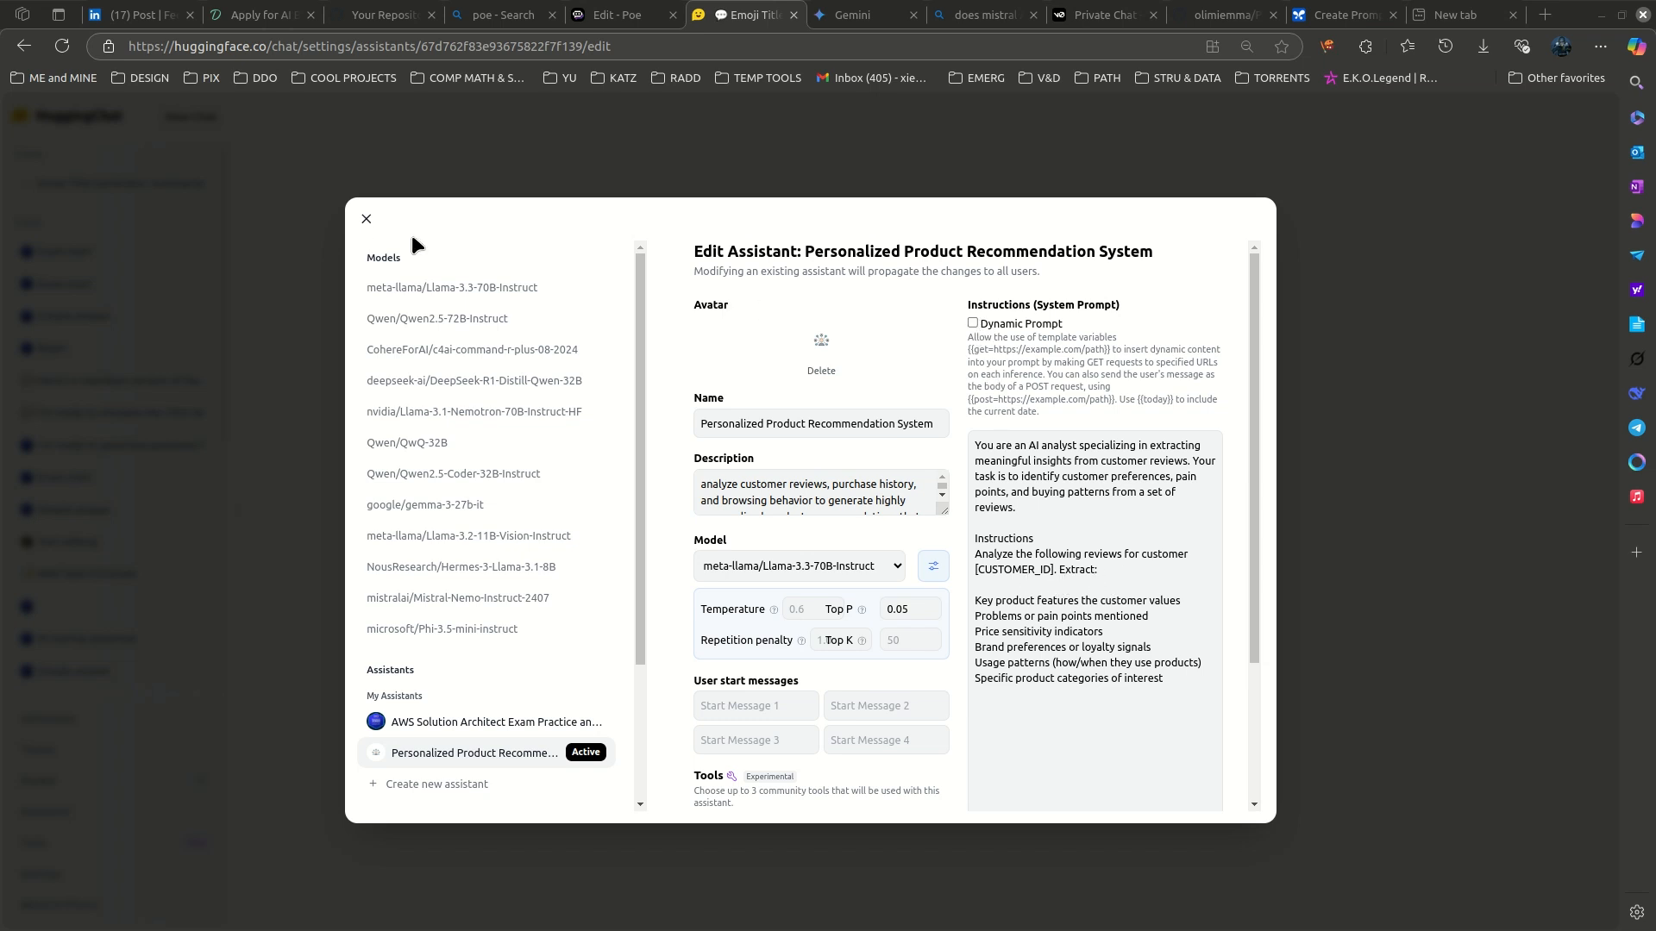
pyautogui.click(366, 219)
pyautogui.scroll(8, 903, 524)
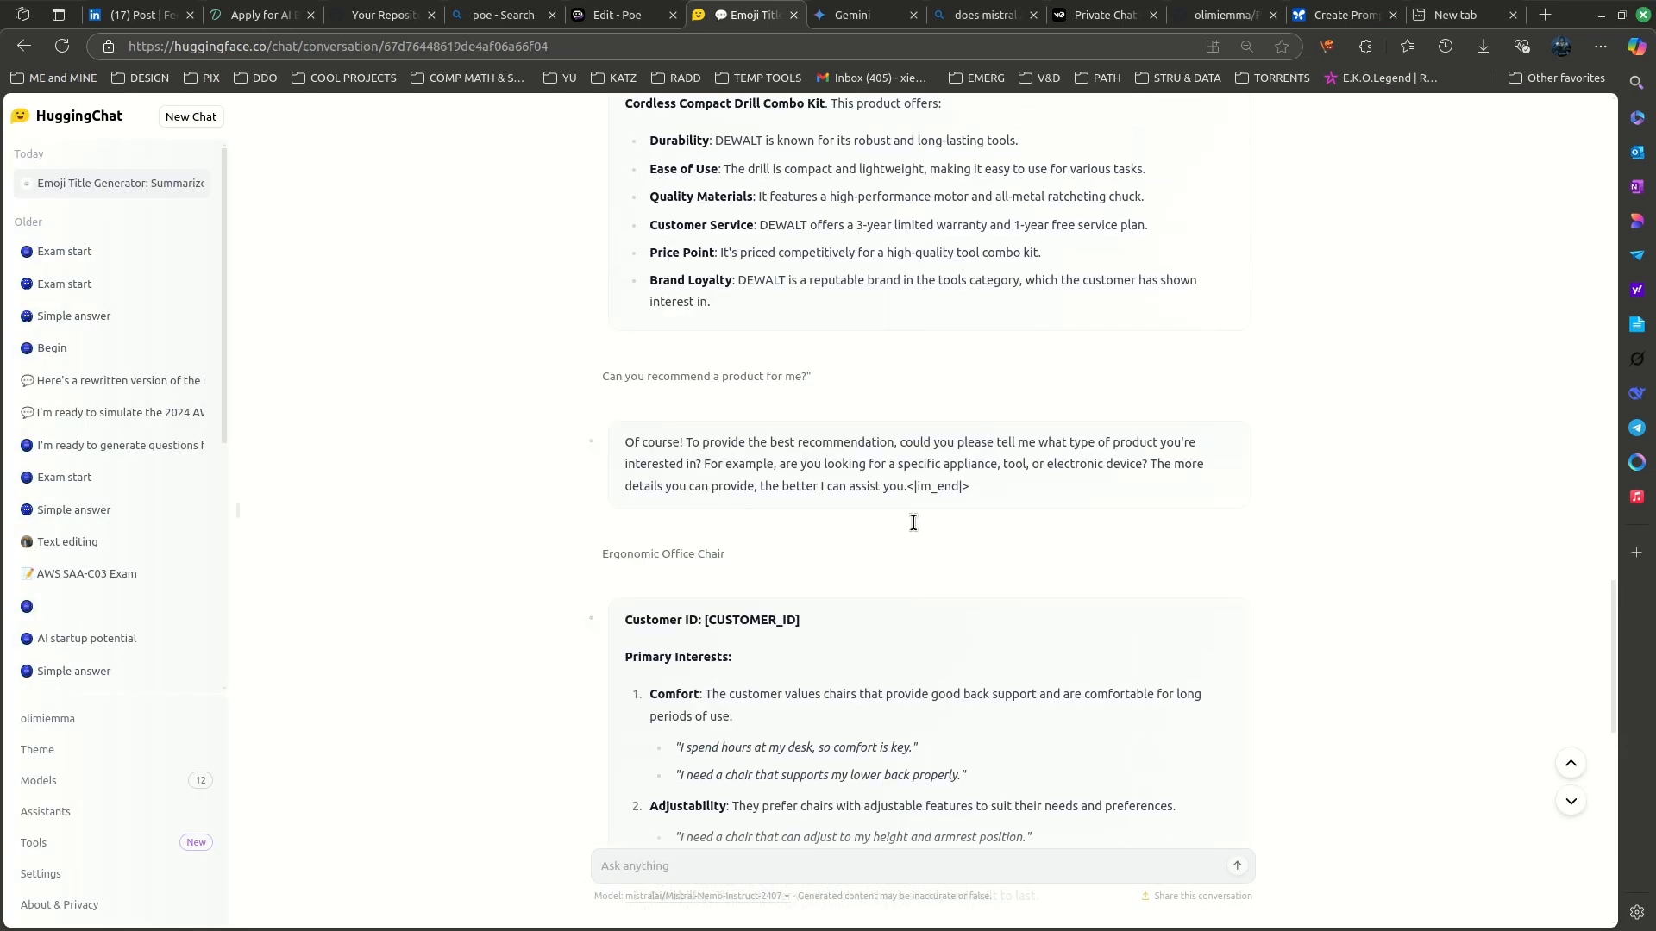
pyautogui.scroll(2, 913, 522)
pyautogui.moveTo(691, 499); pyautogui.dragTo(841, 510)
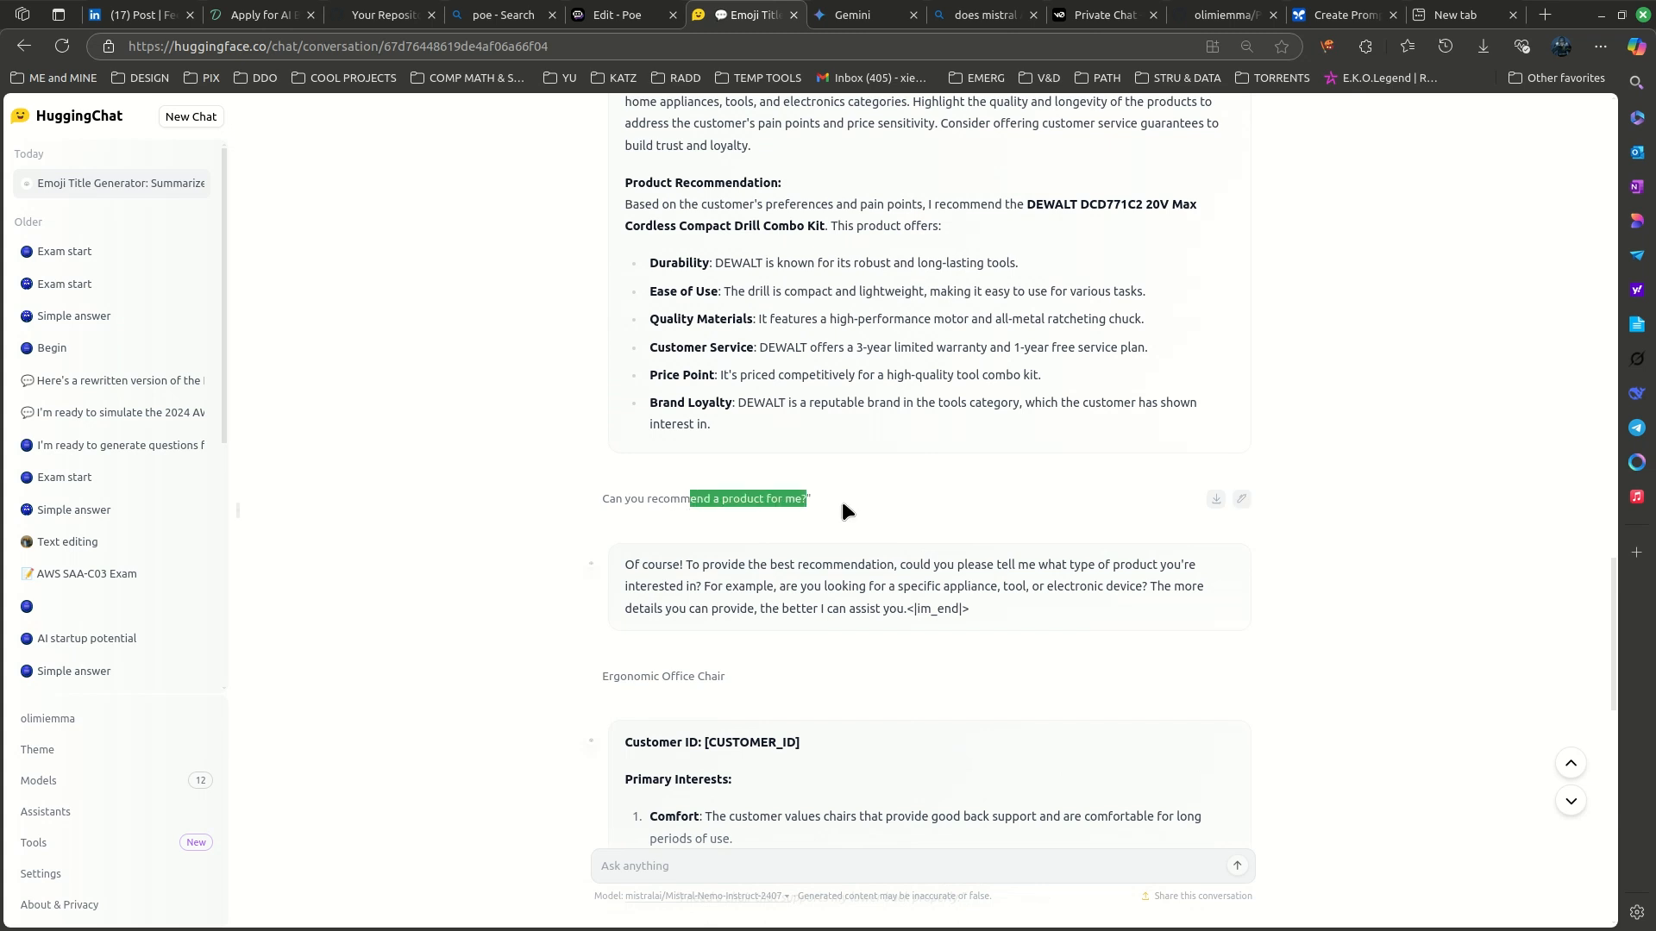
pyautogui.moveTo(674, 565); pyautogui.dragTo(713, 677)
# - Reread the Ergonomic Office Chair reply's primary interests of comfort, adjustability and durability, and its first pain point on discomfort
pyautogui.scroll(-4, 690, 603)
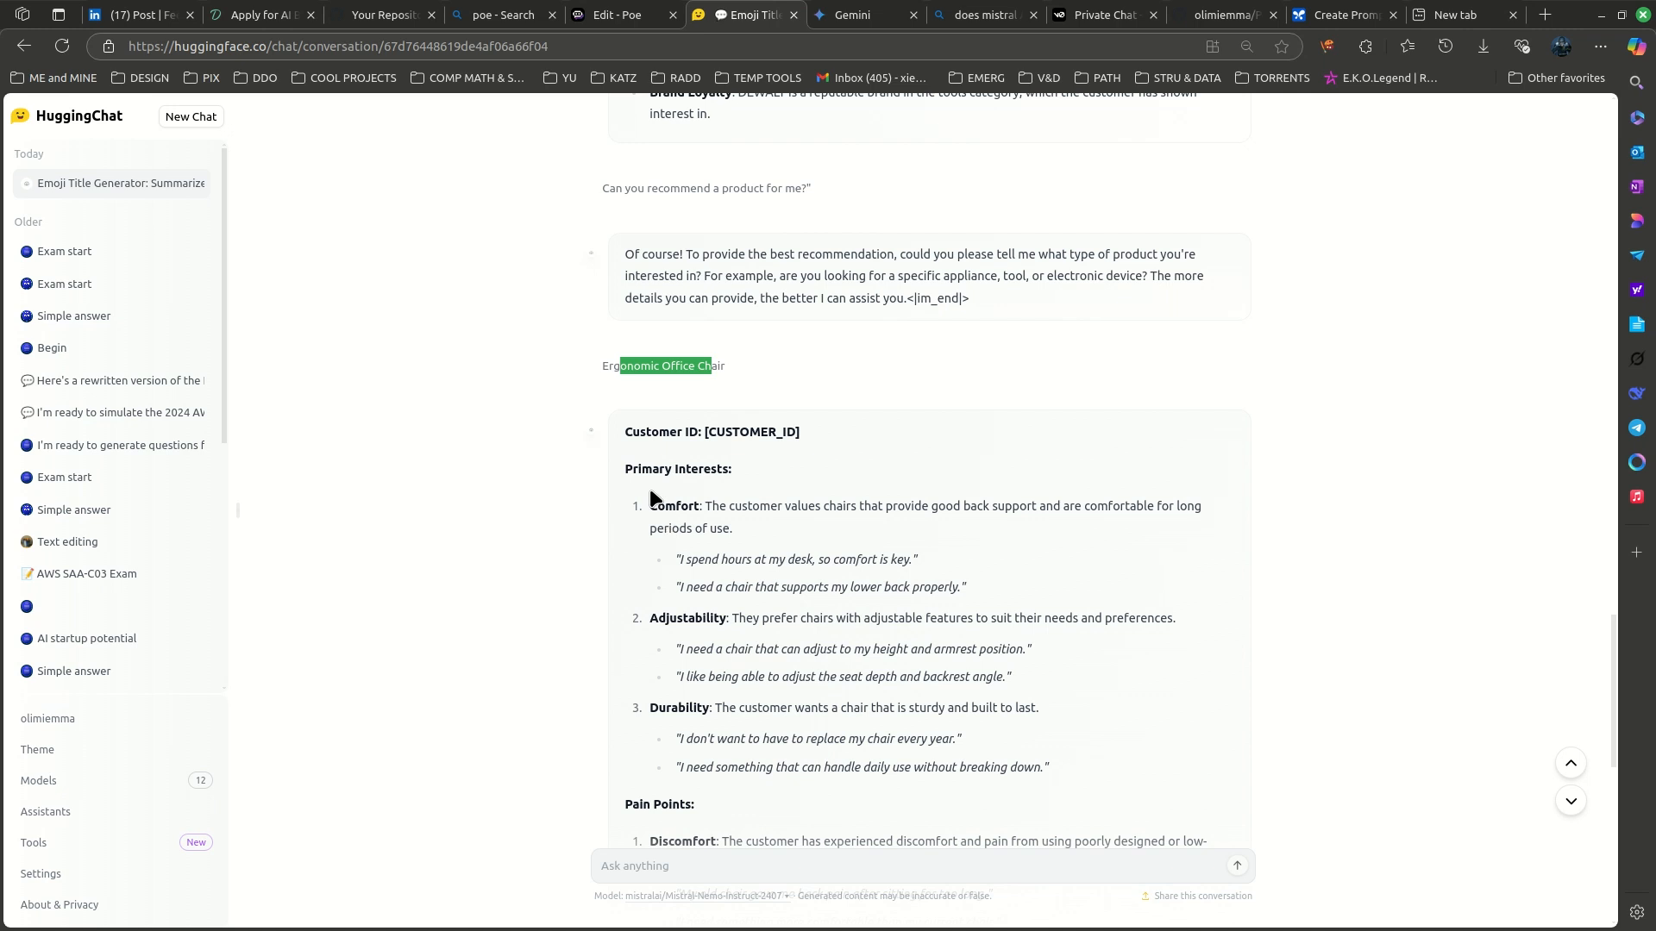
pyautogui.moveTo(650, 505); pyautogui.dragTo(704, 502)
pyautogui.moveTo(650, 621); pyautogui.dragTo(724, 645)
pyautogui.click(664, 730)
pyautogui.scroll(-3, 673, 604)
pyautogui.moveTo(650, 529); pyautogui.dragTo(704, 550)
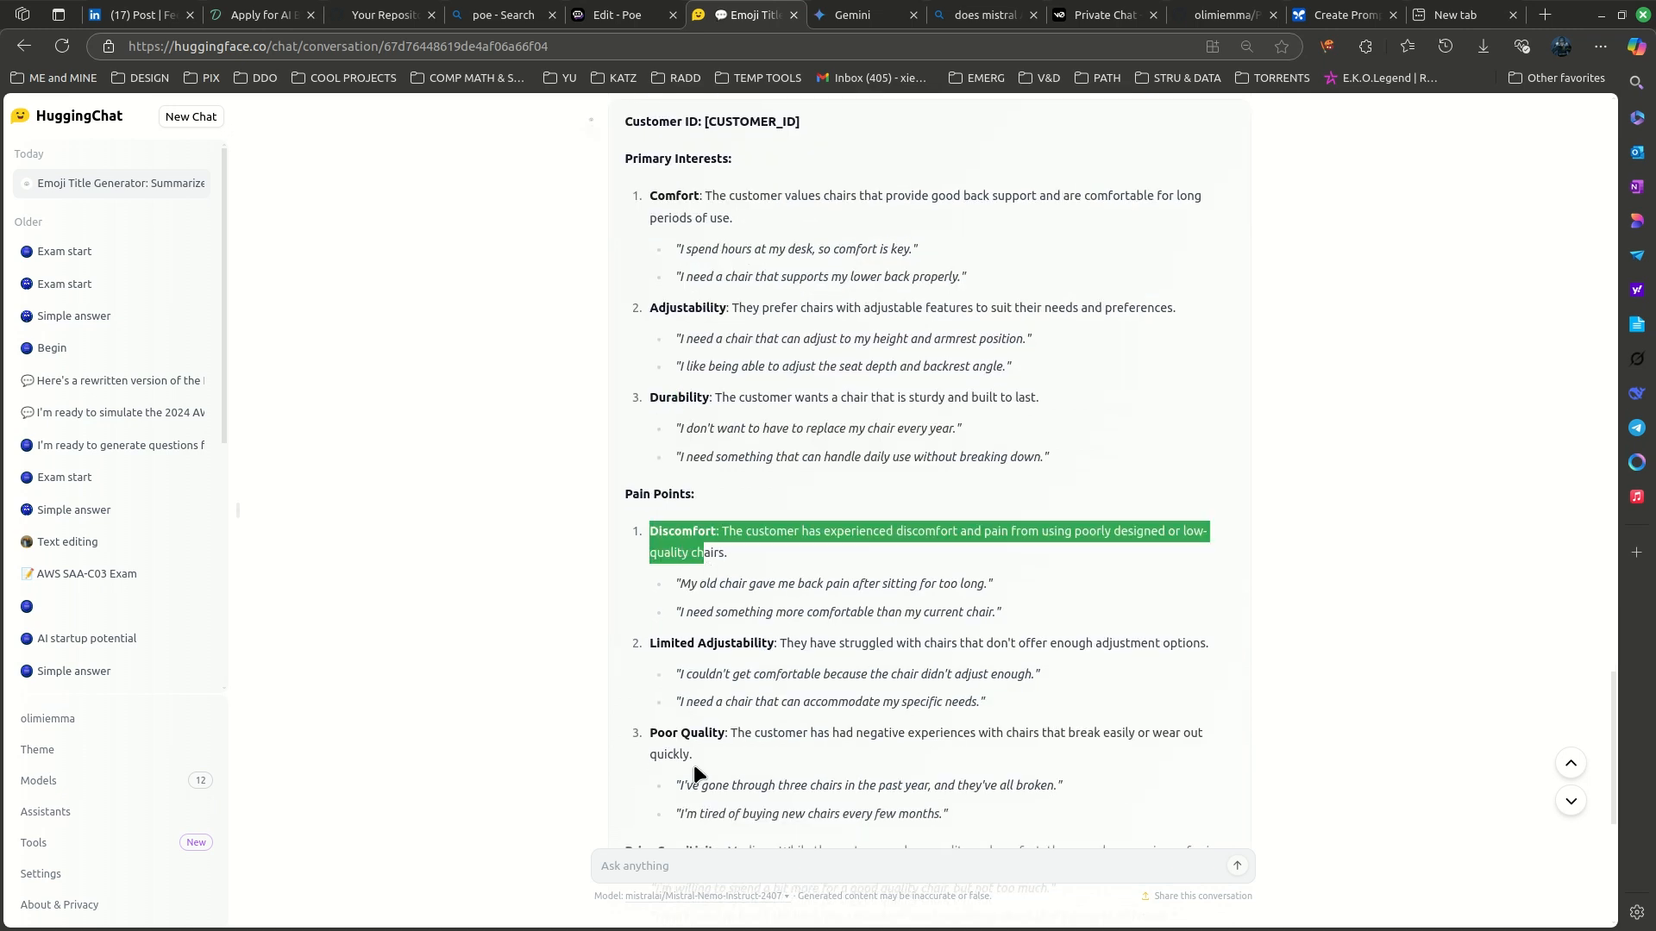
# - Review the rest of the chair reply, from price sensitivity, brand relationships and usage context to categories of interest and recommendation strategy
pyautogui.scroll(-3, 704, 487)
pyautogui.moveTo(673, 421); pyautogui.dragTo(694, 443)
pyautogui.moveTo(672, 540); pyautogui.dragTo(744, 542)
pyautogui.scroll(-3, 779, 614)
pyautogui.moveTo(662, 435); pyautogui.dragTo(797, 436)
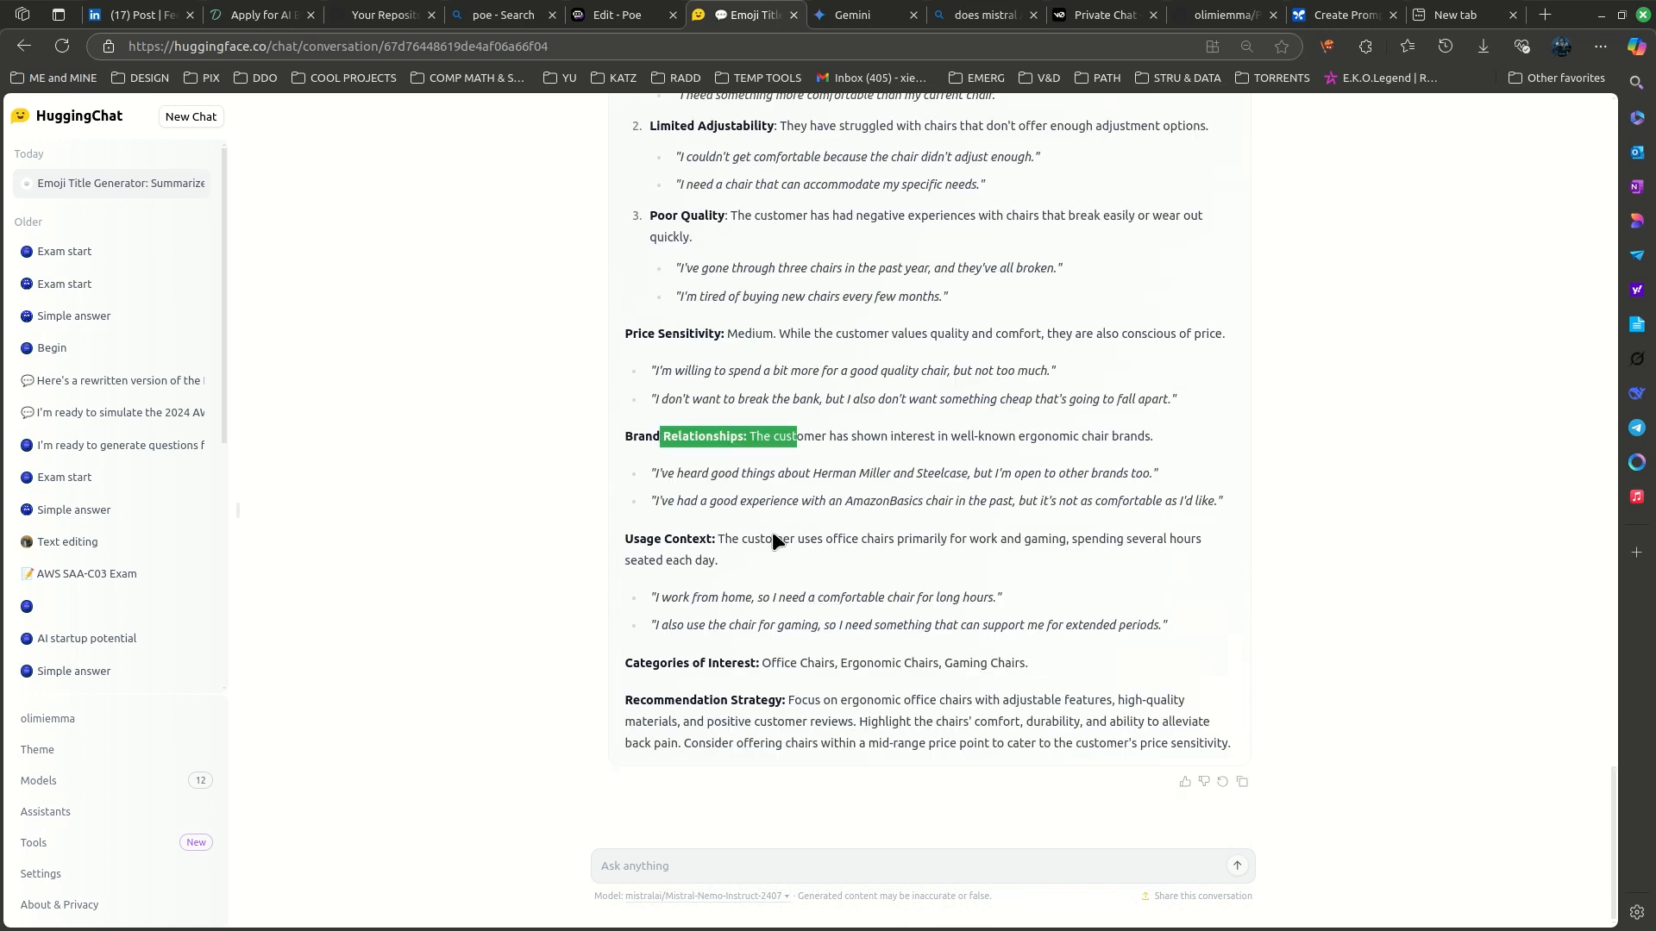
pyautogui.moveTo(663, 539); pyautogui.dragTo(718, 561)
pyautogui.moveTo(709, 659); pyautogui.dragTo(1142, 758)
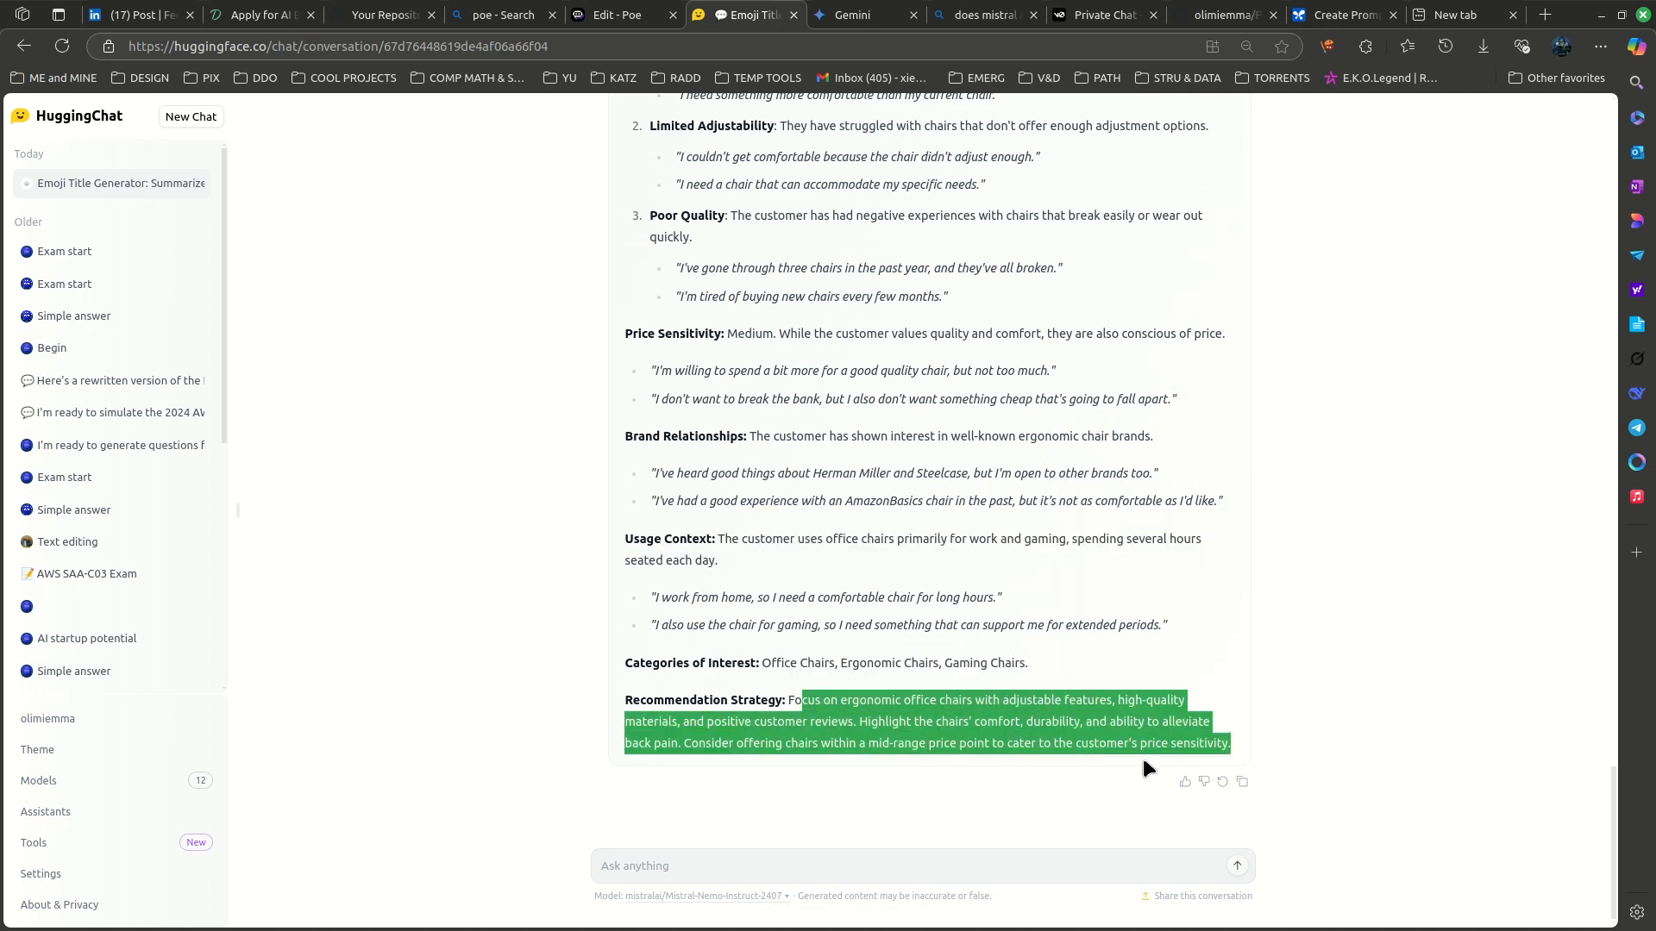
pyautogui.click(773, 742)
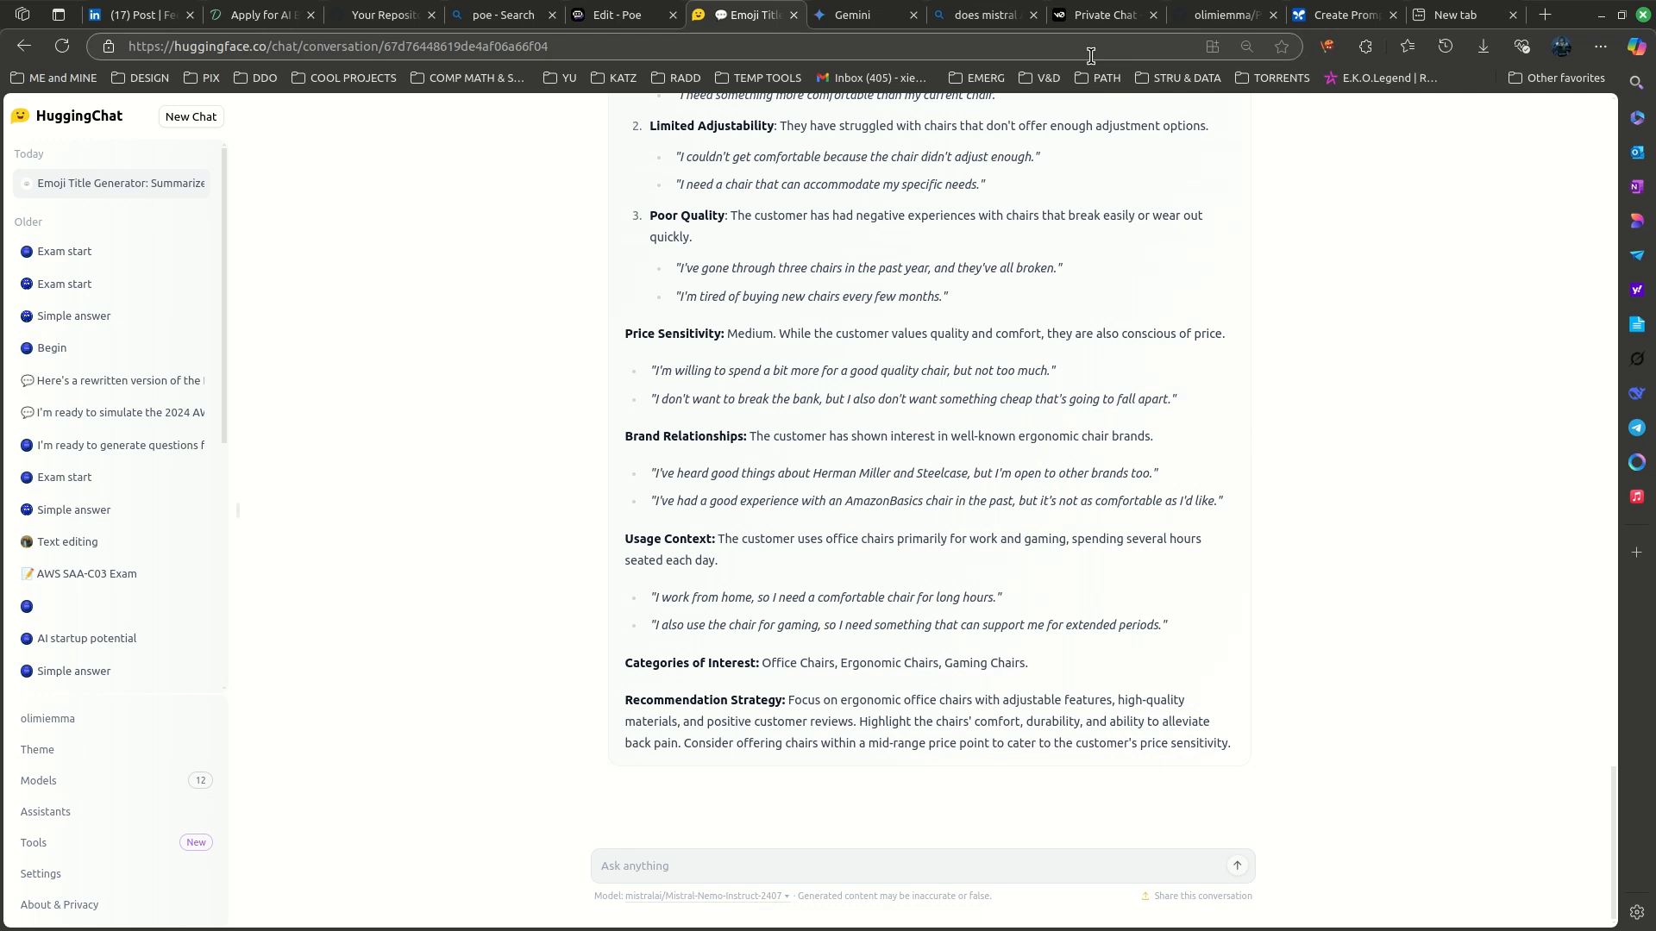
# - Revisit the v0 front end preview, and open the applicant's own LinkedIn profile in place of the Mistral AI search results
pyautogui.click(1095, 15)
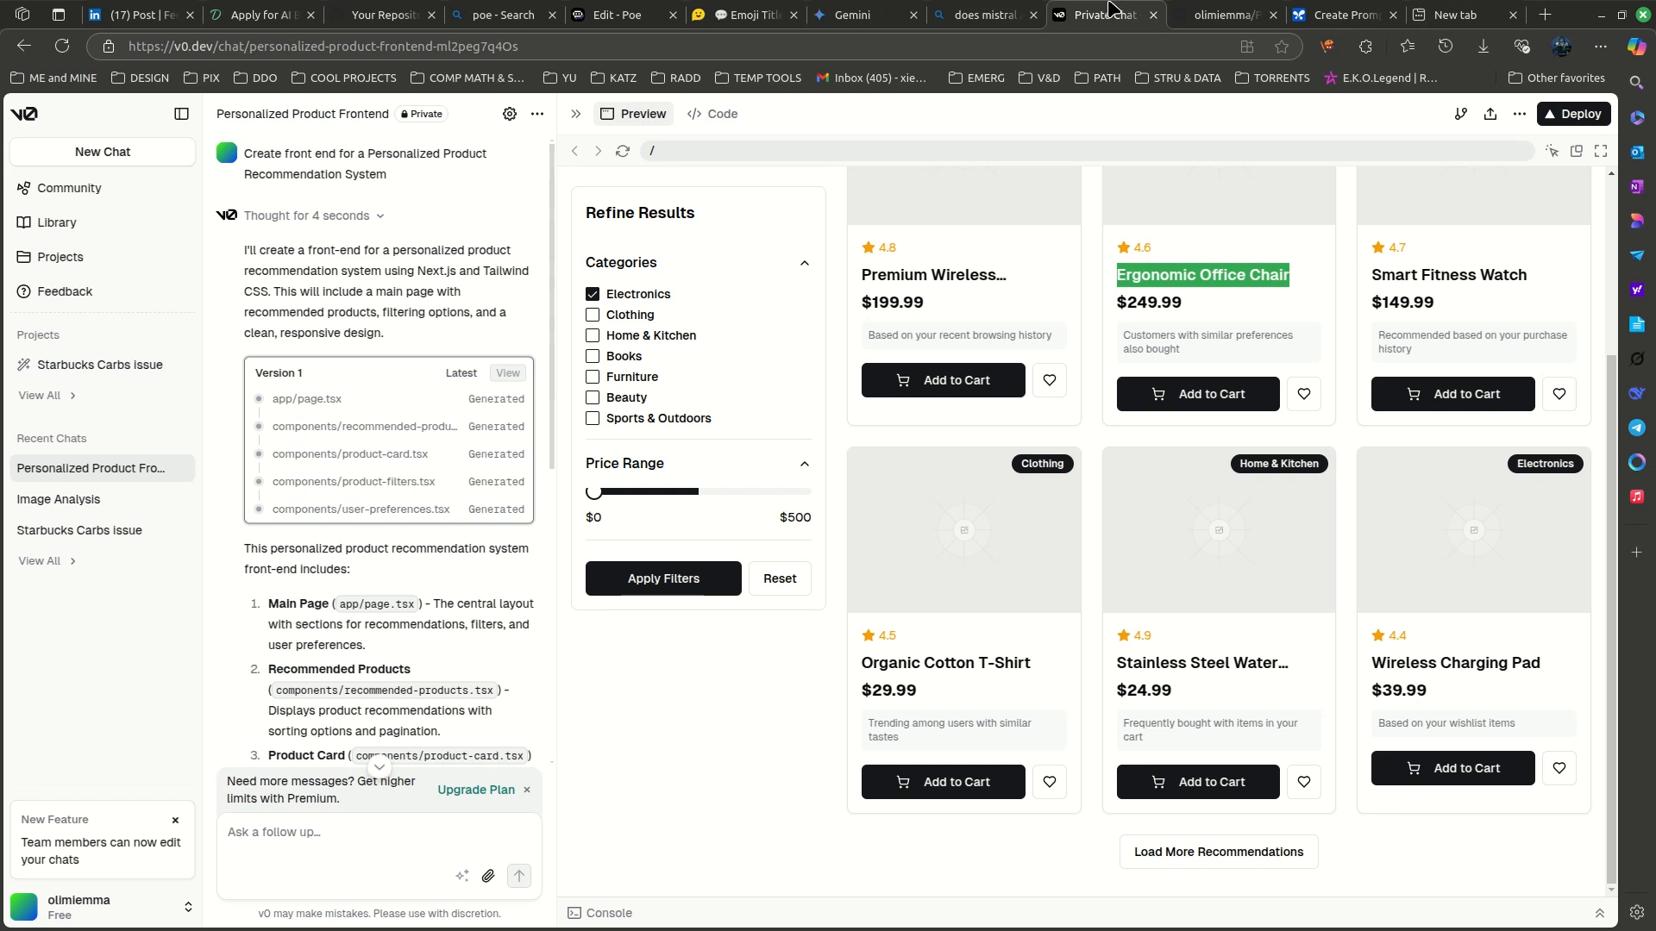
pyautogui.click(969, 12)
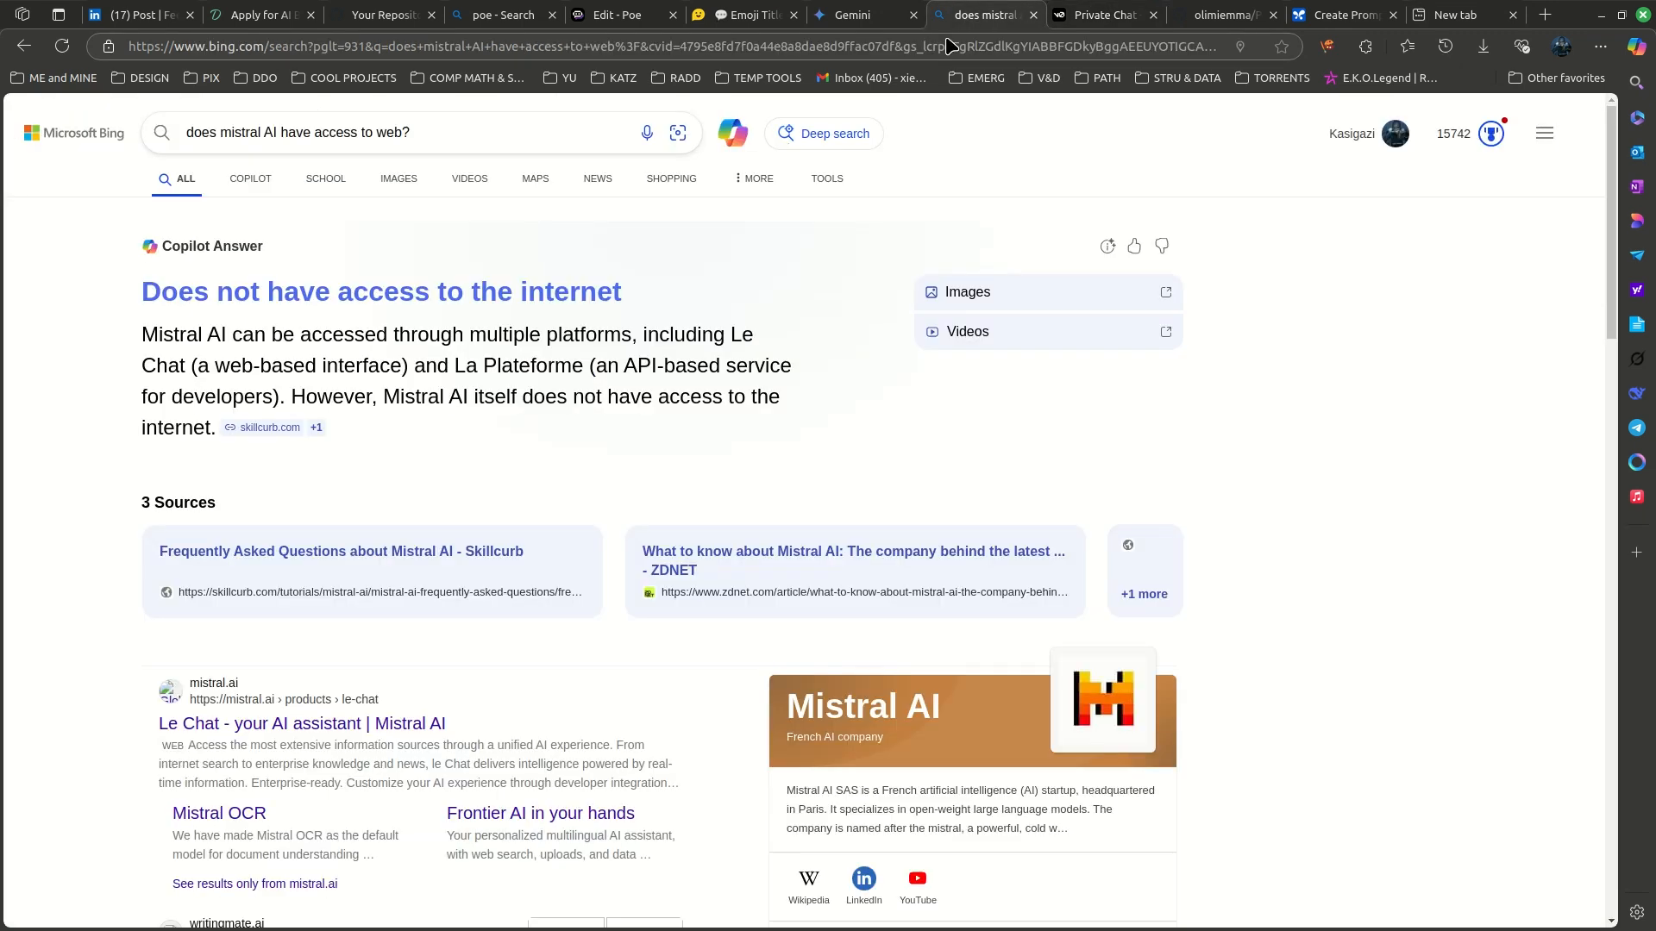
pyautogui.click(922, 52)
pyautogui.write('linkedin.com/in/olimiemma')
pyautogui.press('Return')
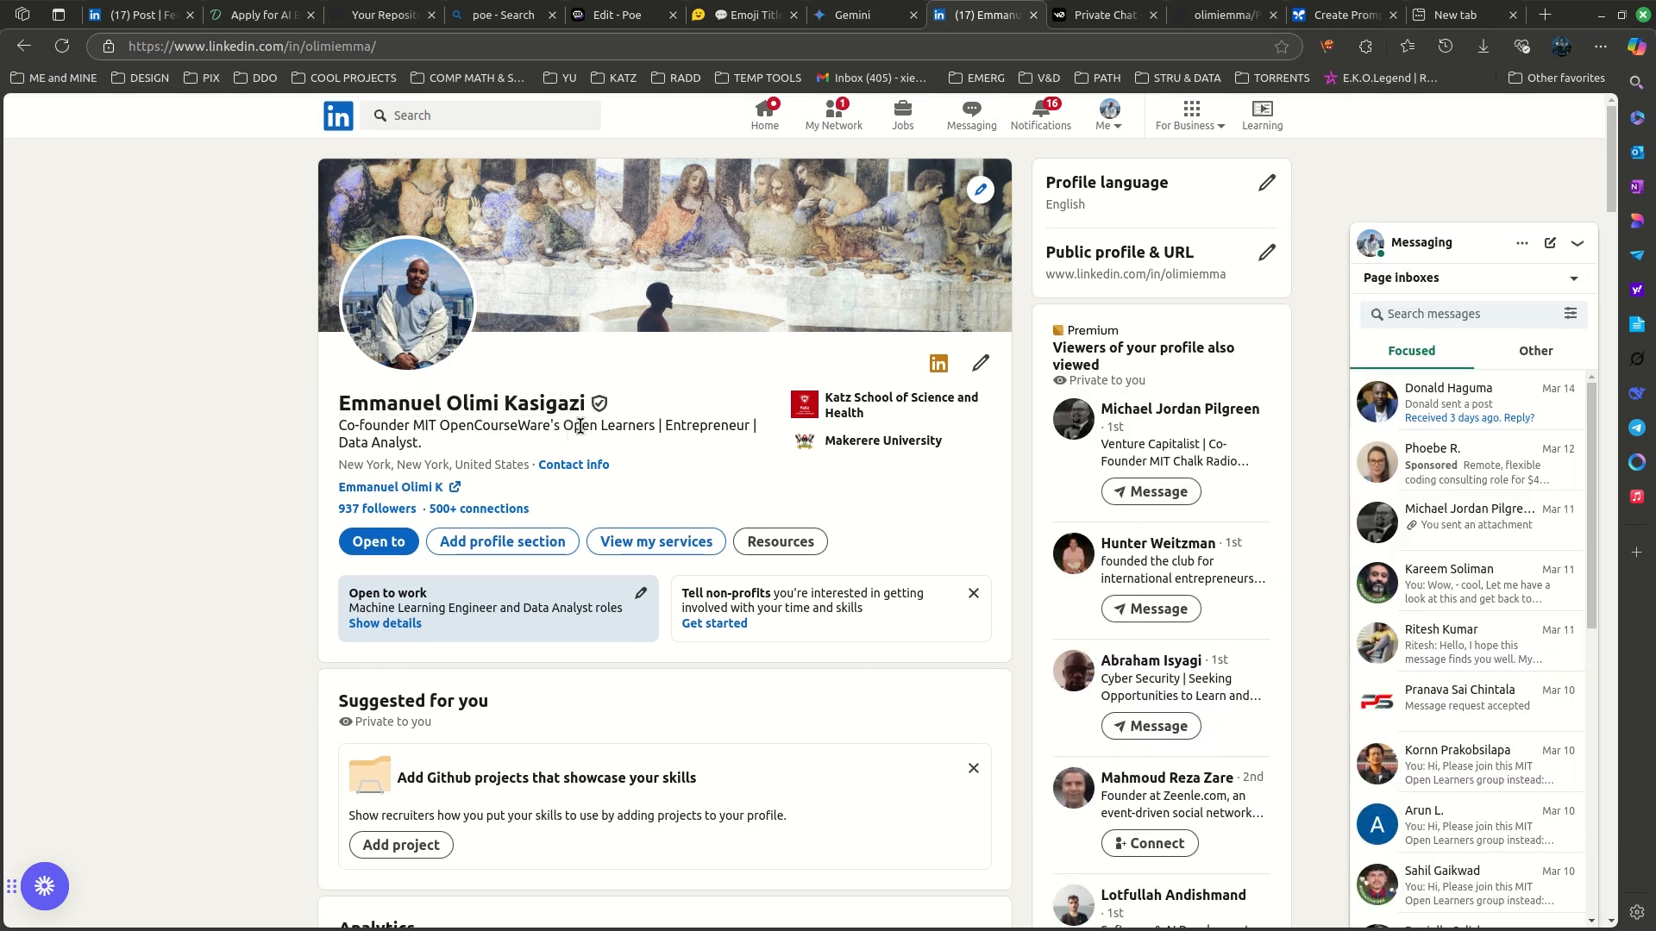
# - Collapse the messaging overlay on the LinkedIn profile and highlight the Founder in residence role at Antler in the Experience section
pyautogui.scroll(-10, 657, 471)
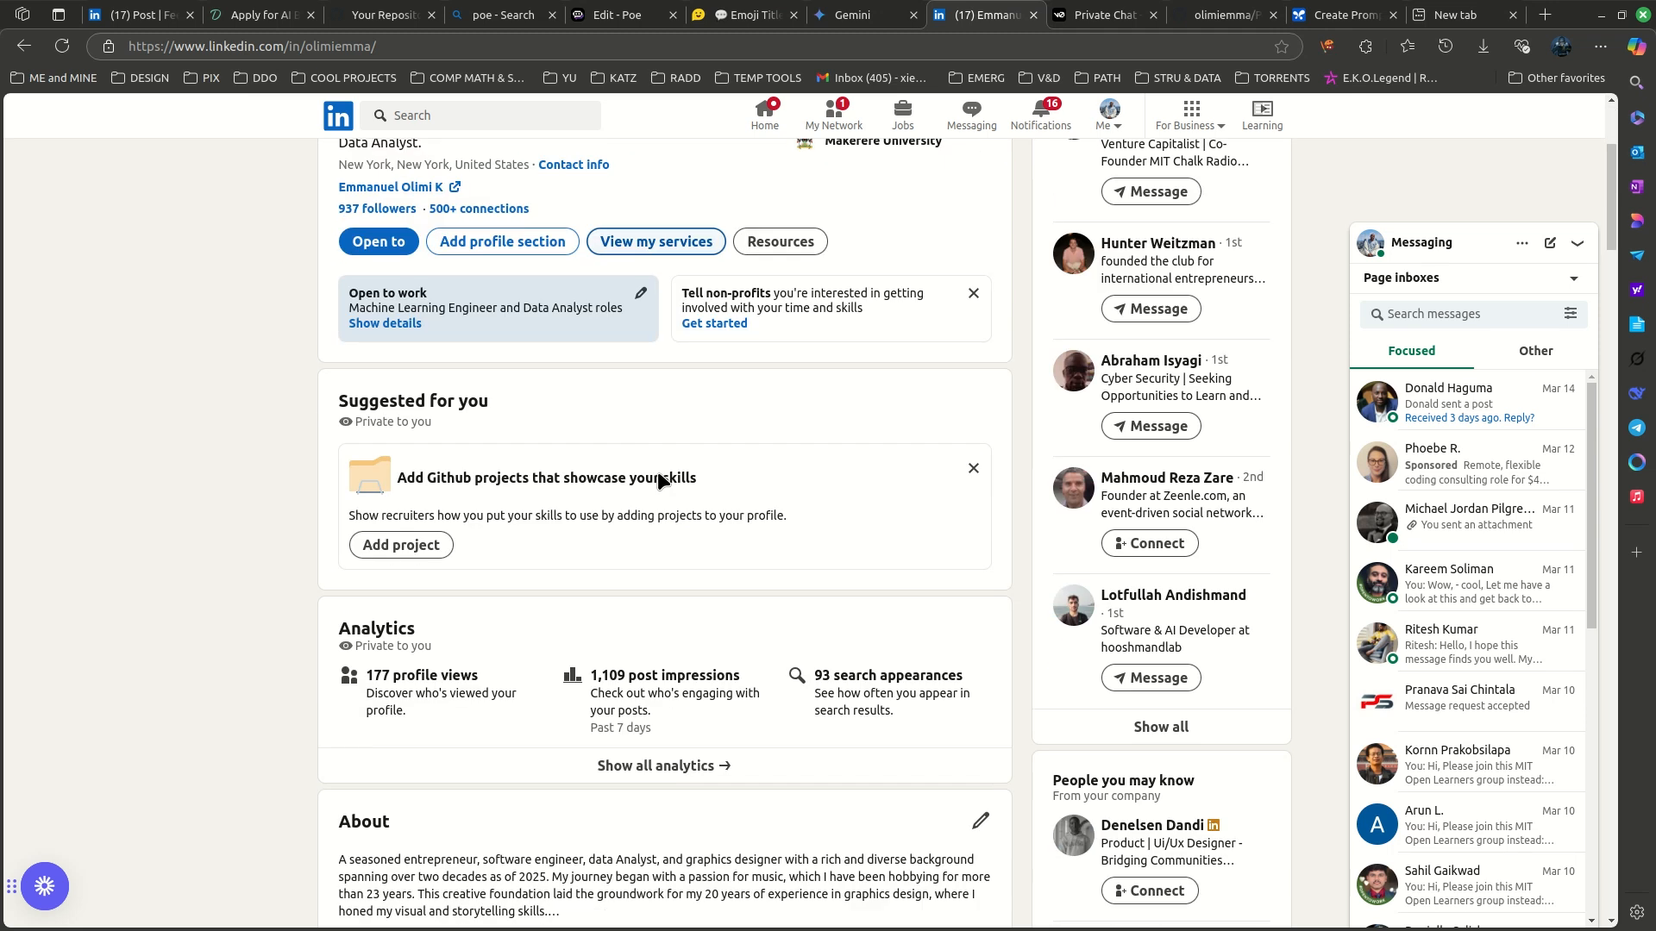
pyautogui.scroll(-15, 673, 509)
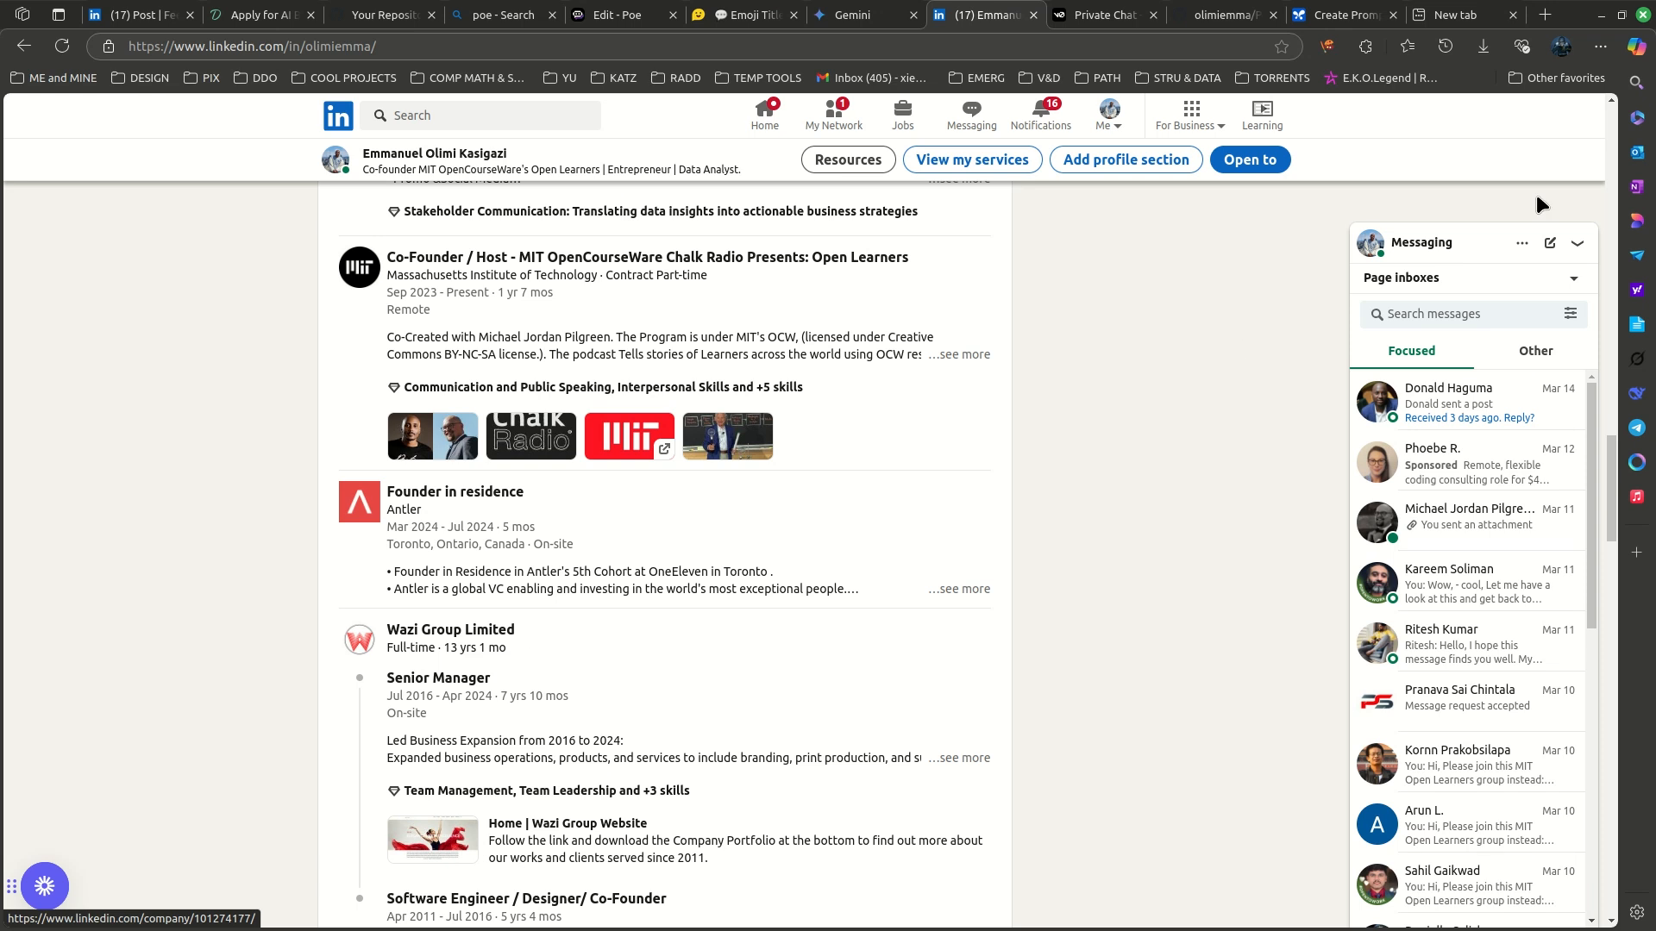
pyautogui.click(1577, 243)
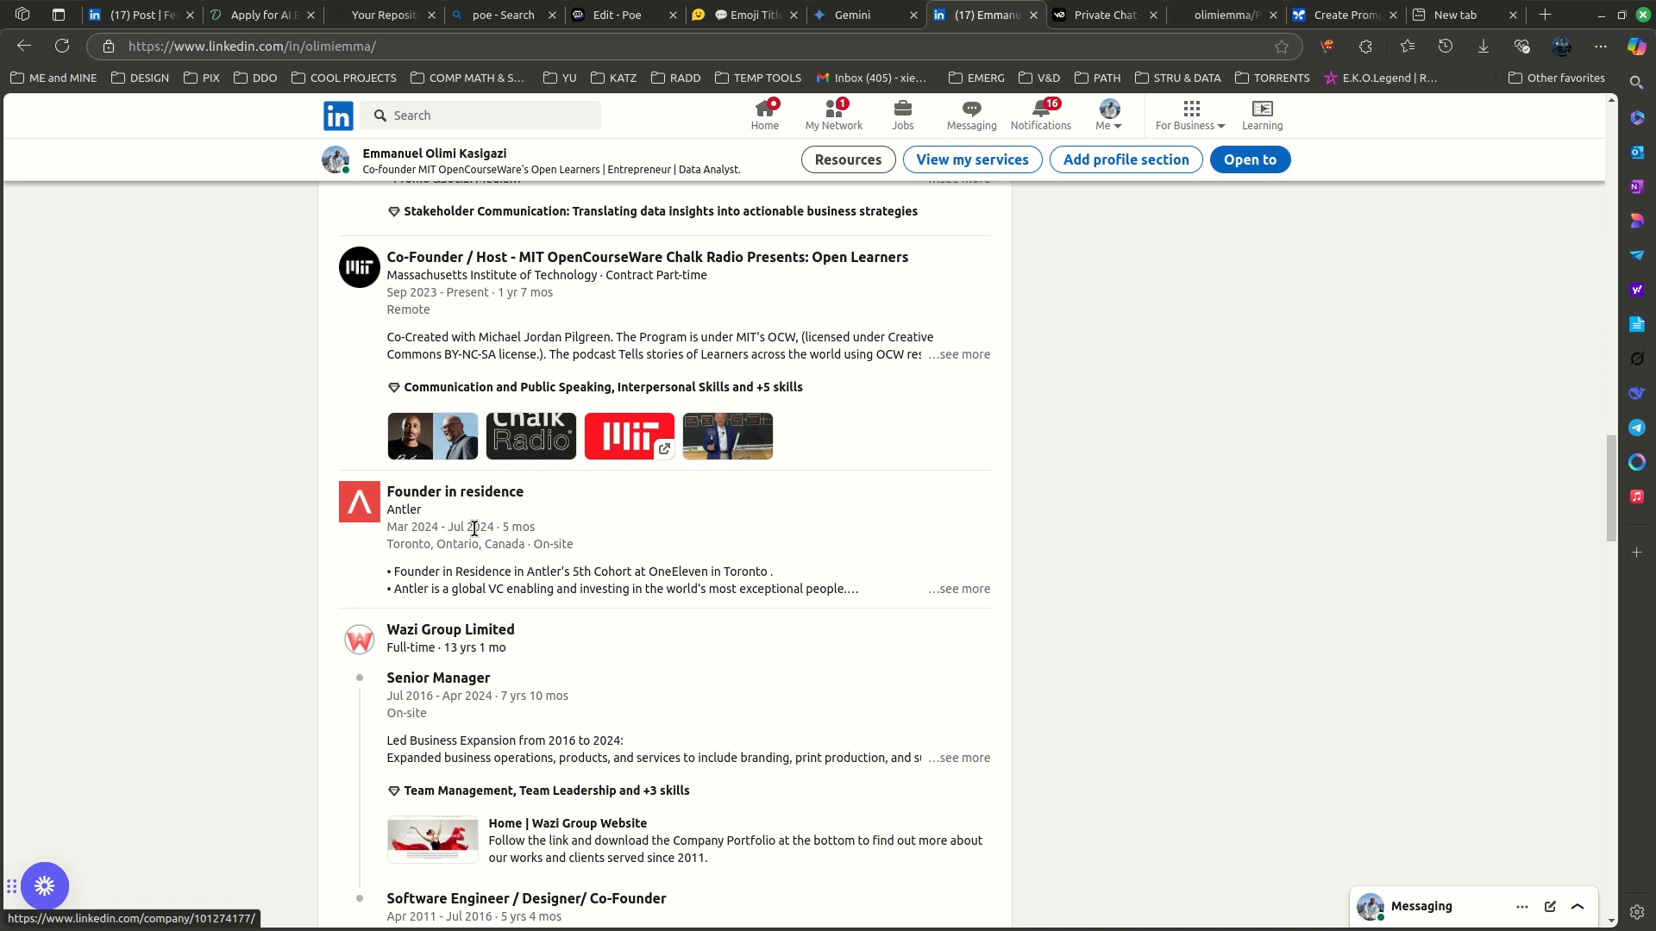
pyautogui.moveTo(426, 506); pyautogui.dragTo(379, 495)
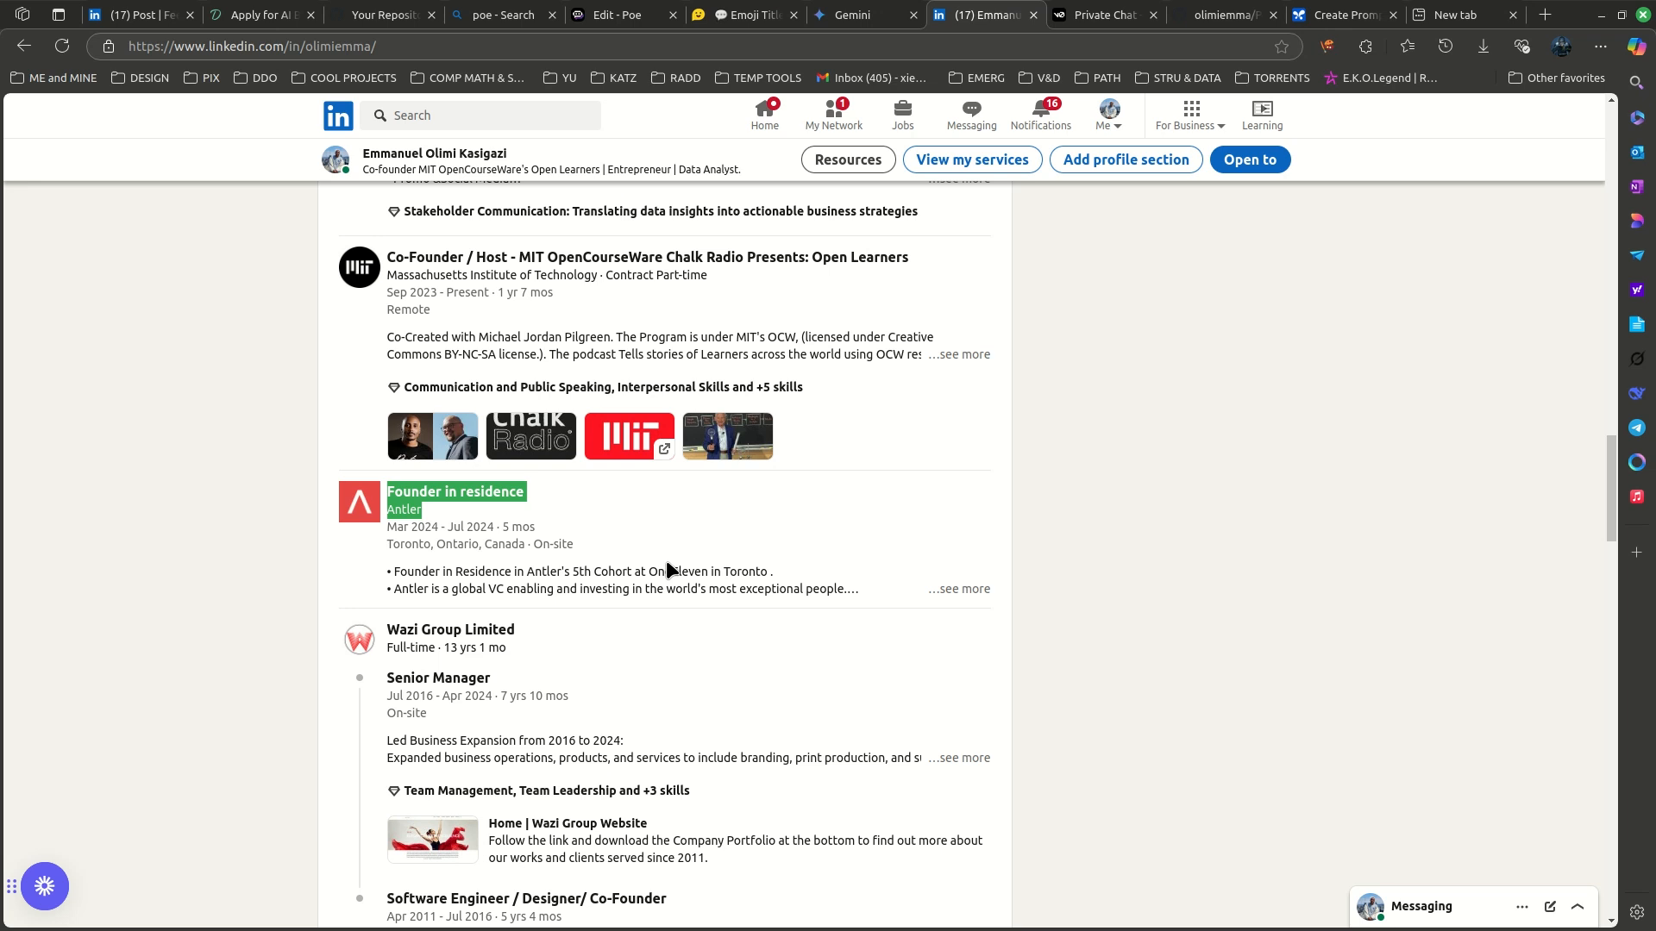
# - Review the MIT OpenCourseWare co-founder and host, GA Communications Department, Wazi Group and brand strategist roles in the profile's Experience section
pyautogui.scroll(2, 668, 540)
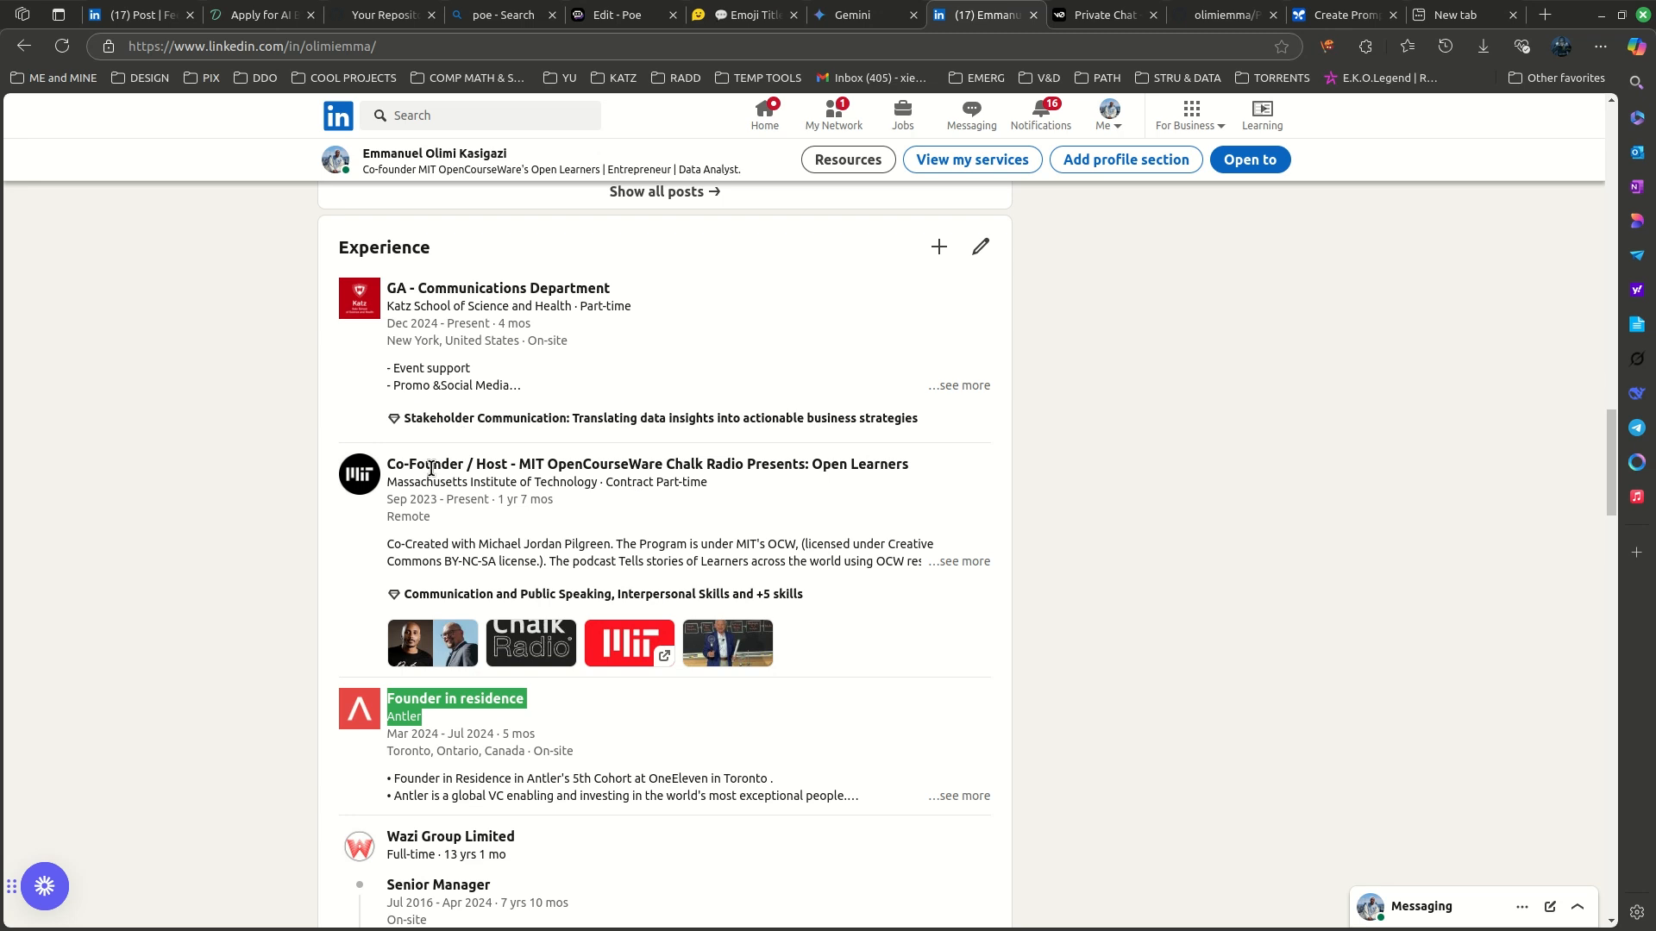
pyautogui.moveTo(389, 463); pyautogui.dragTo(921, 476)
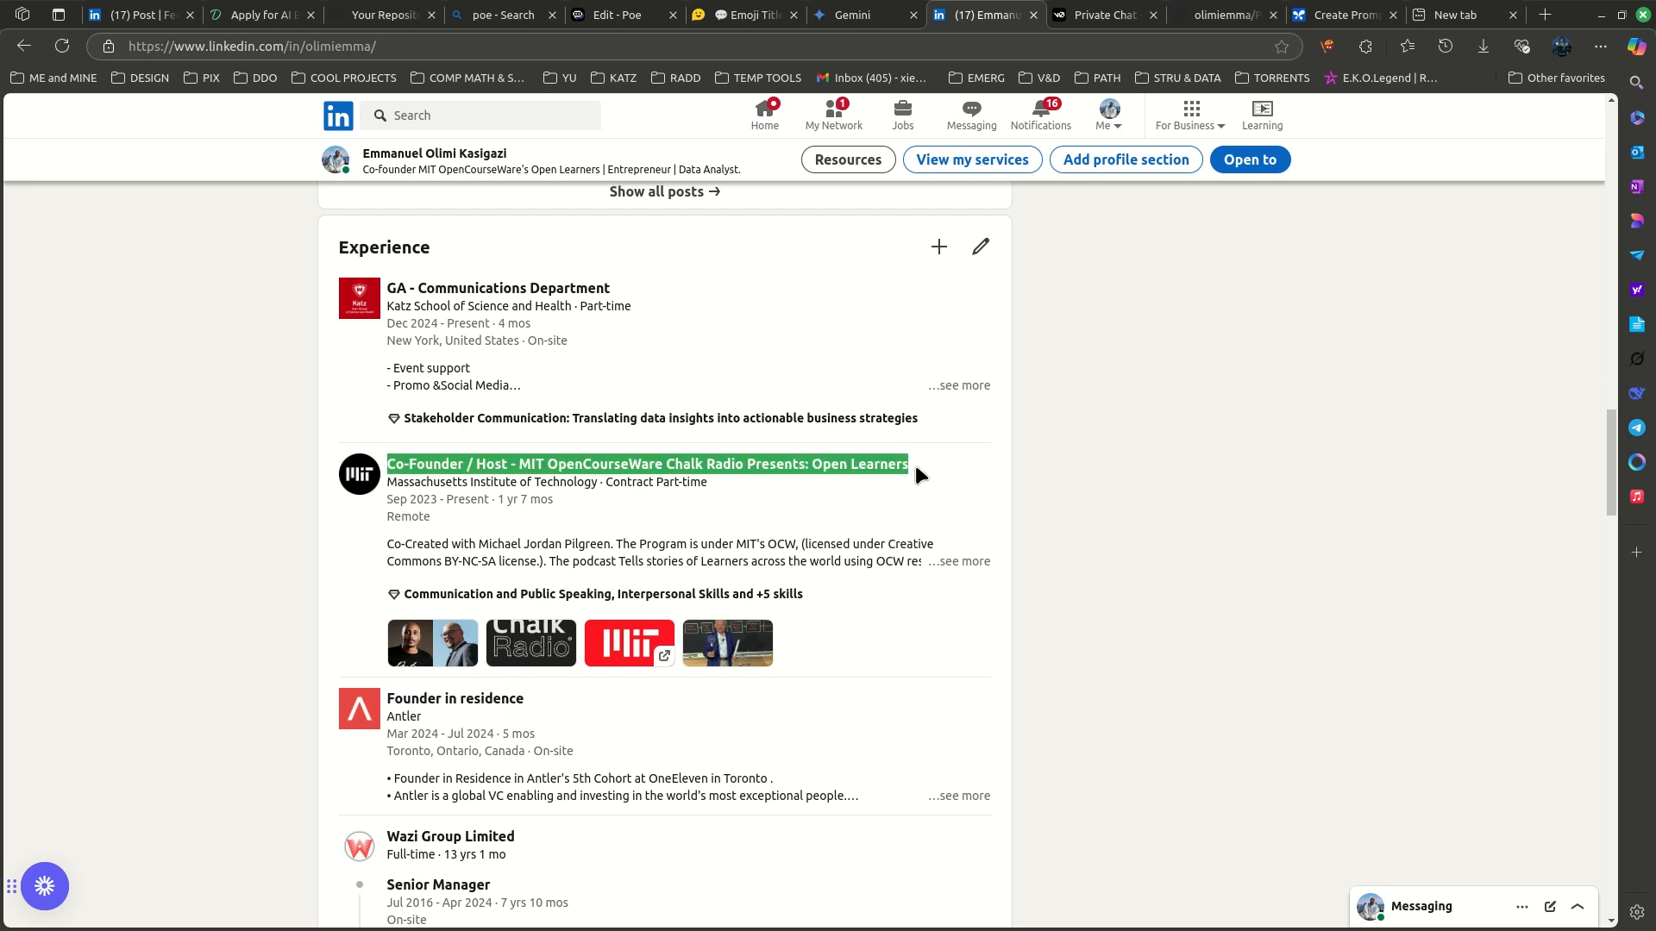
pyautogui.moveTo(387, 288); pyautogui.dragTo(643, 320)
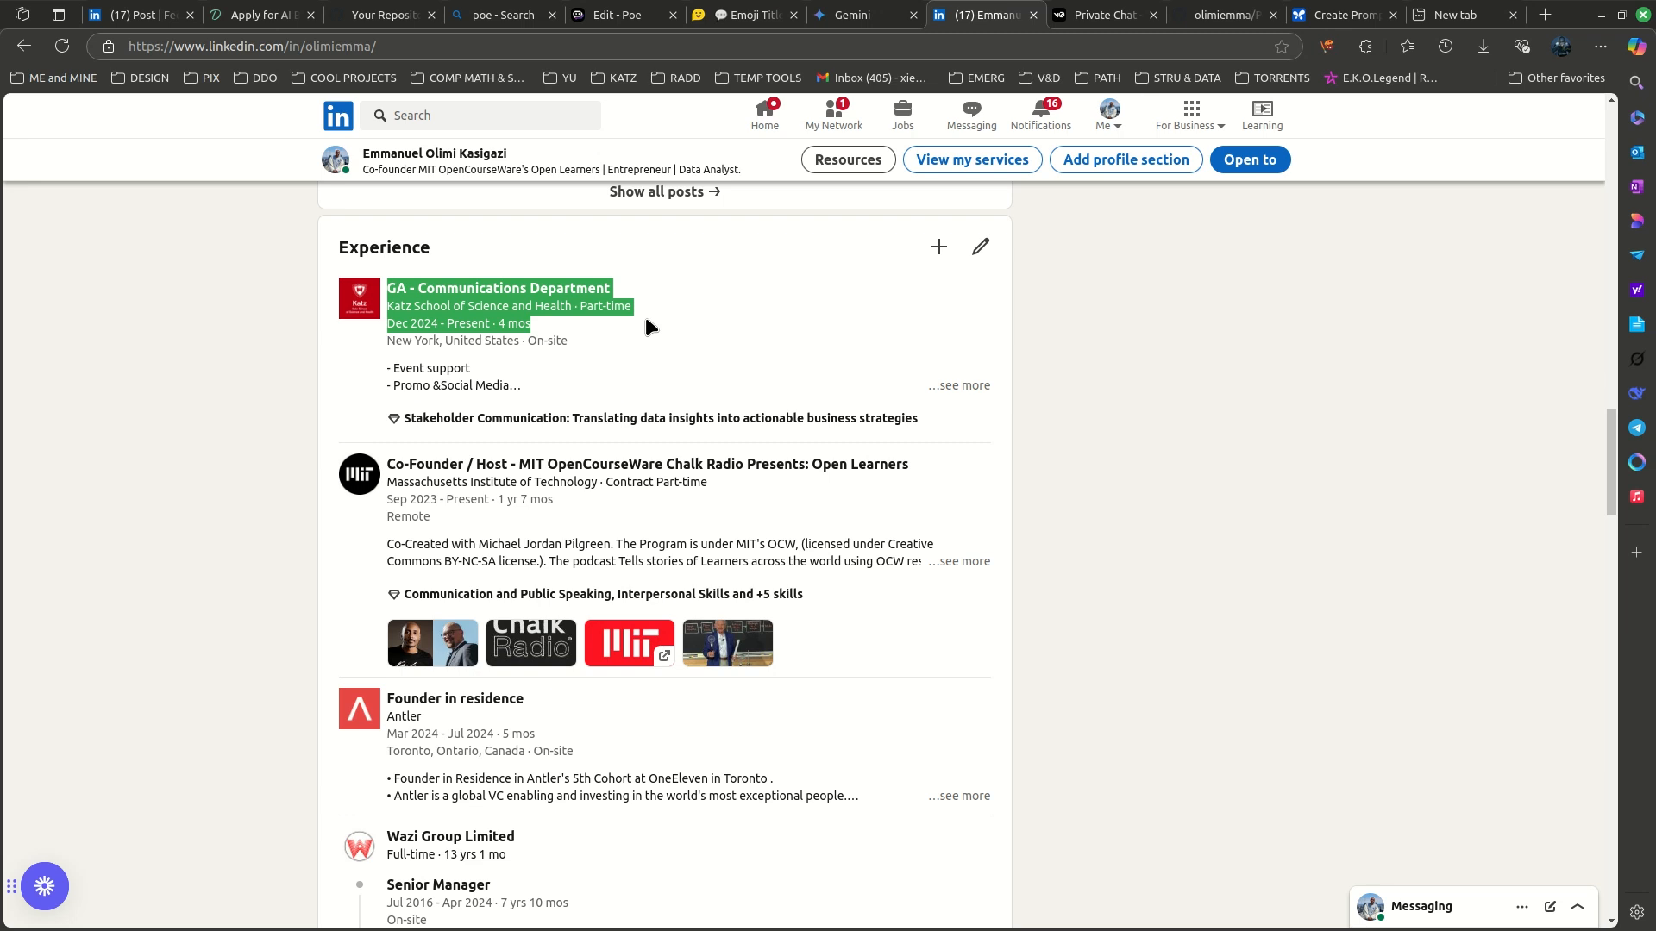
pyautogui.scroll(-6, 639, 655)
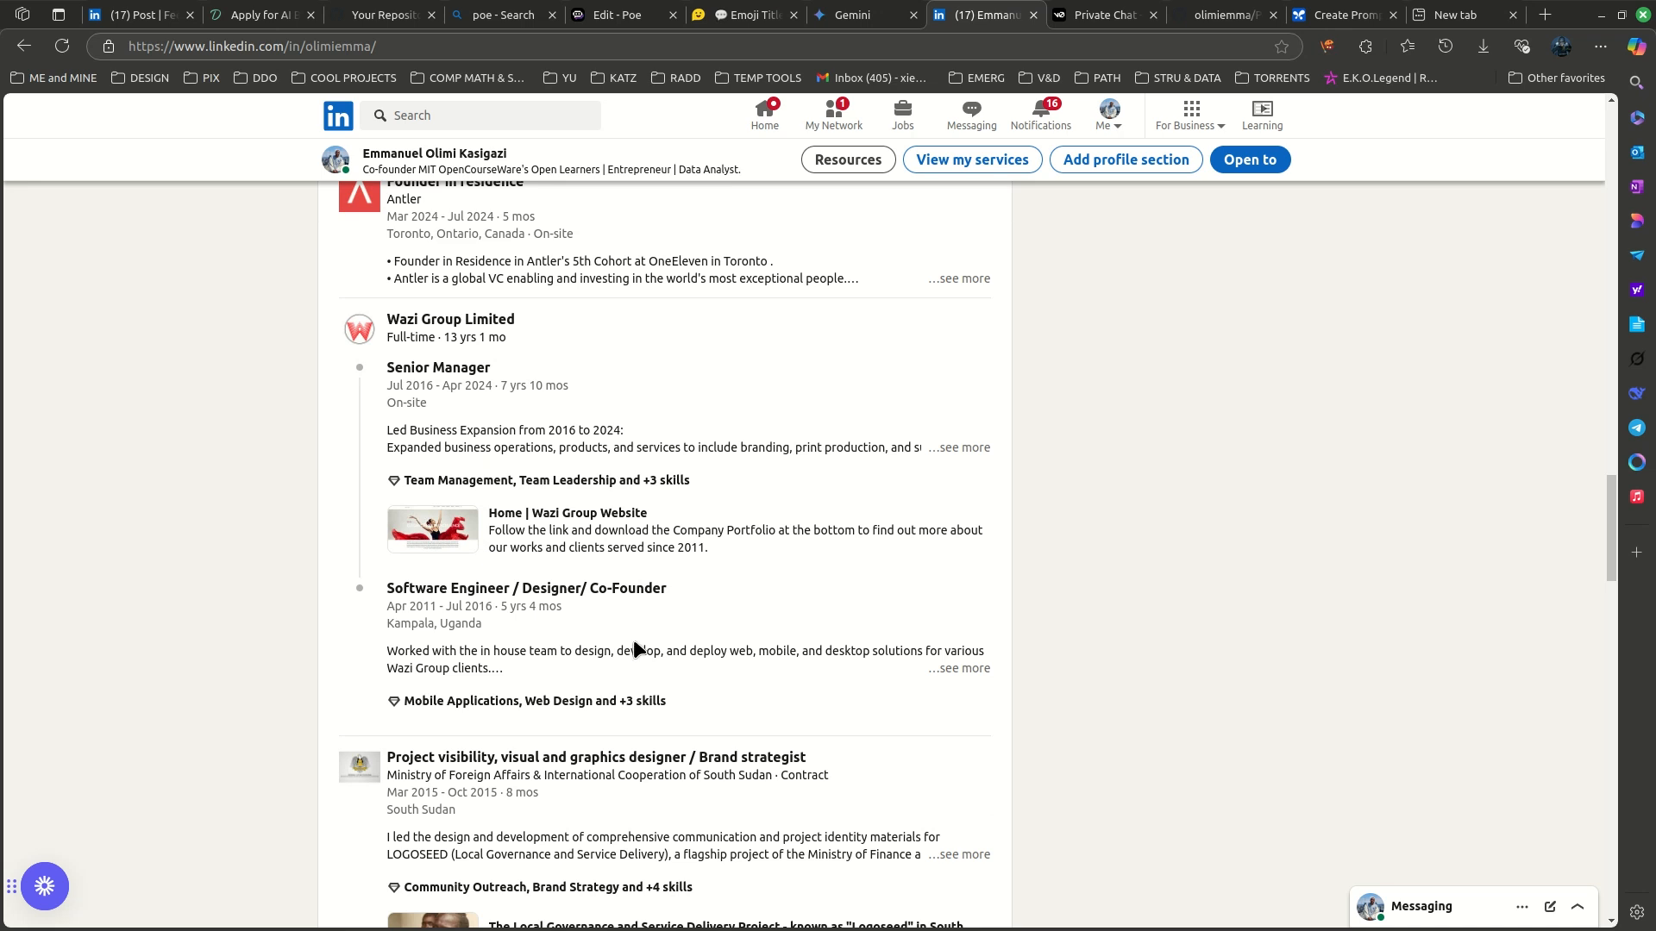
pyautogui.scroll(-2, 634, 648)
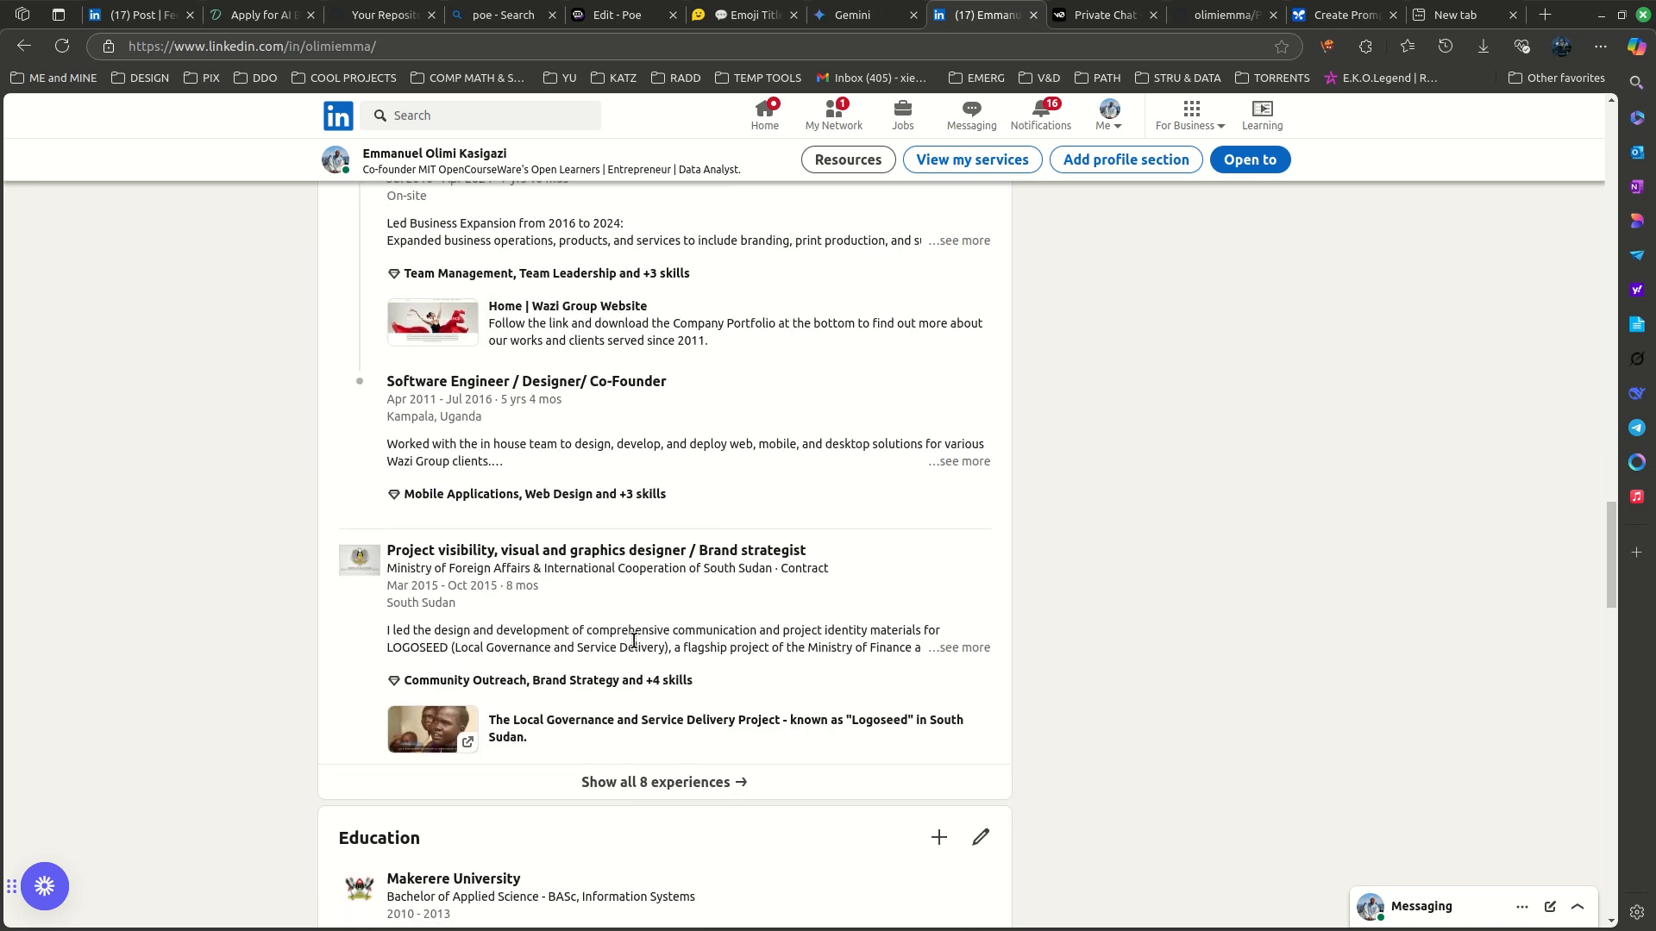
pyautogui.scroll(12, 698, 557)
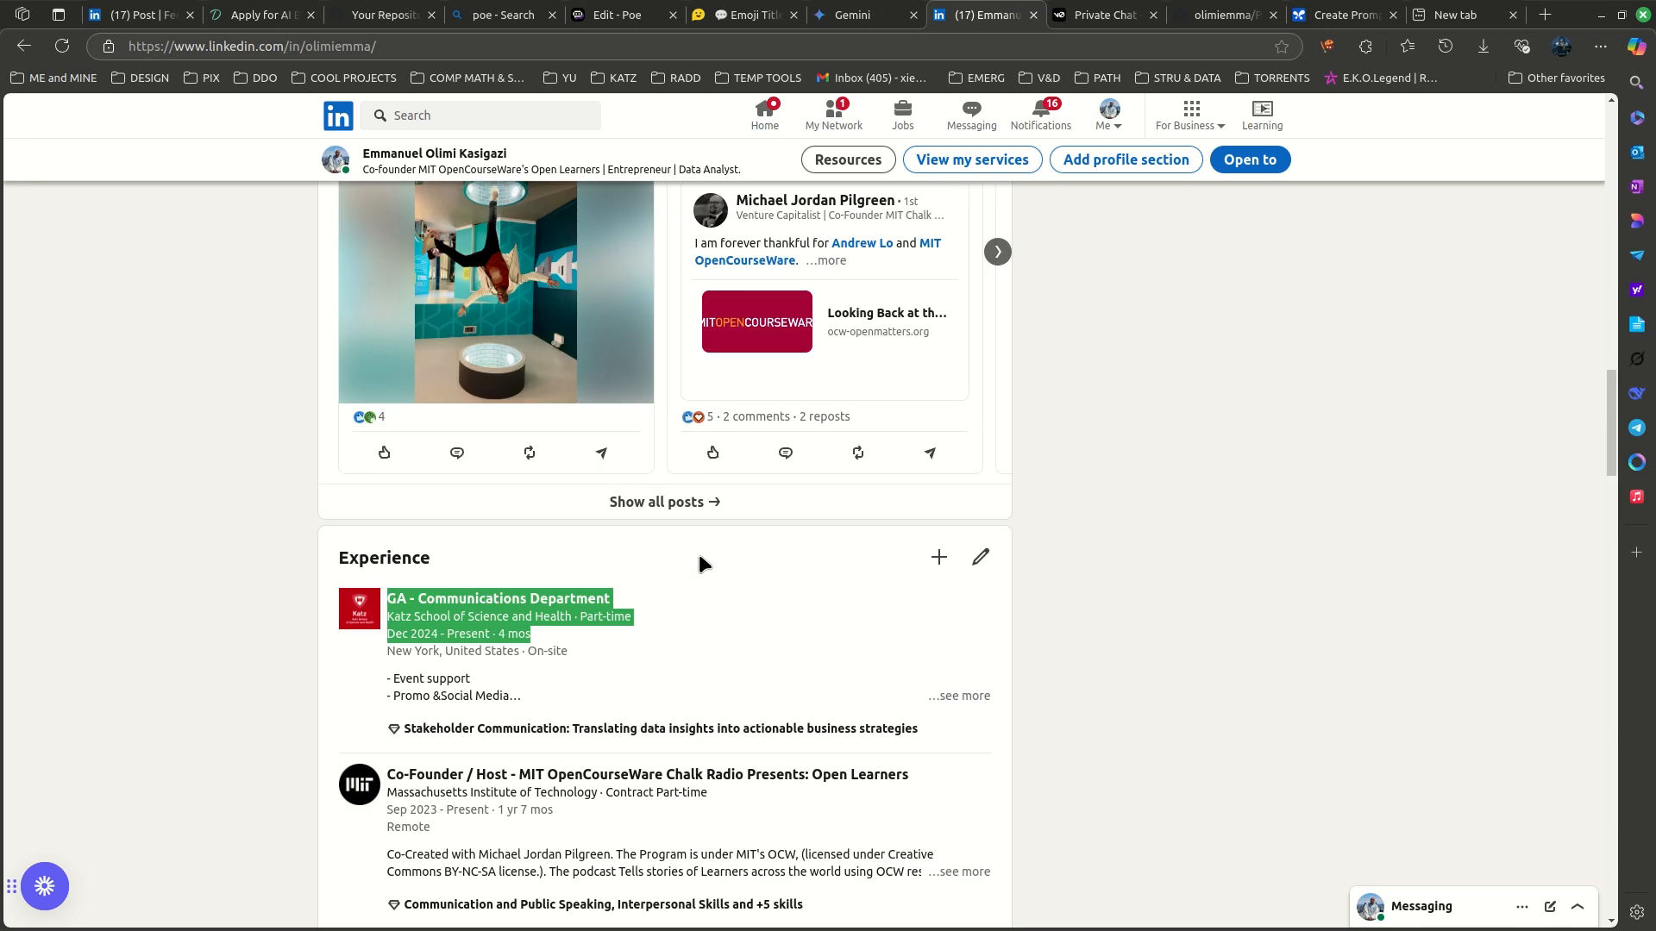
pyautogui.scroll(1, 672, 607)
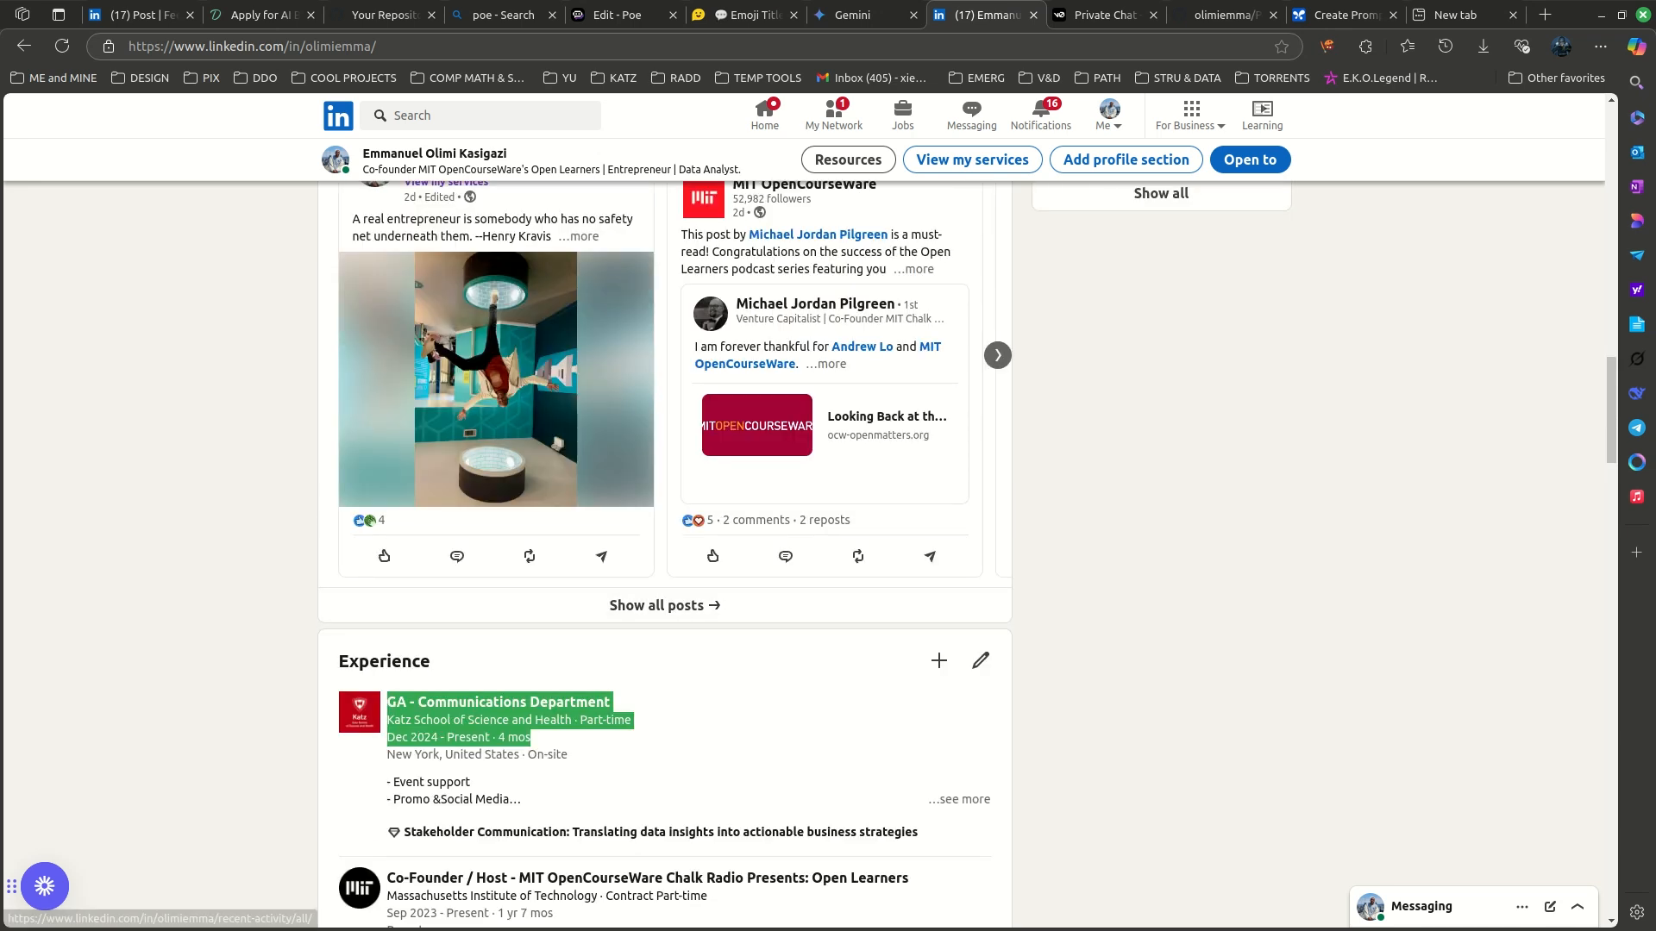